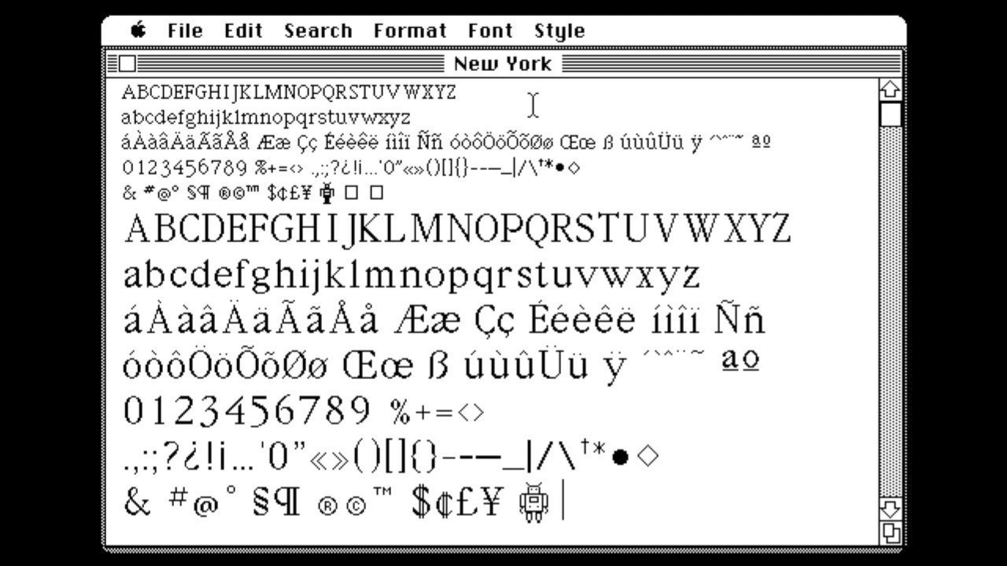
Look through the available formatting commands, fonts, text styles and point sizes for the New York document.
click(392, 22)
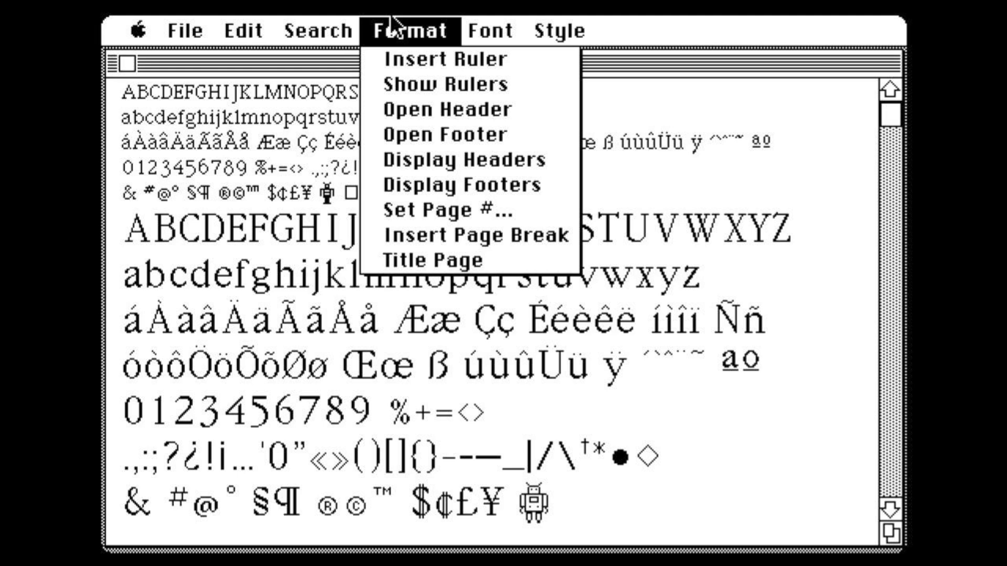
click(321, 17)
click(475, 13)
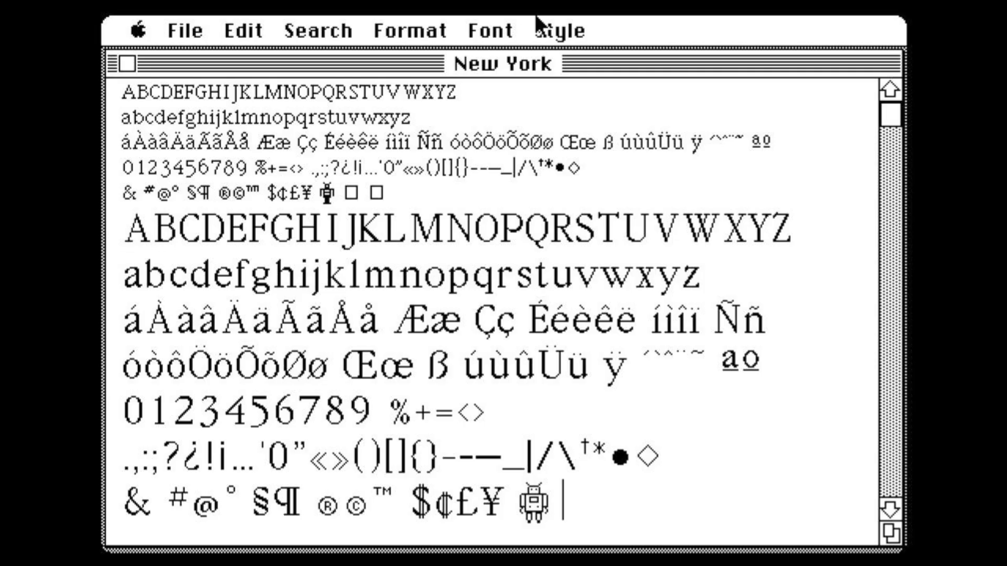
click(489, 23)
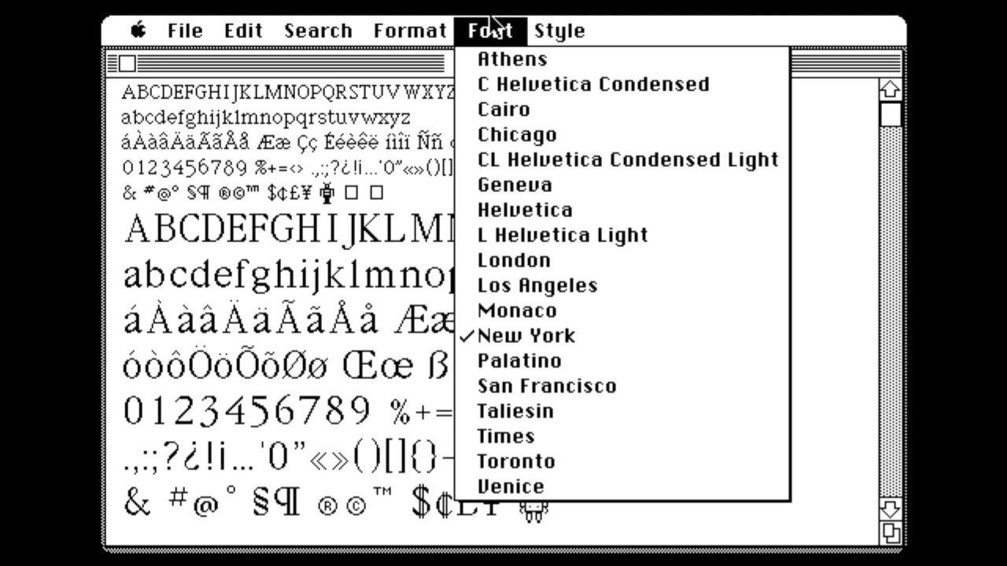
click(491, 24)
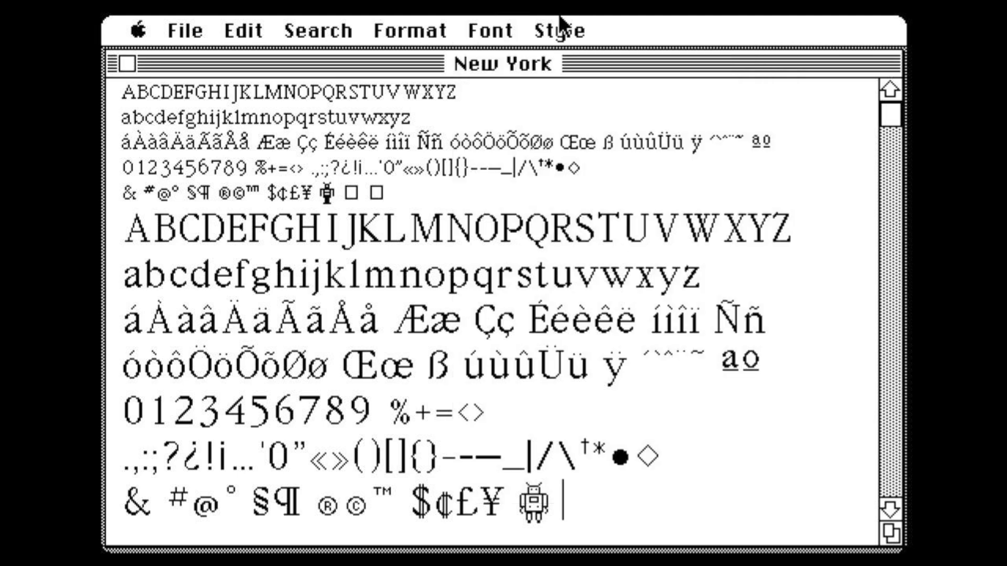
click(562, 24)
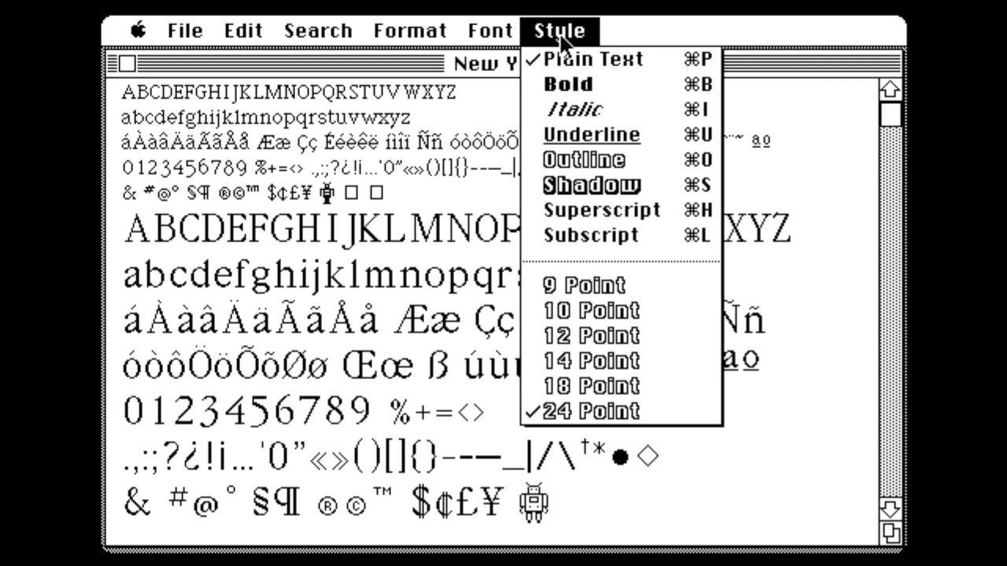
click(554, 18)
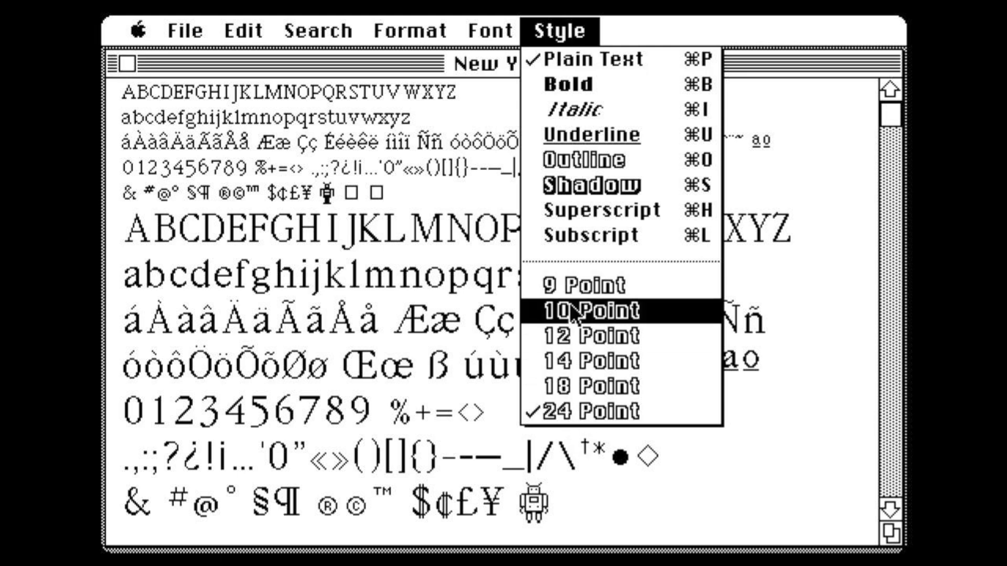
click(432, 335)
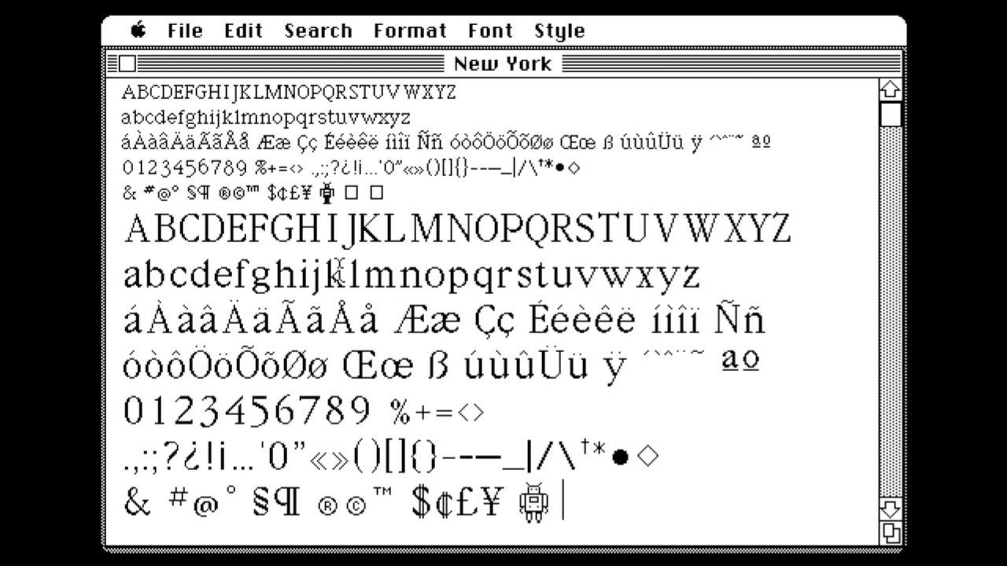
Try bold and italic one after the other on the letters ABCDEFG in the large uppercase line.
drag(124, 228, 293, 231)
click(563, 23)
drag(564, 14, 573, 92)
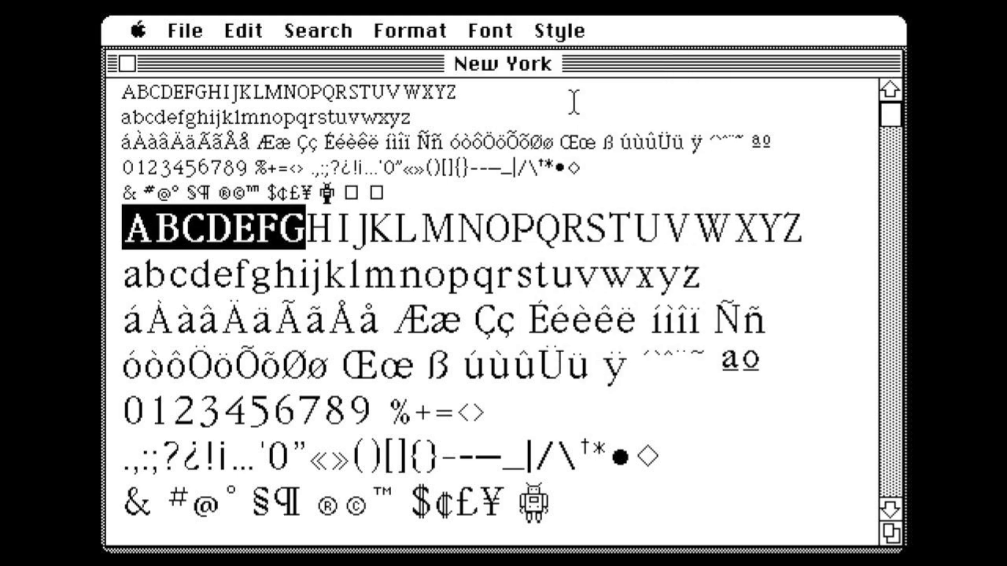
click(569, 24)
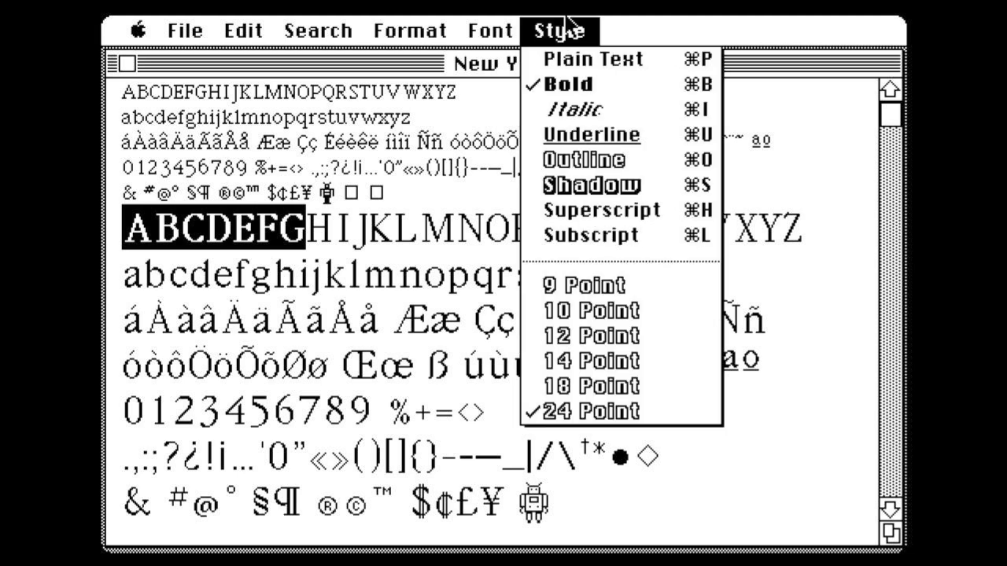
mouse_move(567, 40)
mouse_down()
mouse_move(570, 80)
mouse_move(567, 59)
mouse_up()
drag(556, 14, 567, 111)
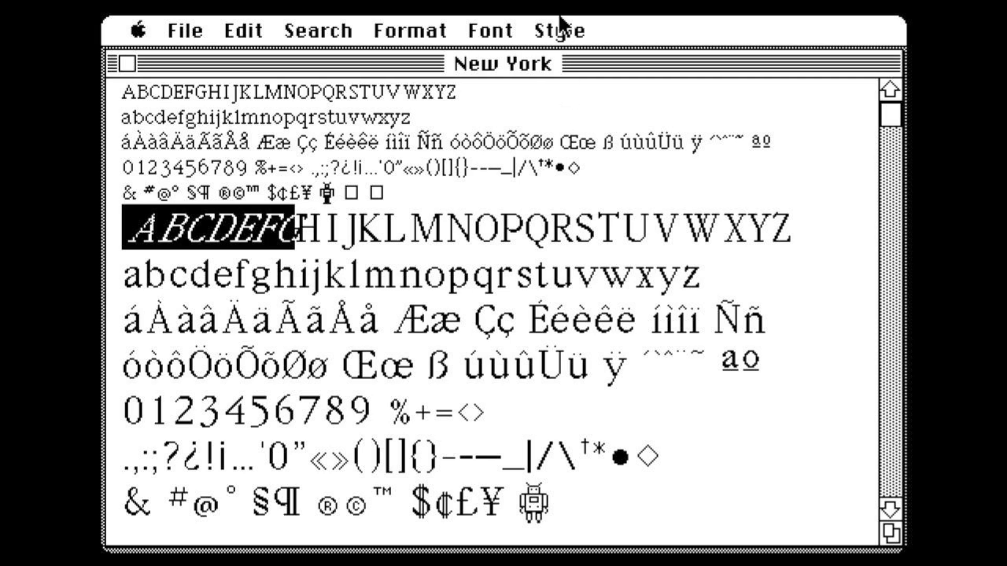
drag(558, 13, 570, 98)
Combine the outline, shadow, underline, italic and bold styles on the selected letters ABCDEFG.
drag(560, 15, 563, 158)
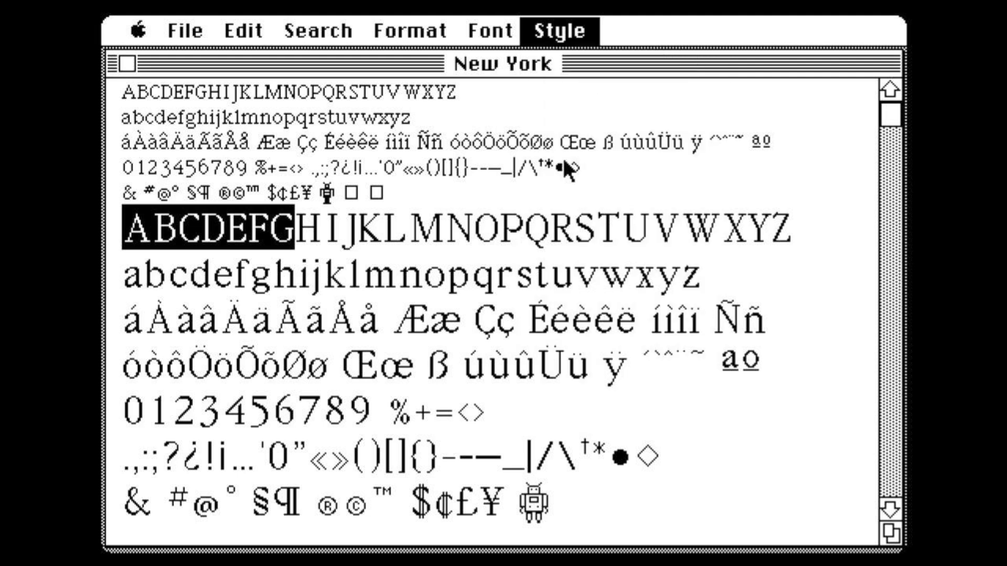
drag(559, 28, 583, 185)
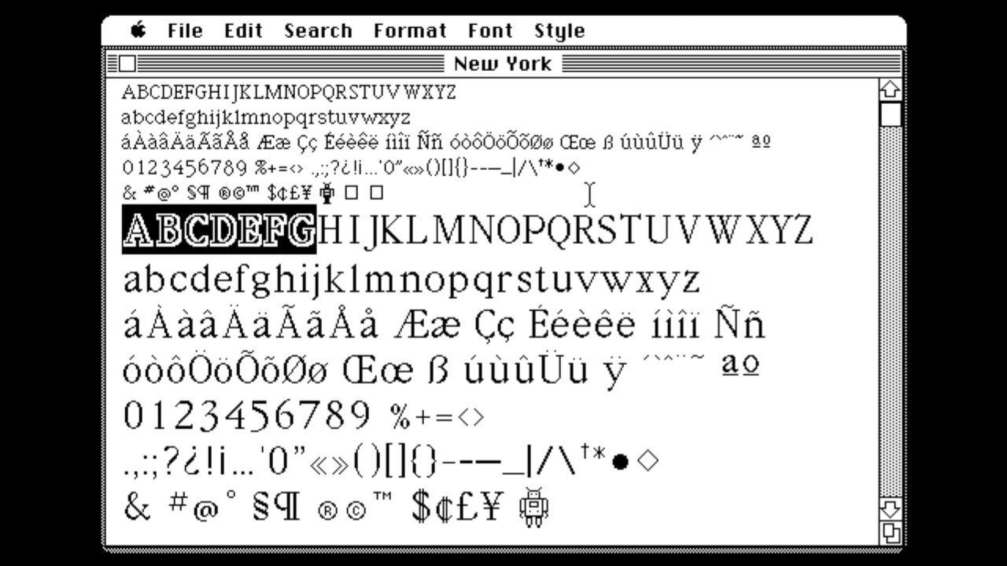
drag(561, 17, 578, 160)
drag(558, 17, 577, 135)
drag(554, 26, 575, 108)
drag(566, 21, 575, 84)
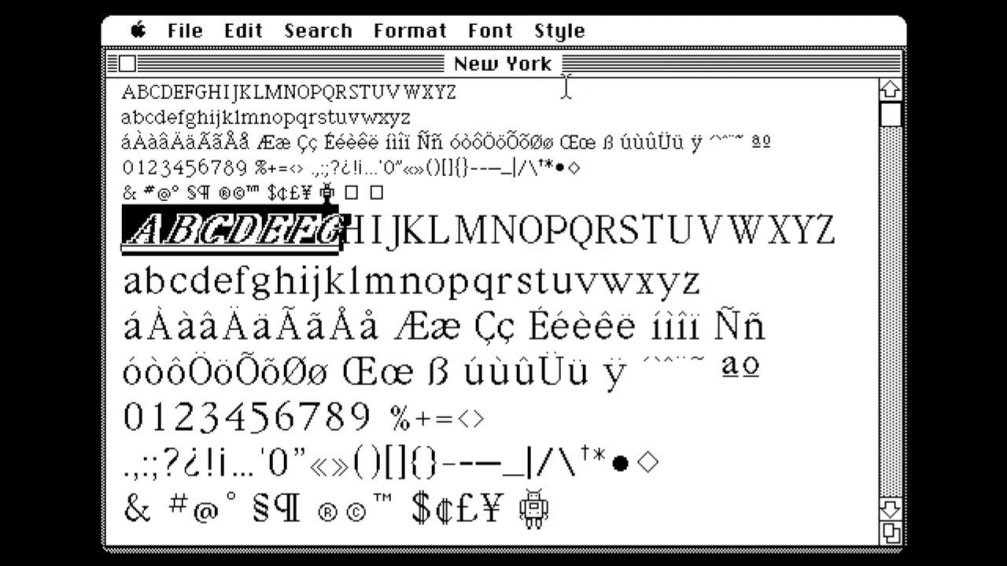
Quit the word processor and answer its dialog to close the New York document.
drag(548, 28, 547, 26)
drag(181, 32, 208, 234)
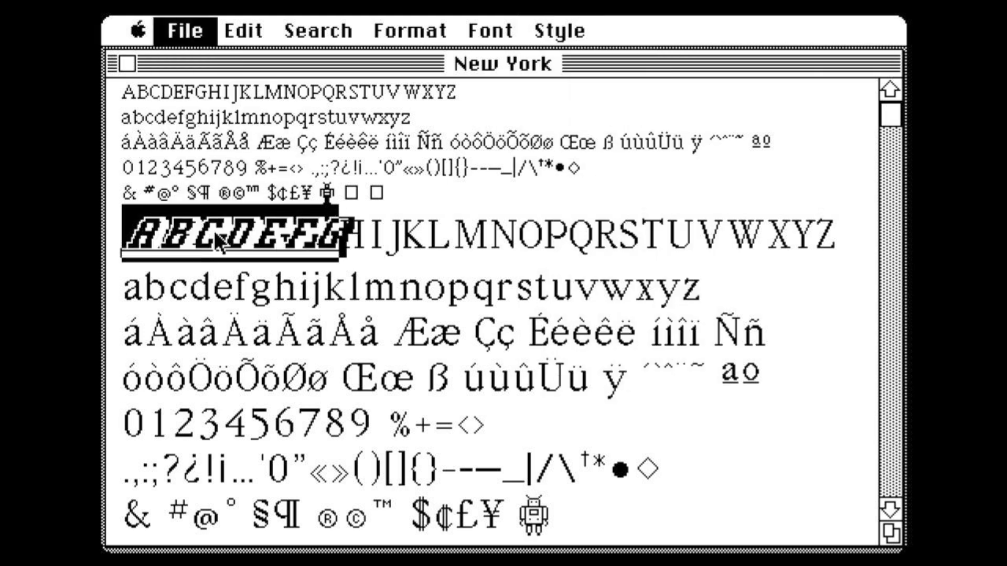
click(320, 324)
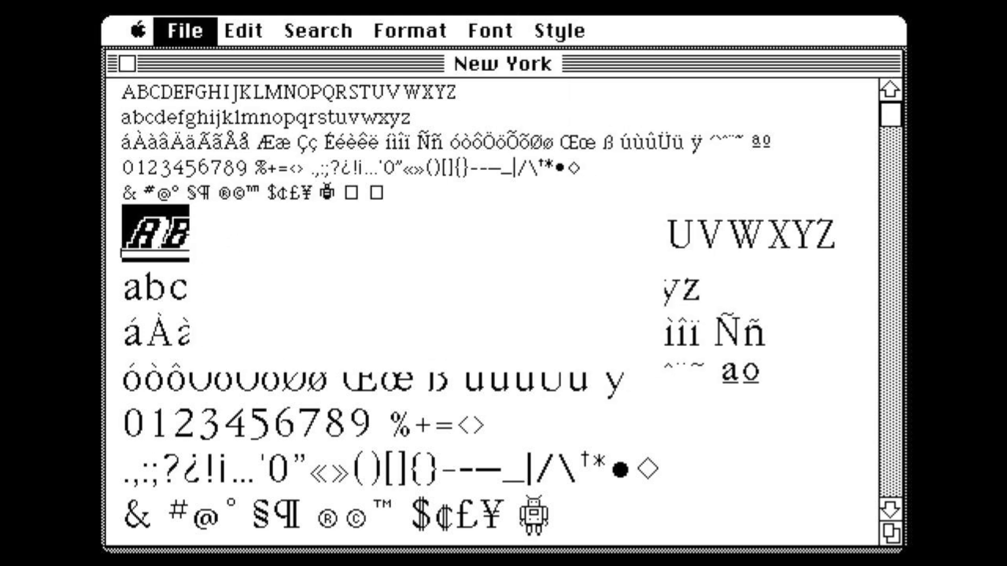
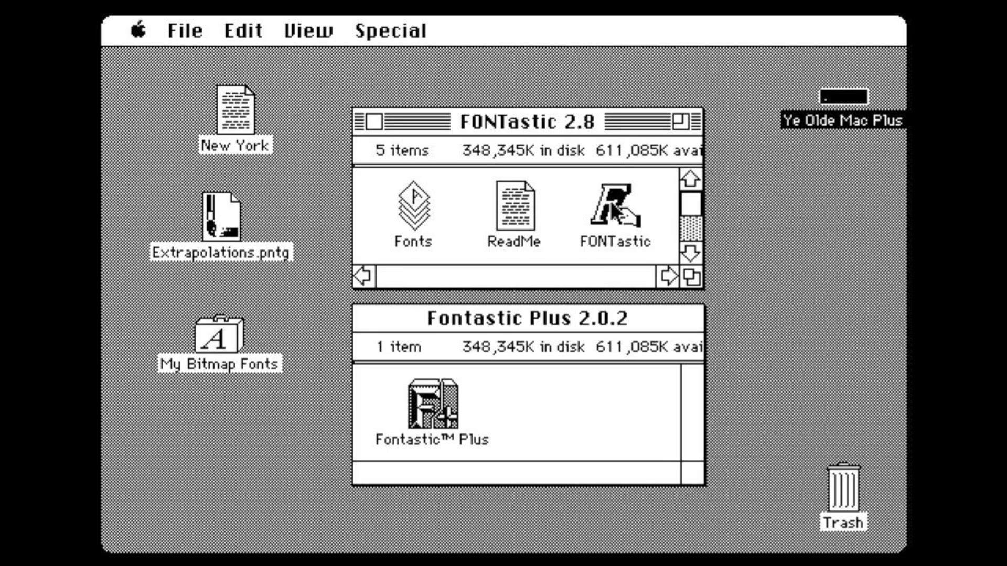
View the file information of the FONTastic application in the FONTastic 2.8 folder, and close it.
click(611, 200)
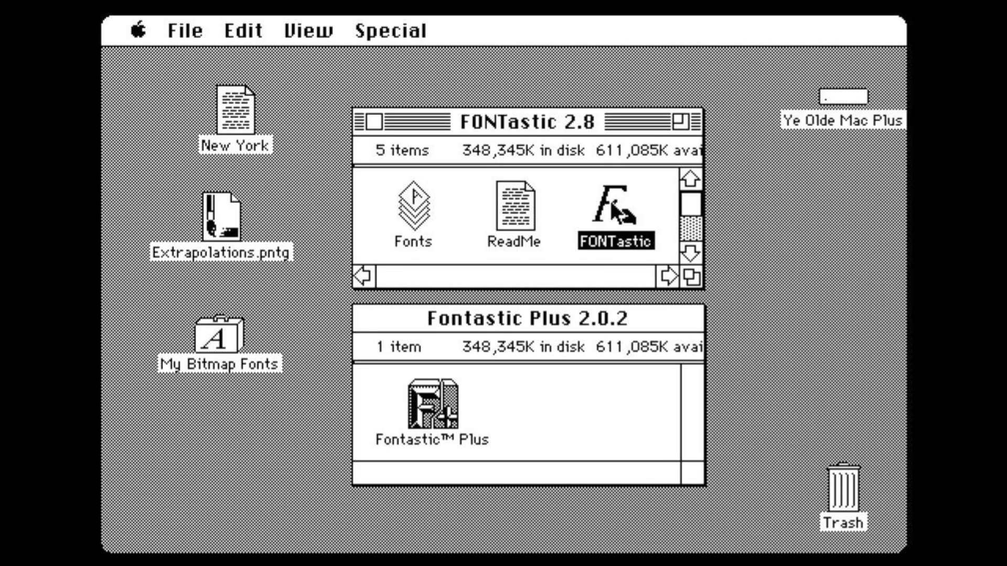
double_click(612, 205)
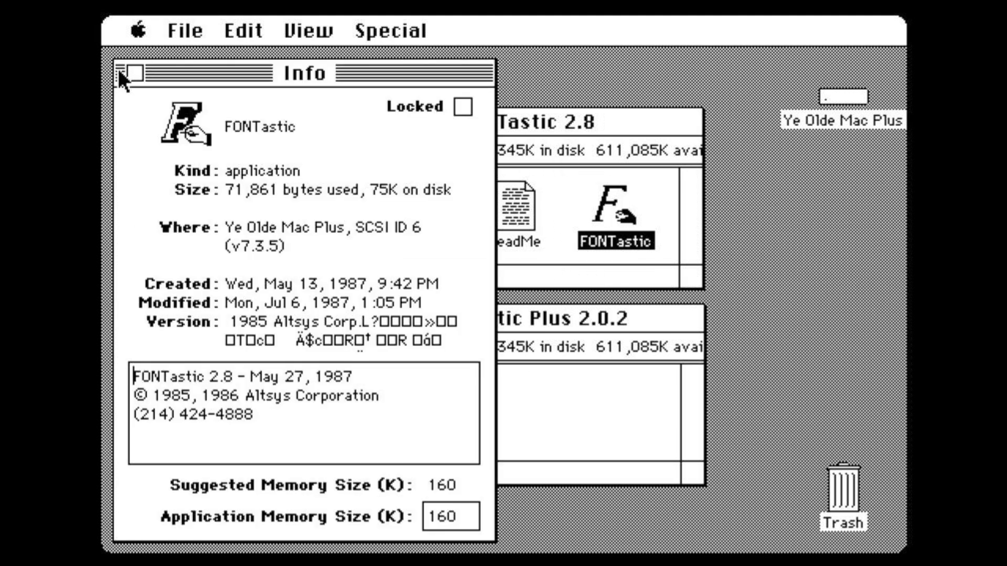
click(134, 72)
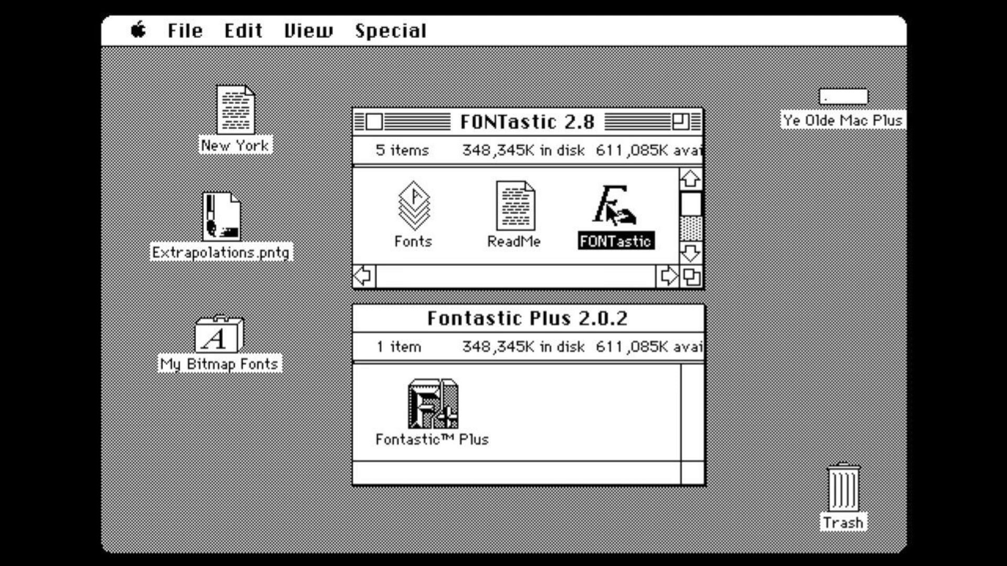
Launch FONTastic and browse the list of fonts installed in the System file.
double_click(611, 212)
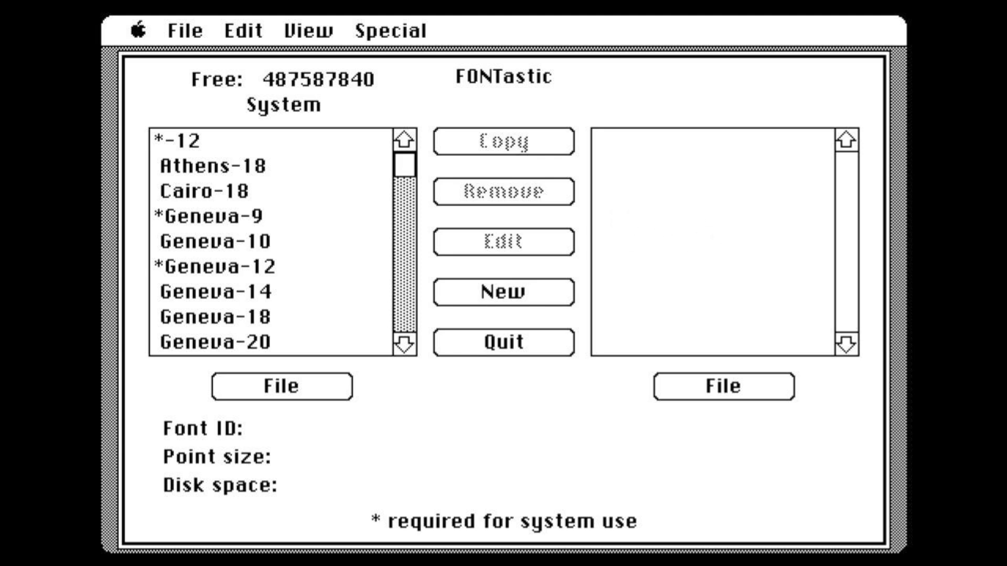
click(402, 254)
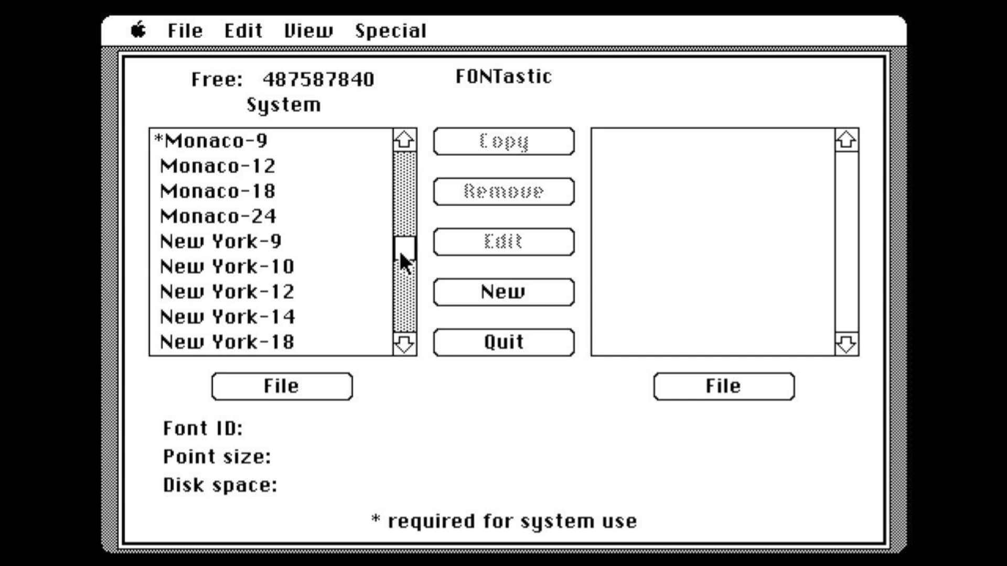
click(403, 320)
mouse_move(403, 320)
mouse_down()
mouse_move(410, 140)
mouse_move(403, 326)
mouse_up()
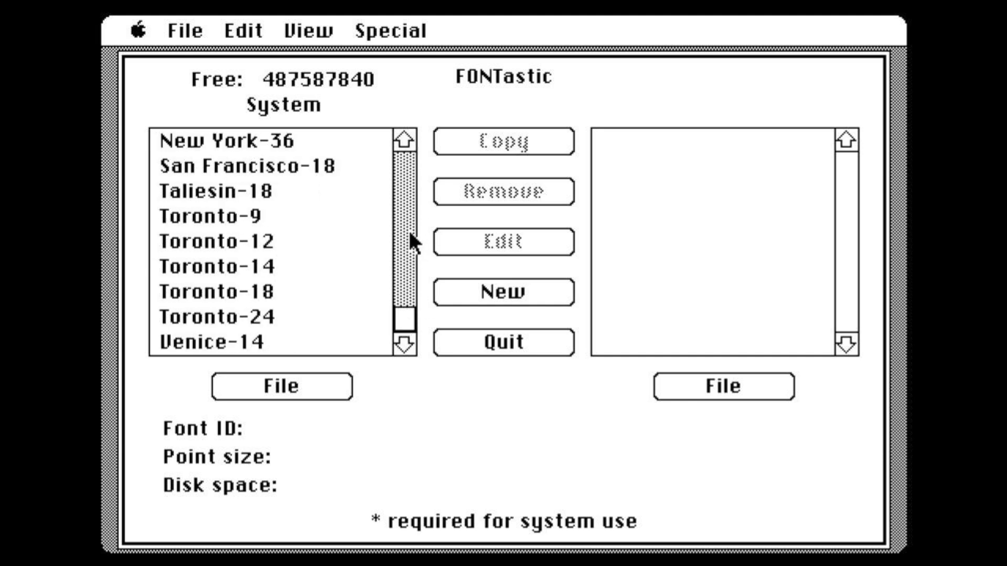
click(404, 180)
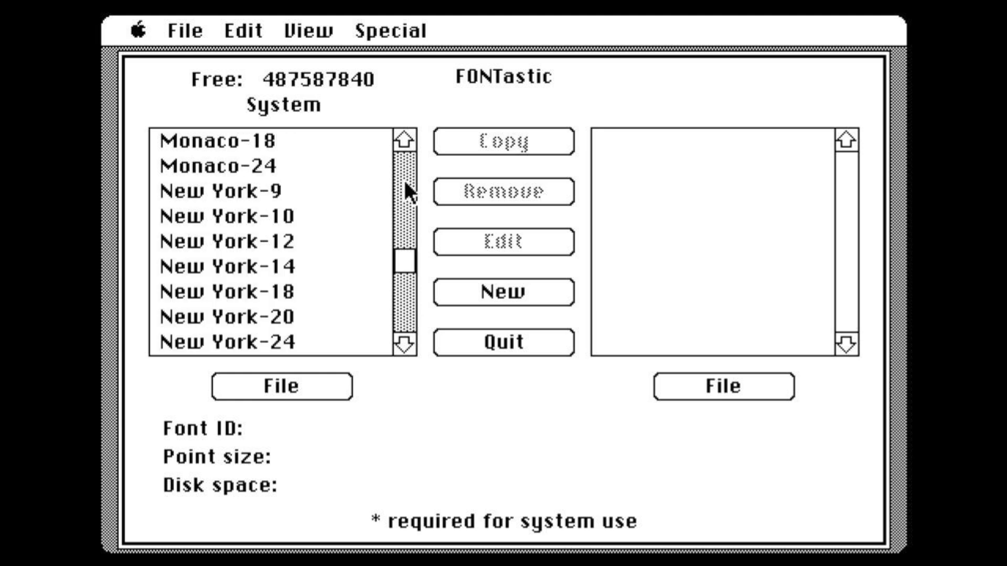
Preview several System fonts in turn, including New York-10, New York-12, Toronto-14 and San Francisco-18.
click(247, 225)
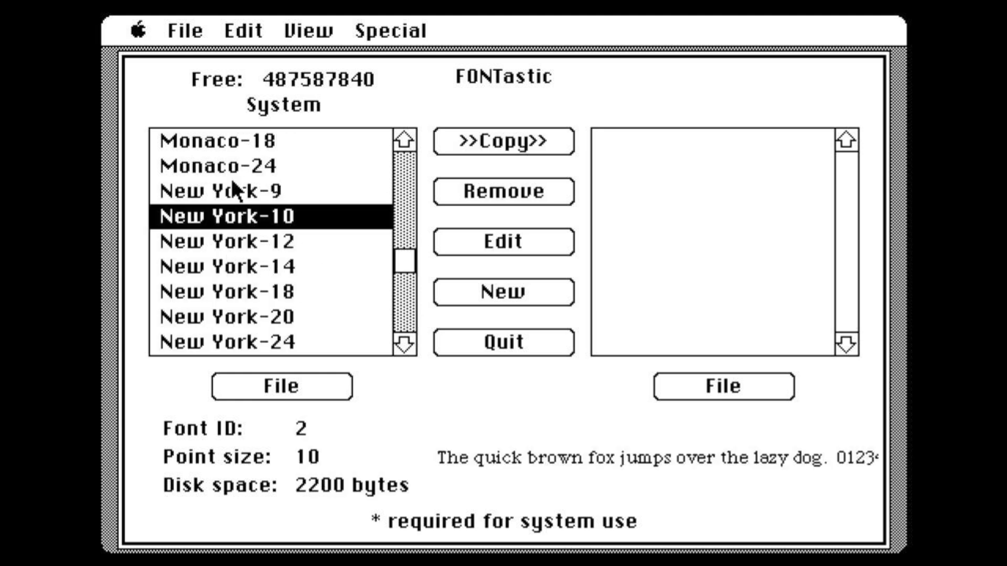
click(207, 166)
click(243, 236)
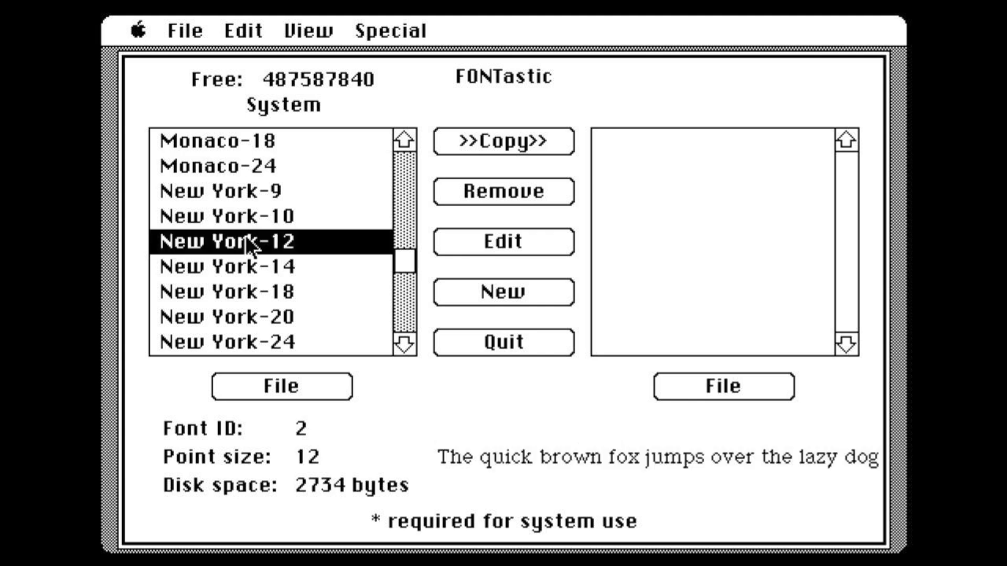
click(413, 311)
click(263, 265)
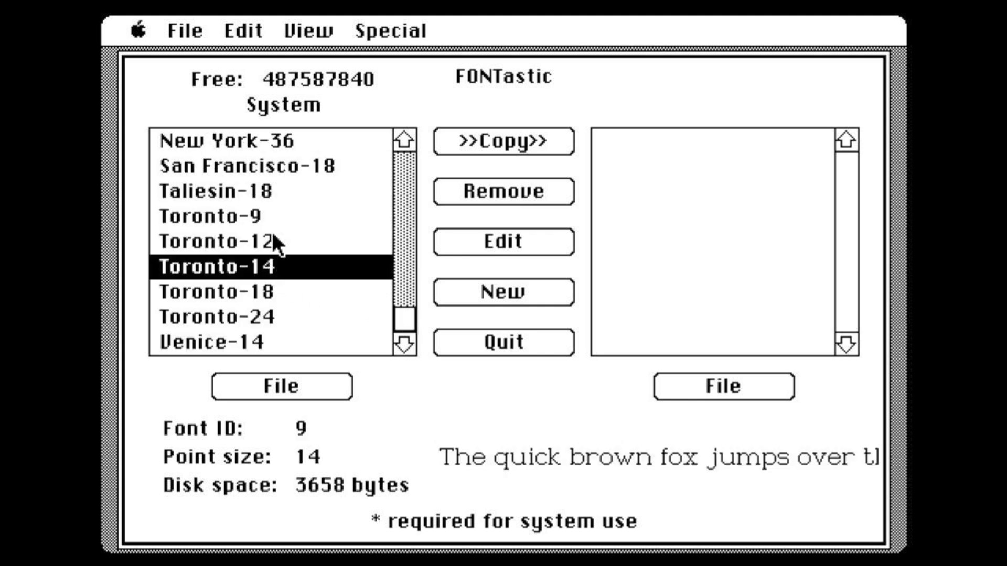
click(270, 167)
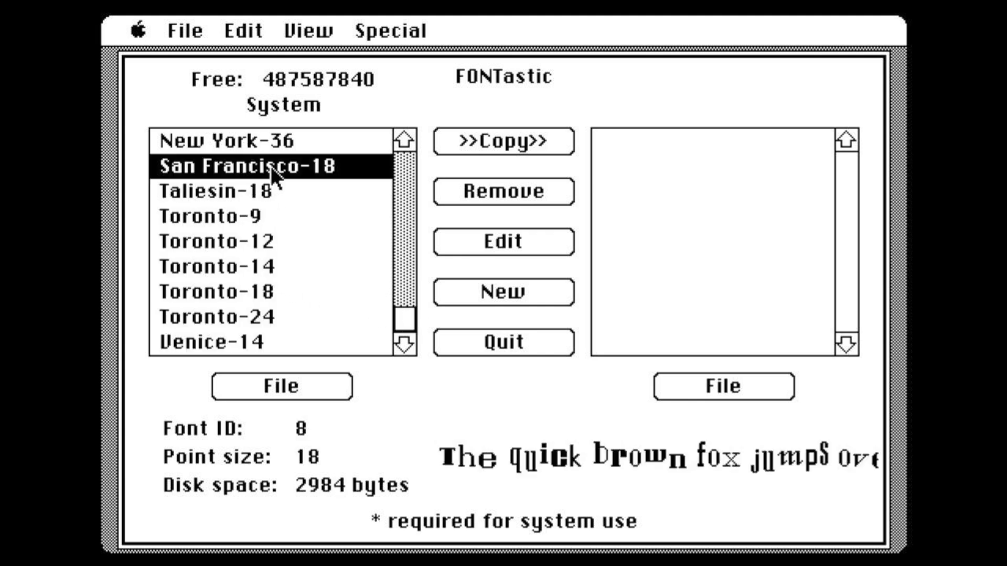
Open the New York-12 font from the System list for editing.
click(406, 168)
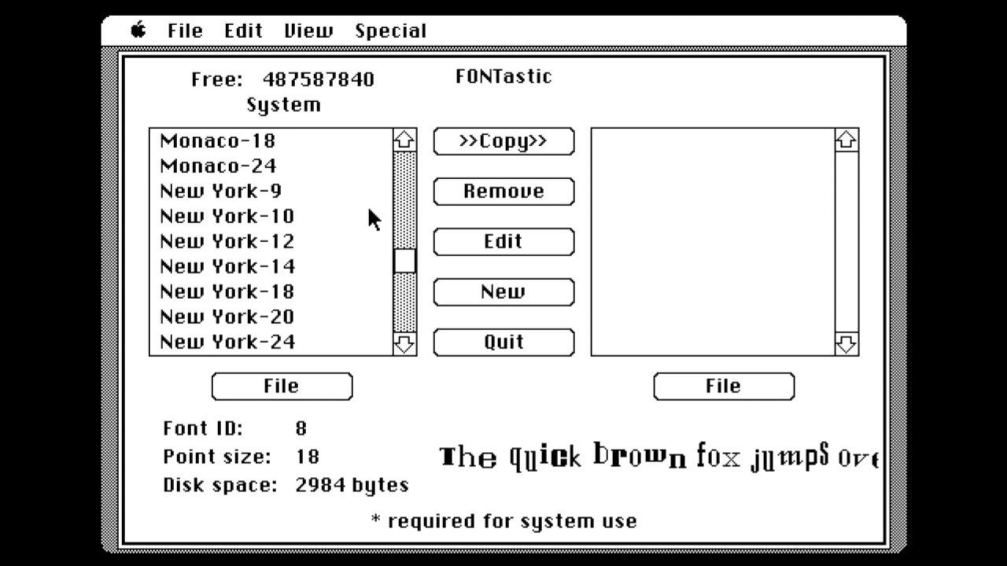
click(240, 244)
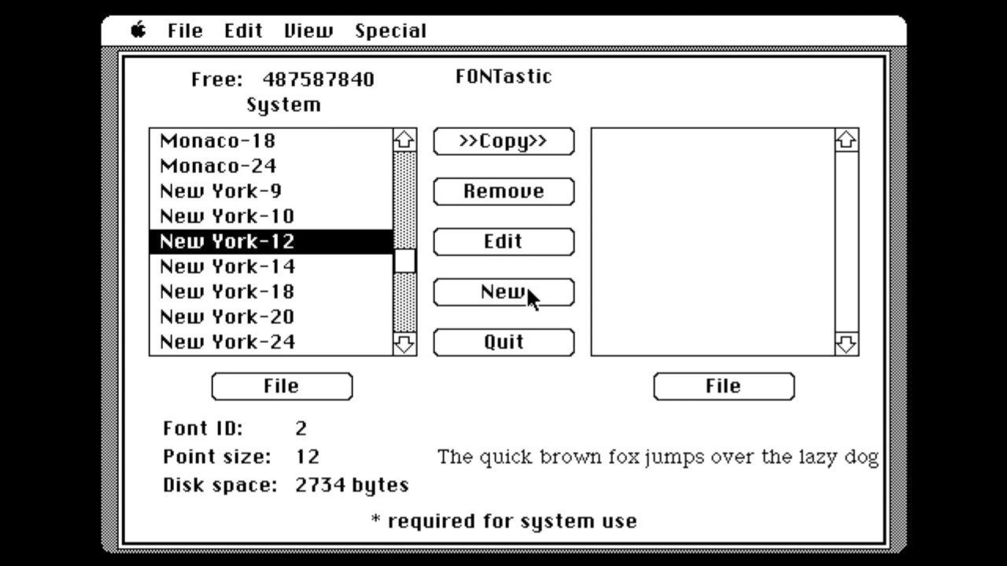
click(517, 240)
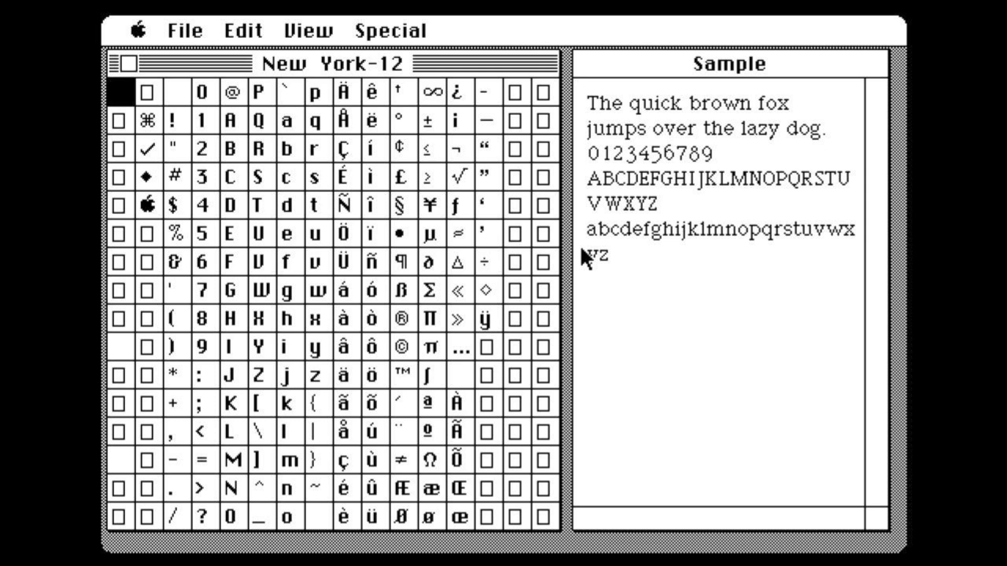
click(400, 16)
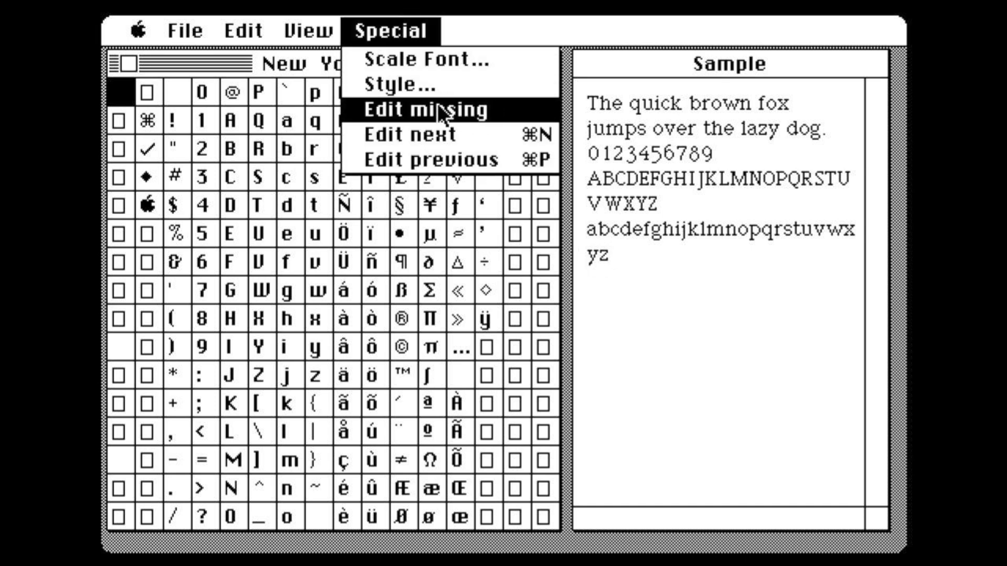
click(403, 20)
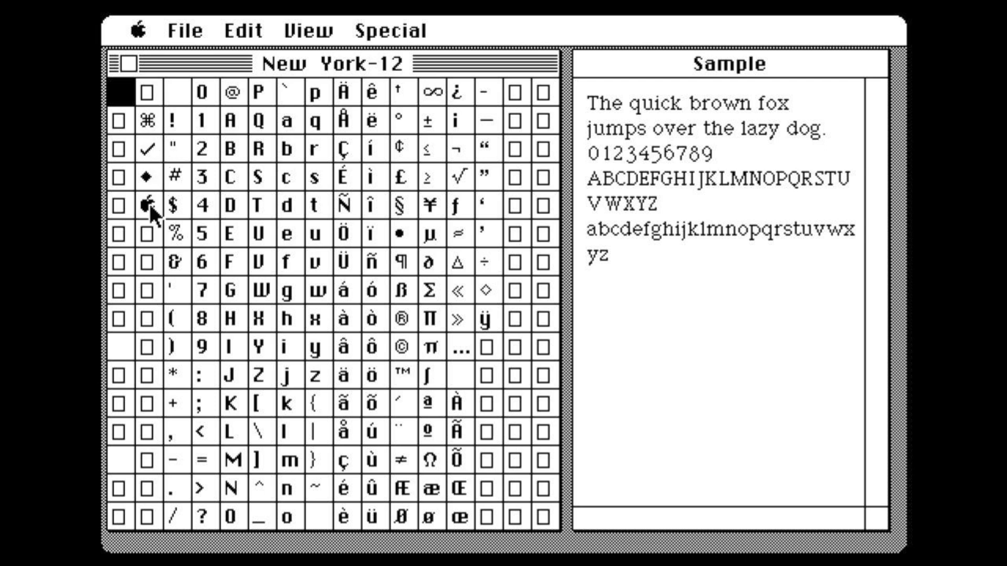
click(137, 31)
drag(134, 21, 192, 55)
click(316, 22)
click(263, 29)
Switch the New York-12 character grid to the Actual view so it shows the font's own glyphs.
mouse_move(295, 17)
mouse_down()
mouse_move(302, 60)
mouse_move(321, 86)
mouse_up()
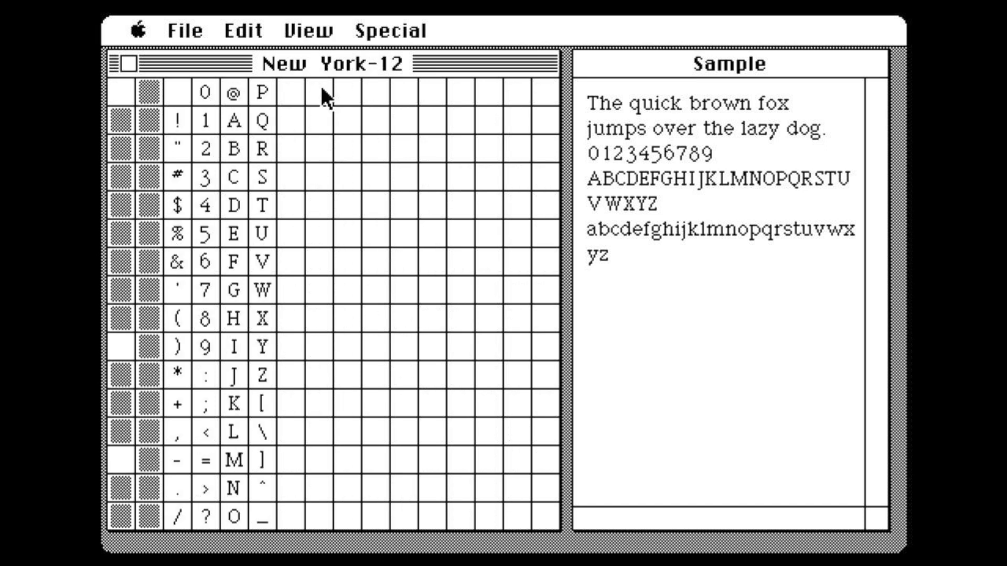
click(313, 21)
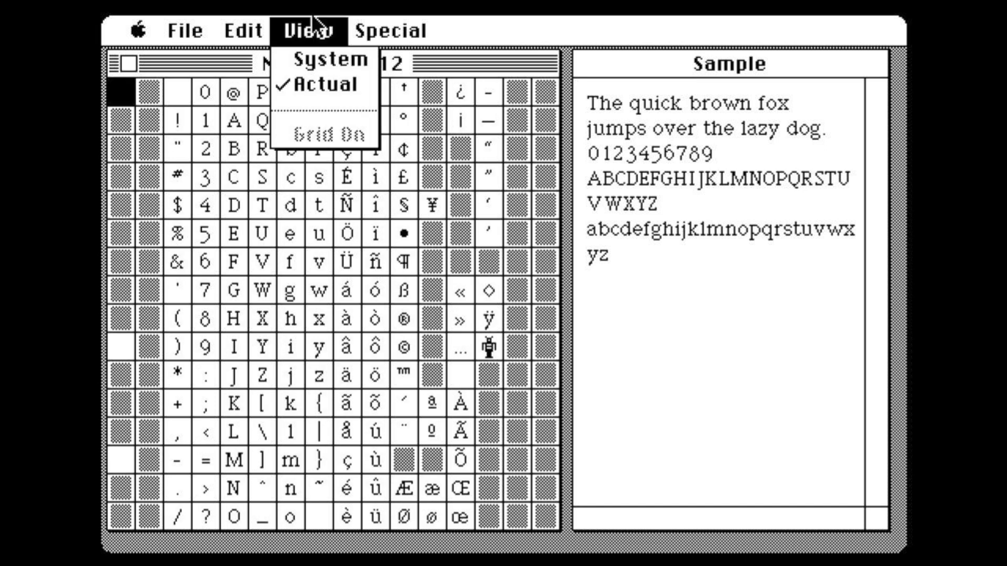
click(313, 21)
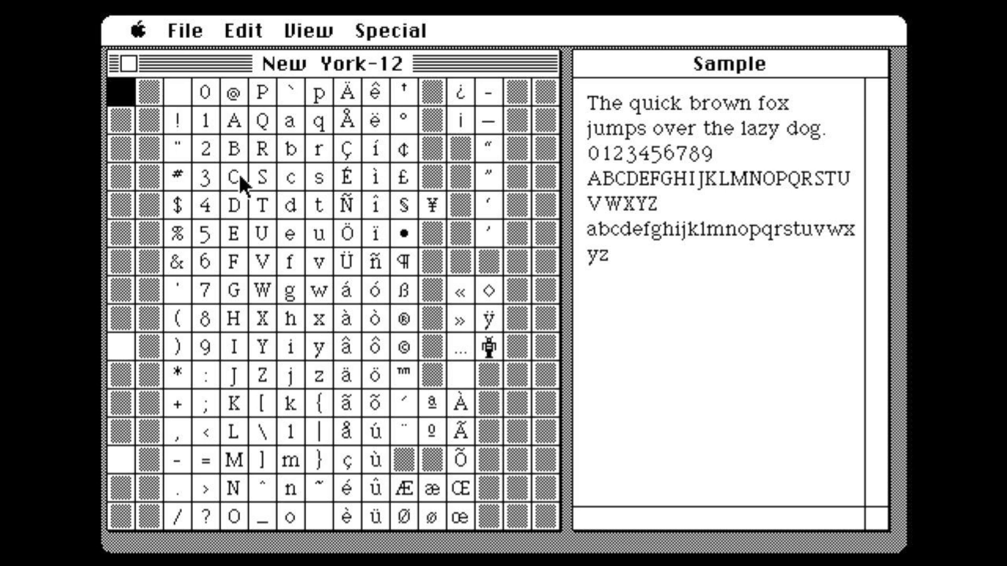
Open New York-12's capital A for pixel editing and toggle the grid over the character on and off.
double_click(236, 124)
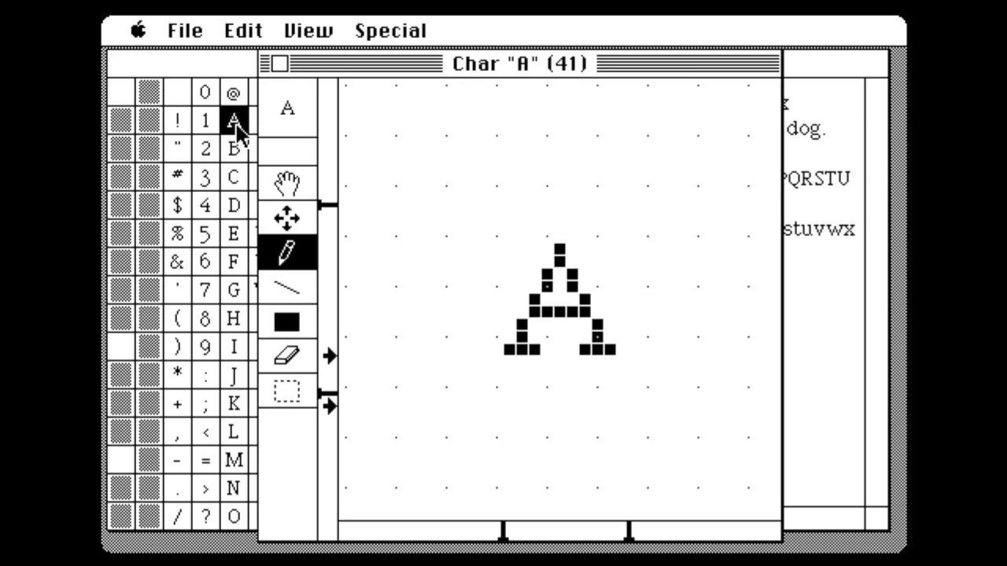
click(202, 29)
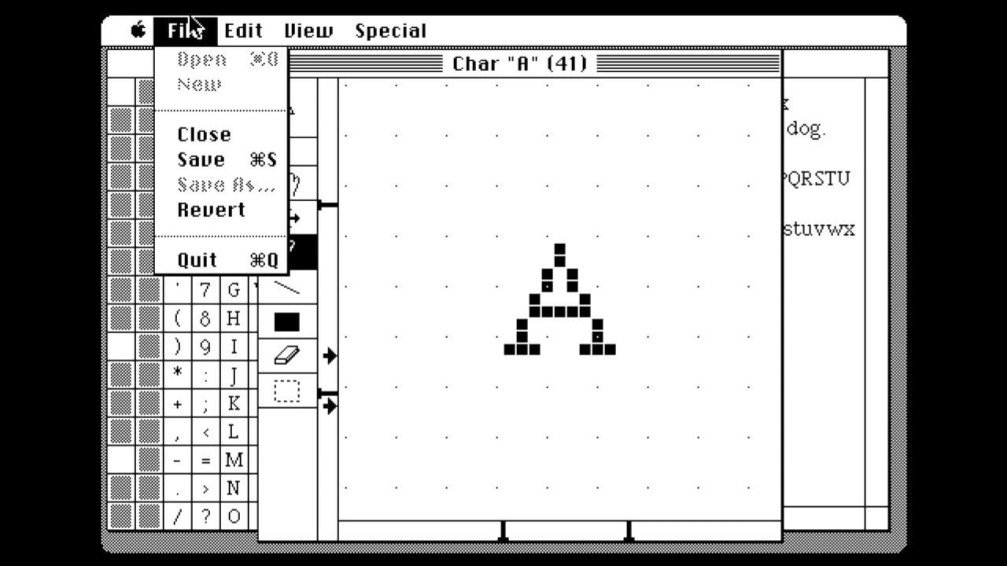
drag(212, 213, 335, 140)
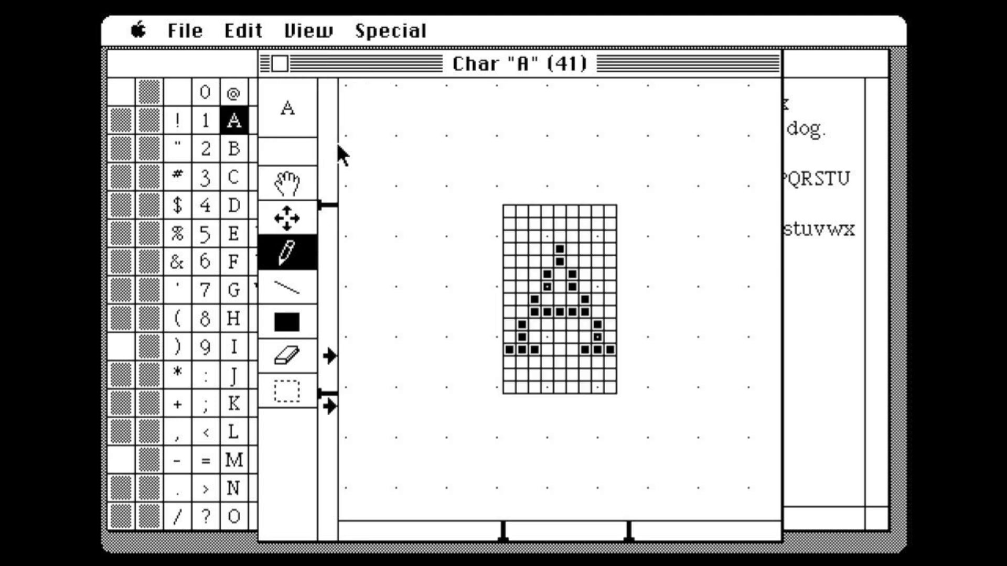
drag(309, 30, 325, 138)
Apply the Bold style to the capital A and undo it.
drag(373, 16, 395, 87)
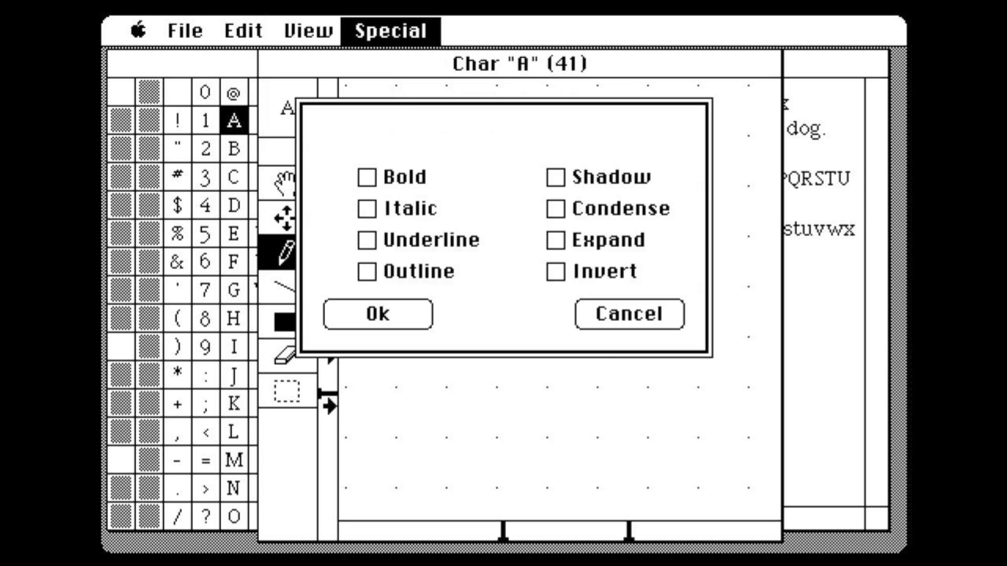
click(392, 300)
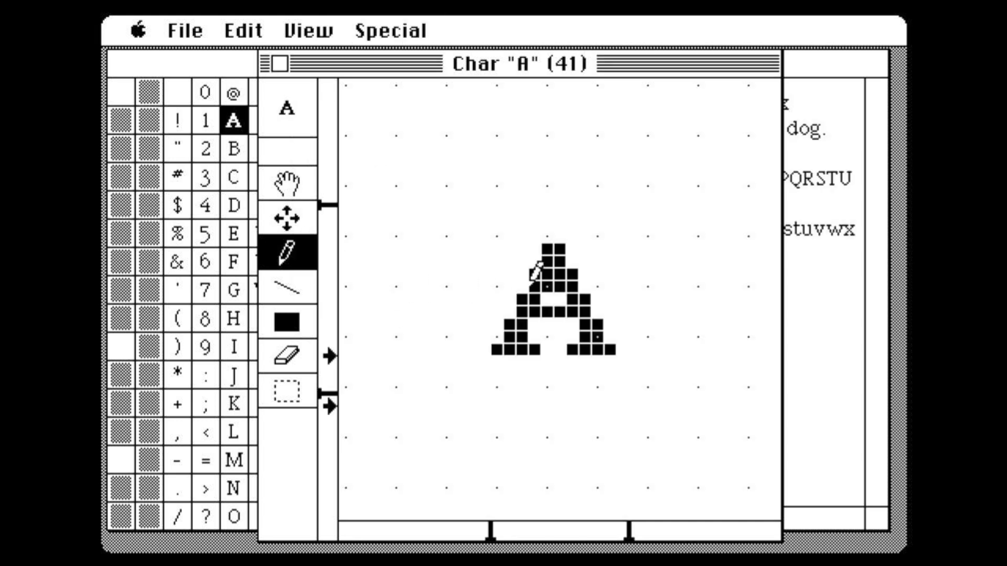
drag(386, 24, 256, 56)
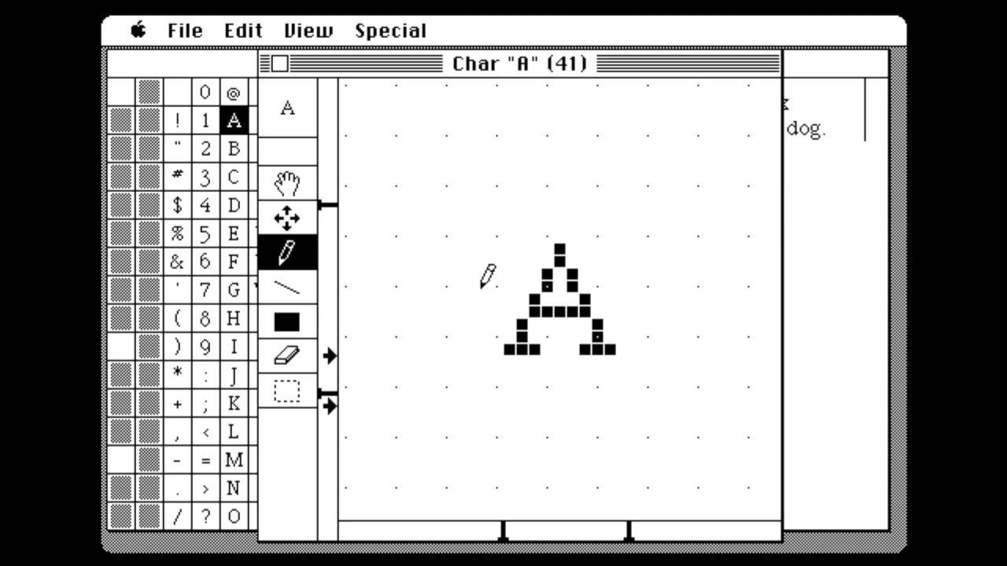
Apply the Outline style to the capital A three times in succession.
drag(386, 27, 404, 90)
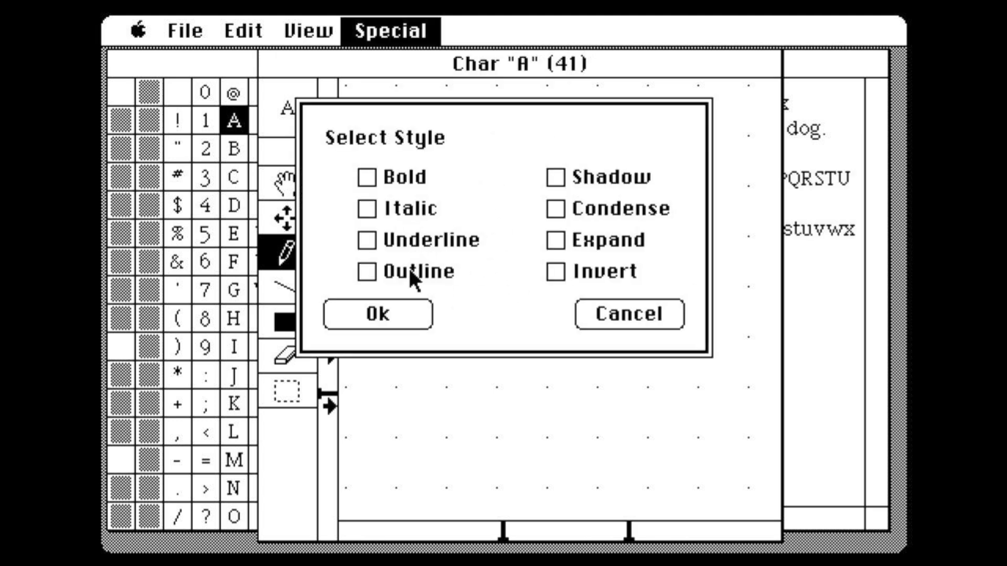
click(369, 272)
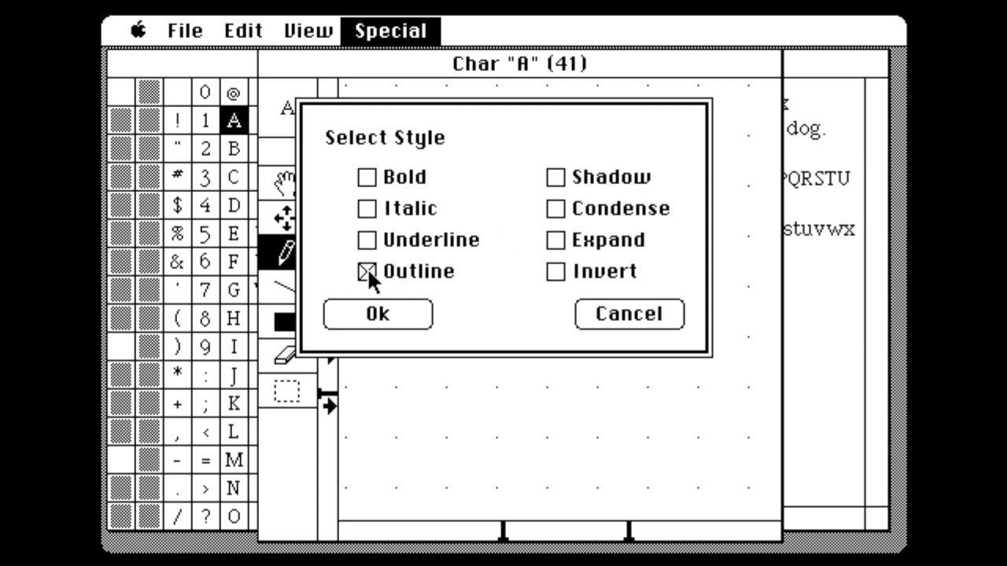
click(400, 315)
drag(389, 30, 399, 162)
click(381, 318)
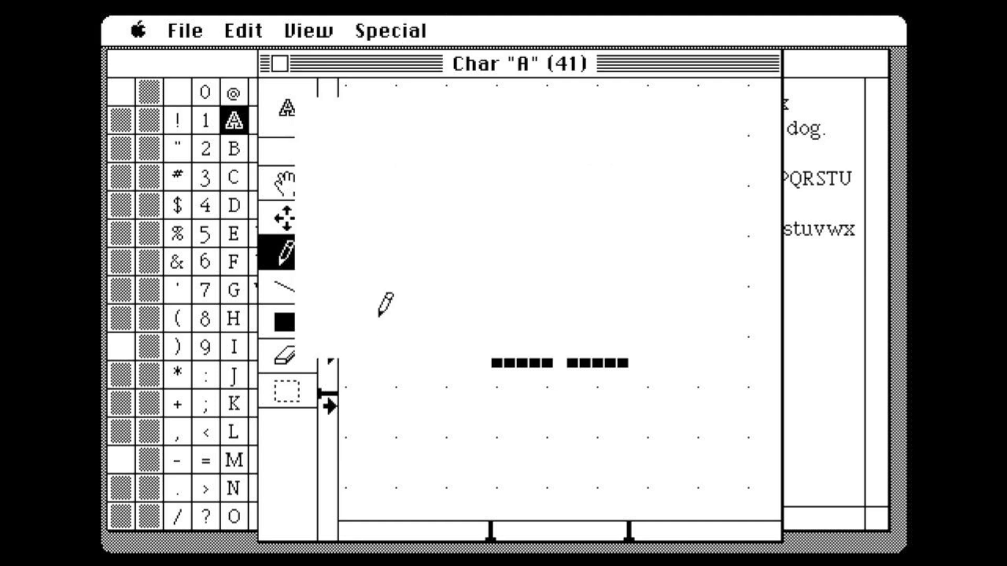
drag(383, 23, 392, 80)
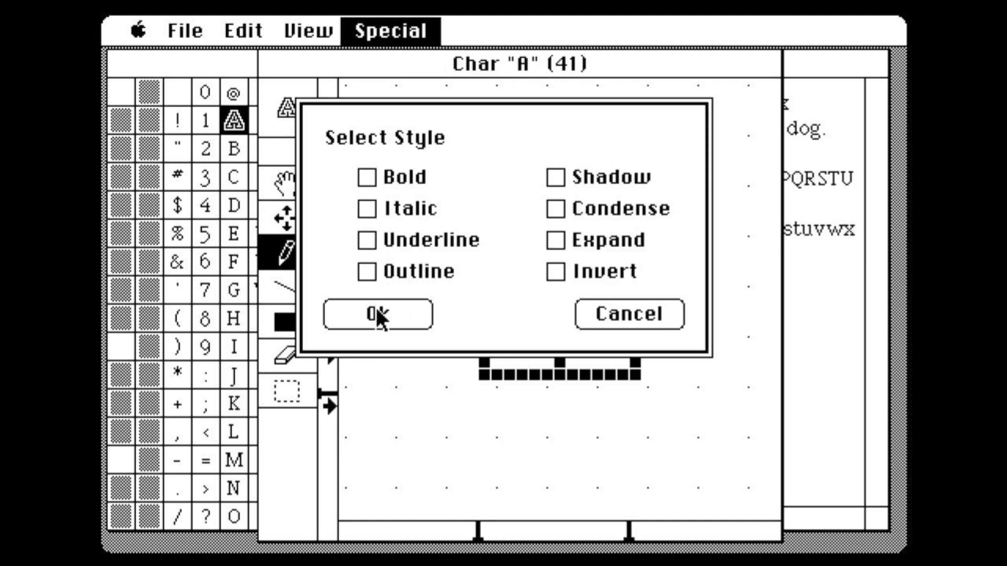
click(372, 268)
click(372, 310)
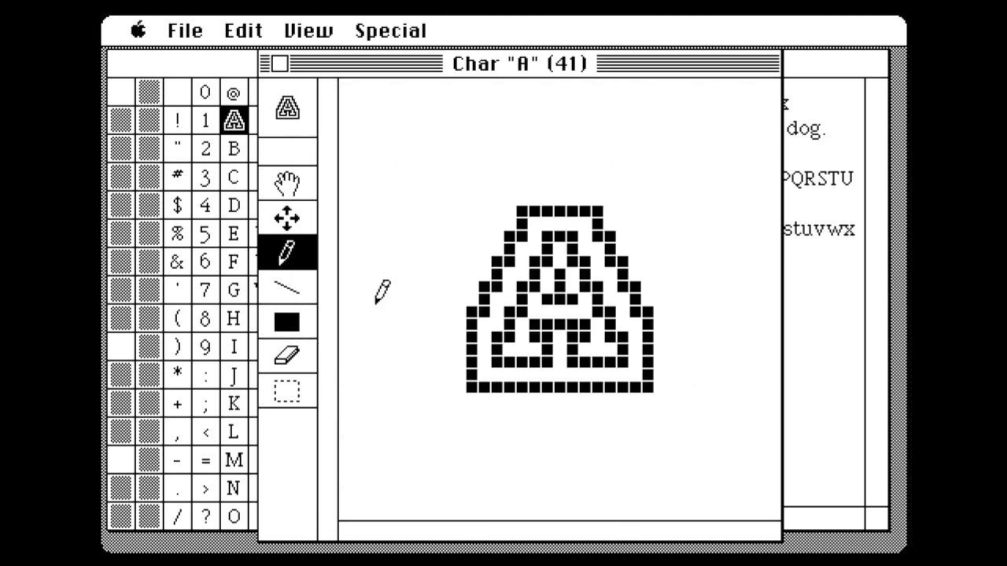
Undo the last outline on the capital A and revert the New York-12 font.
mouse_move(233, 21)
mouse_down()
mouse_move(242, 58)
mouse_move(244, 17)
mouse_up()
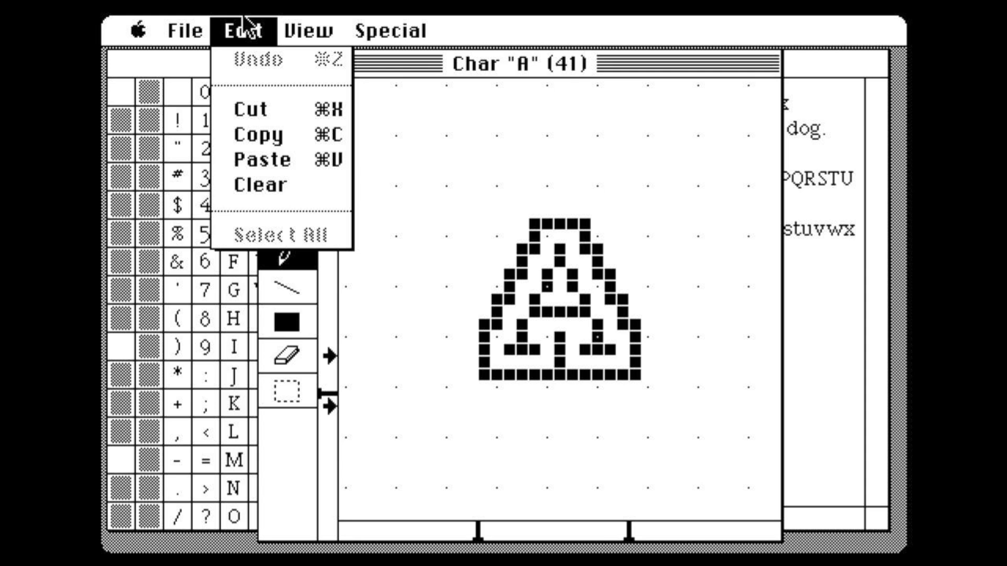
drag(244, 18, 243, 22)
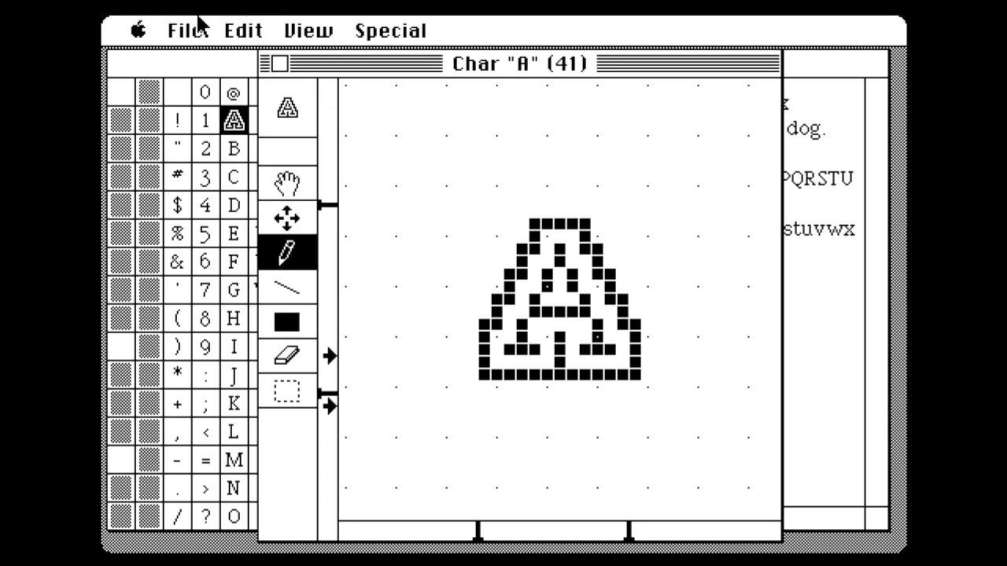
drag(193, 24, 211, 204)
Select the capitals A through H in the character grid and apply the Expand style, followed by Condense.
drag(388, 17, 390, 84)
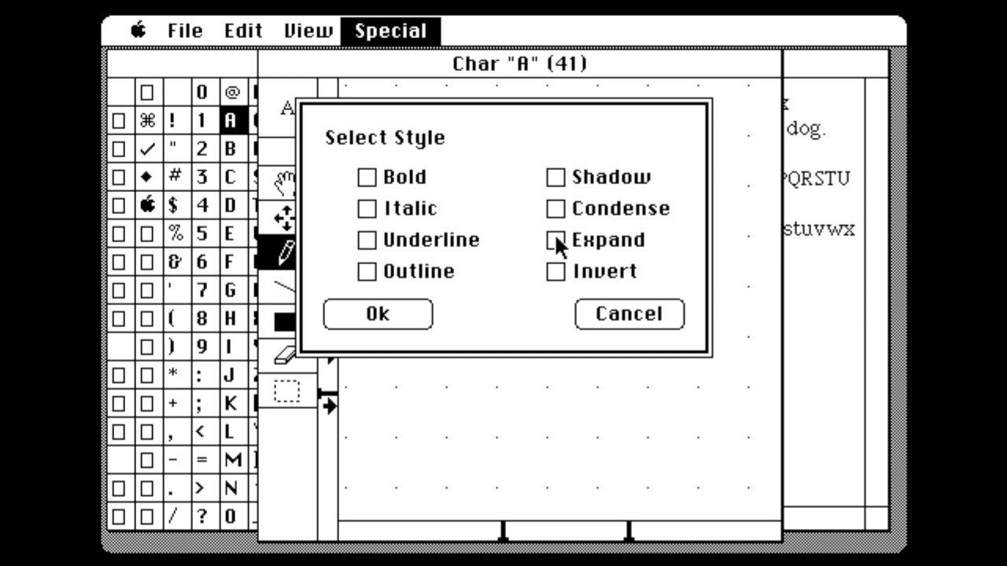
click(614, 312)
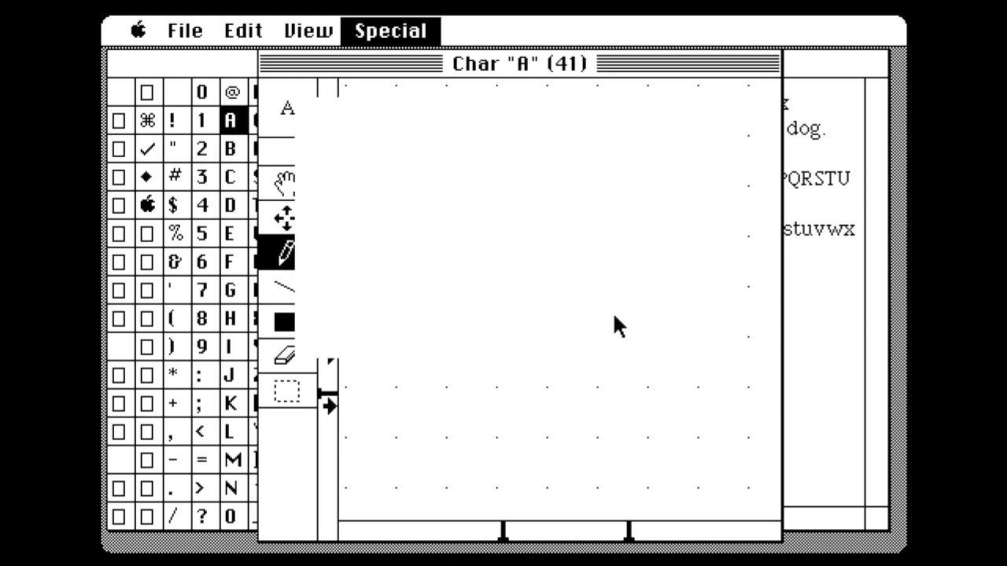
click(217, 63)
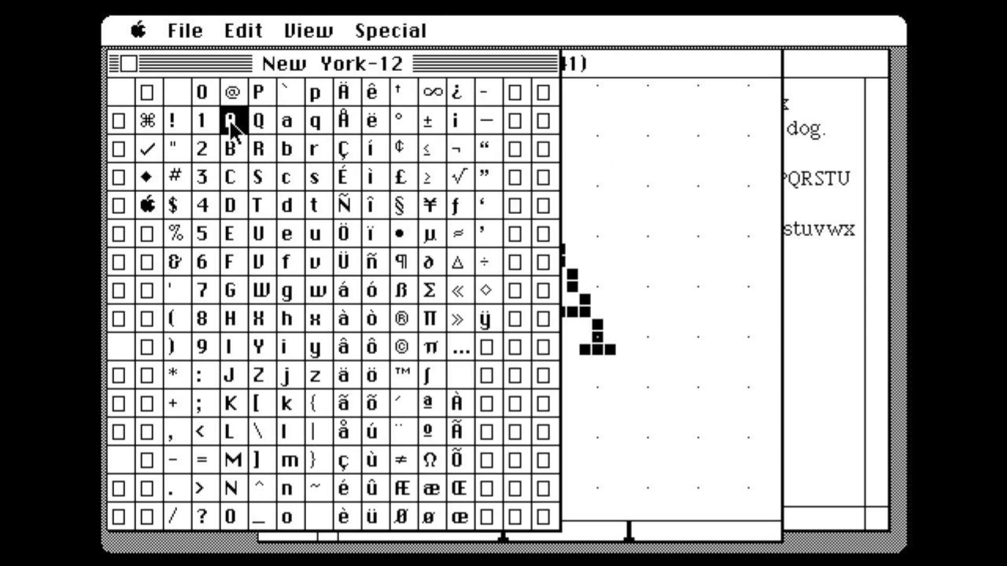
drag(229, 120, 230, 276)
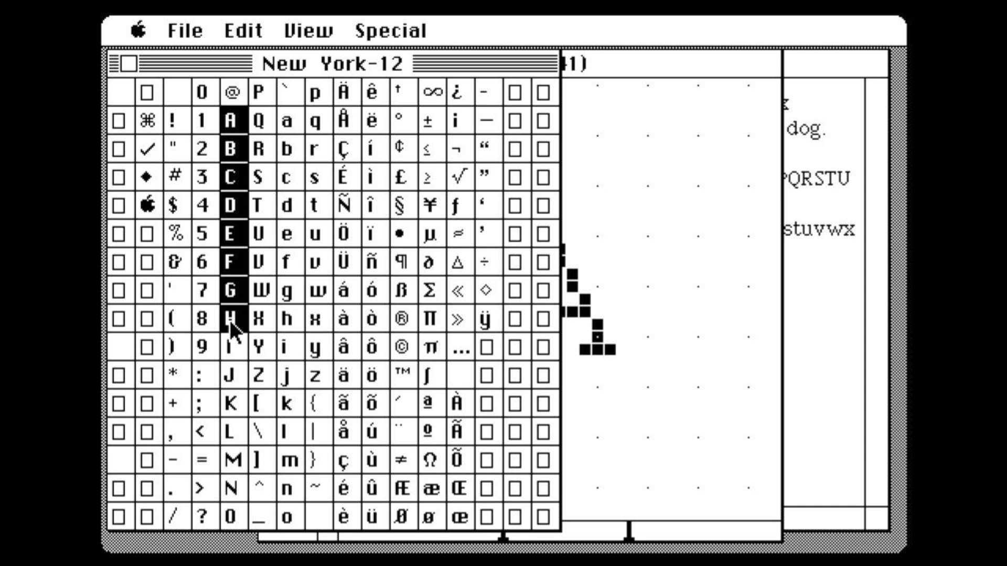
click(626, 73)
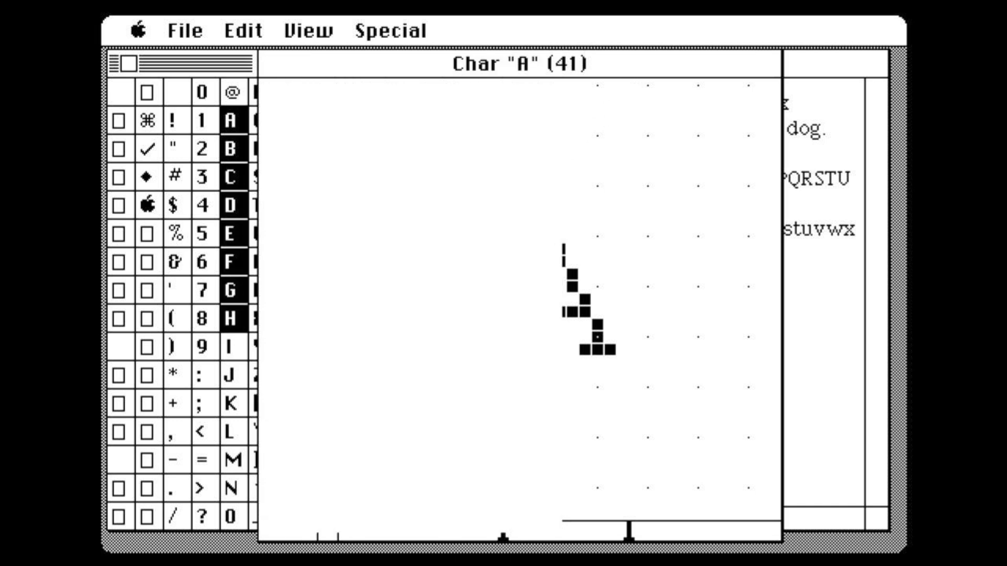
click(283, 63)
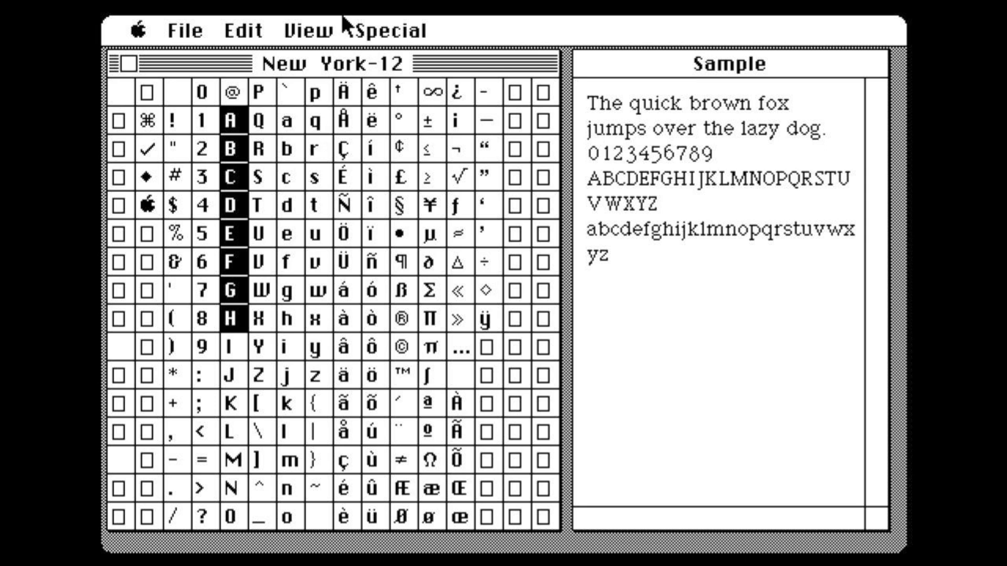
drag(384, 14, 397, 80)
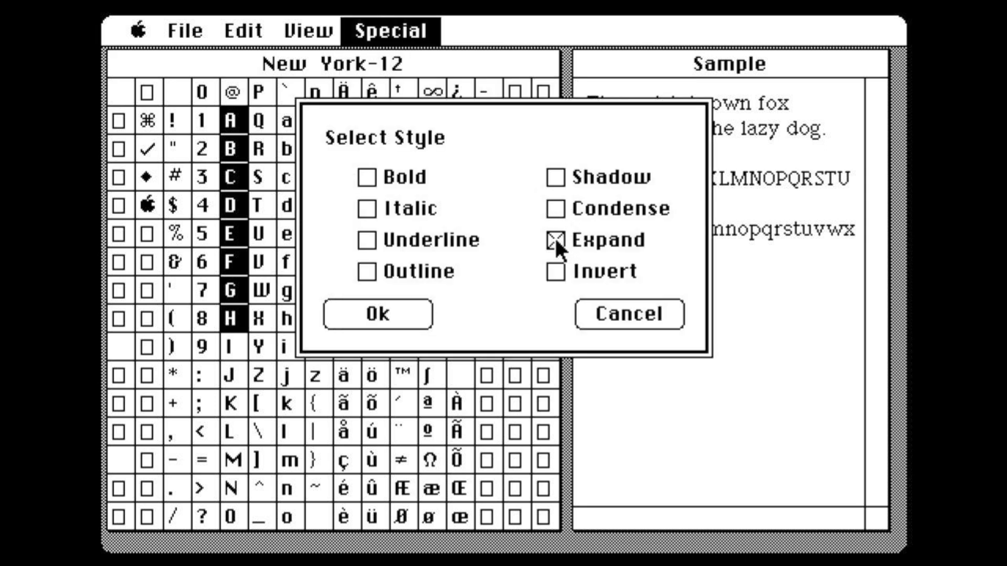
click(397, 314)
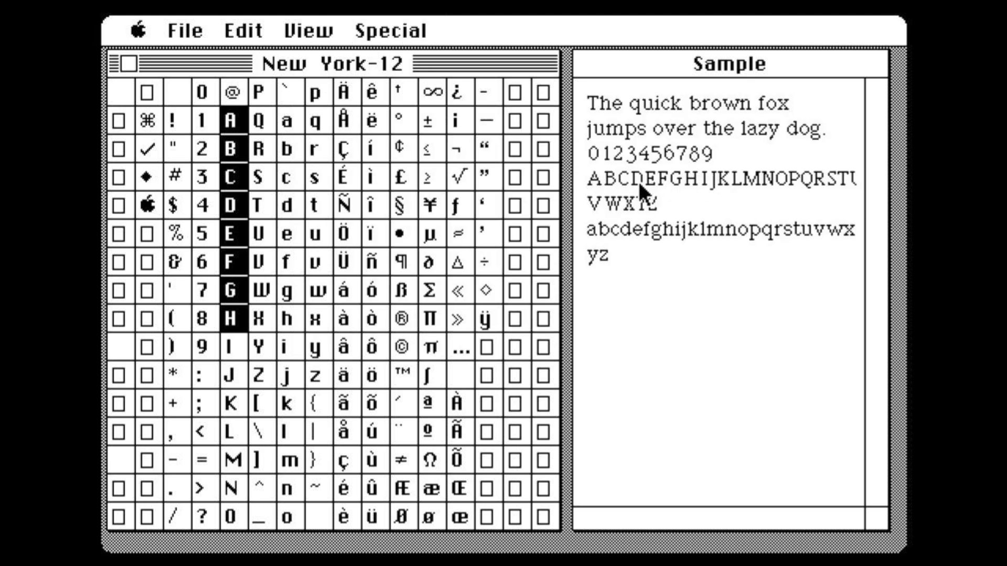
drag(411, 24, 417, 86)
click(573, 207)
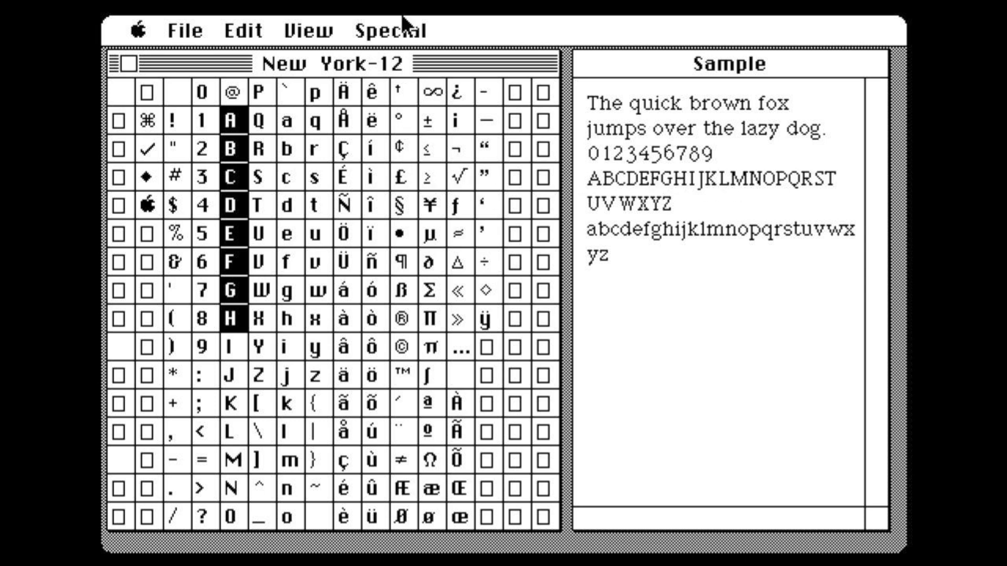
Select all characters in the New York-12 grid and apply the Invert style to them.
drag(127, 86, 535, 523)
drag(382, 22, 388, 74)
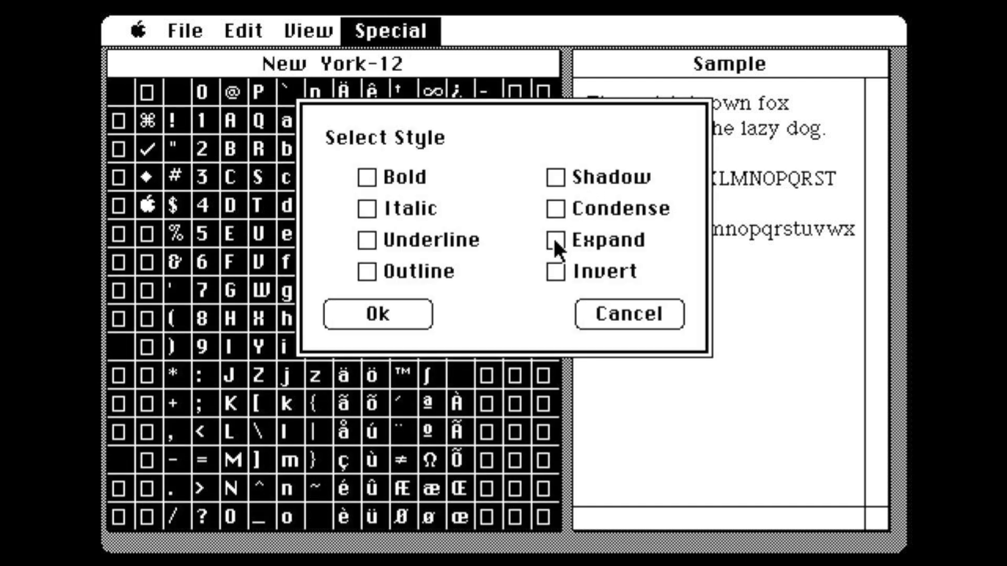
click(401, 301)
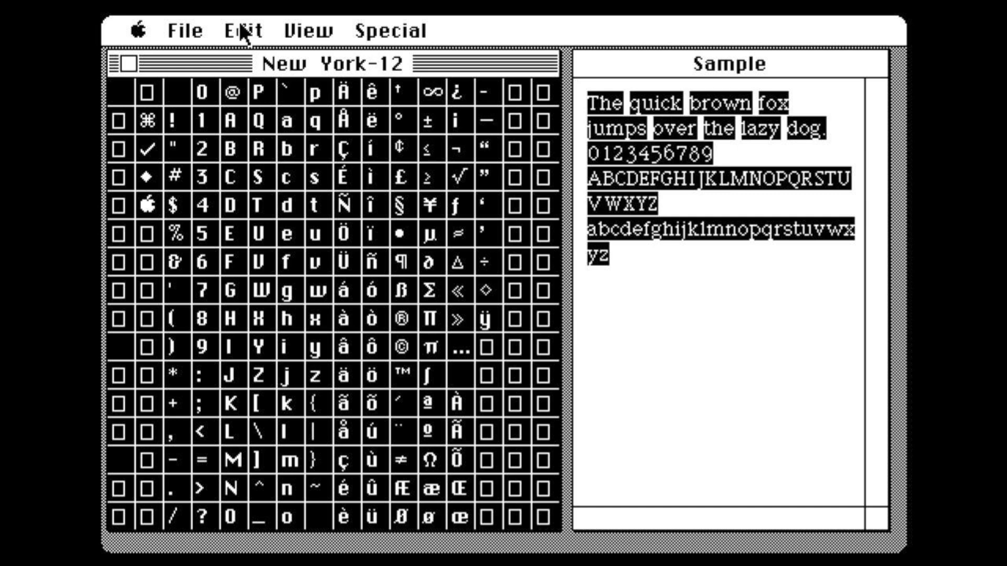
Open the inverted capital A, tighten the line spacing by raising the lowest marker to the descent line, and close its window.
click(230, 116)
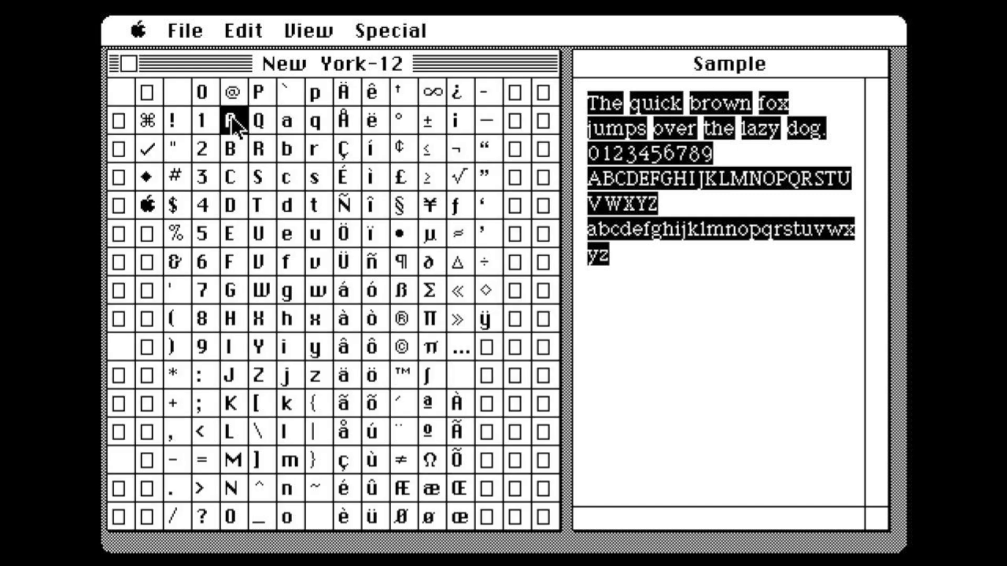
double_click(230, 117)
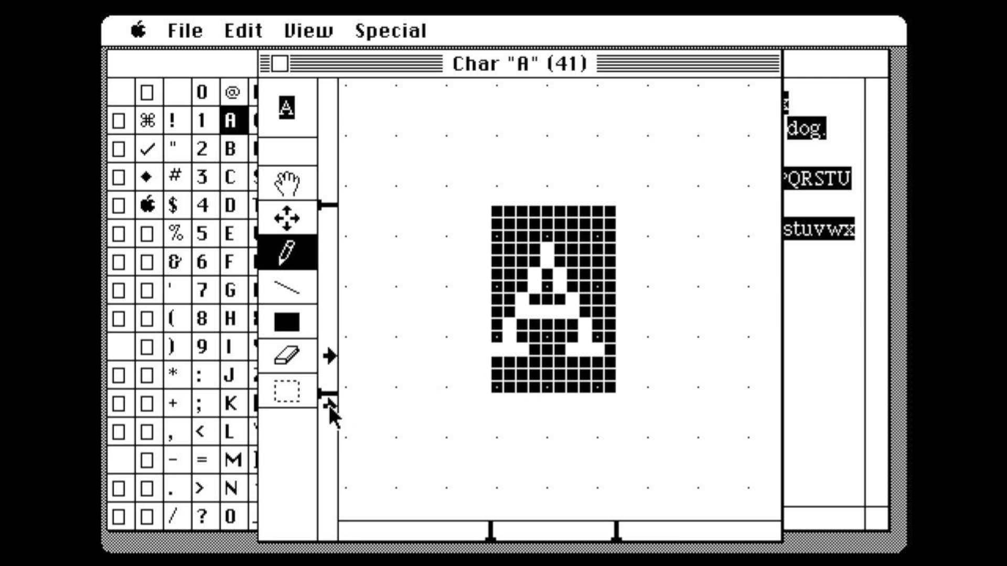
drag(330, 408, 330, 394)
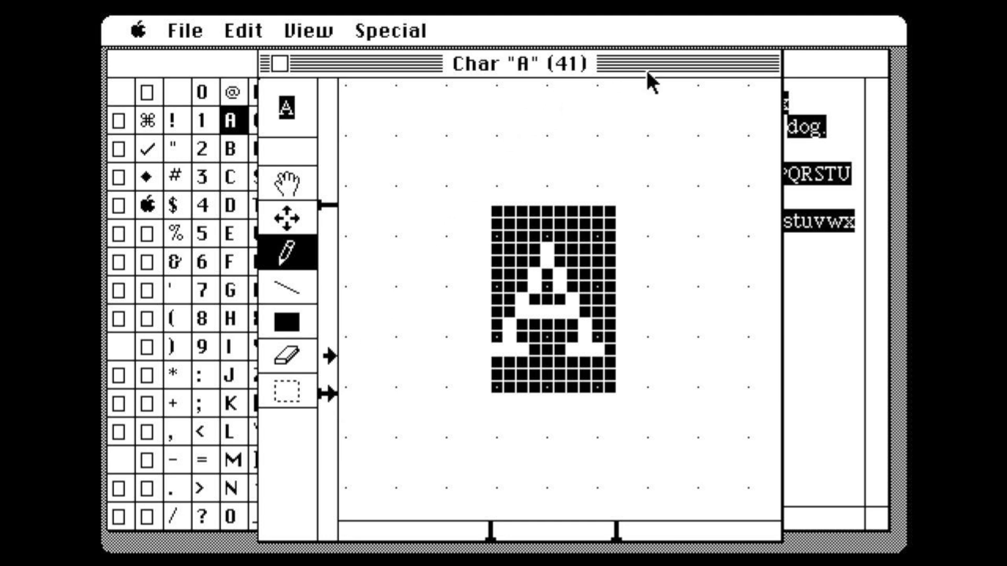
click(279, 63)
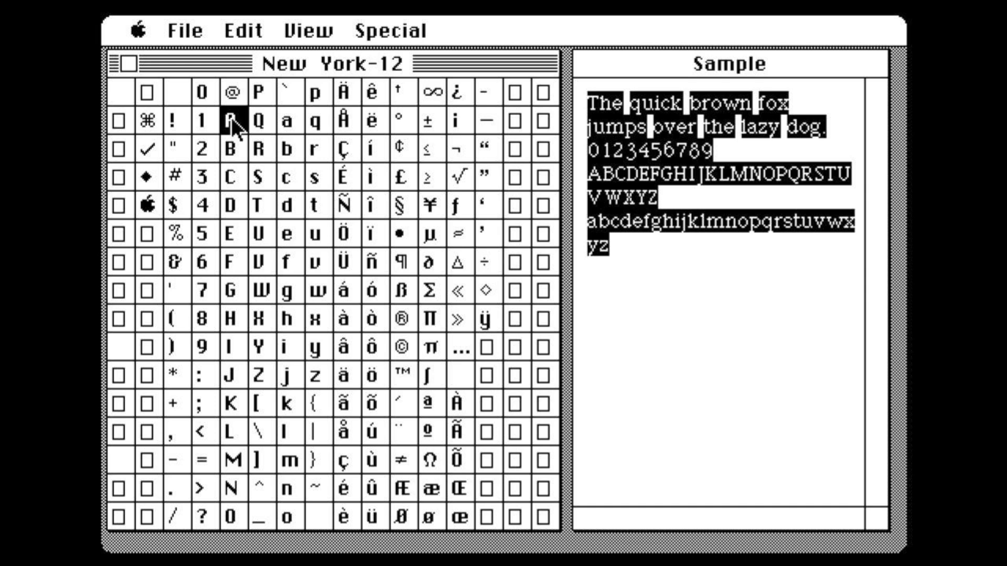
Revert the New York-12 font and reopen the capital A for editing with the grid in Actual view.
drag(210, 23, 200, 207)
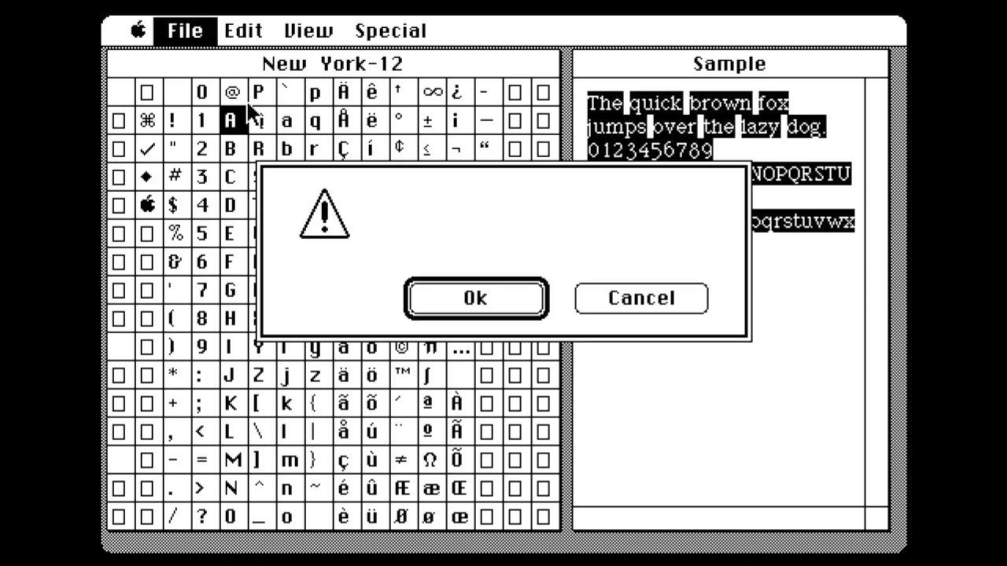
click(490, 289)
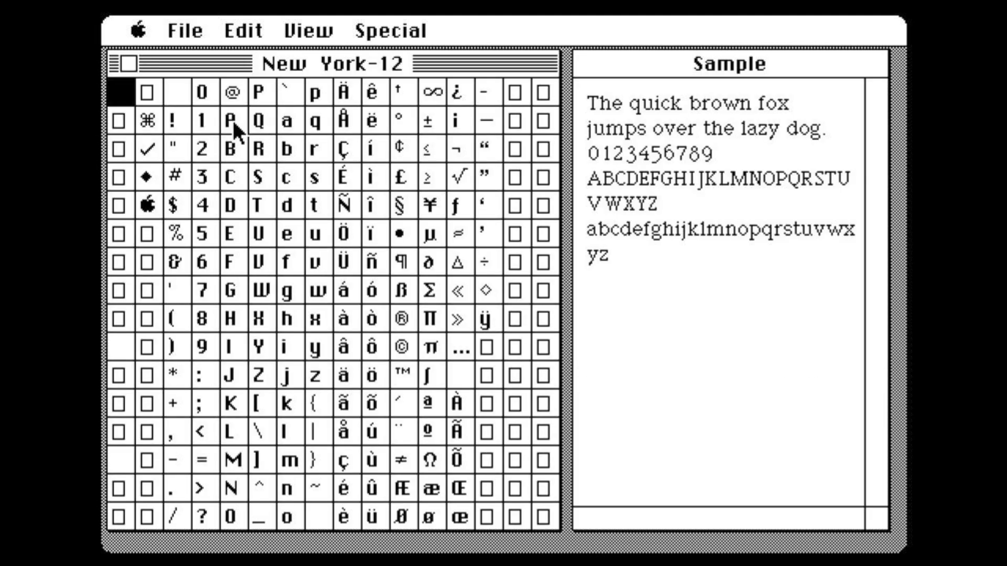
double_click(234, 121)
mouse_move(388, 26)
mouse_down()
mouse_move(414, 133)
mouse_move(416, 108)
mouse_move(411, 152)
mouse_move(409, 25)
mouse_up()
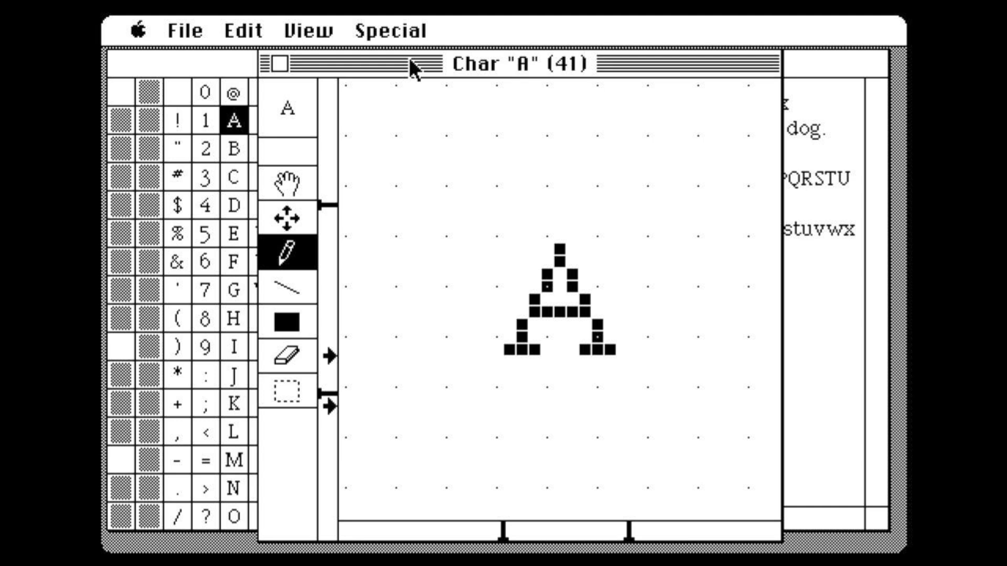
Rearrange the windows so the capital A editor covers the character grid and the Sample window is in front.
drag(412, 66, 457, 72)
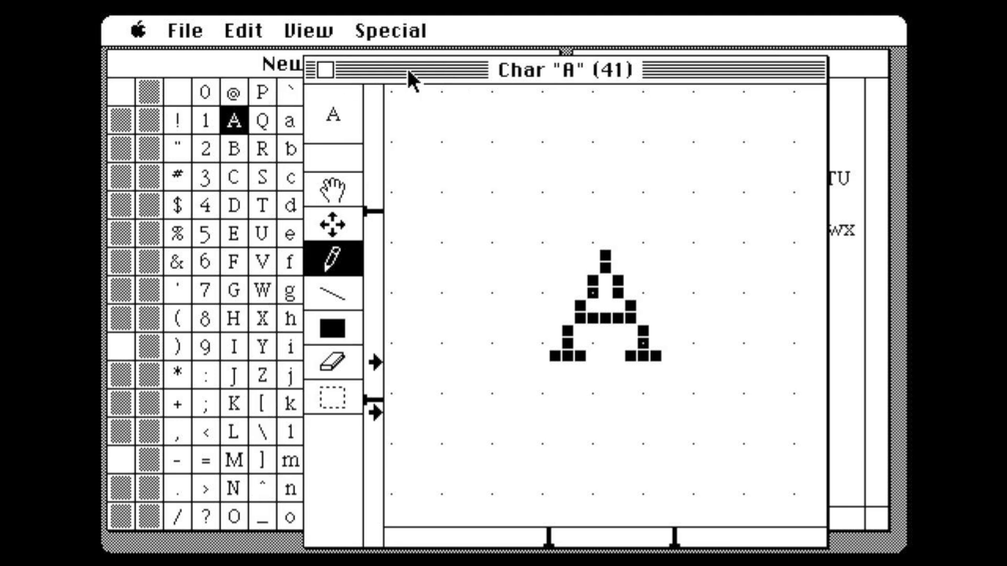
click(271, 61)
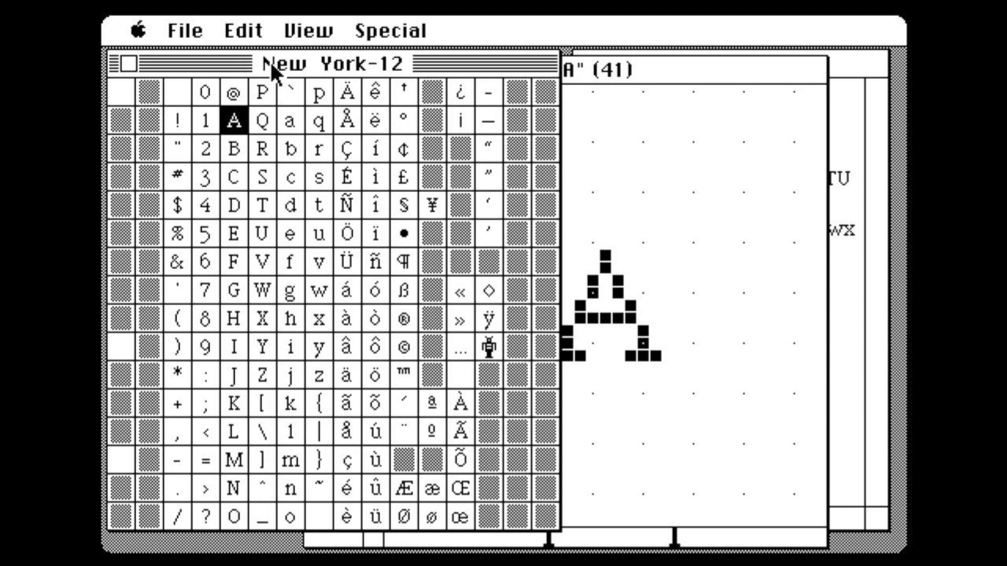
drag(656, 76, 483, 78)
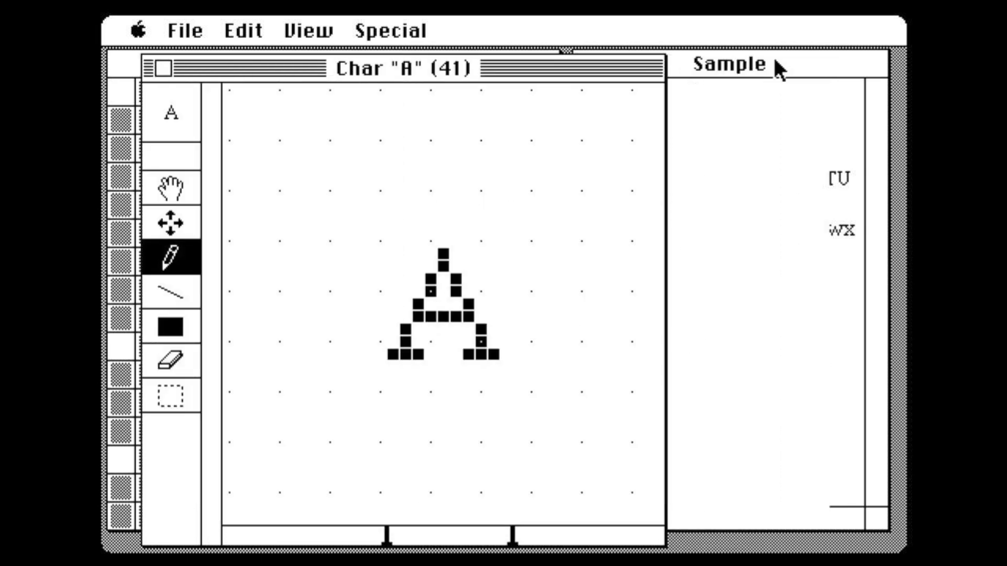
click(775, 62)
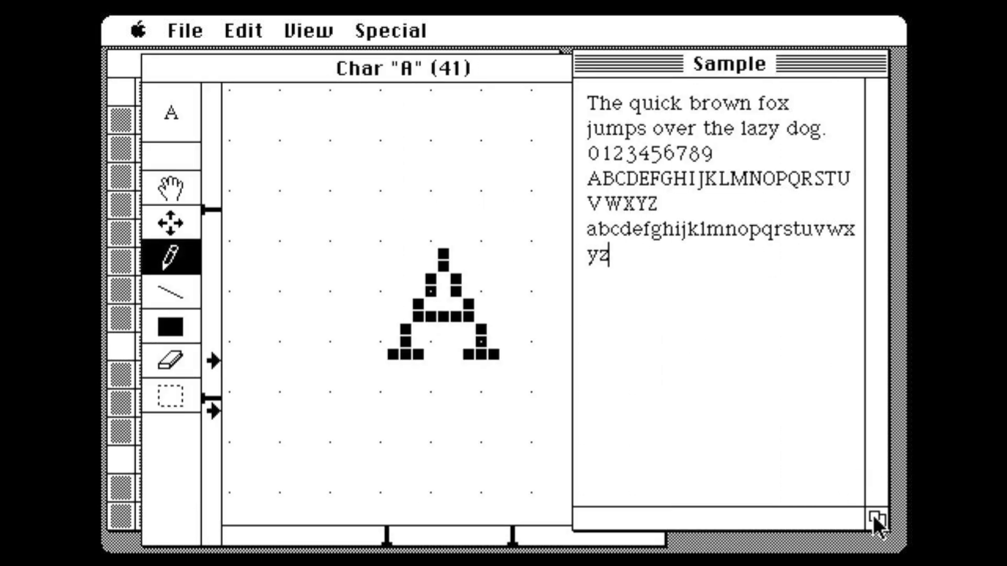
Shift the capital A editor aside, reshape the Sample window into a wide, short strip, and place it low on the screen.
drag(524, 76, 481, 72)
drag(650, 74, 137, 129)
drag(436, 540, 880, 272)
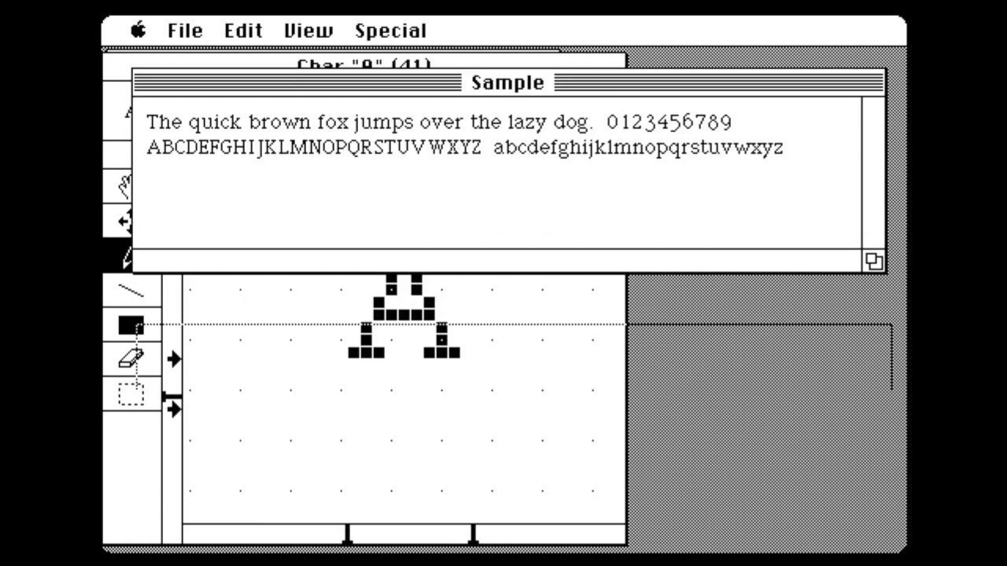
drag(618, 346, 618, 348)
Reposition the capital A editor over the character grid and move the wide Sample window up in front of it.
click(495, 65)
drag(276, 67, 572, 73)
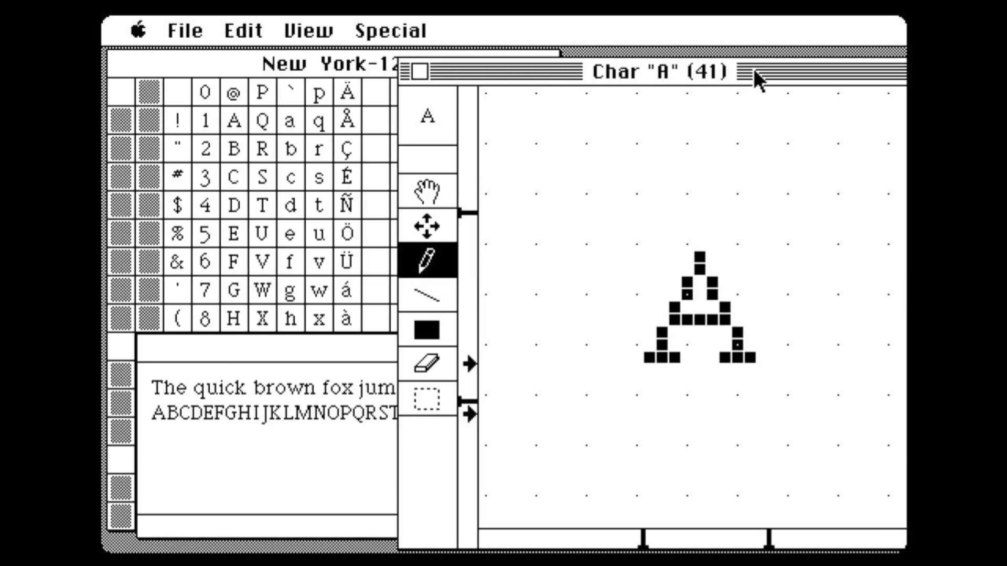
drag(757, 79, 474, 79)
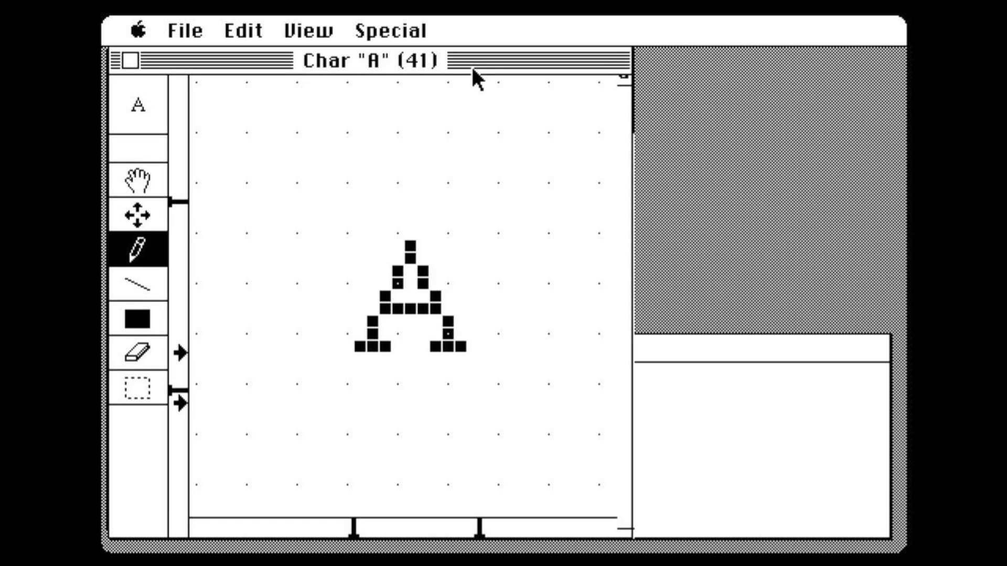
click(719, 348)
drag(241, 351, 252, 69)
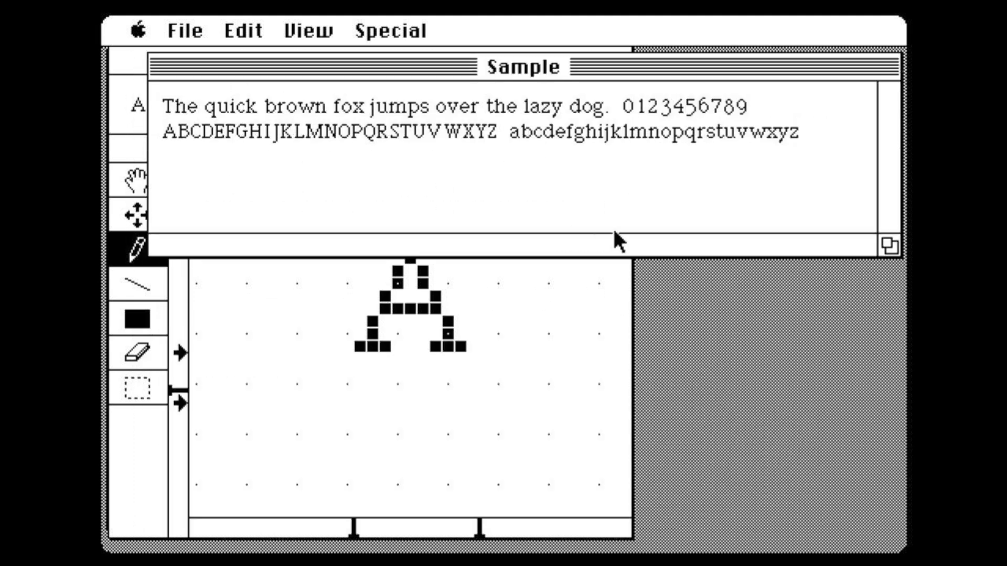
Reshape the Sample window into a tall, narrow column standing beside the capital A editor.
drag(889, 246, 330, 531)
drag(193, 67, 757, 84)
drag(503, 63, 507, 72)
drag(761, 76, 698, 73)
drag(829, 530, 887, 541)
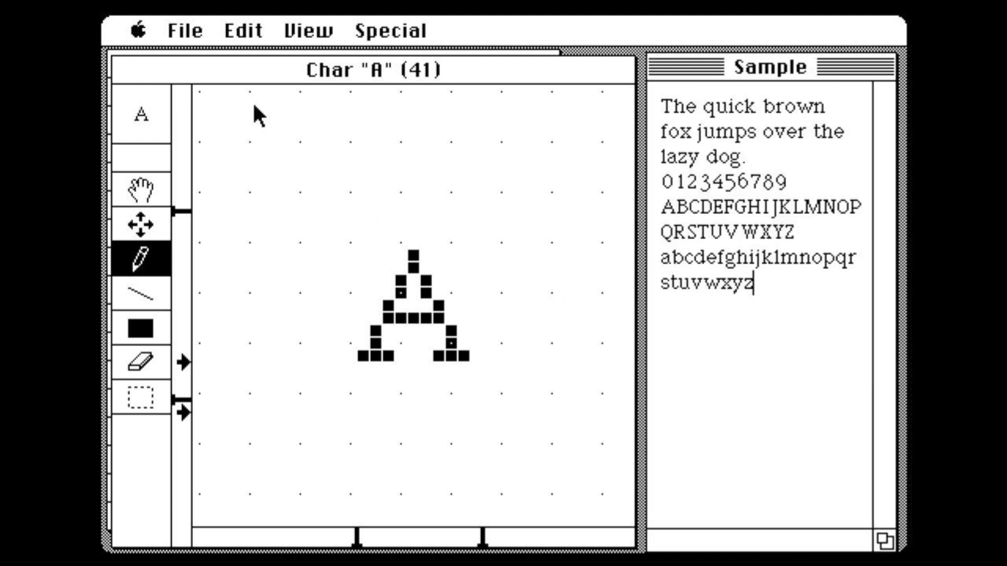
Close the capital A editor and widen the Sample window to fill the space beside the New York-12 grid.
click(127, 69)
click(127, 69)
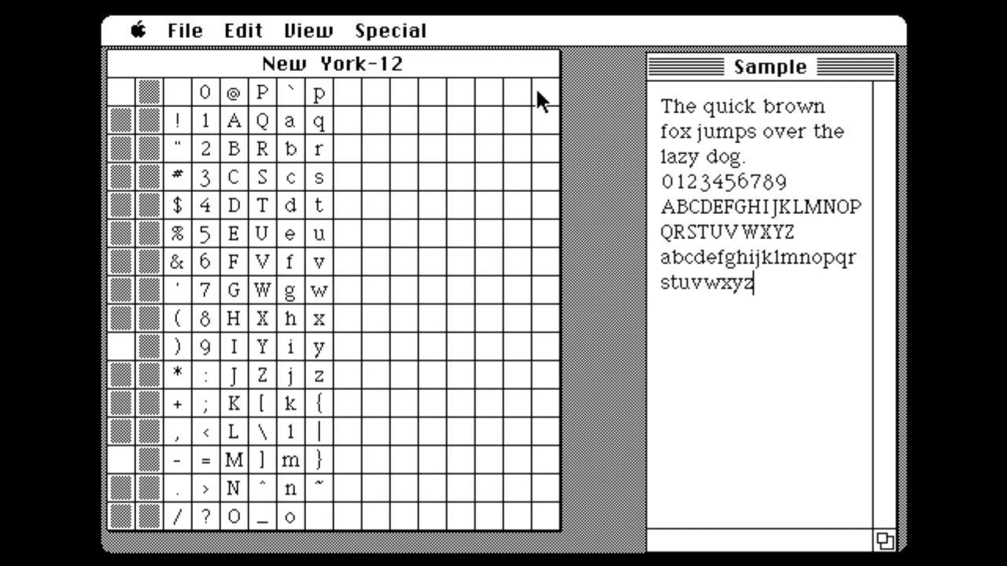
drag(665, 74, 591, 73)
drag(809, 538, 891, 537)
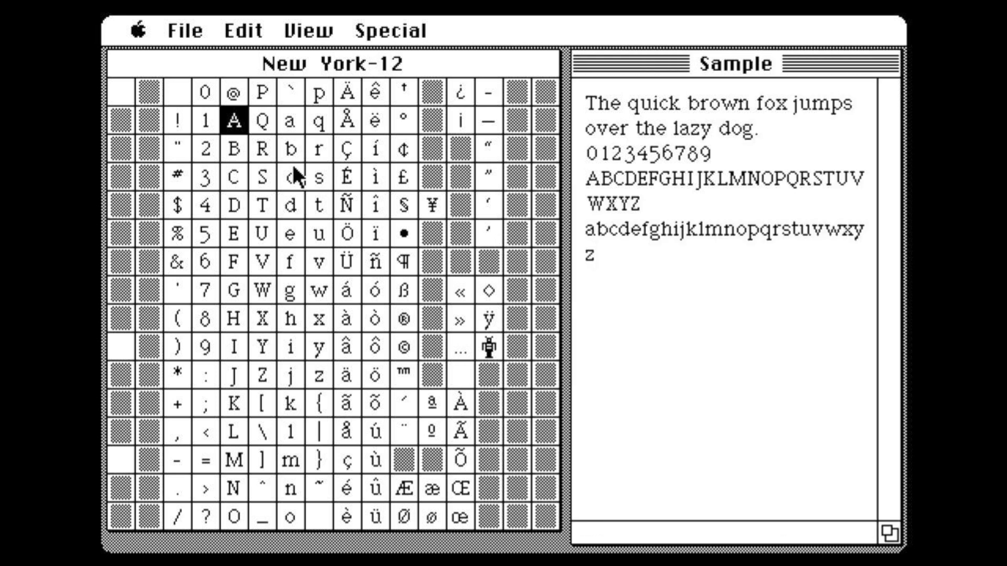
Reopen the capital A from the grid, try its window in different positions beside the Sample text, and close it.
click(225, 113)
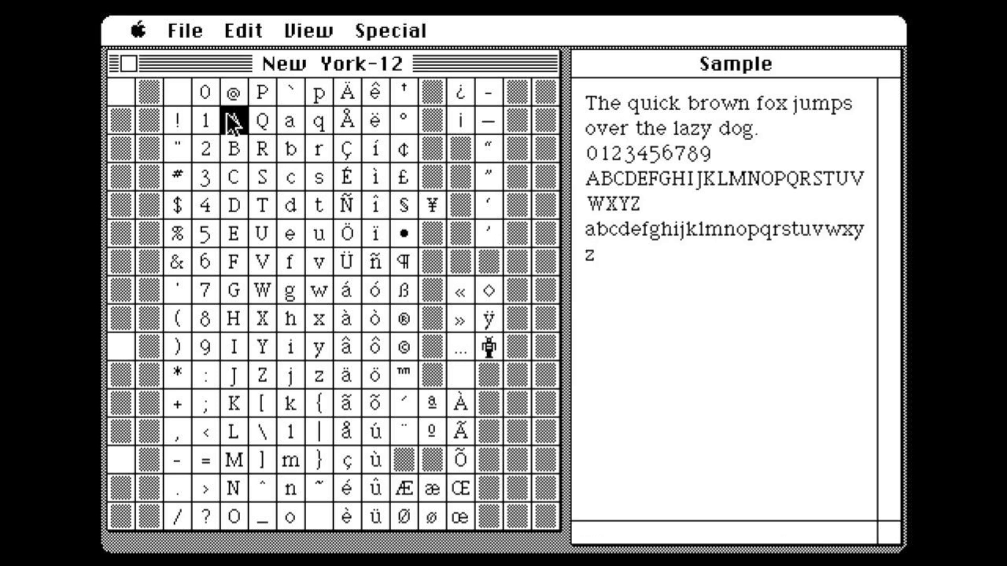
double_click(233, 122)
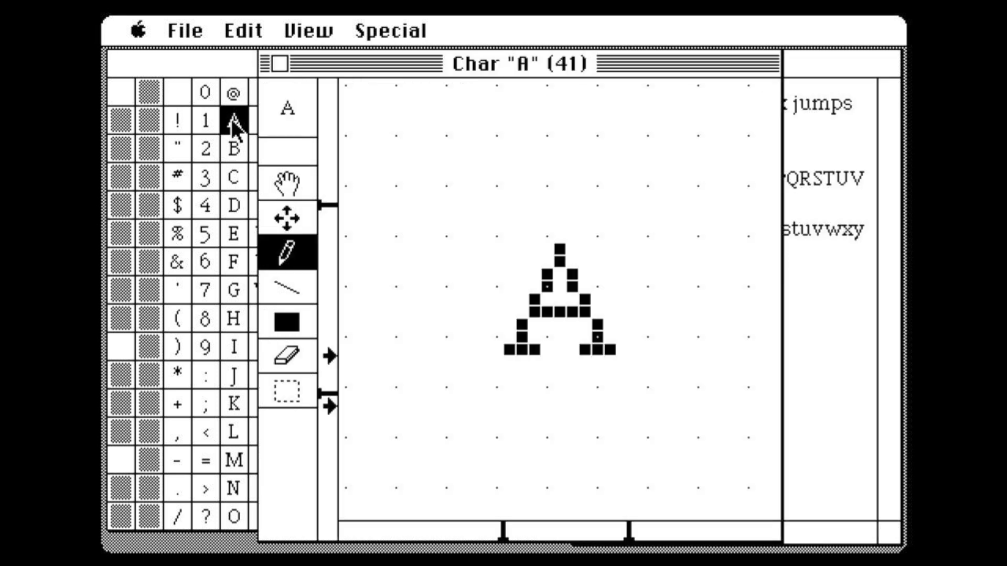
drag(624, 69, 488, 63)
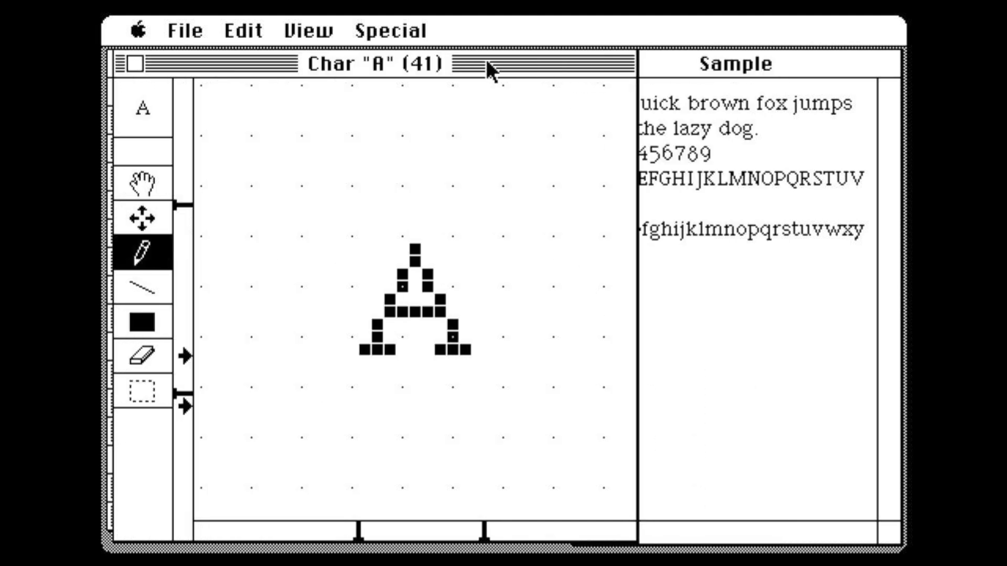
drag(487, 62, 641, 72)
click(282, 62)
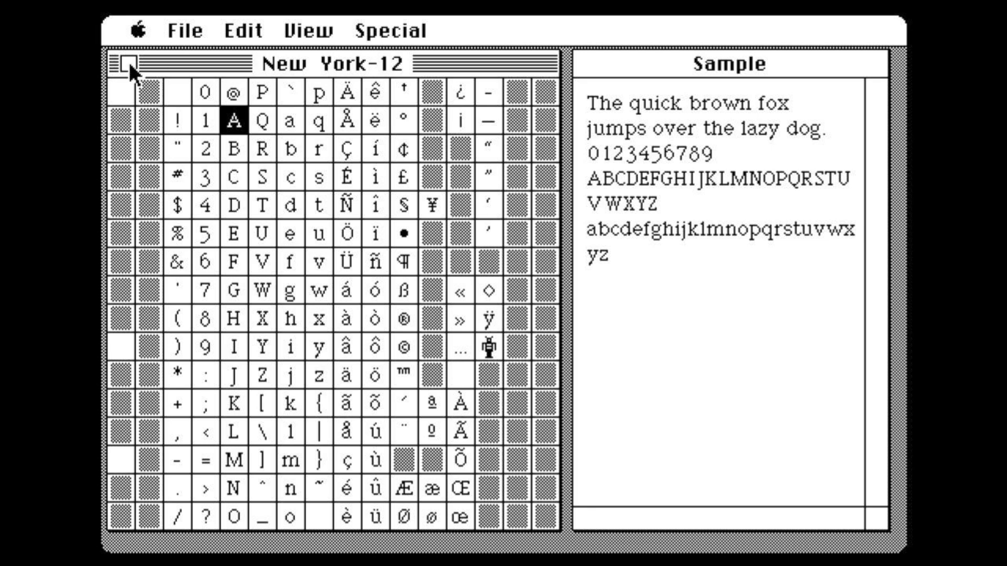
Close the New York-12 font without saving and create a new size 12 font with proportional spacing.
click(169, 22)
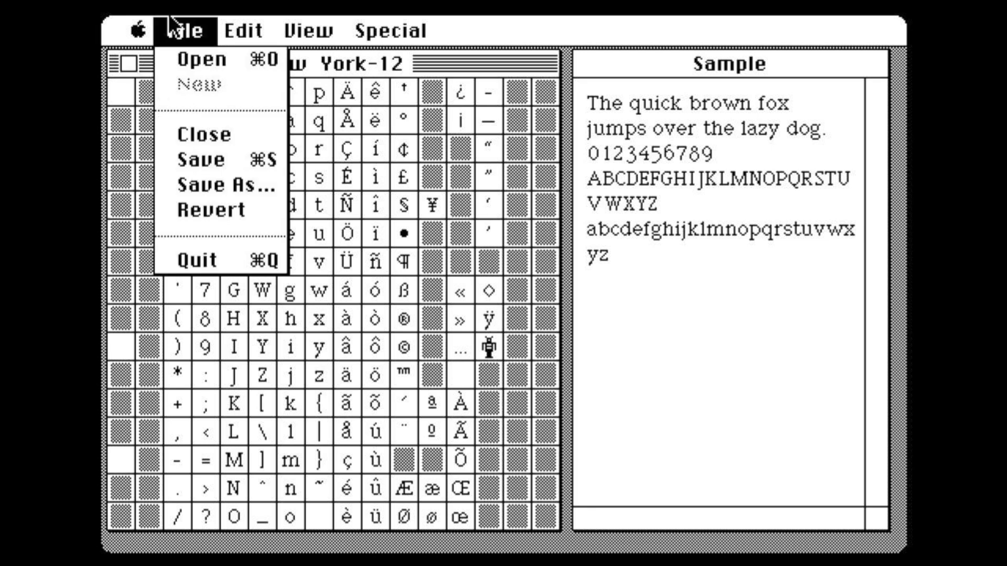
click(202, 132)
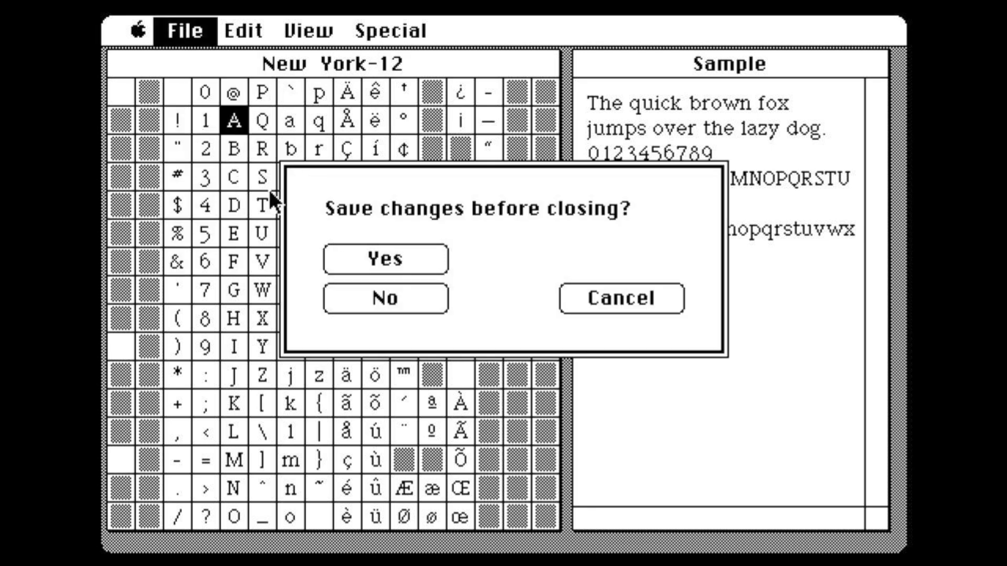
click(367, 299)
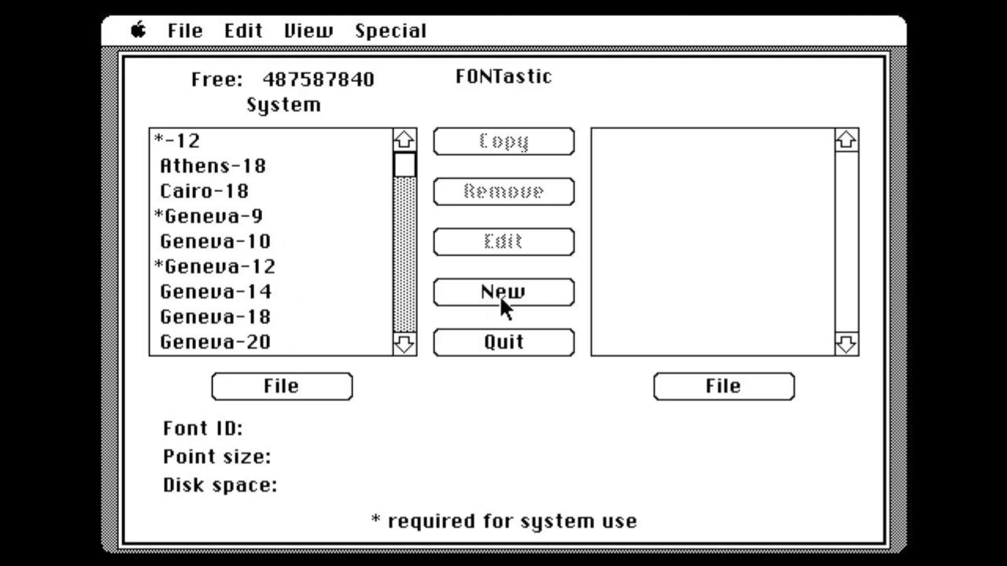
click(524, 288)
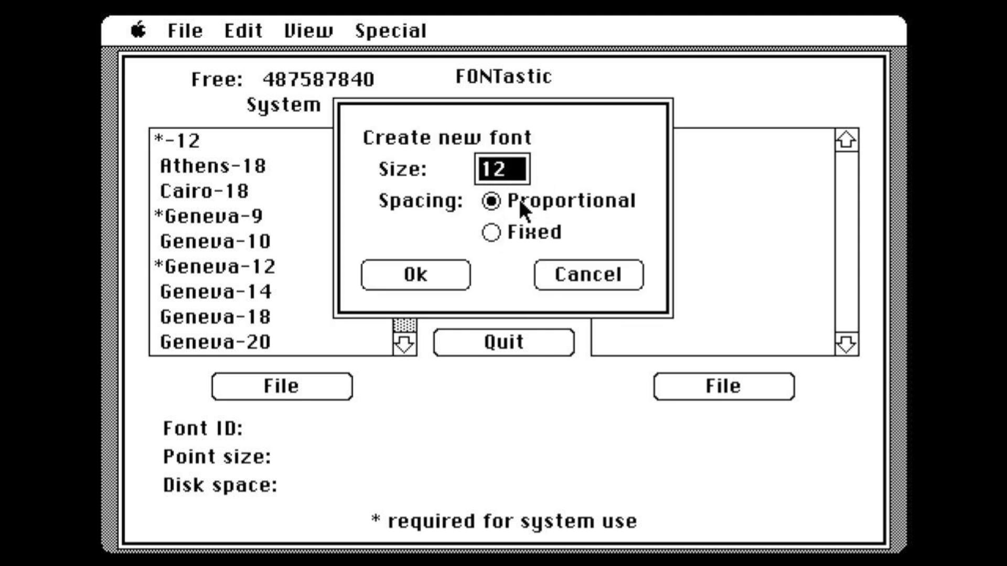
click(438, 272)
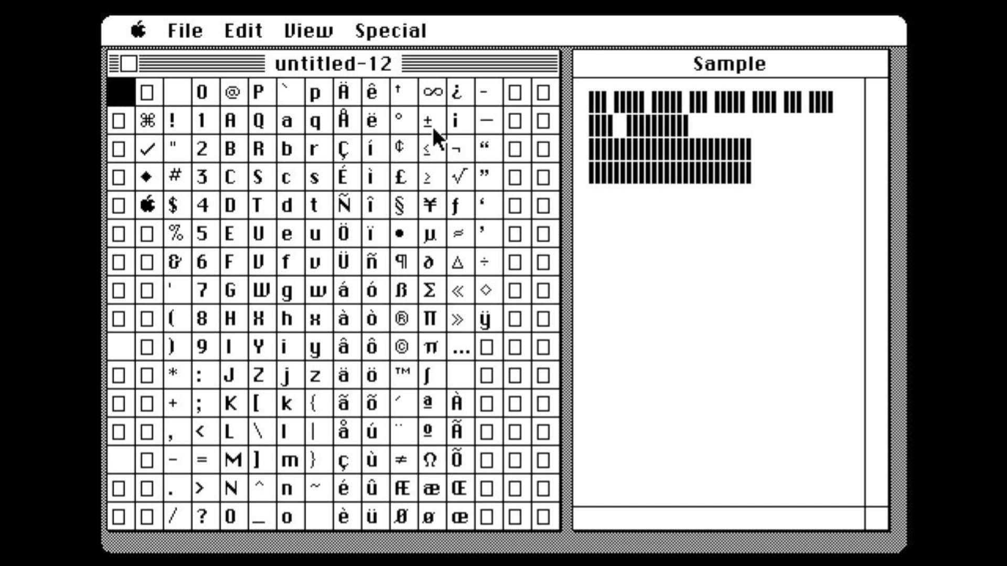
Show the untitled-12 character grid in Actual view and open the missing character for editing.
click(236, 23)
drag(236, 23, 308, 77)
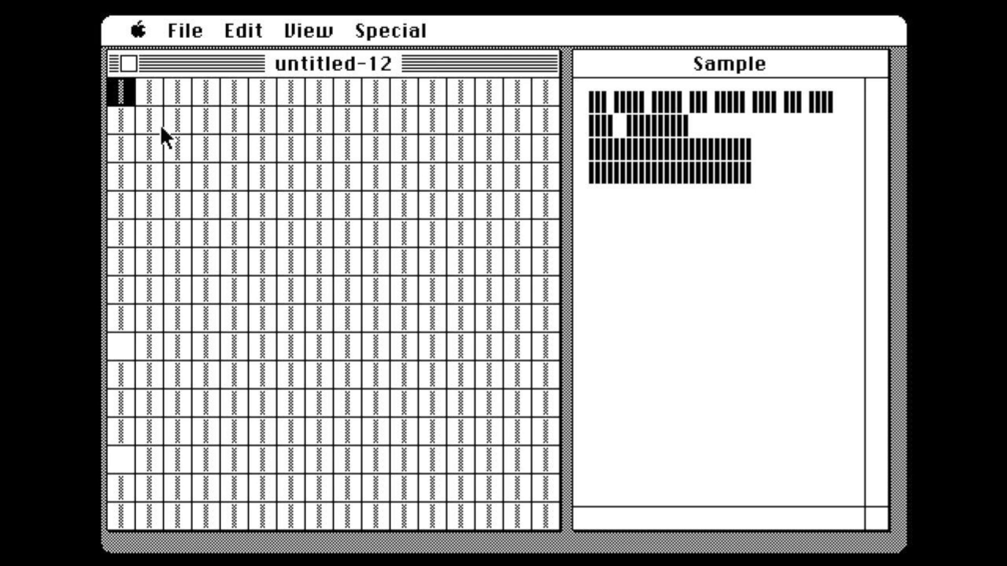
drag(381, 29, 407, 100)
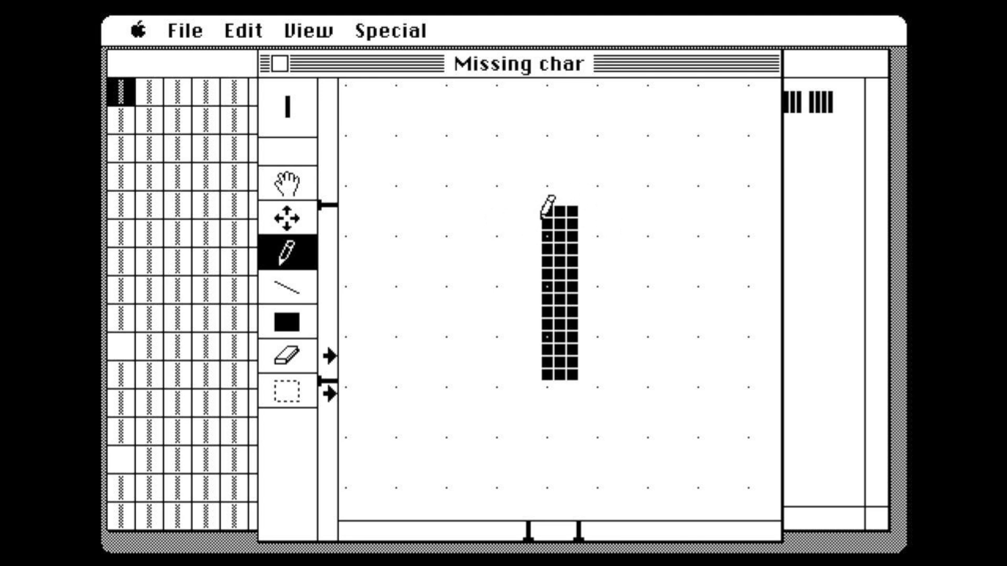
Replace the missing character's solid bar with a hollow rectangle about 8 pixels wide and 11 pixels tall standing on the baseline.
mouse_move(538, 223)
mouse_down()
mouse_move(513, 219)
mouse_move(518, 338)
mouse_up()
click(534, 348)
click(509, 224)
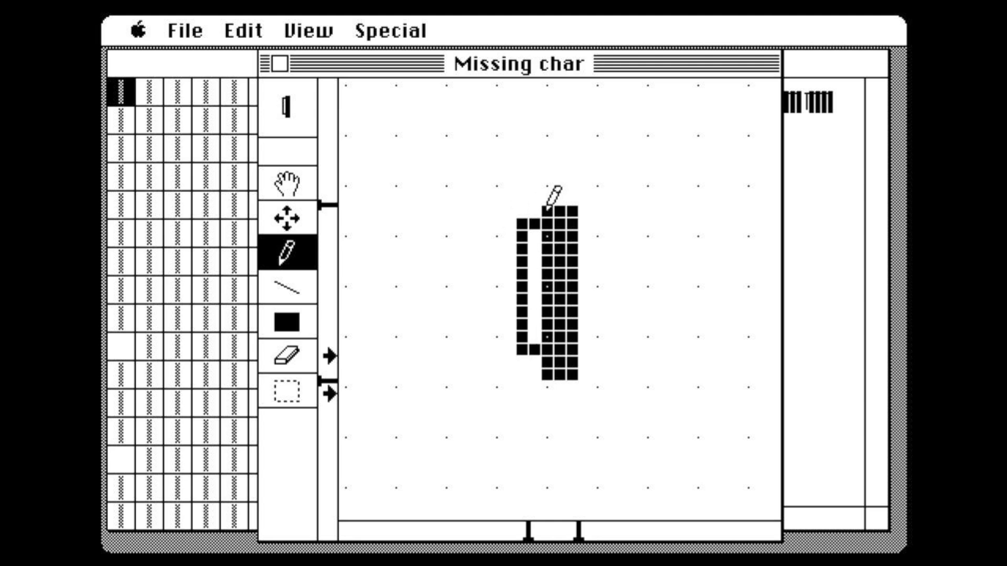
drag(547, 210, 573, 210)
mouse_move(544, 363)
mouse_down()
mouse_move(606, 349)
mouse_move(599, 219)
mouse_move(588, 222)
mouse_move(580, 277)
mouse_move(556, 235)
mouse_move(544, 236)
mouse_move(569, 238)
mouse_move(565, 255)
mouse_move(557, 244)
mouse_move(549, 261)
mouse_move(548, 332)
mouse_move(569, 331)
mouse_move(561, 300)
mouse_up()
click(584, 224)
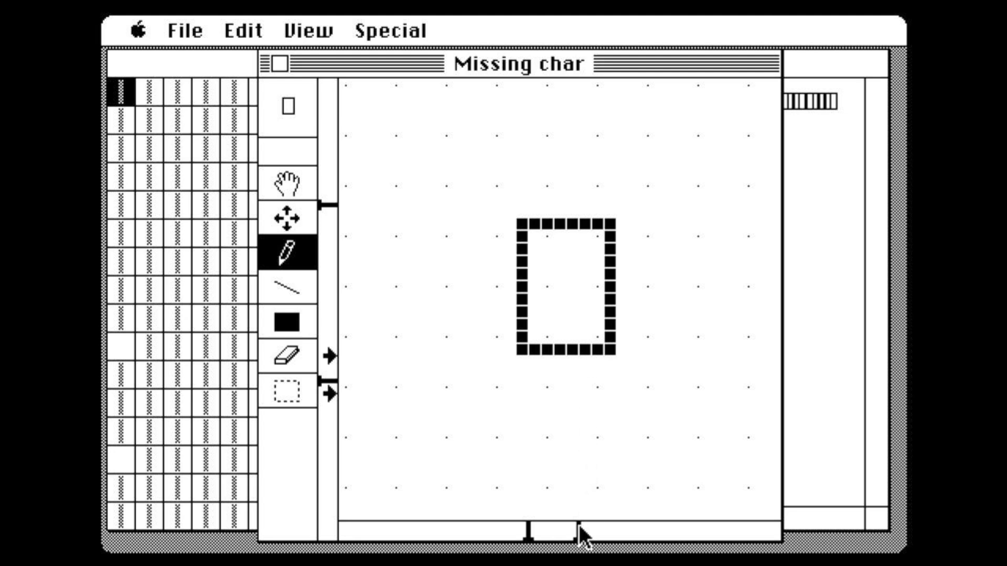
Widen the missing character's spacing by setting its left and right width markers about one pixel outside the rectangle.
drag(645, 72, 493, 69)
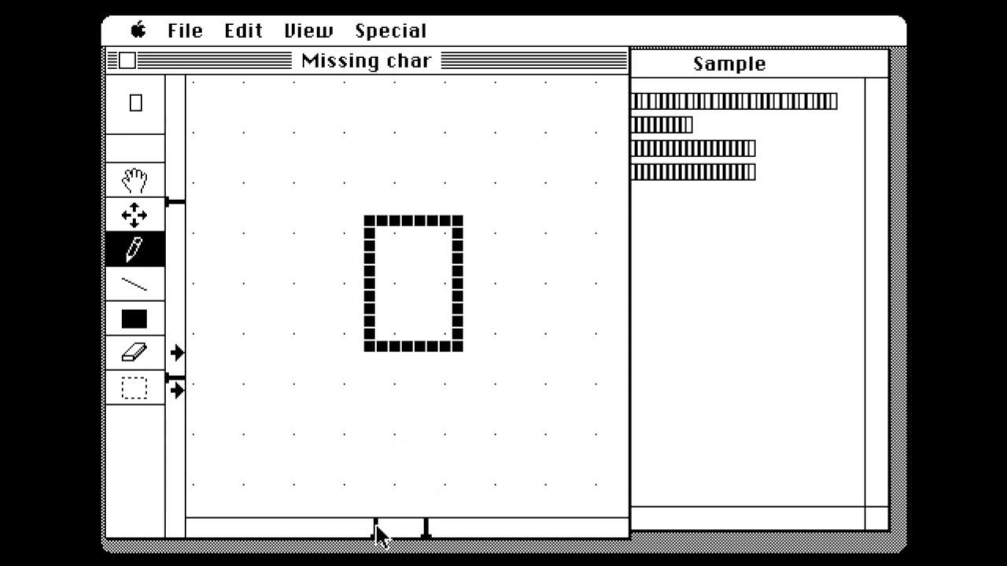
drag(377, 531, 355, 528)
drag(427, 529, 472, 525)
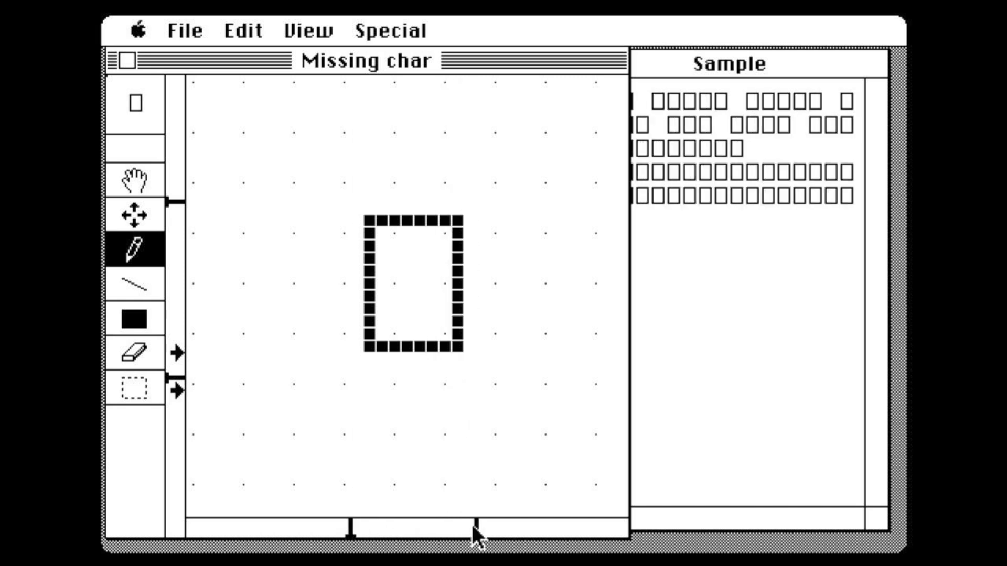
Enter a new line of test characters at the end of the Sample text and close the missing character editor.
click(742, 65)
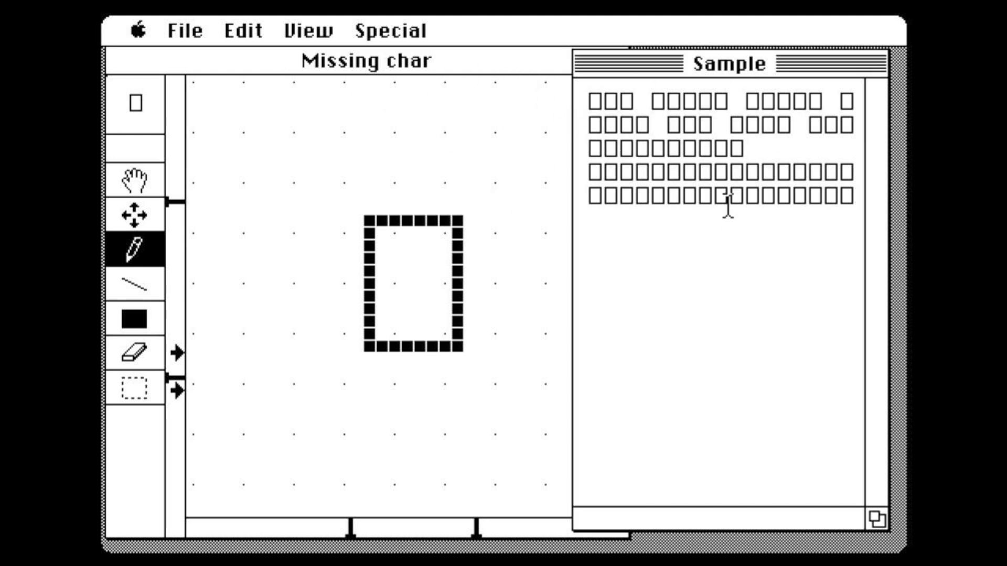
text(□□□□□□□□□□)
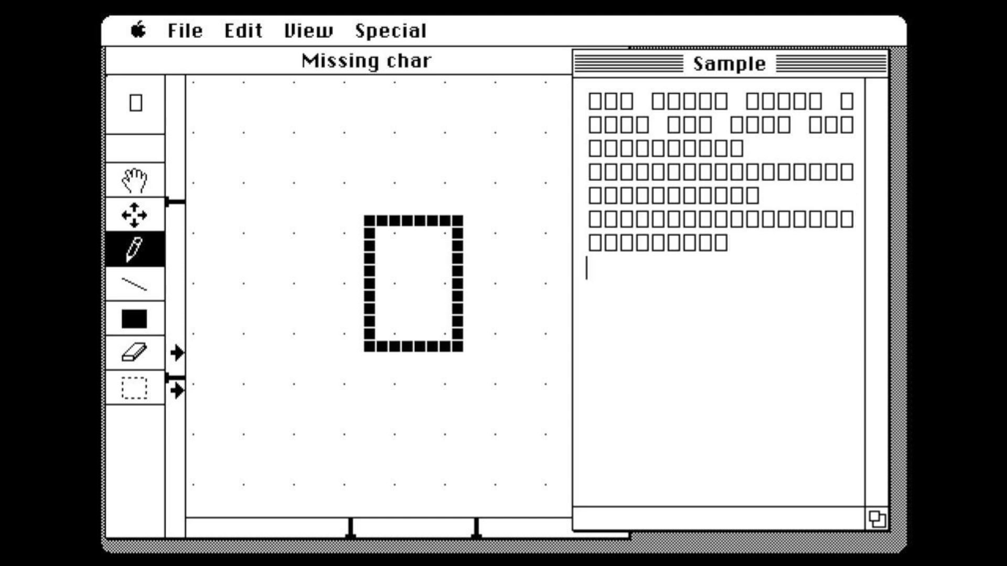
text( □□□□□□□□□□□□□□□)
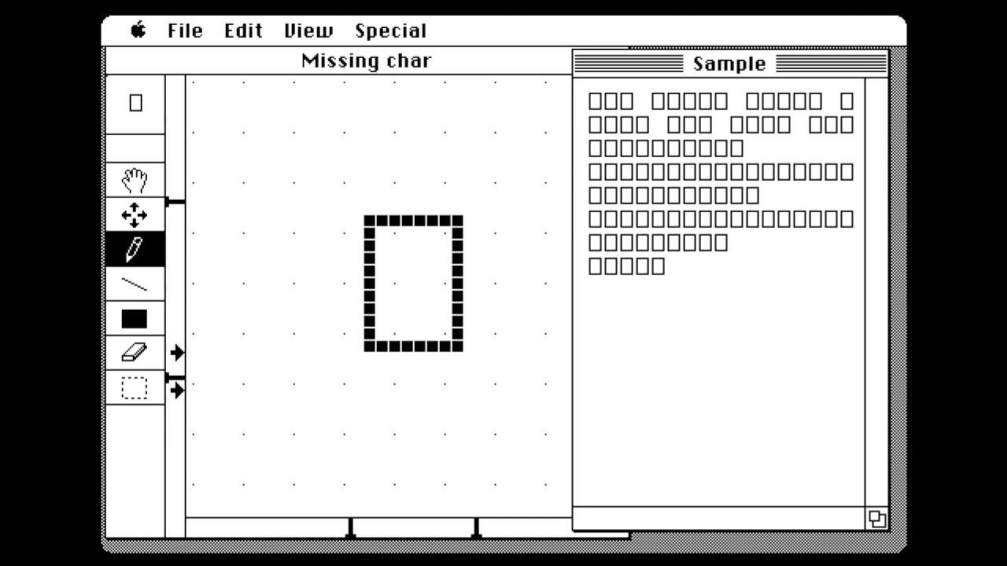
click(220, 65)
click(131, 61)
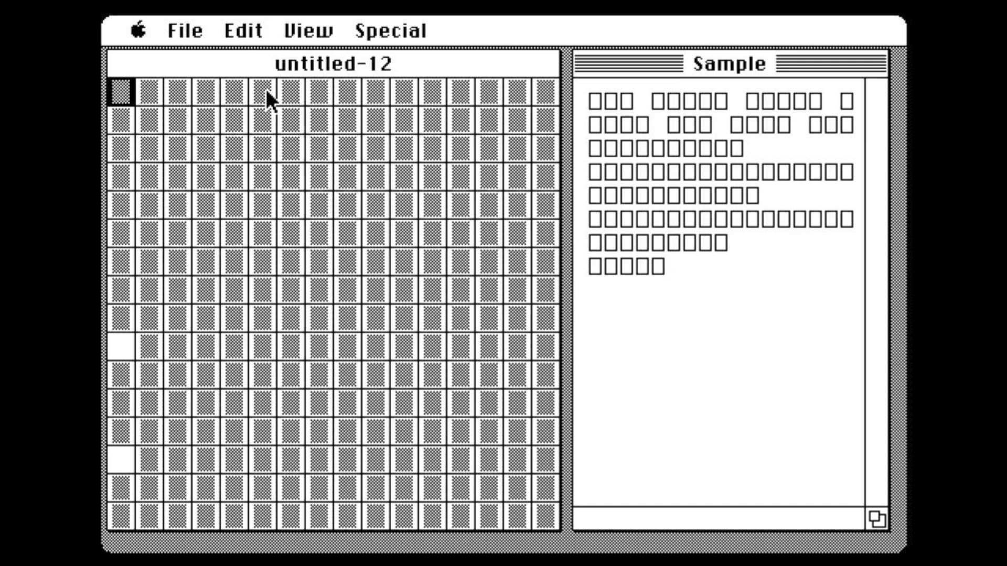
With the grid in System view, open the capital H and draw its left stem 10 pixels tall up from the baseline.
click(297, 21)
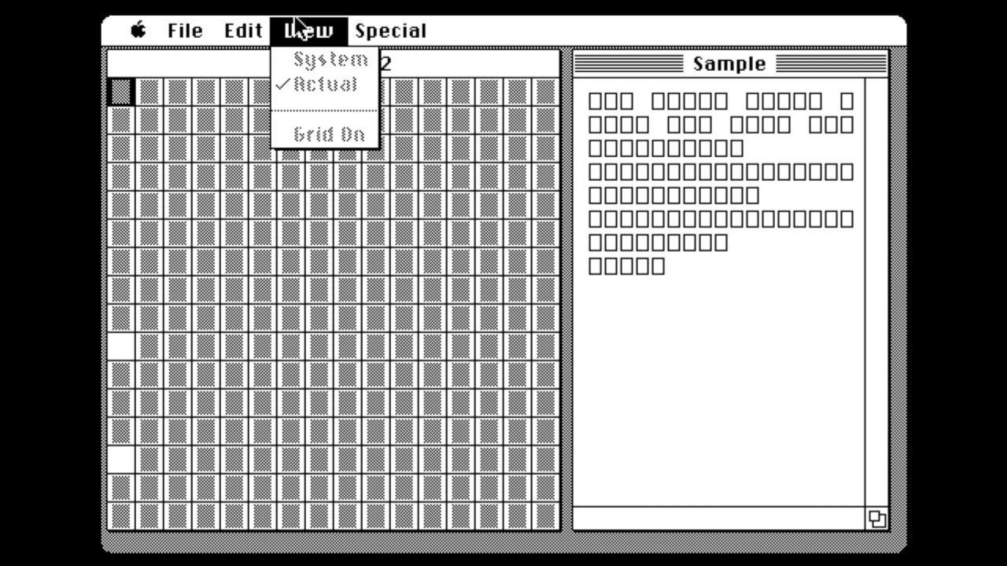
drag(307, 19, 316, 59)
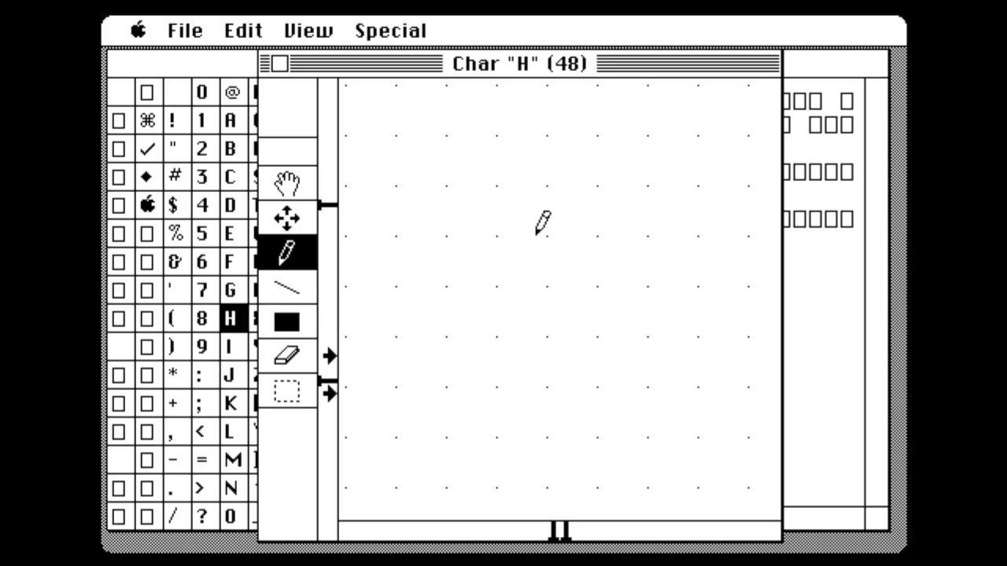
drag(522, 235, 524, 345)
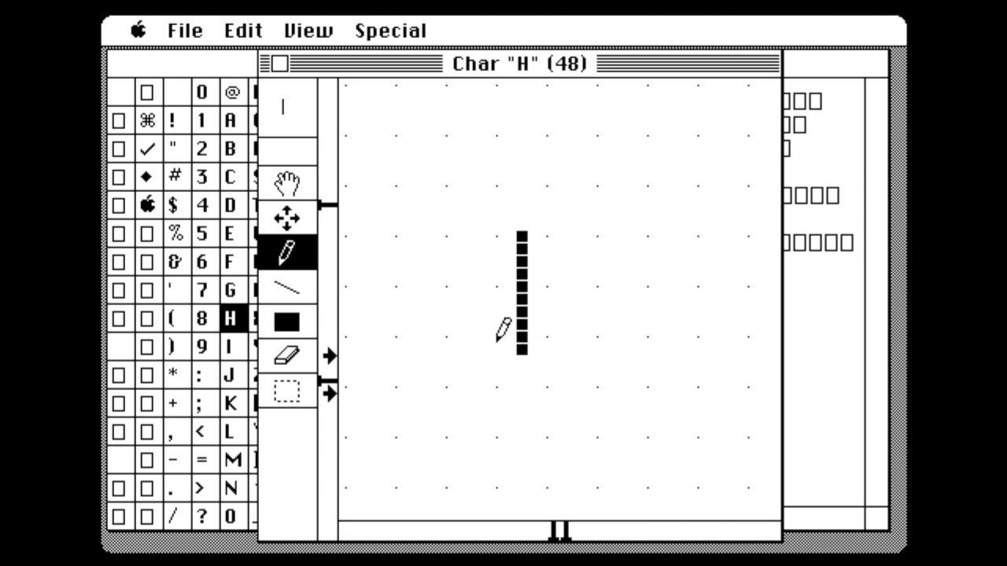
Examine the capital H's baseline, ascent, descent and line-spacing markers one after another.
drag(328, 357, 328, 356)
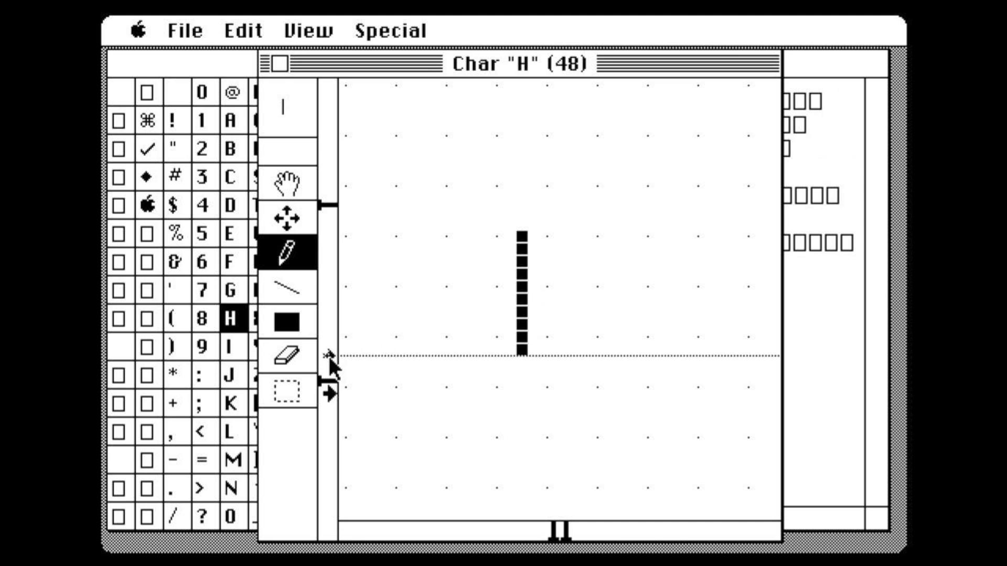
drag(329, 357, 329, 356)
drag(330, 205, 326, 203)
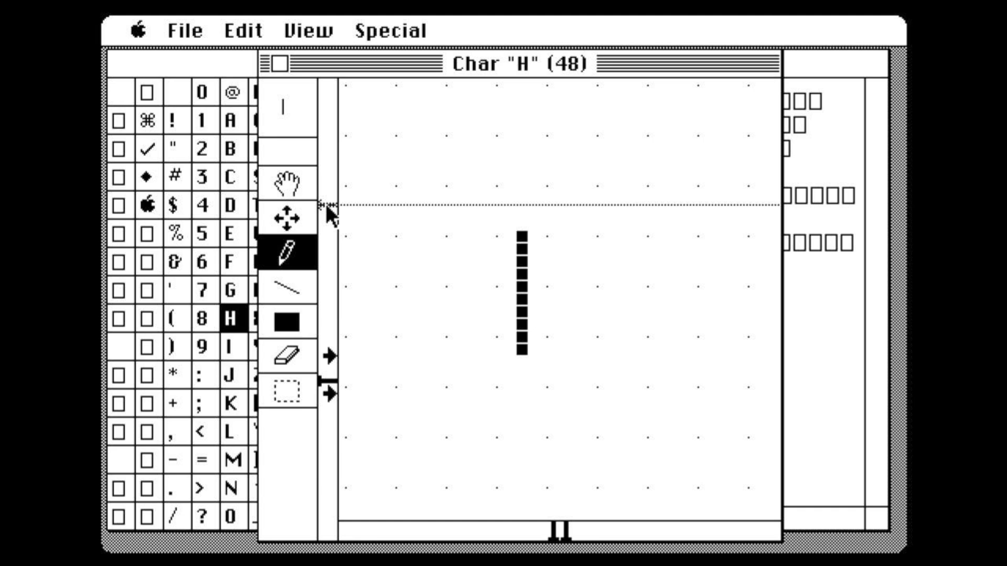
drag(326, 204, 326, 203)
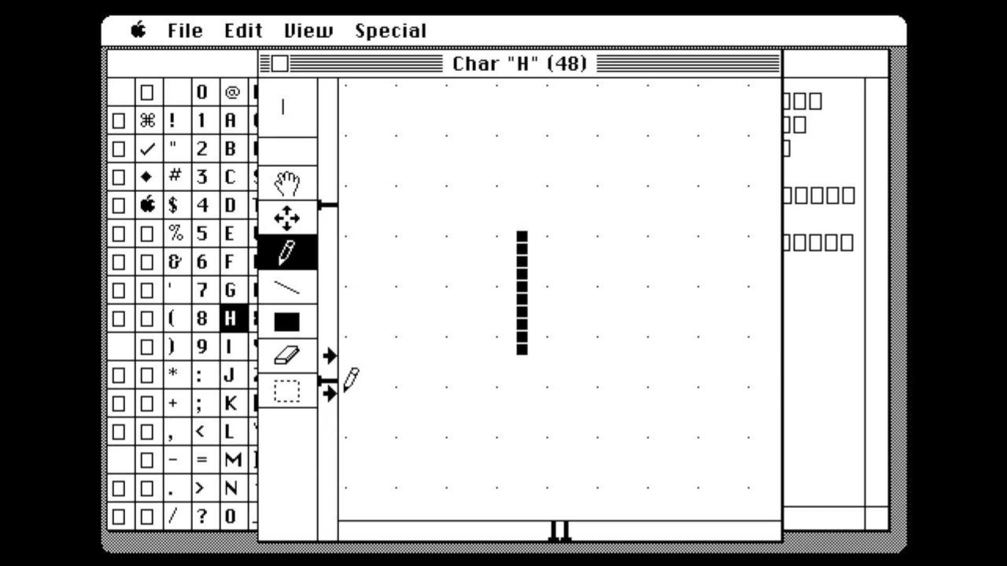
drag(329, 380, 329, 381)
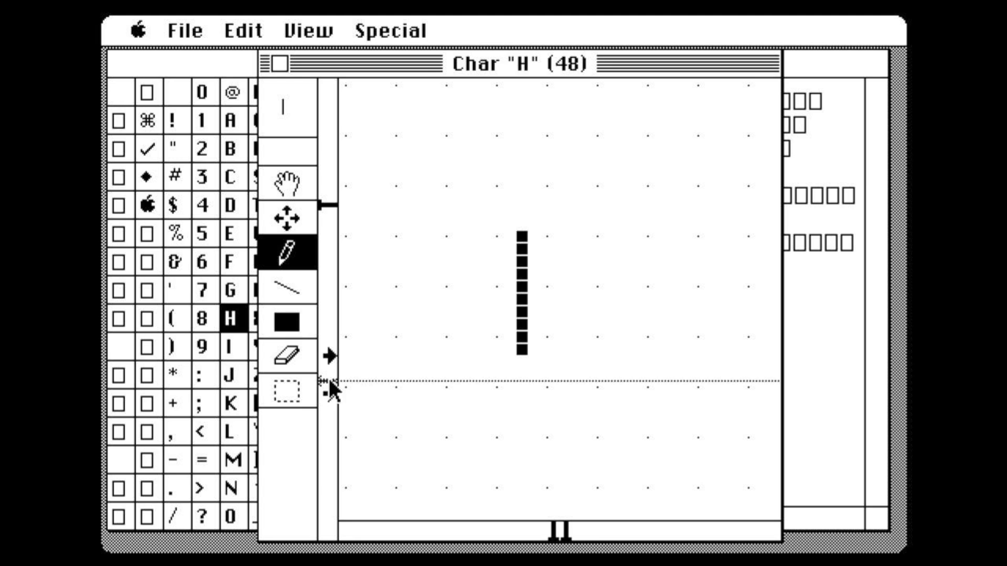
drag(330, 382, 330, 397)
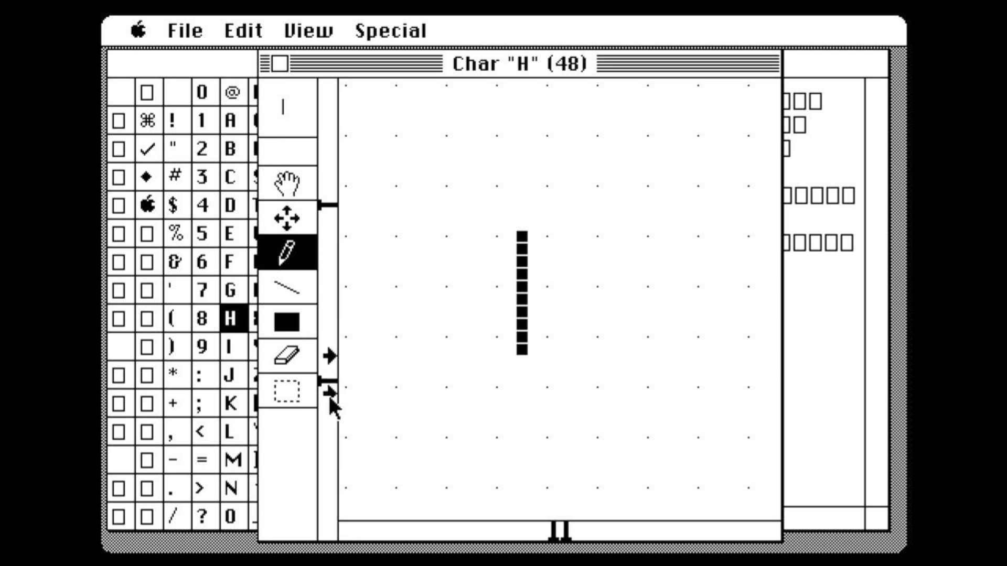
drag(330, 393, 330, 392)
Shorten the capital H's left stem to 9 pixels and draw the crossbar and a matching right stem, making it 5 pixels wide.
click(522, 236)
drag(533, 298, 571, 297)
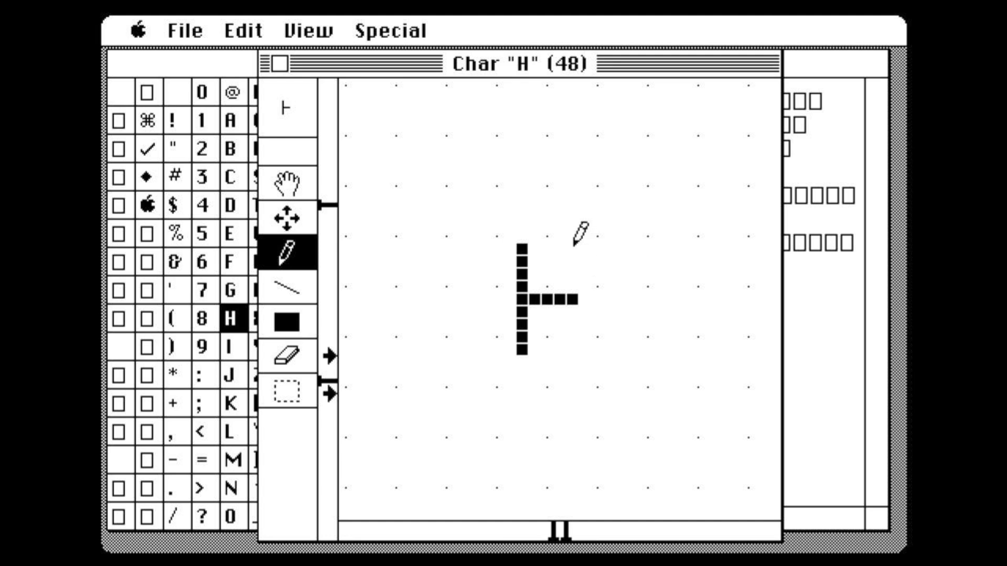
drag(573, 246, 573, 341)
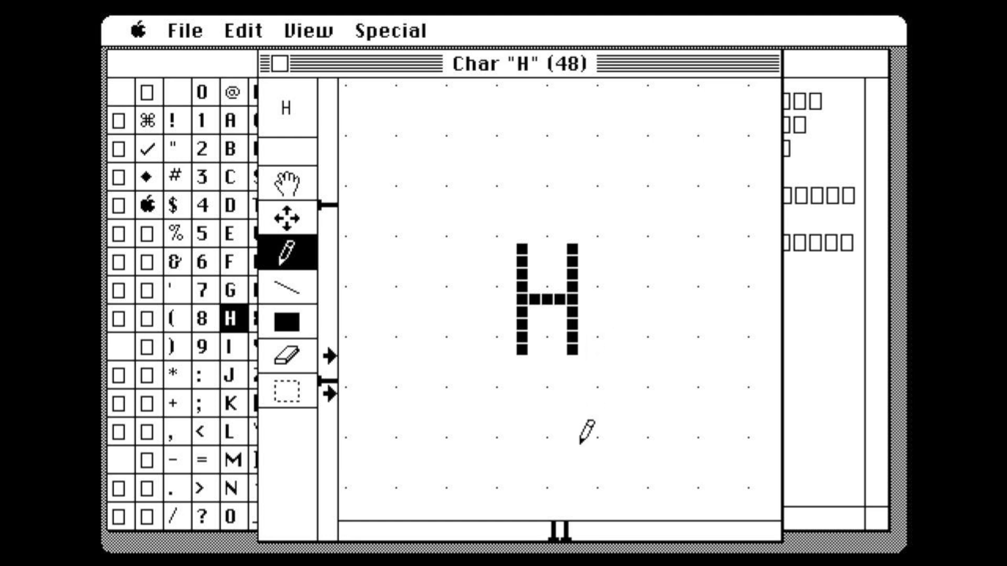
Arrange the capital H editor and the Sample window side by side so both are visible.
drag(673, 84, 522, 87)
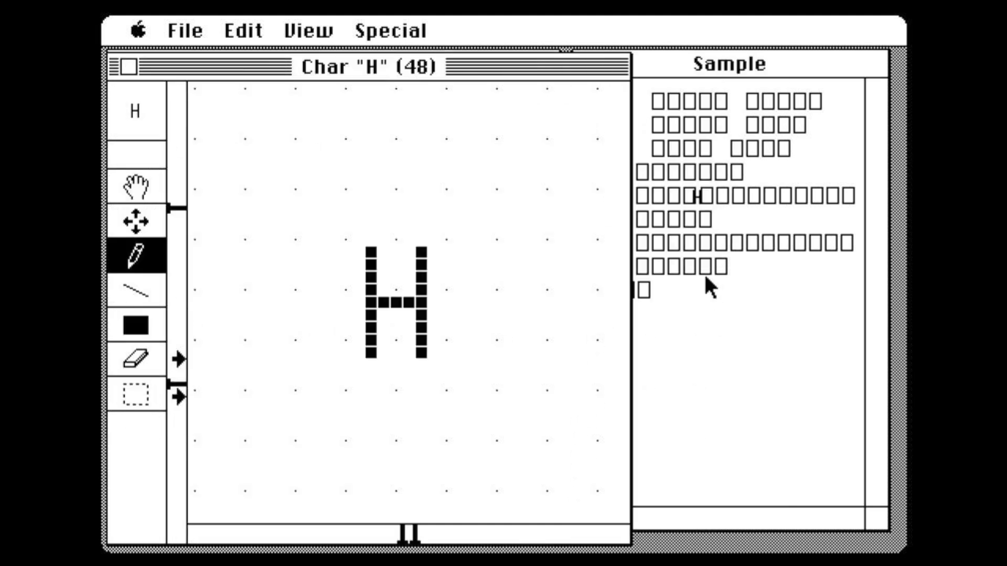
drag(746, 69, 771, 68)
drag(708, 70, 693, 72)
drag(886, 522, 835, 533)
drag(637, 73, 689, 74)
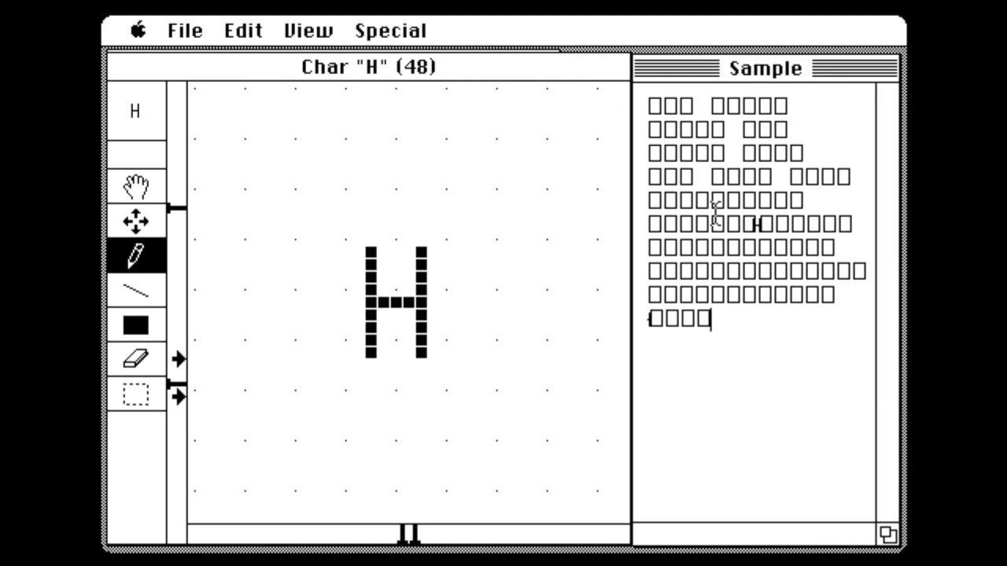
Set the capital H's left and right width markers one pixel outside its stems.
click(402, 532)
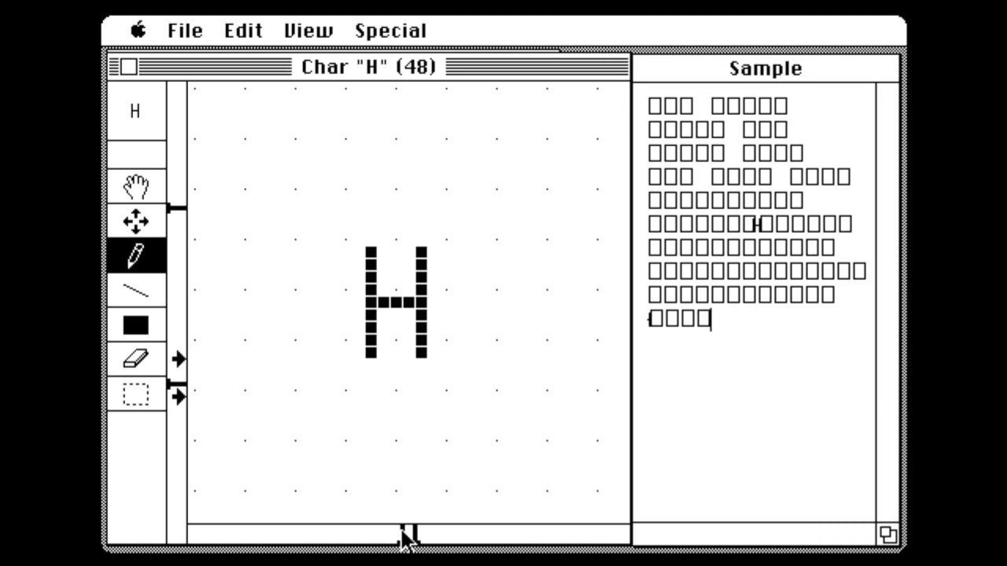
drag(403, 532, 352, 535)
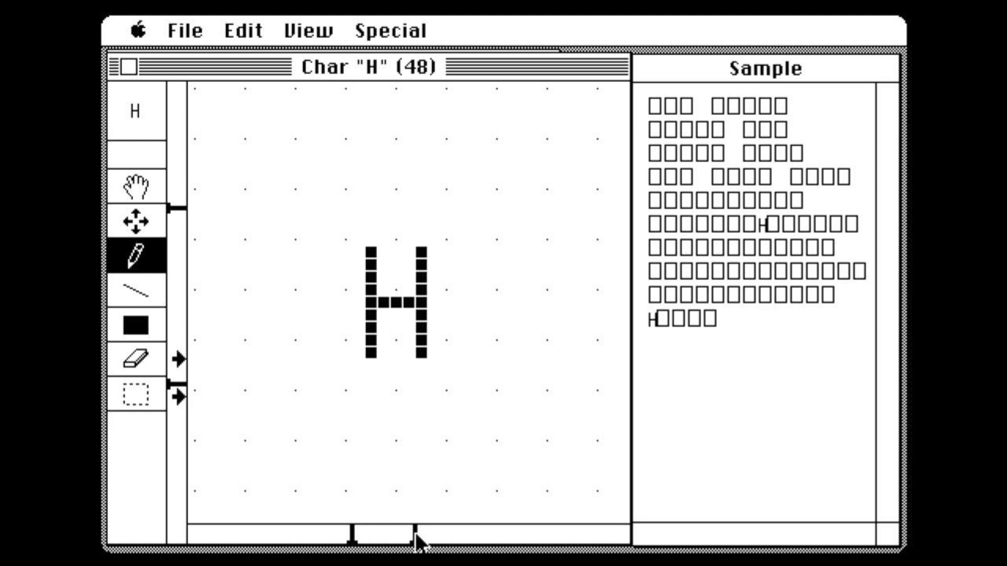
drag(417, 535, 439, 536)
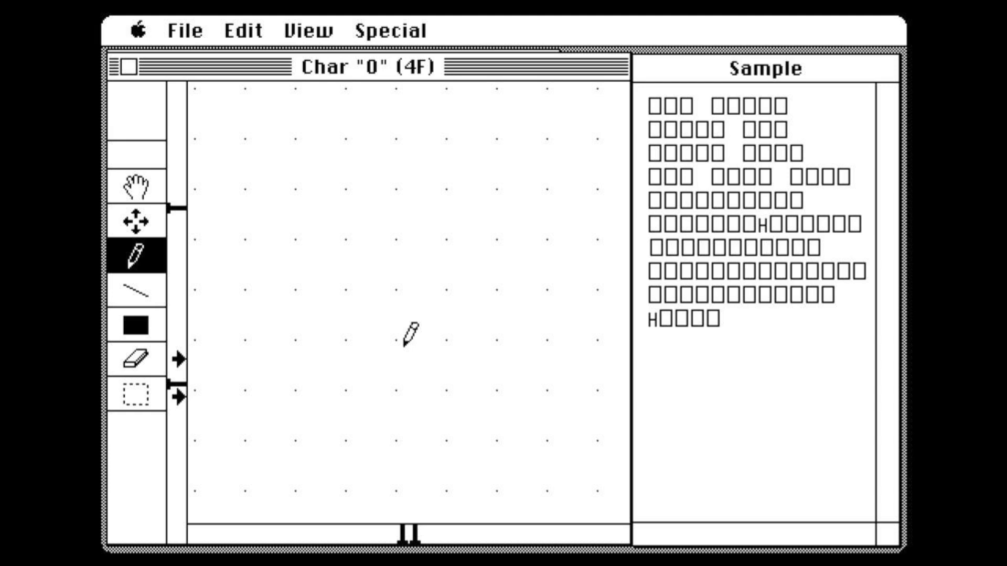
Return to the capital H and copy it with its surrounding spacing, from the ascent line down to the descent line.
key(shift+h)
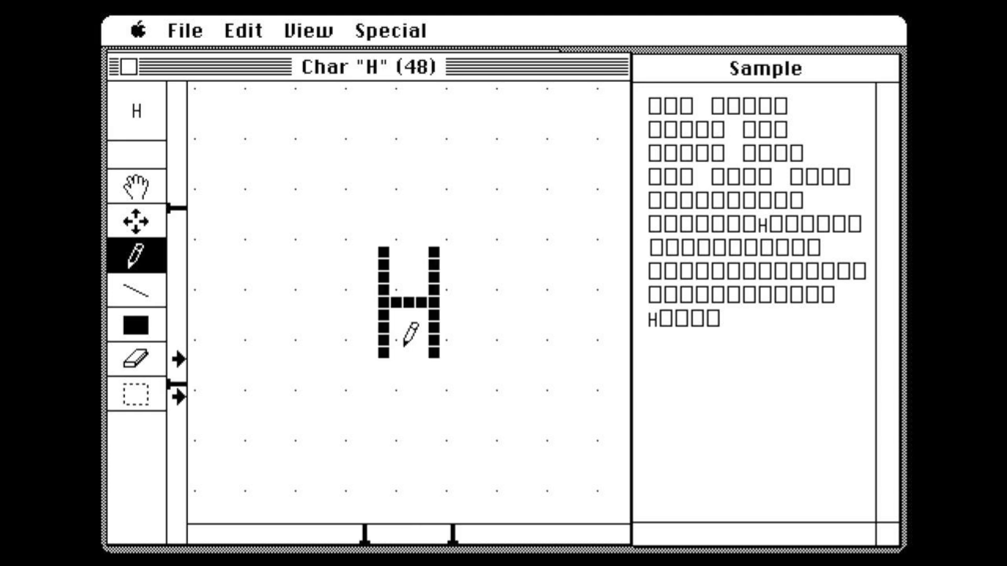
click(128, 394)
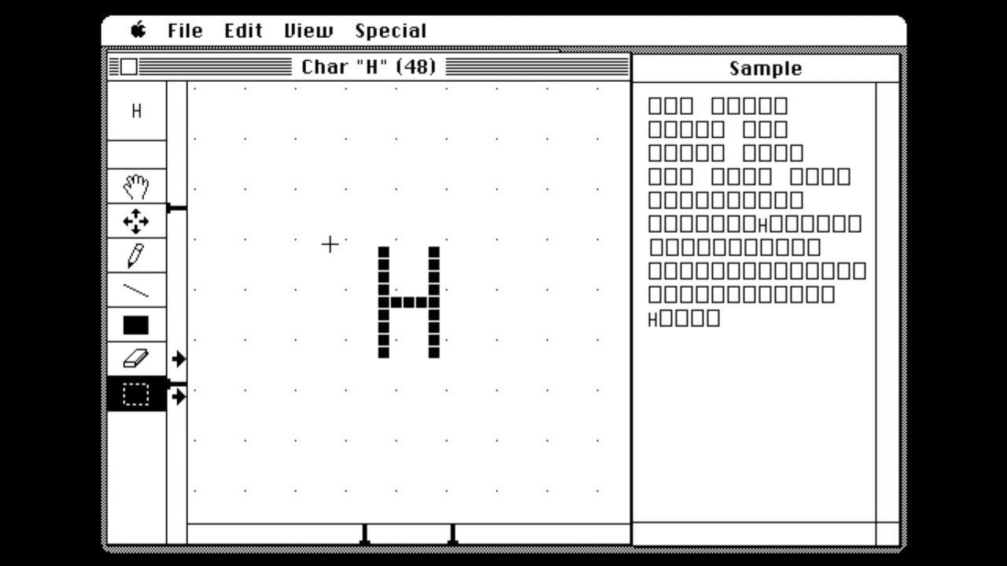
drag(366, 236, 458, 447)
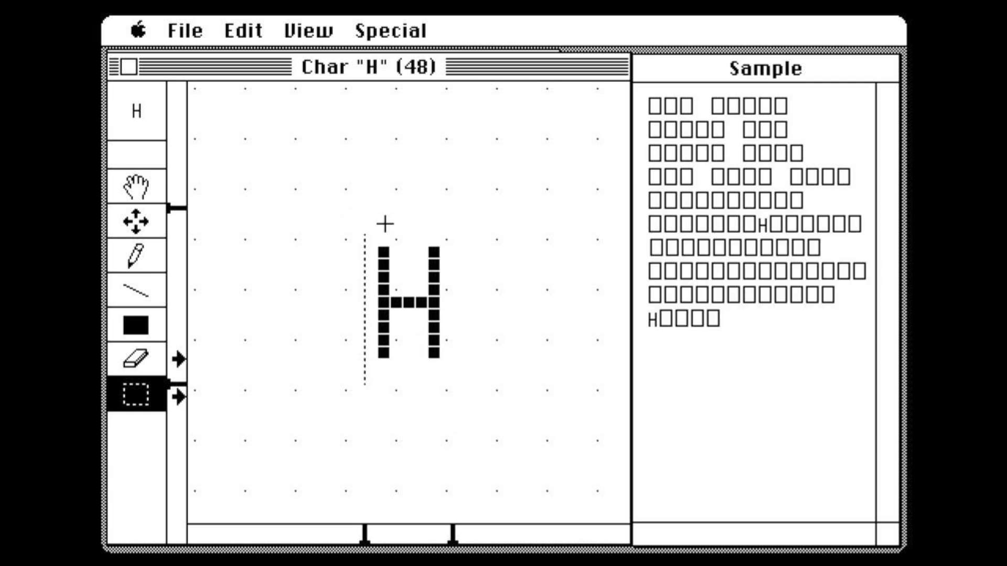
drag(366, 210, 459, 406)
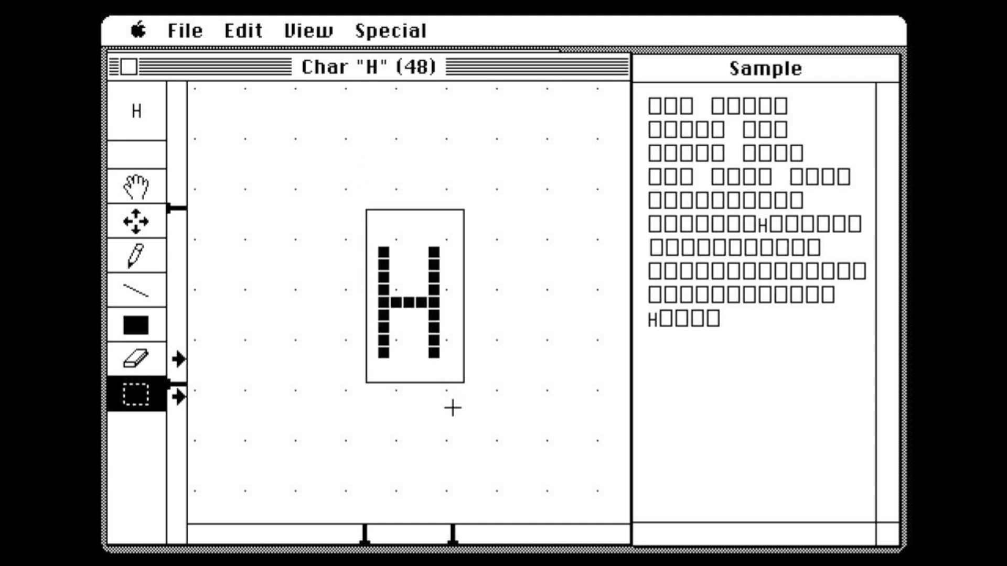
drag(448, 397, 450, 398)
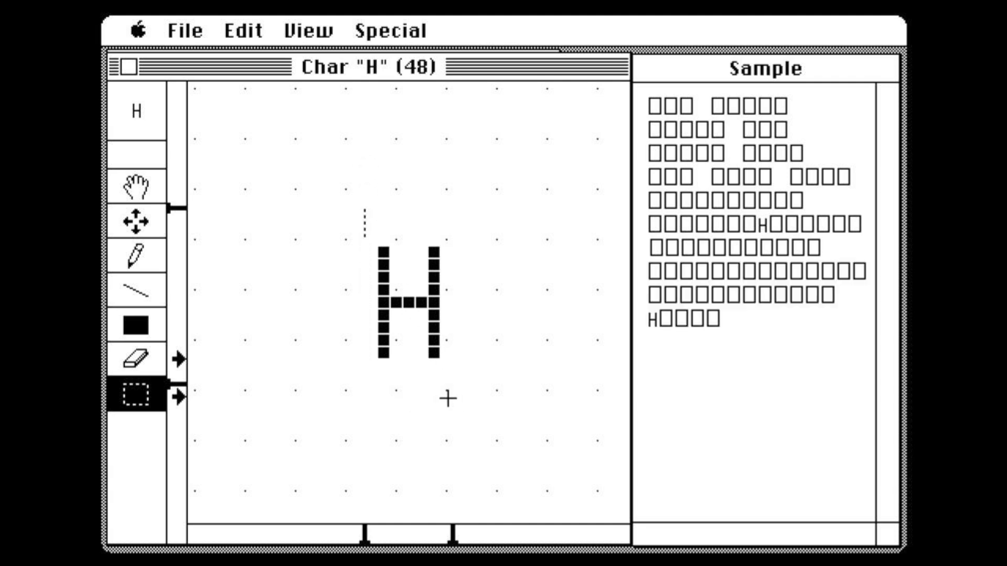
key(super+c)
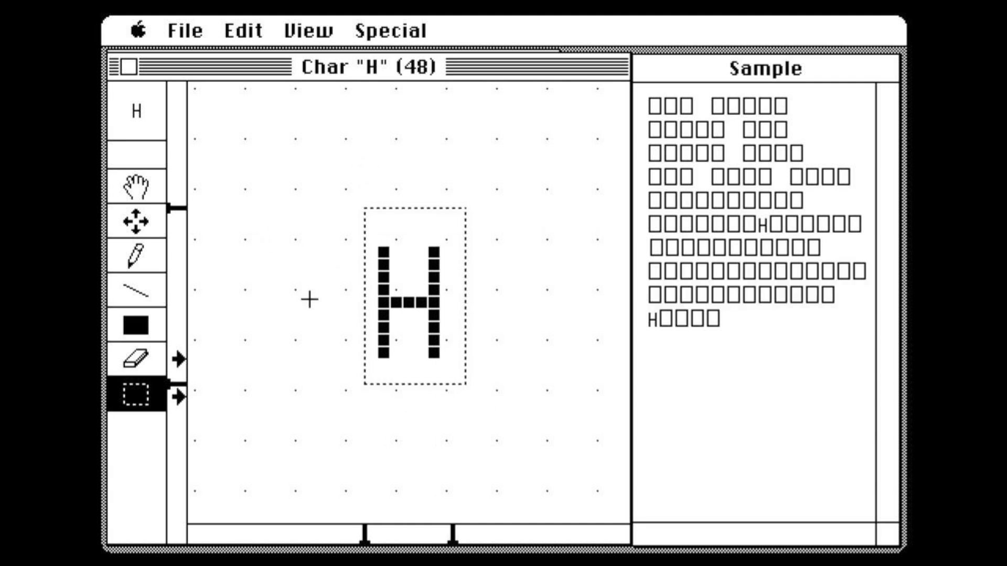
Paste the copied H into the capital O and reshape its upper part into a symmetrical arc with a 3-pixel top.
key(shift+o)
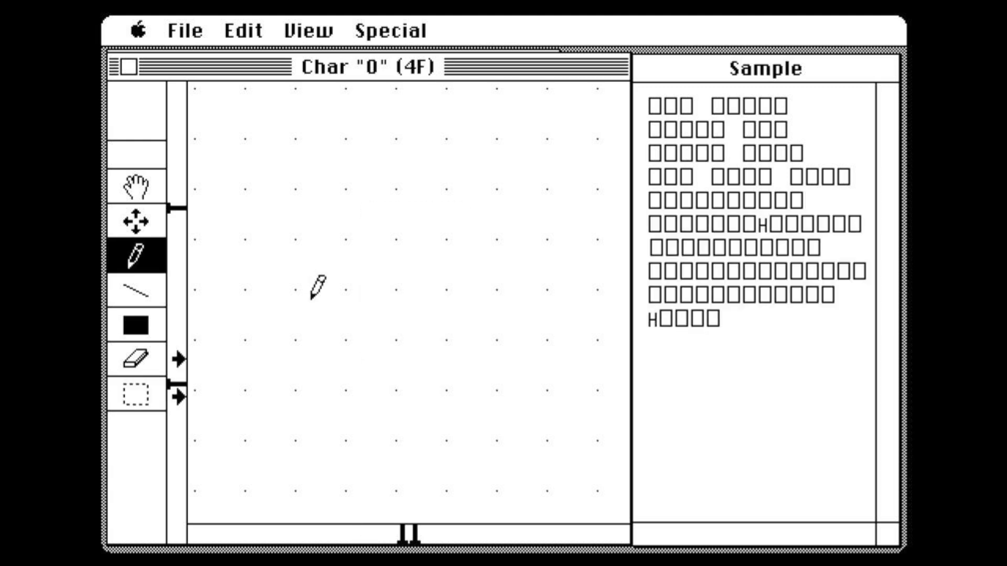
key(super+v)
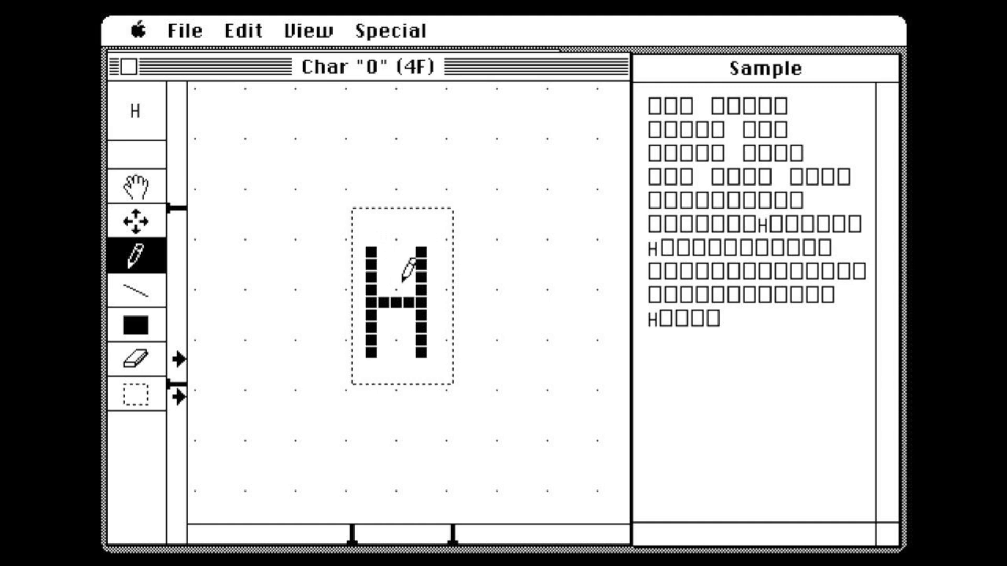
click(371, 252)
click(420, 251)
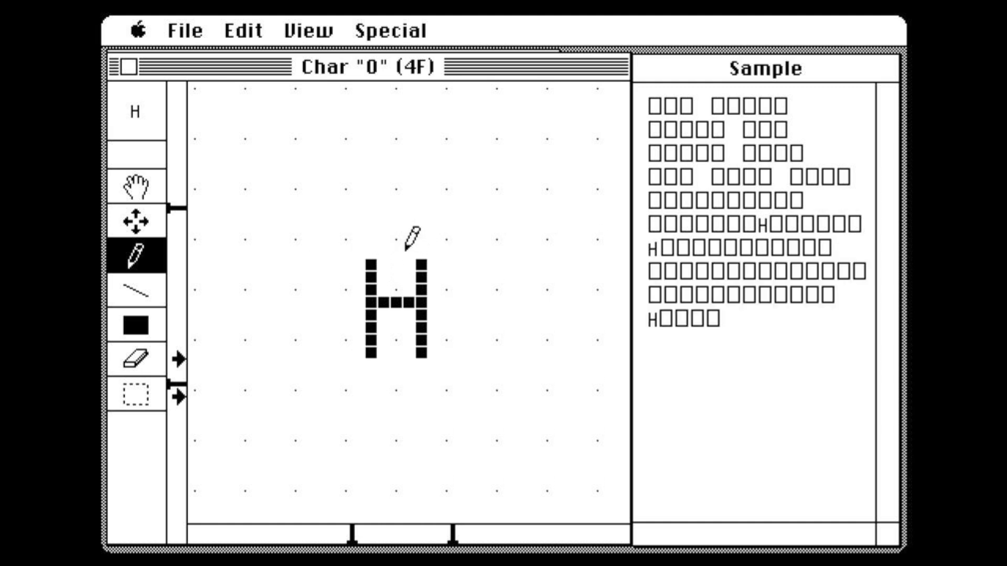
drag(383, 252, 409, 251)
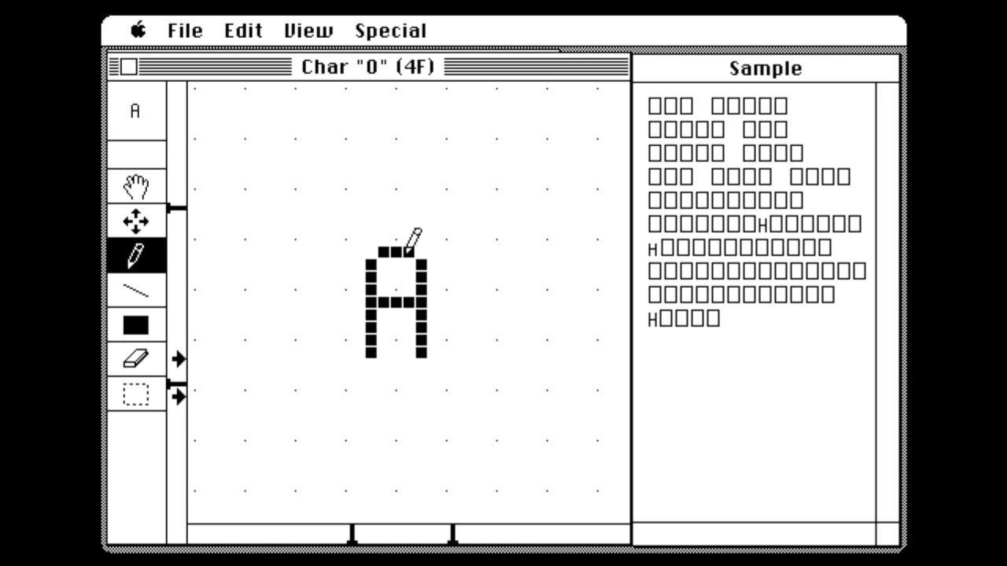
click(359, 276)
click(370, 277)
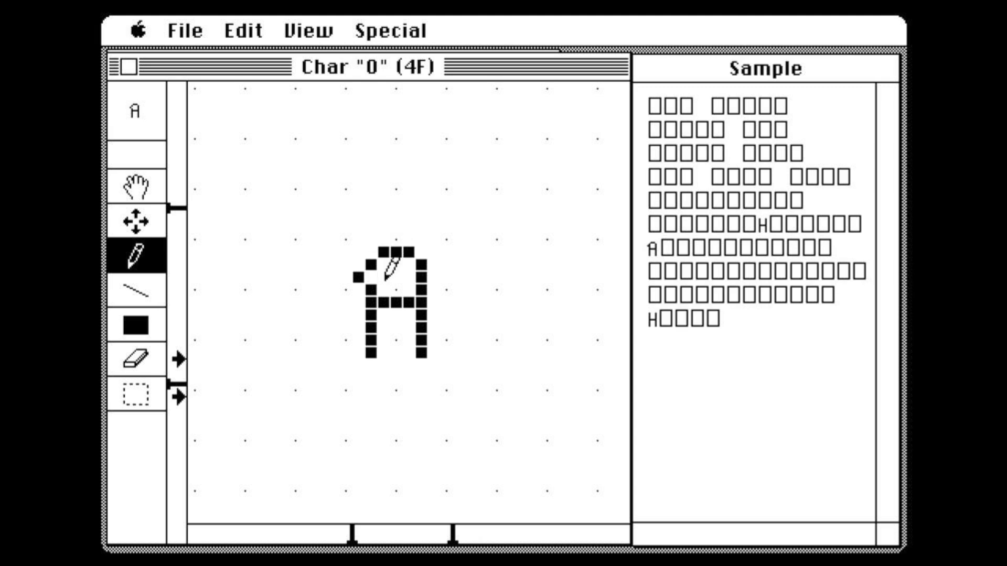
click(428, 272)
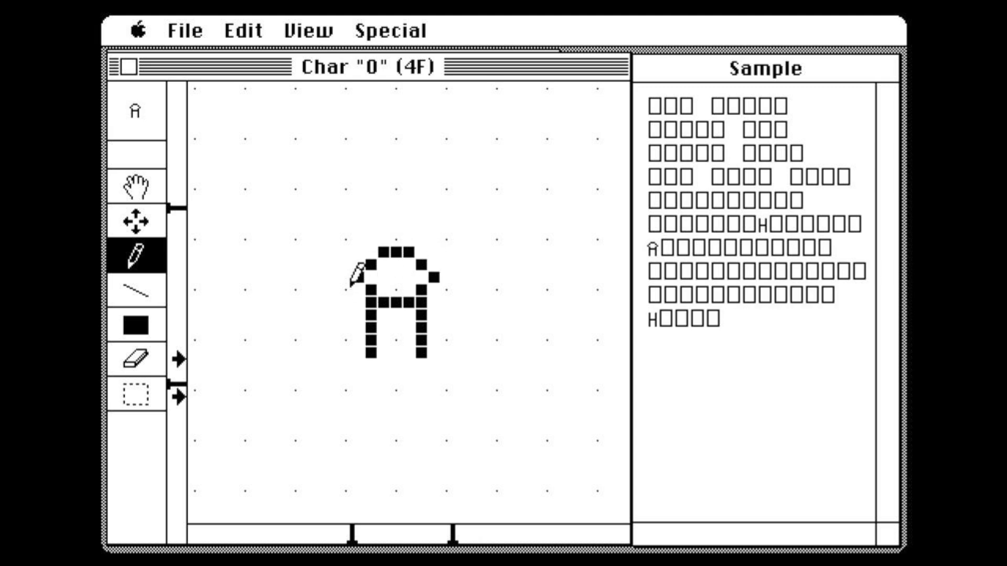
Draw the capital O's sides and lower arc as a 9-pixel round outline, clearing the leftover H stems and crossbar.
drag(348, 286, 349, 314)
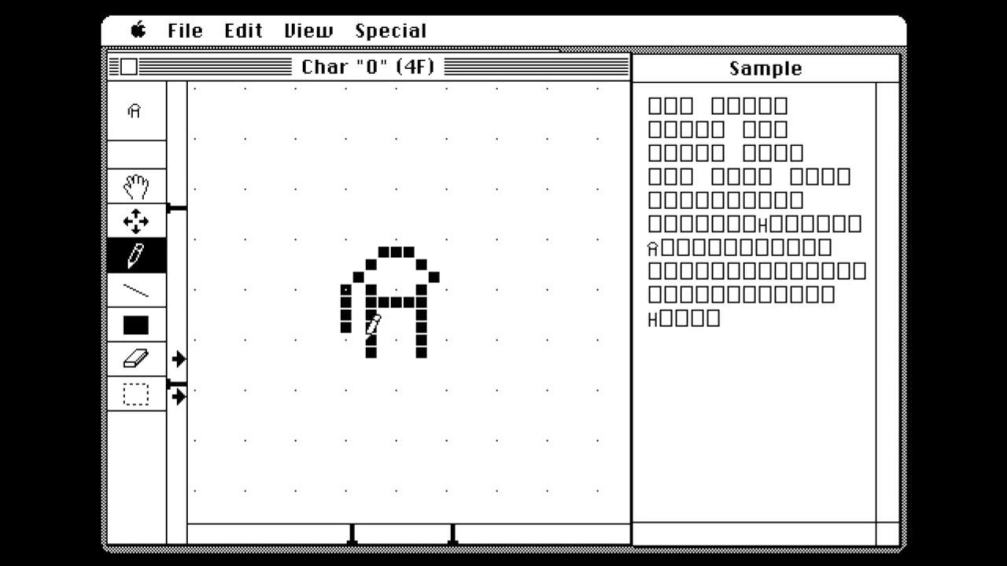
click(359, 327)
click(371, 353)
drag(384, 353, 411, 353)
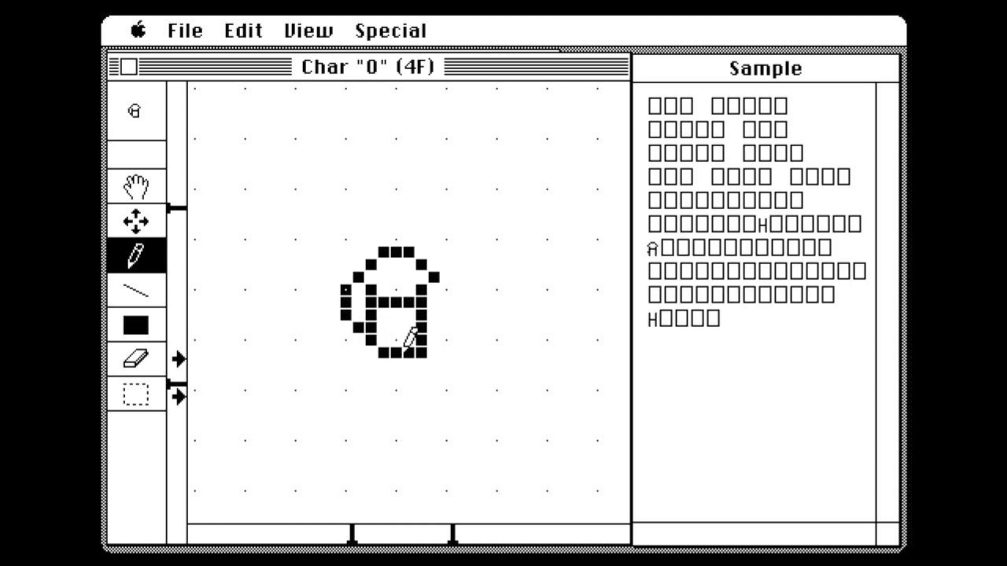
click(422, 354)
click(433, 327)
mouse_move(446, 314)
mouse_down()
mouse_move(414, 287)
mouse_move(419, 327)
mouse_move(412, 290)
mouse_move(371, 288)
mouse_move(372, 326)
mouse_up()
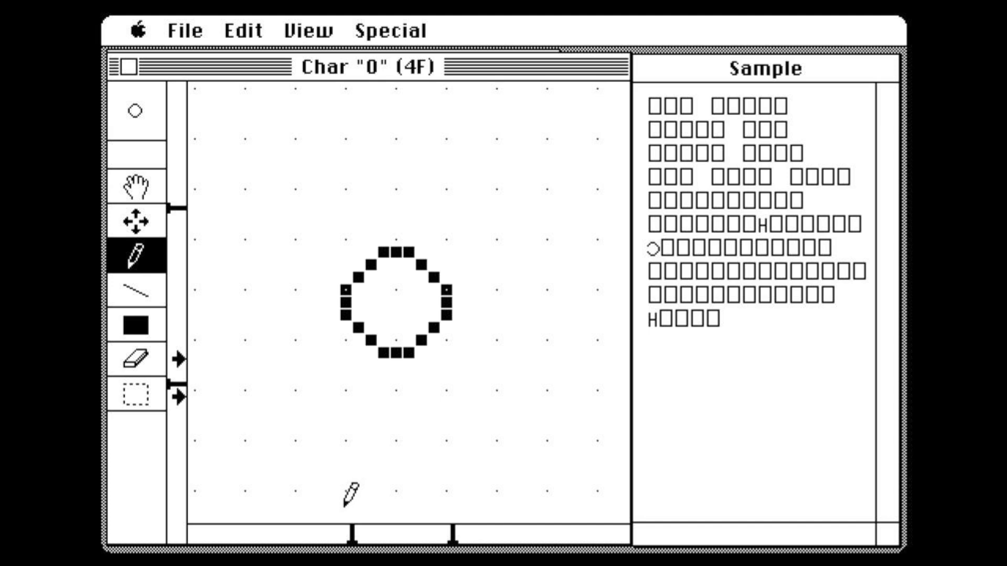
Set the capital O's width markers one pixel outside its outline and add a pixel at each diagonal corner to round it.
drag(351, 534, 326, 533)
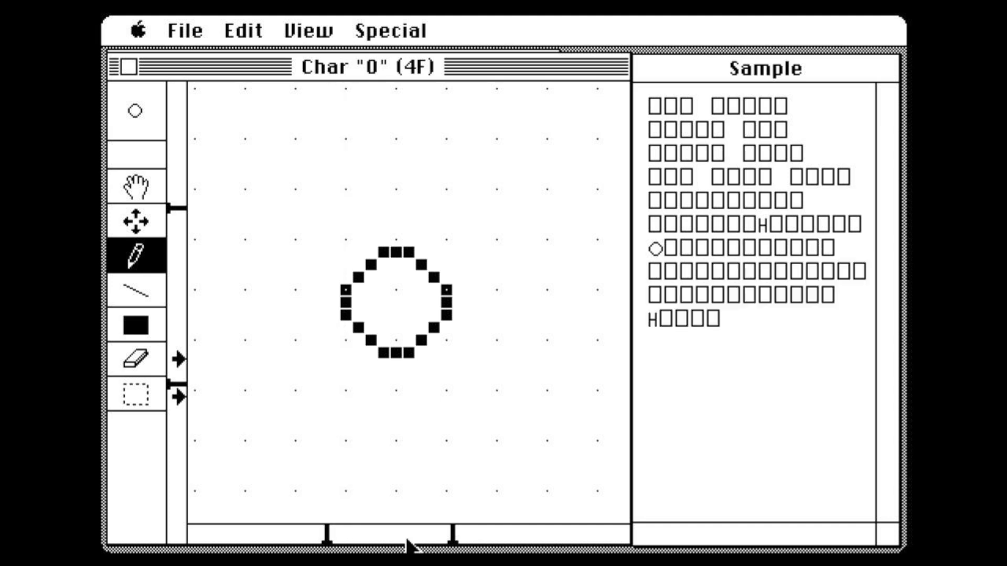
drag(452, 535, 462, 533)
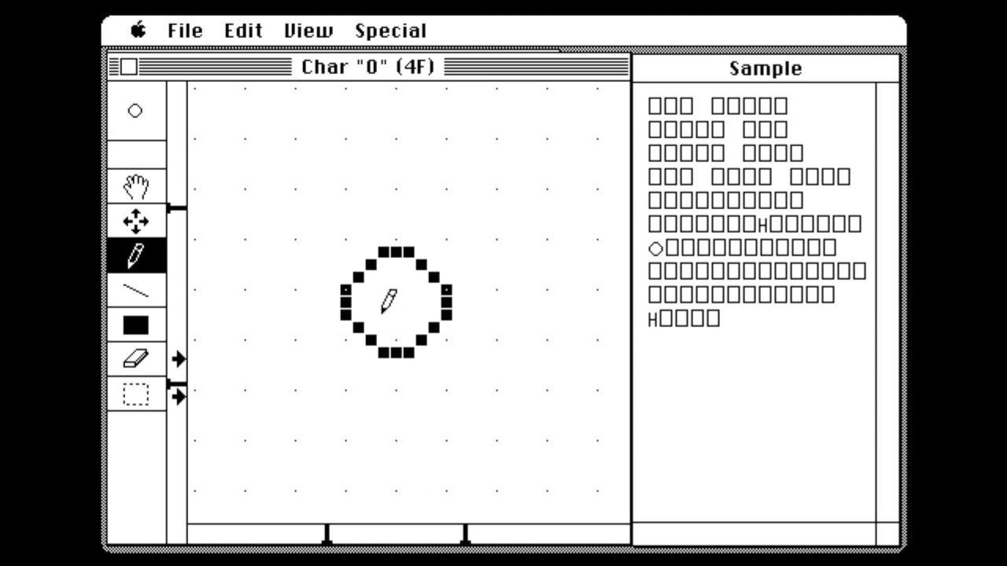
click(358, 265)
click(359, 340)
click(433, 264)
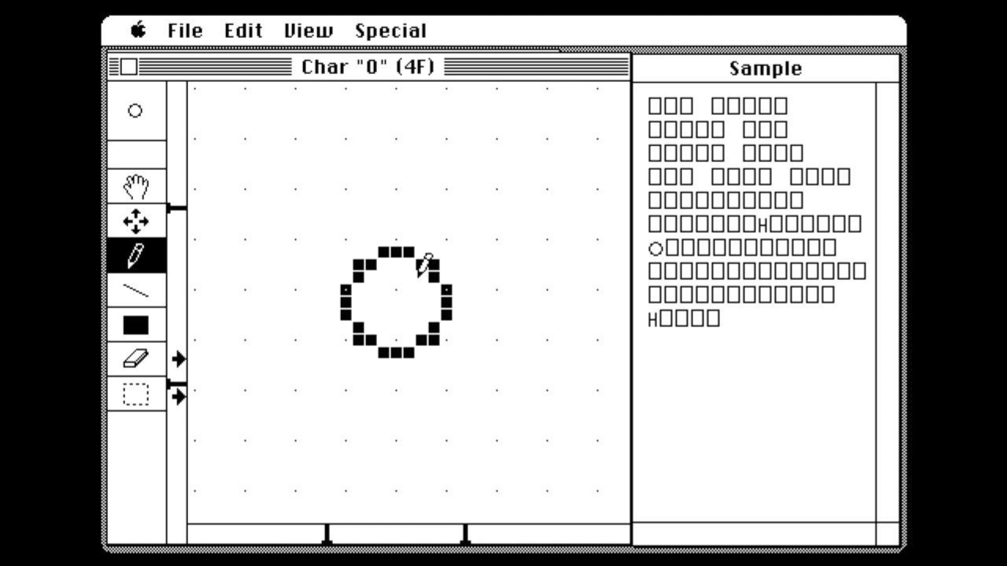
Switch back to the capital H and copy just its 5-pixel width from ascent to descent.
key(shift+e)
key(shift+h)
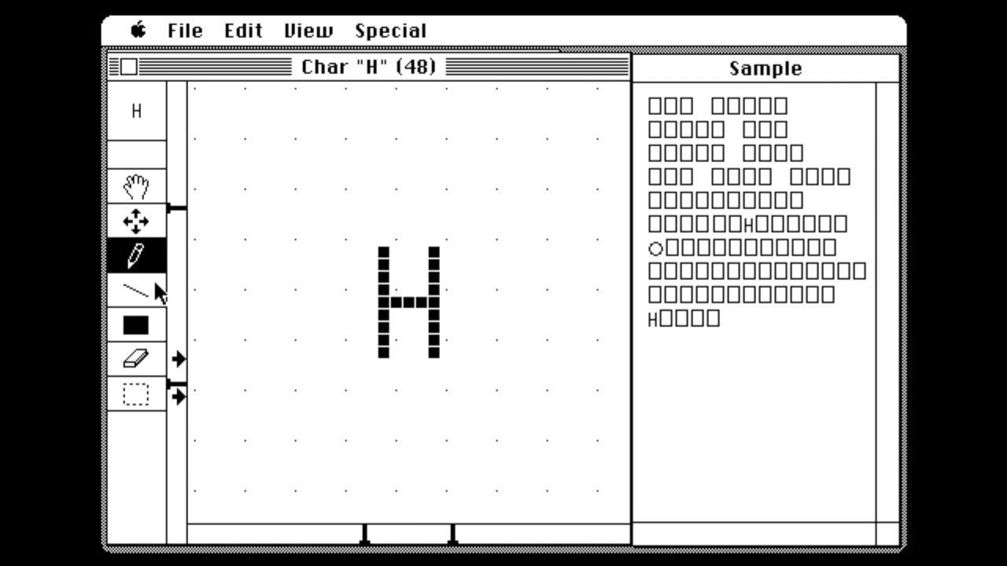
click(133, 380)
drag(379, 210, 401, 332)
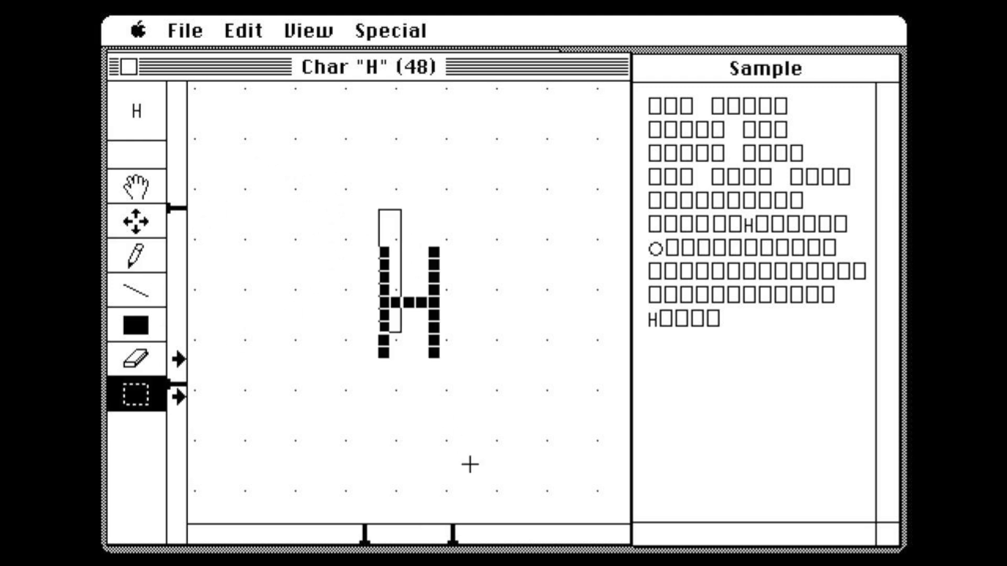
drag(379, 211, 439, 382)
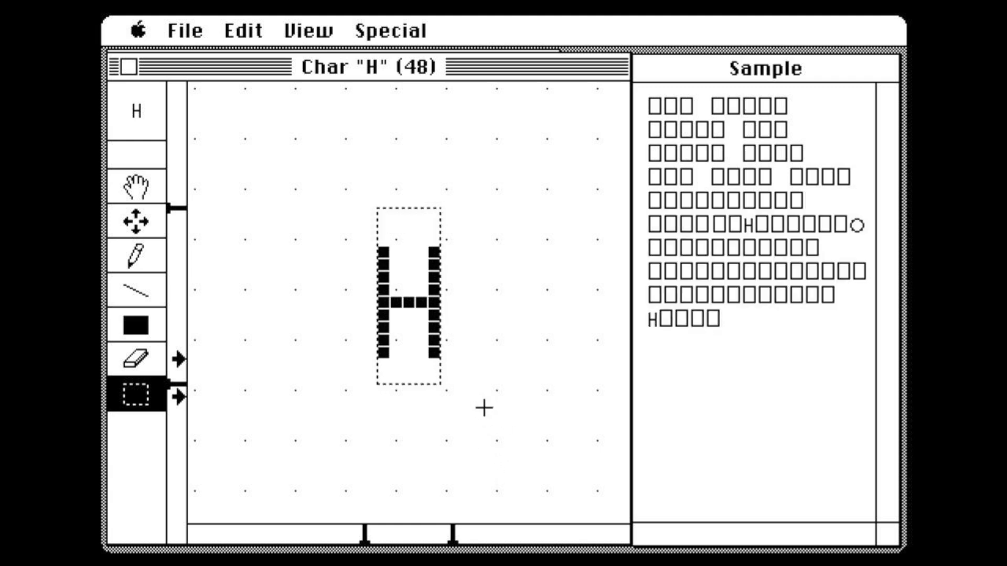
Paste the copied H into the capital E and redraw it as an E with three arms, 5 pixels wide.
key(shift+e)
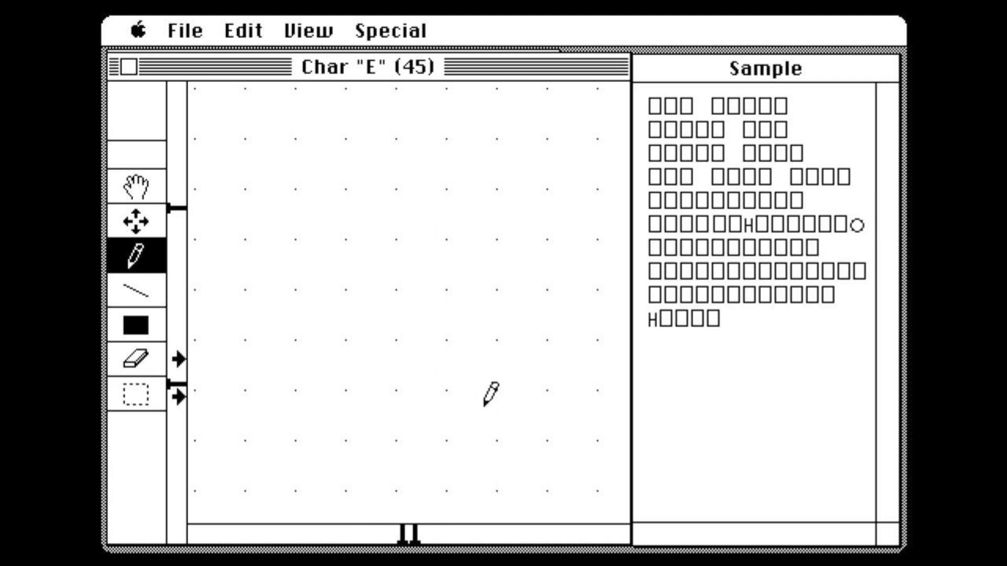
key(super+v)
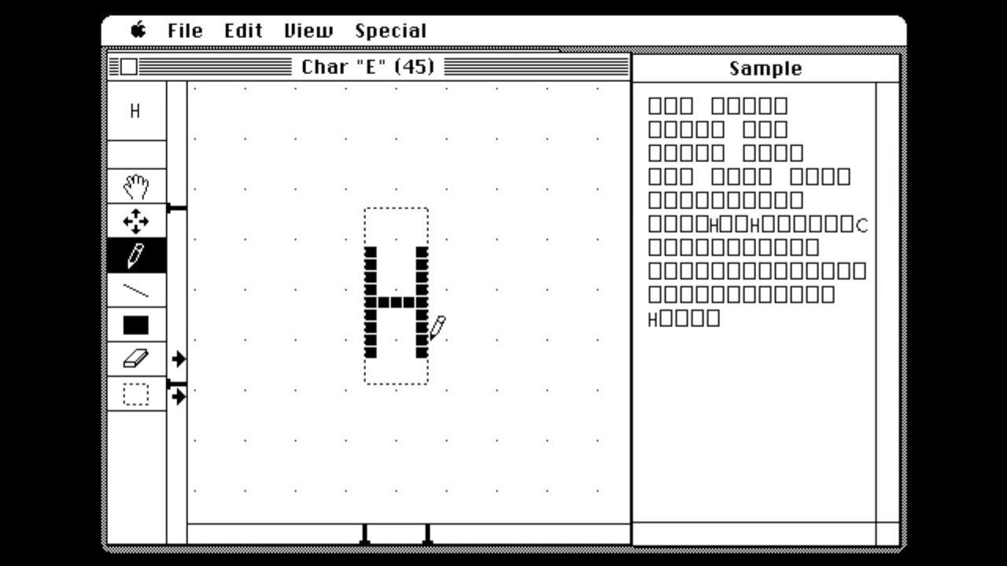
mouse_move(421, 265)
mouse_down()
mouse_move(423, 339)
mouse_move(383, 352)
mouse_up()
drag(385, 251, 403, 249)
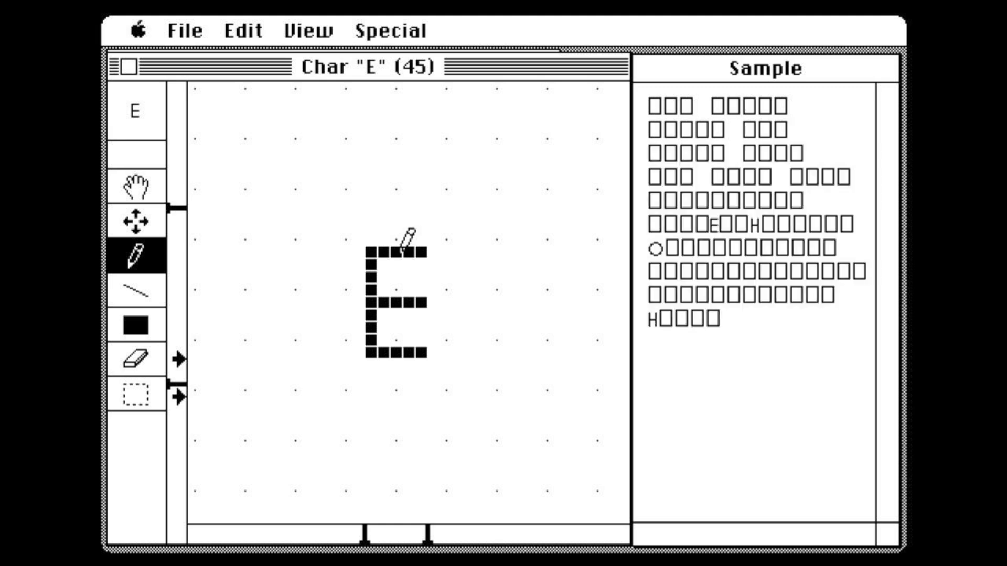
Set the capital E's left and right width markers one pixel outside the letter.
drag(428, 536, 440, 538)
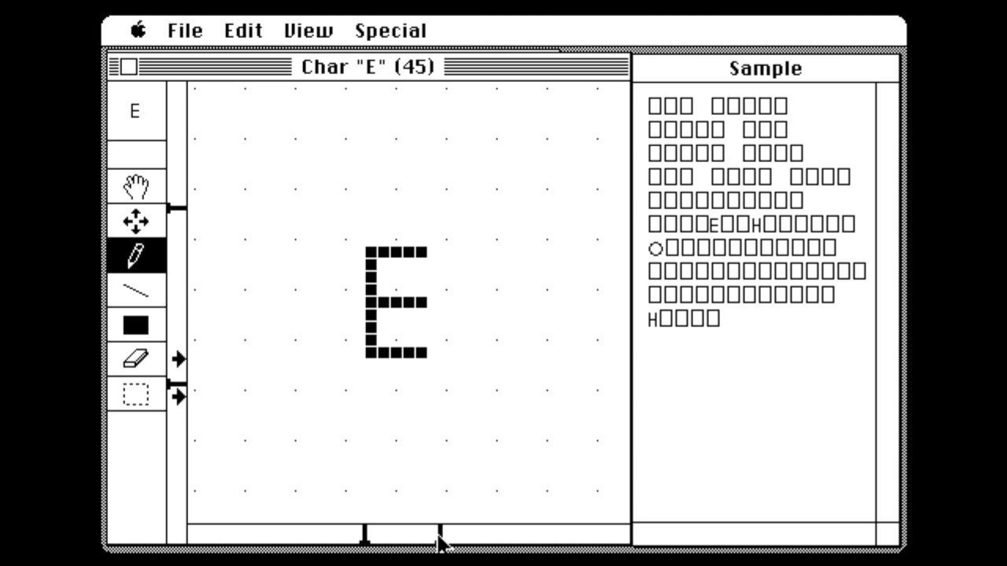
drag(365, 536, 357, 532)
drag(438, 534, 435, 534)
drag(432, 530, 438, 532)
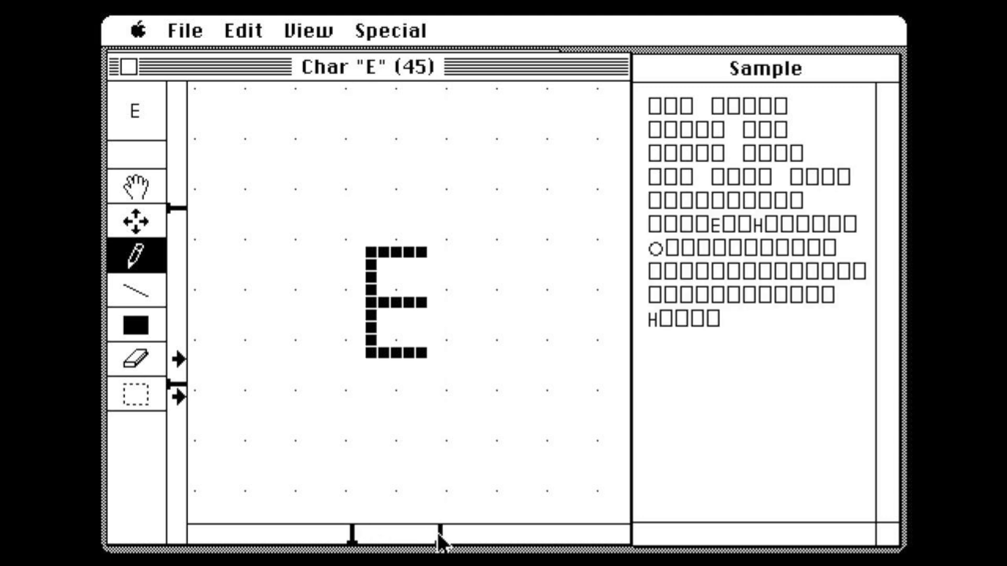
Narrow the capital E to 4 pixels by trimming its three arms, and move its right width marker one pixel inward.
click(421, 351)
click(422, 302)
click(422, 252)
drag(437, 531, 428, 531)
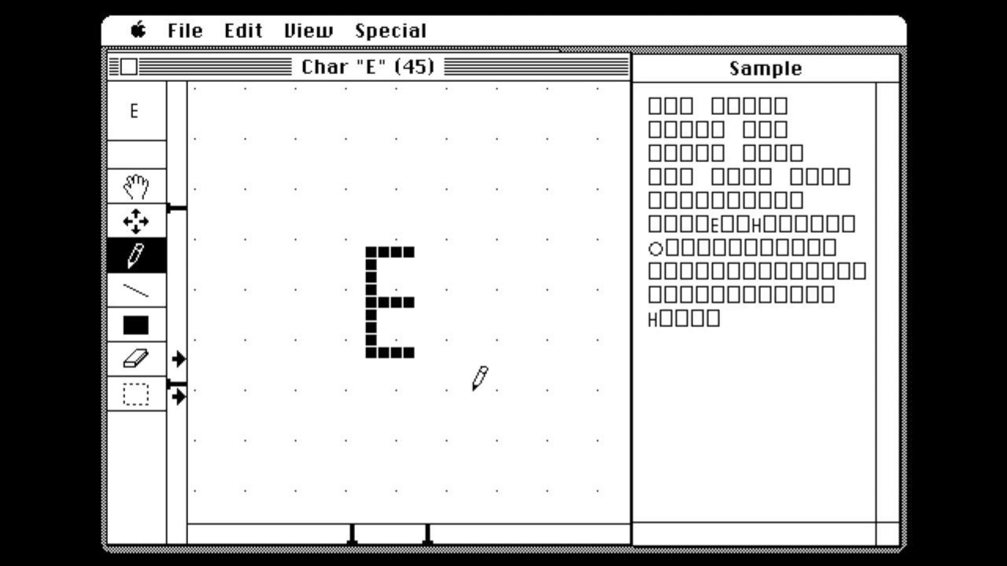
Add the word HELLO to the end of the sample text and return to editing the capital E.
click(754, 373)
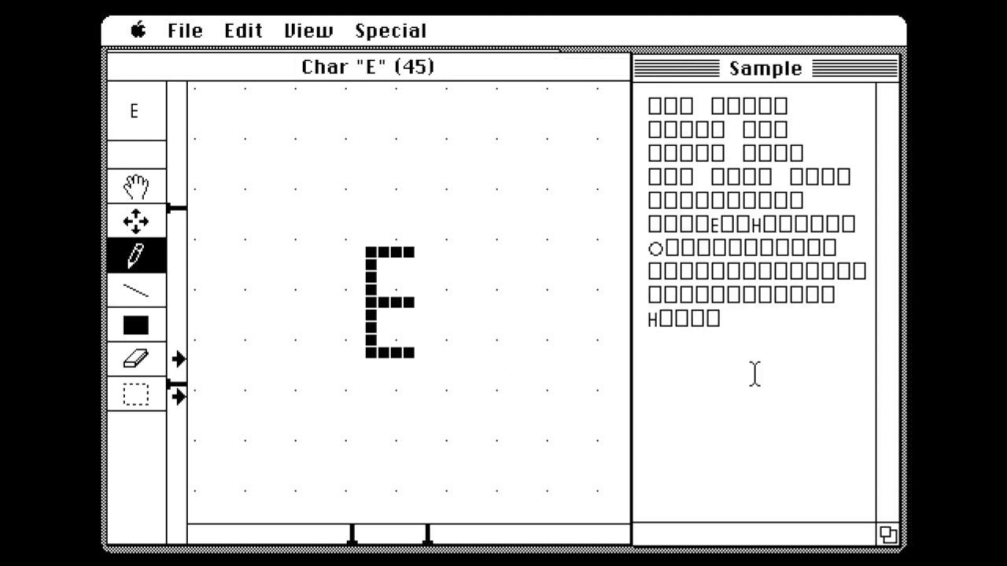
text(LL)
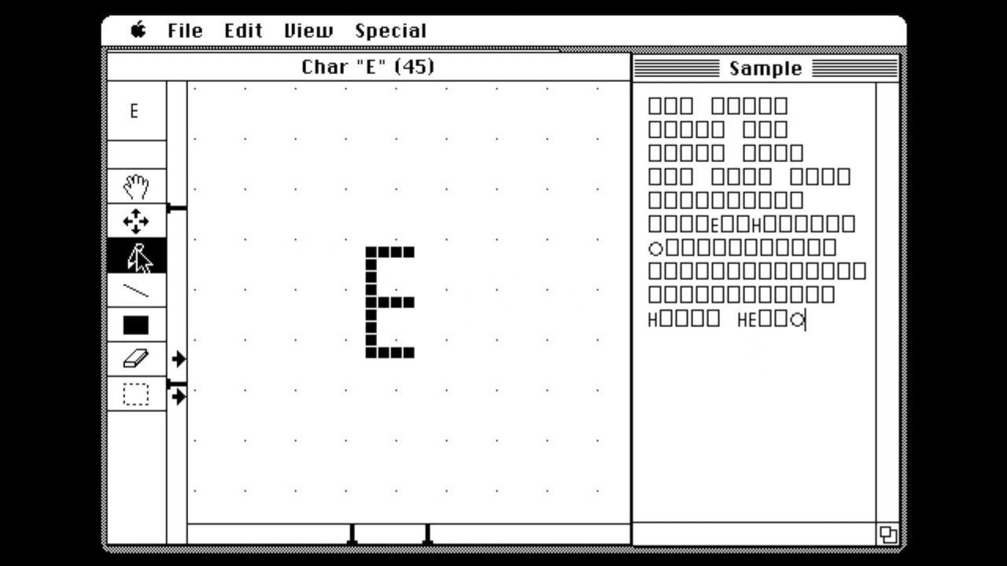
click(136, 395)
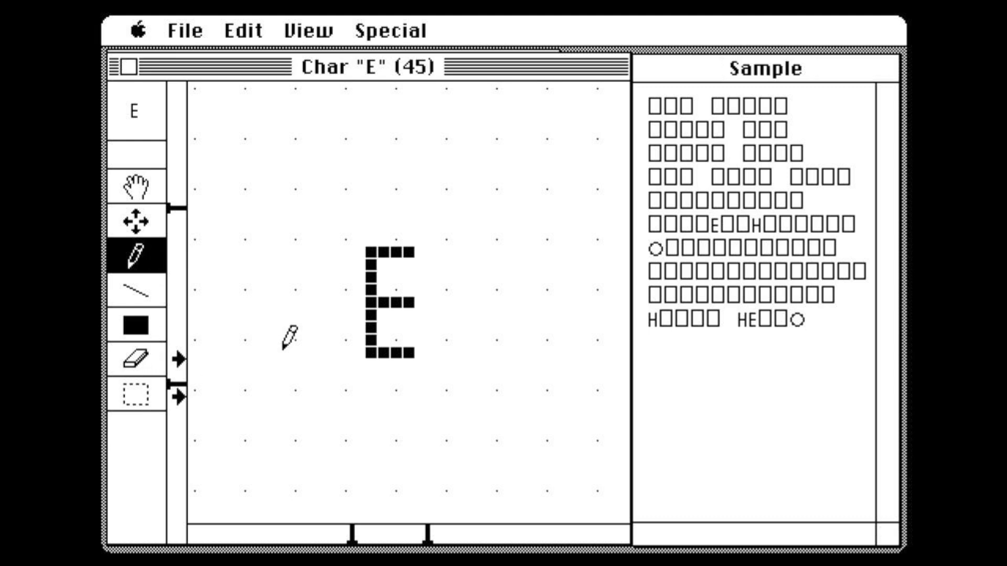
Copy the capital E into the capital L and erase its upper and middle arms to form an L.
click(131, 400)
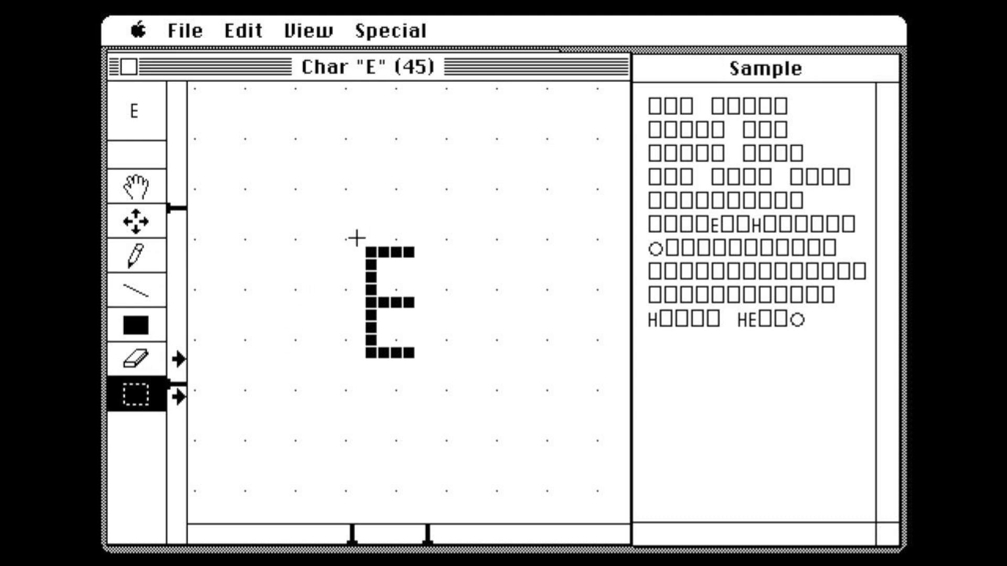
drag(355, 232, 427, 386)
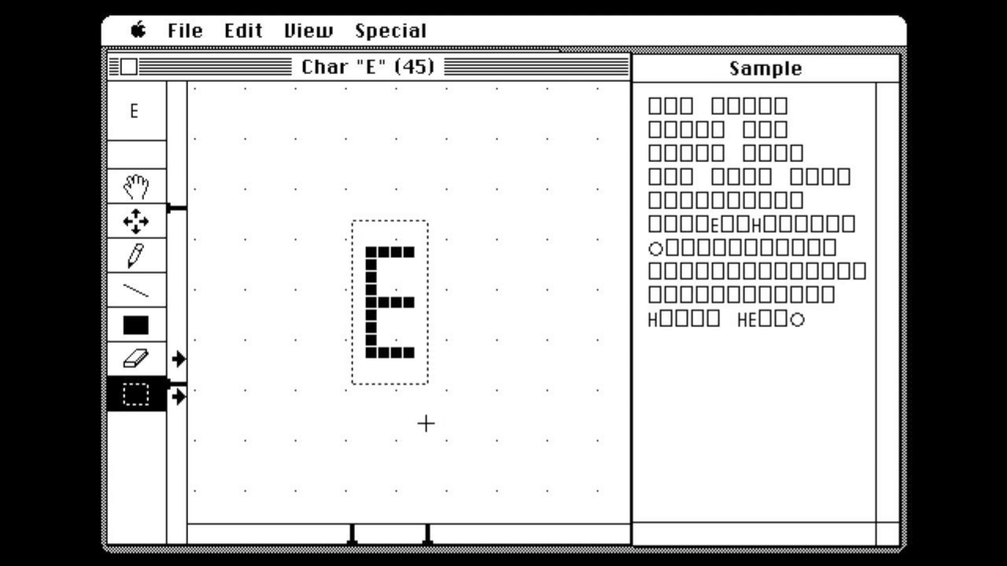
key(shift+l)
key(ctrl+v)
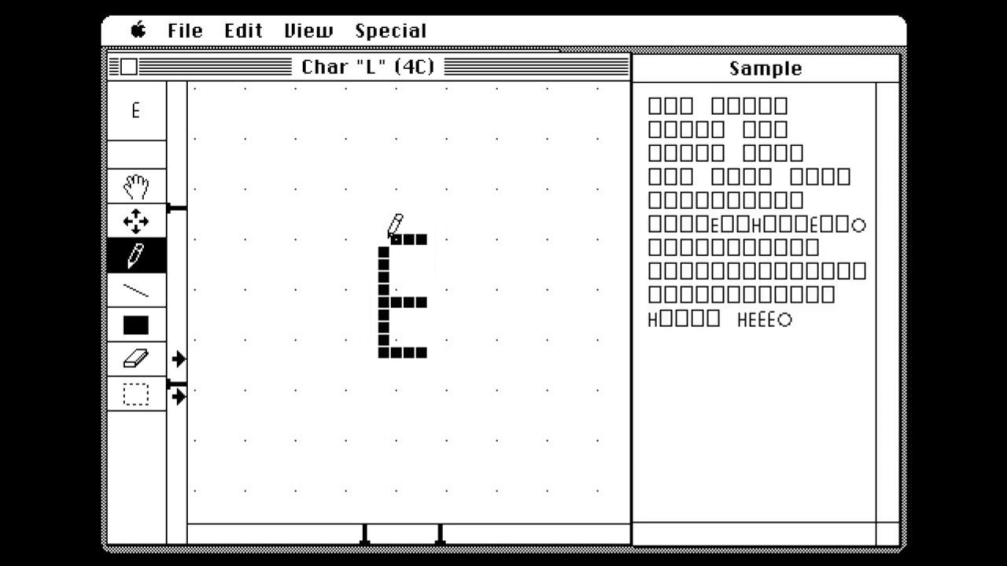
drag(395, 240, 421, 239)
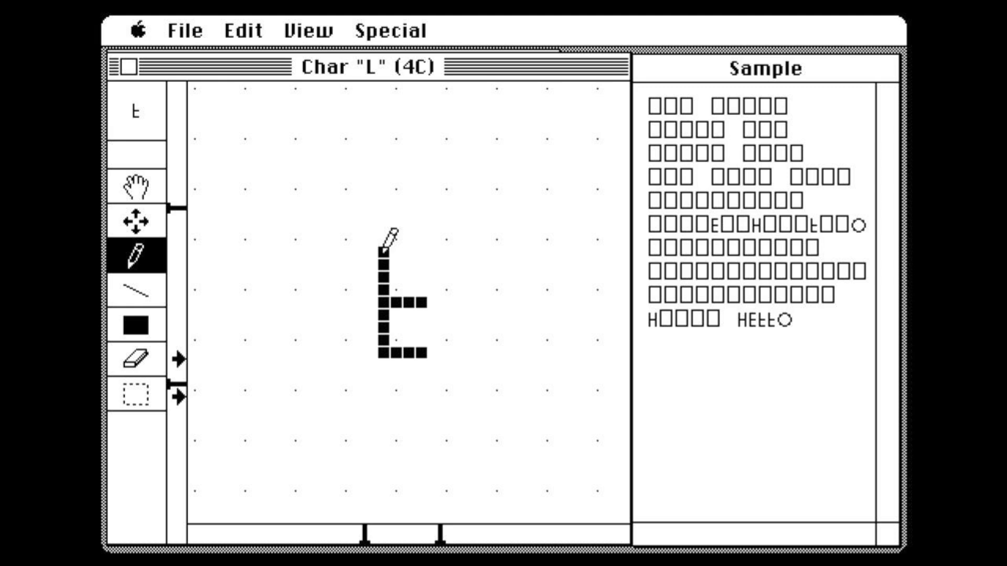
drag(396, 302, 422, 302)
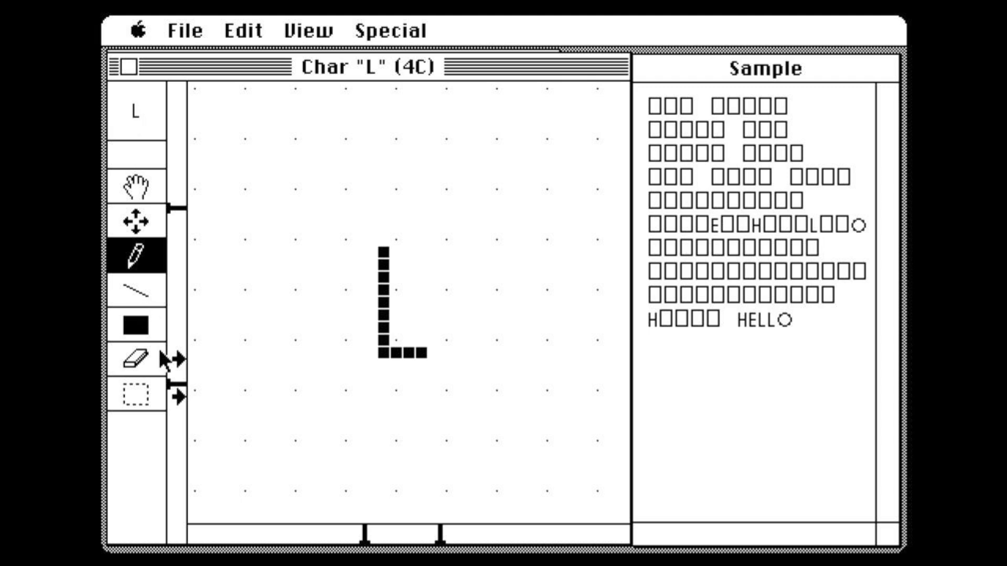
Make the lowercase l from a copy of the capital L without its foot, with the right width marker one pixel beyond the stem.
click(136, 394)
drag(366, 211, 441, 386)
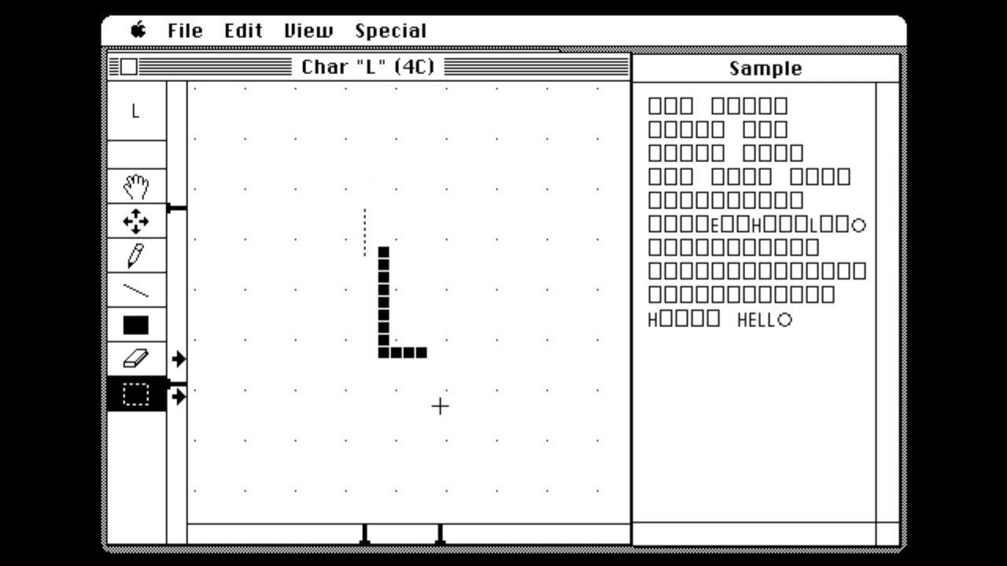
key(l)
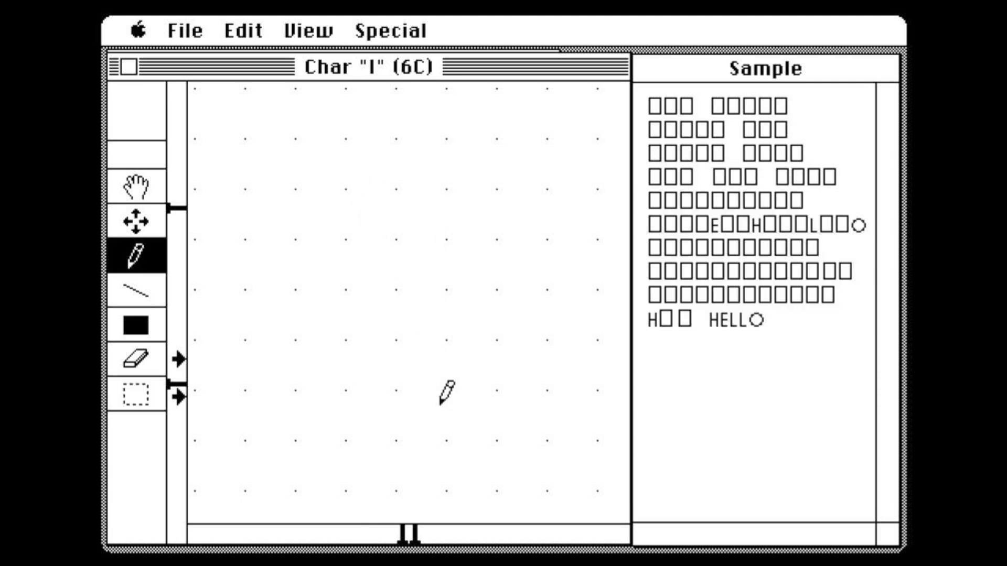
key(super+v)
click(397, 353)
click(409, 353)
click(421, 353)
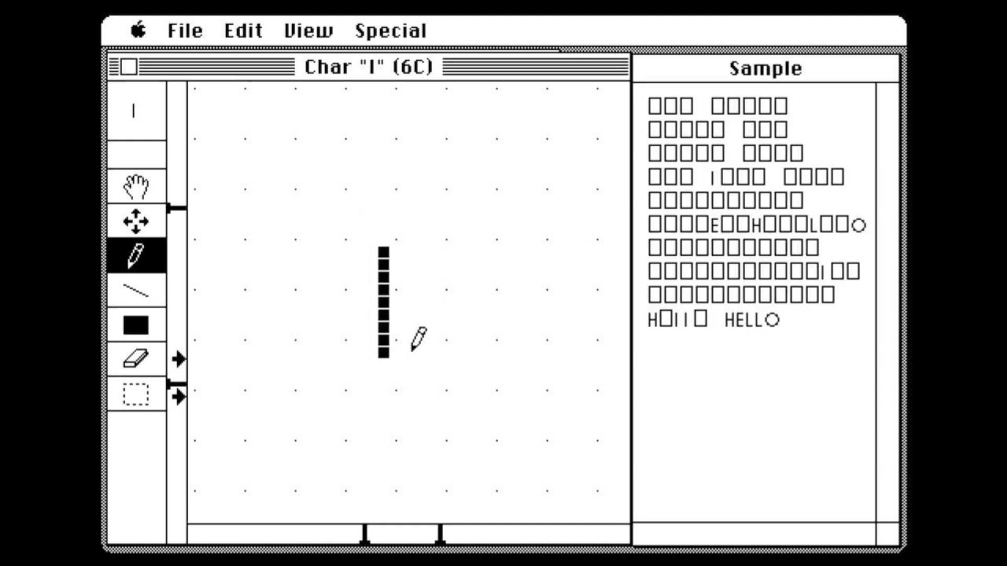
drag(440, 540, 405, 540)
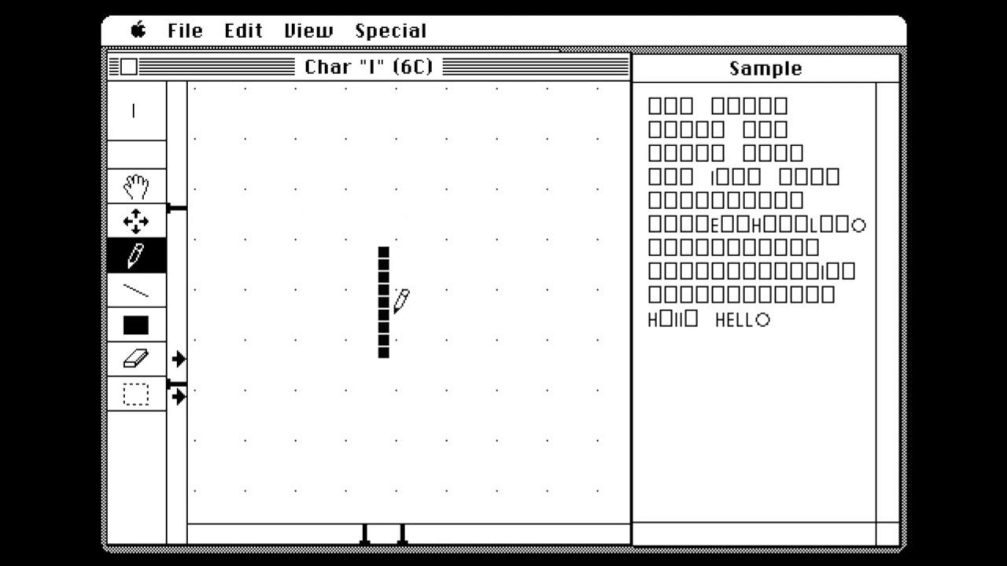
Draw the lowercase o as a diamond-like ring 6 pixels wide and 6 tall, with both width markers one pixel outside it.
key(o)
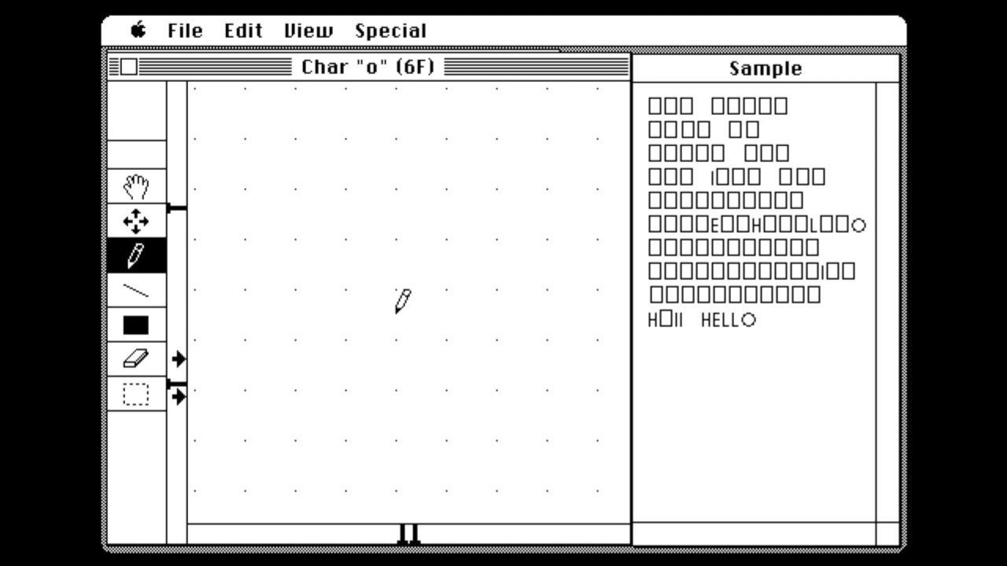
click(396, 353)
click(409, 353)
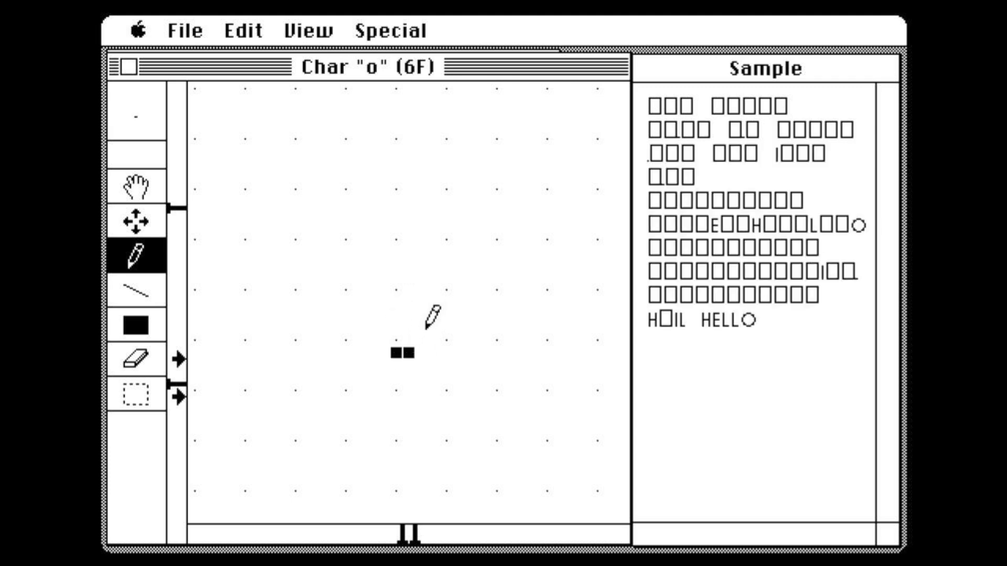
click(420, 340)
click(431, 315)
click(421, 303)
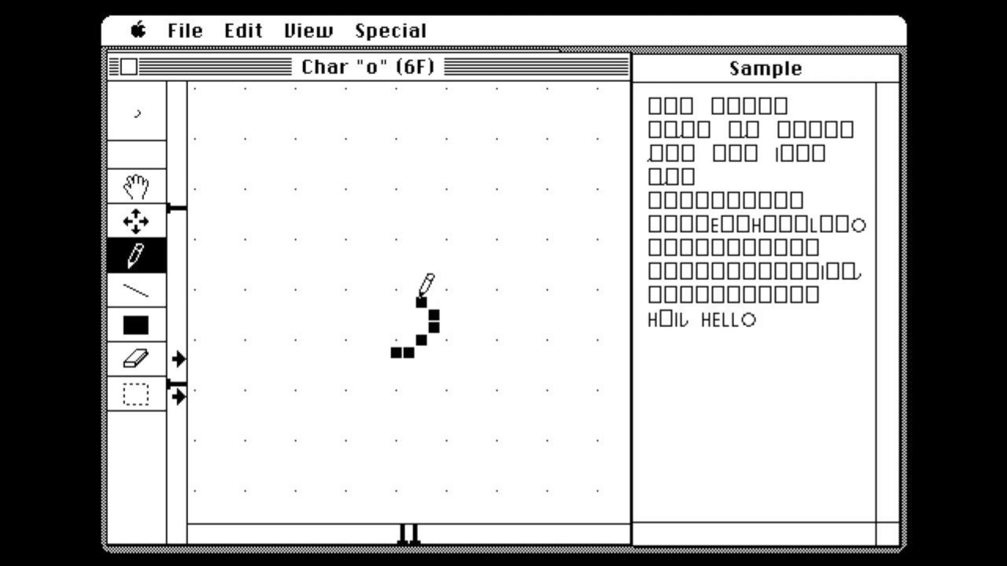
click(408, 290)
click(396, 290)
click(383, 303)
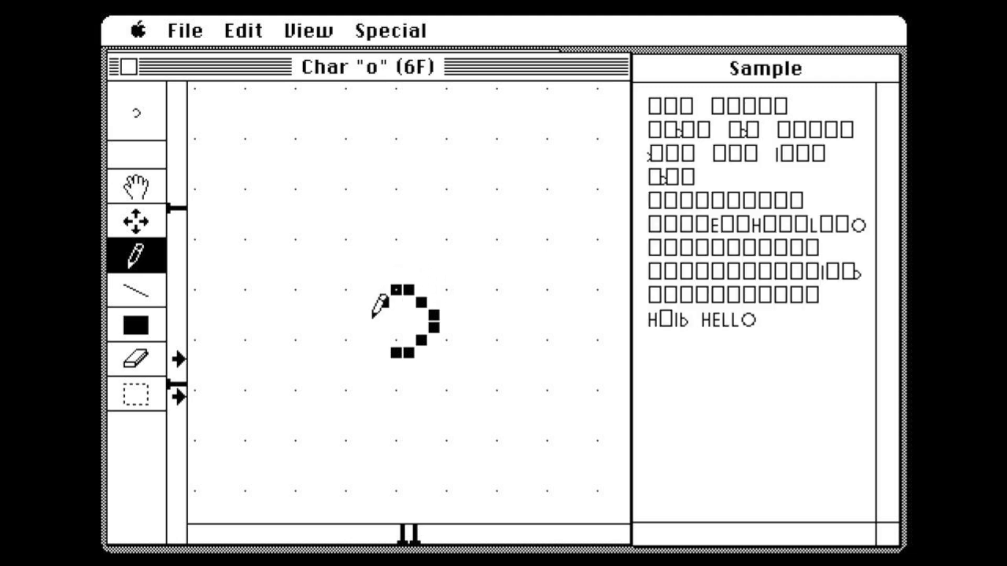
click(371, 327)
click(383, 340)
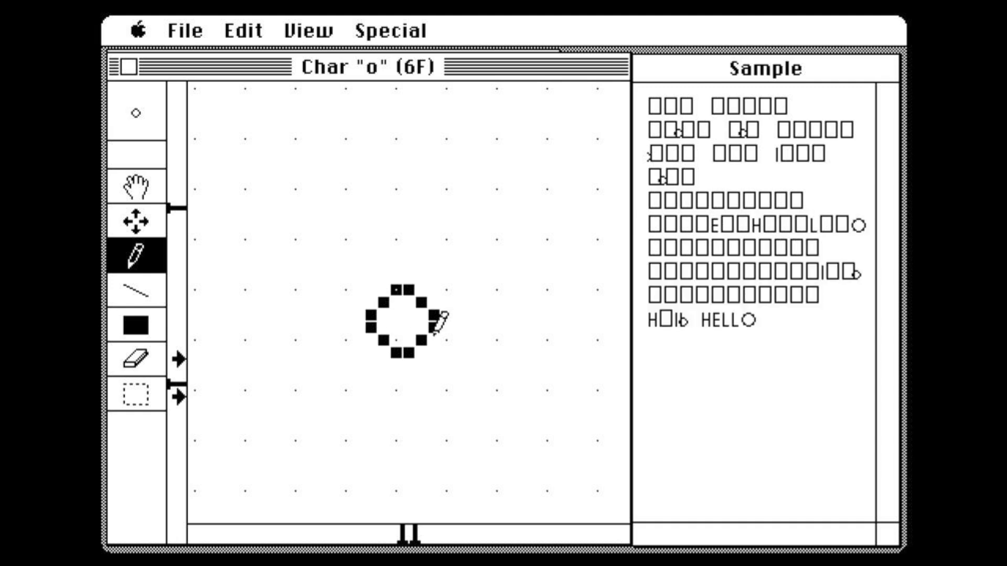
drag(404, 535, 354, 527)
drag(415, 529, 446, 527)
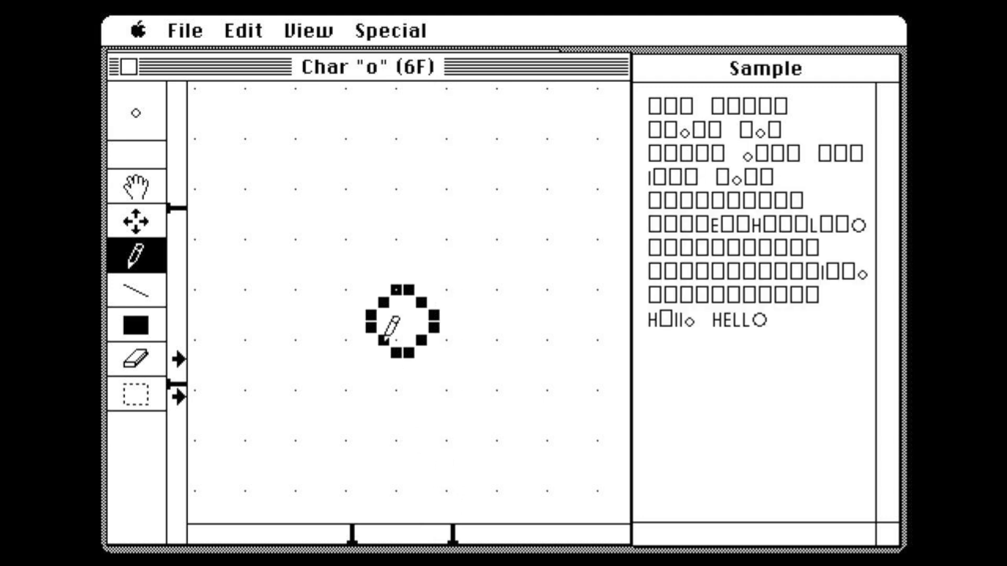
Round out the lowercase o by replacing each diagonal corner pixel with two pixels placed one step further outward.
click(383, 290)
click(371, 303)
click(383, 302)
click(421, 290)
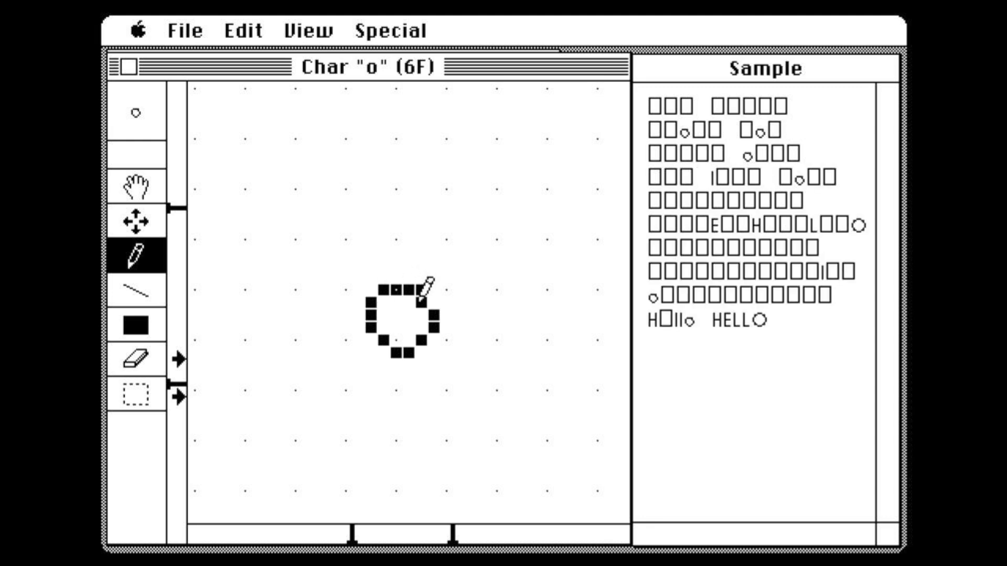
click(421, 303)
click(434, 303)
click(431, 339)
click(421, 340)
click(421, 352)
click(383, 340)
click(384, 353)
click(370, 340)
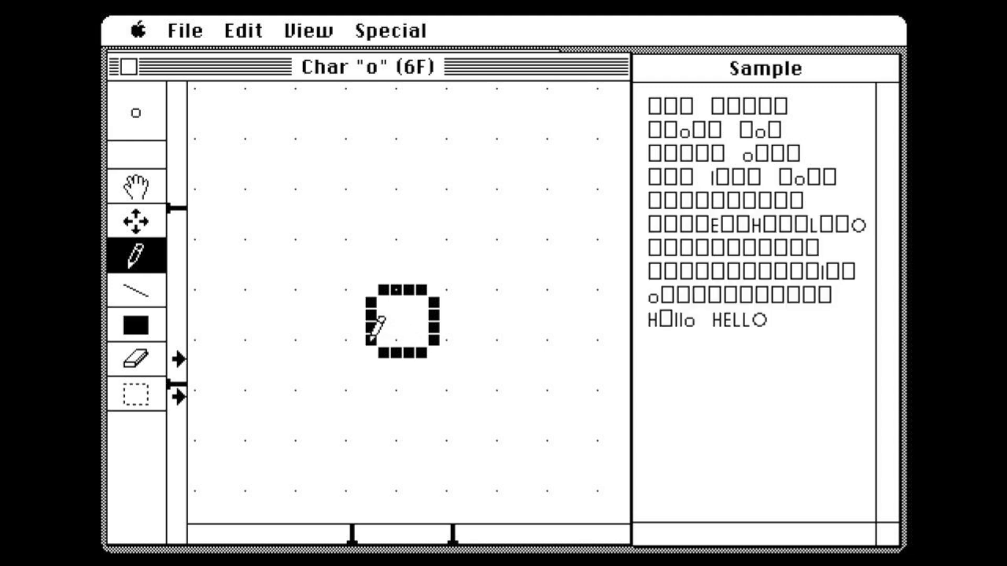
Thicken the lowercase o's four corners by filling in the inner corner pixels.
click(384, 340)
click(383, 302)
click(421, 290)
click(422, 303)
click(421, 341)
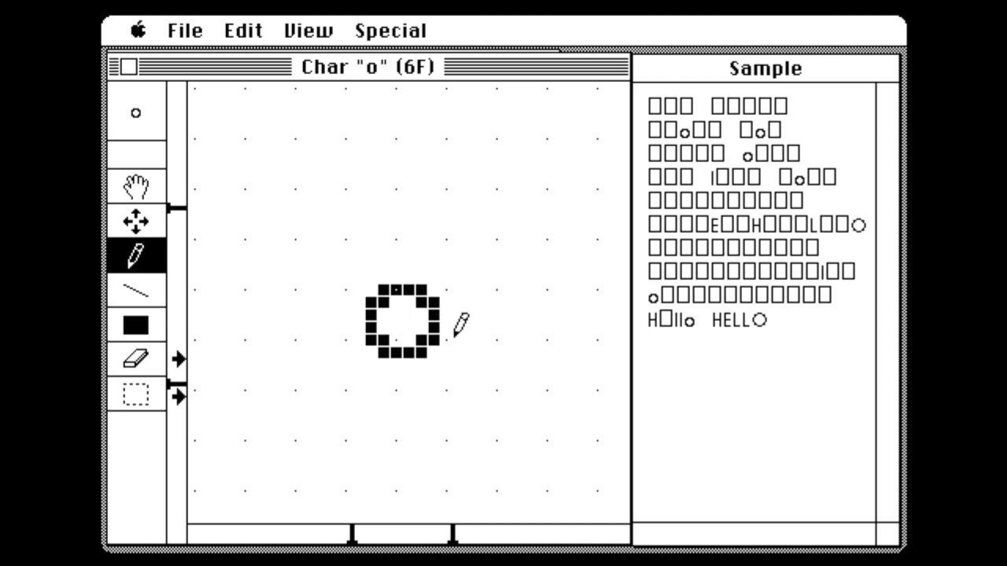
Copy the lowercase o from ascent to descent and paste it into the lowercase e.
drag(243, 30, 260, 75)
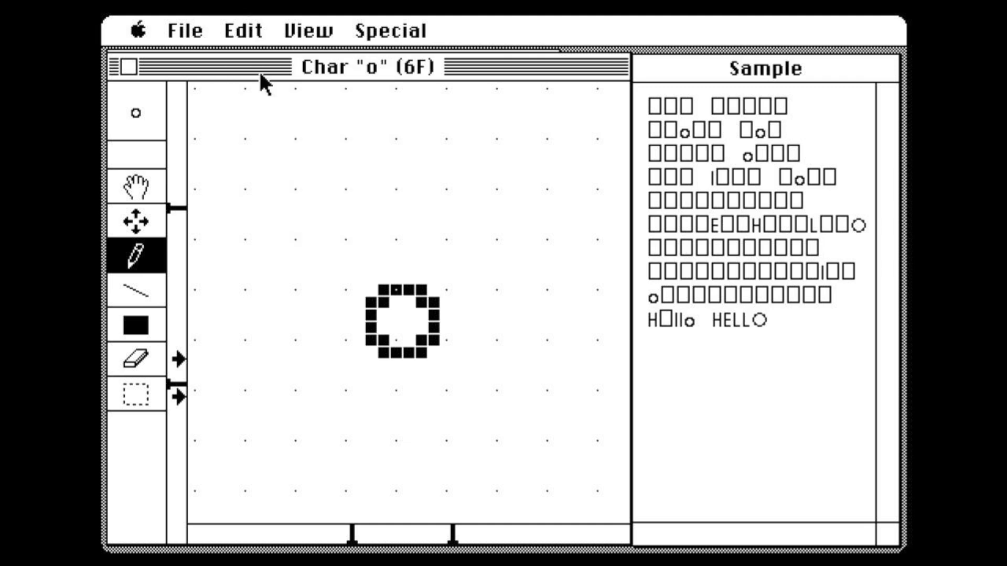
click(145, 393)
drag(366, 210, 478, 429)
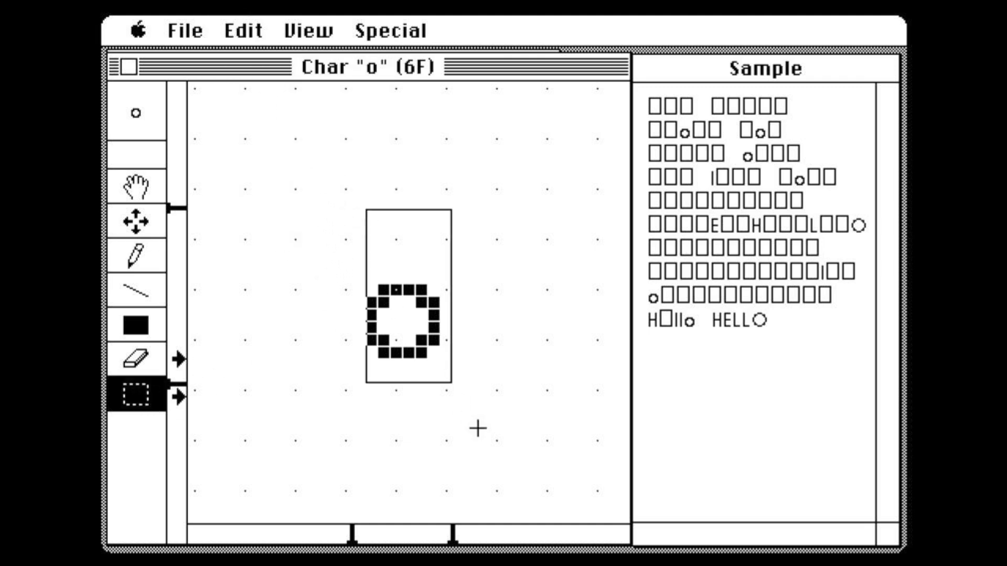
click(476, 433)
key(e)
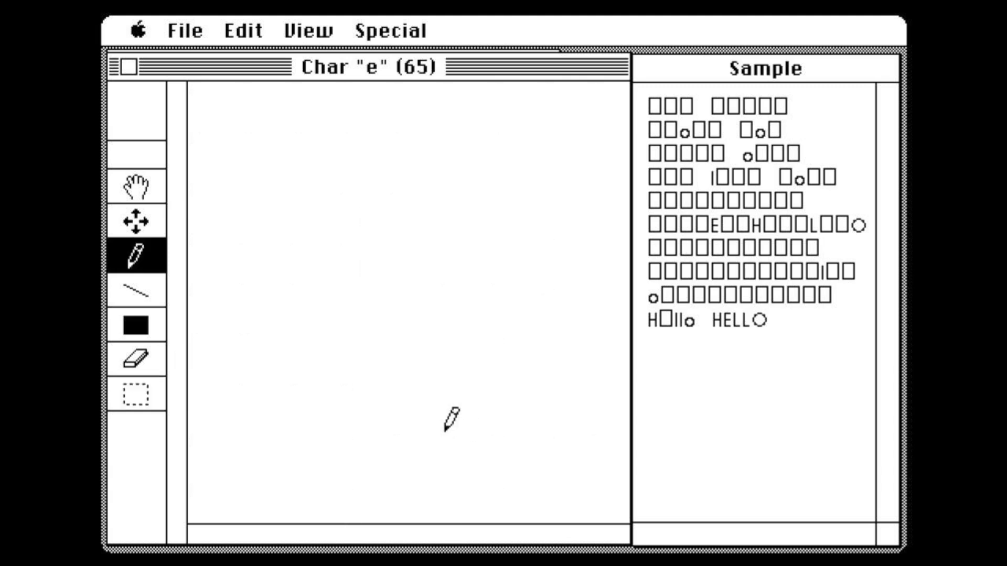
key(super+v)
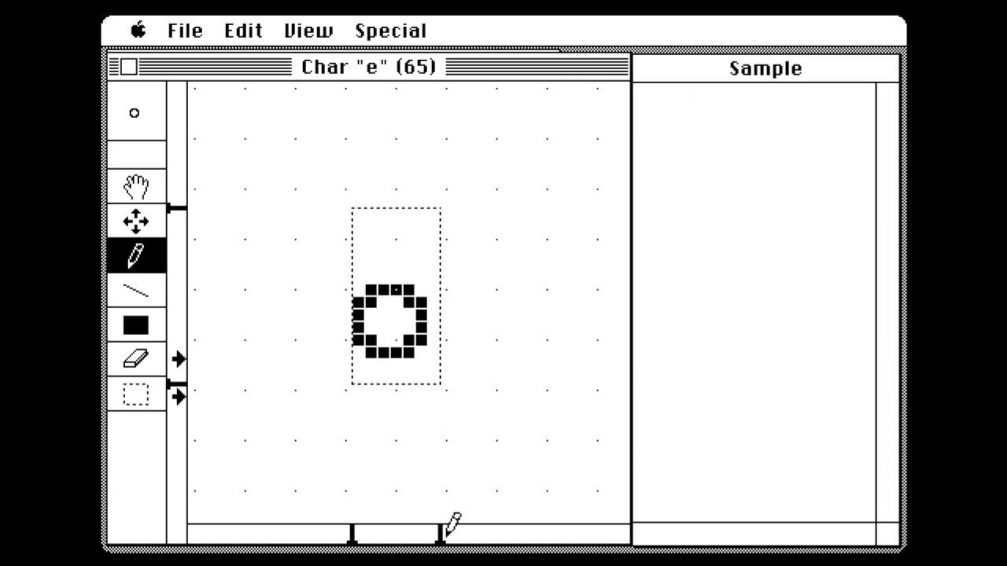
Reshape the pasted o into an e with a full-width crossbar and a gap below it, and move its left width marker one pixel outward.
click(424, 325)
drag(422, 315, 359, 315)
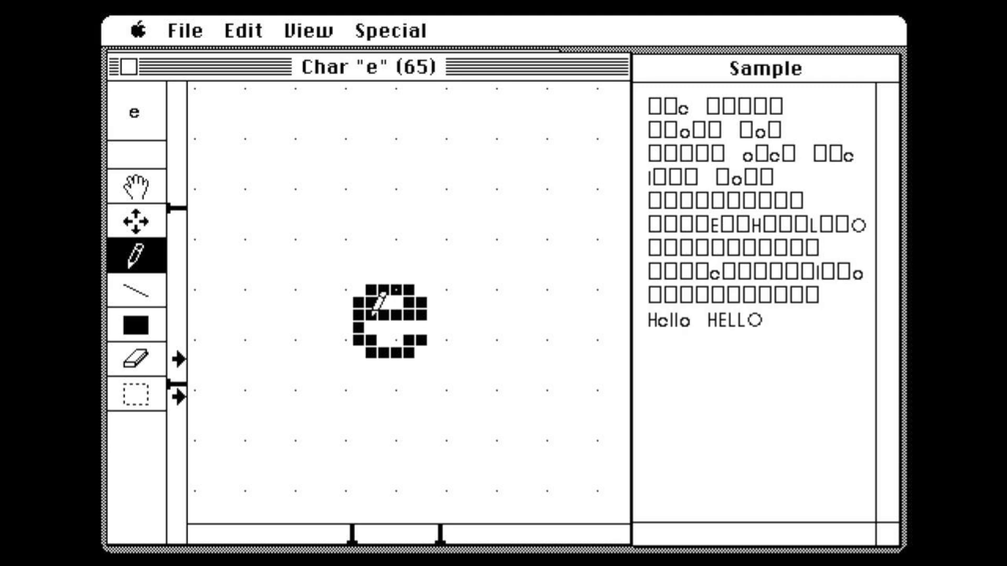
click(409, 339)
click(372, 302)
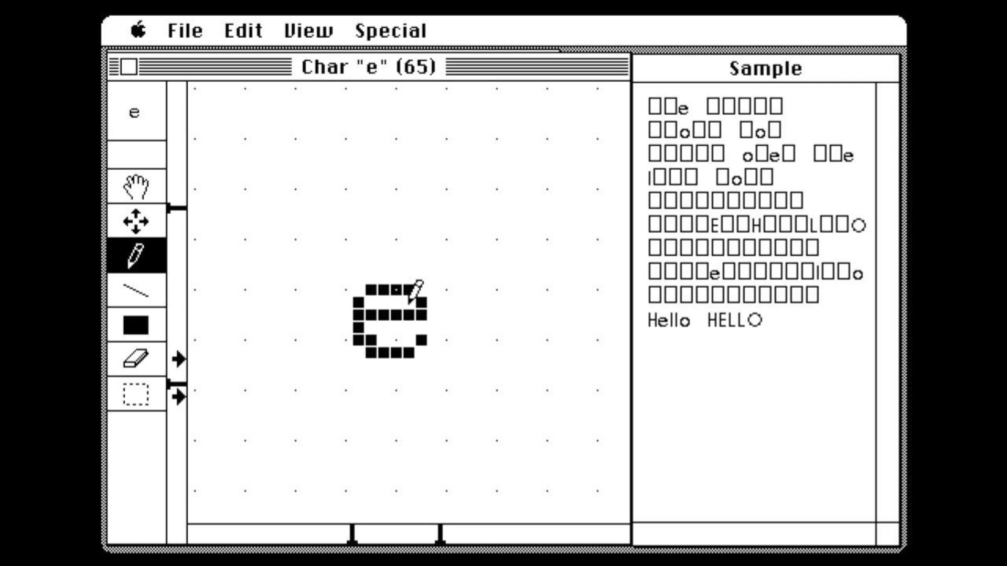
click(409, 302)
click(372, 302)
click(439, 531)
drag(352, 530, 340, 530)
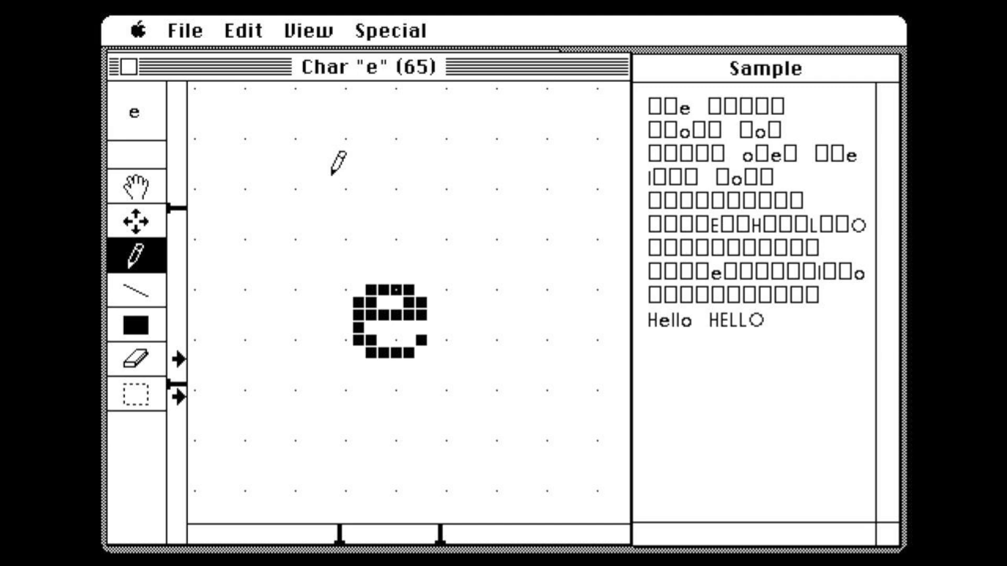
Close the lowercase e and the untitled 12-point font to return to the font list.
click(186, 21)
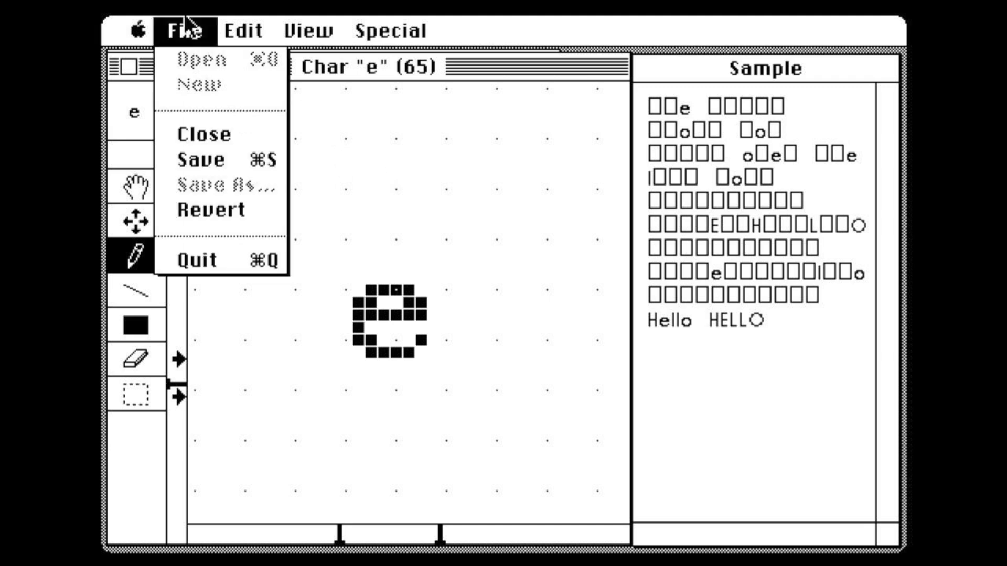
drag(187, 16, 211, 139)
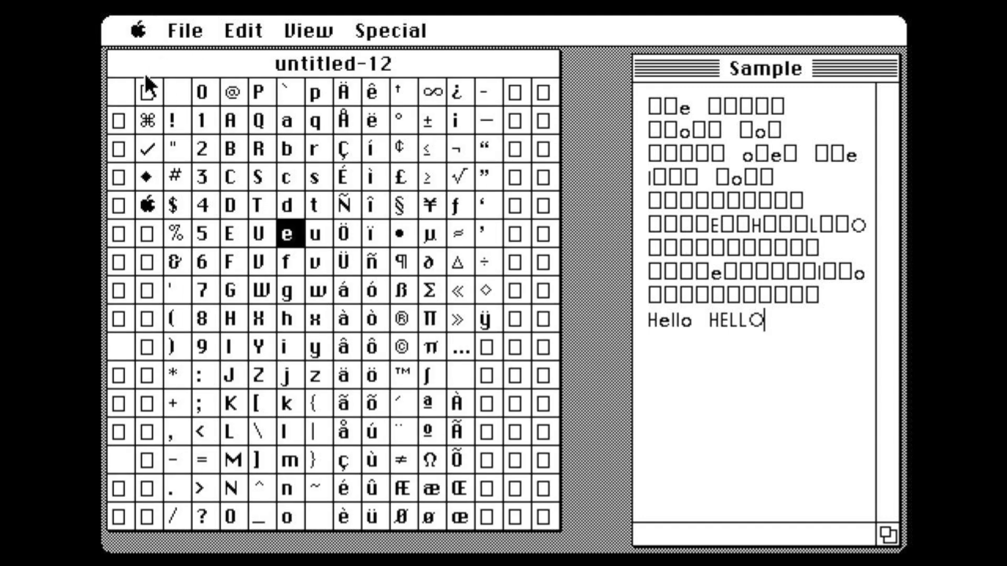
click(126, 64)
drag(187, 16, 205, 134)
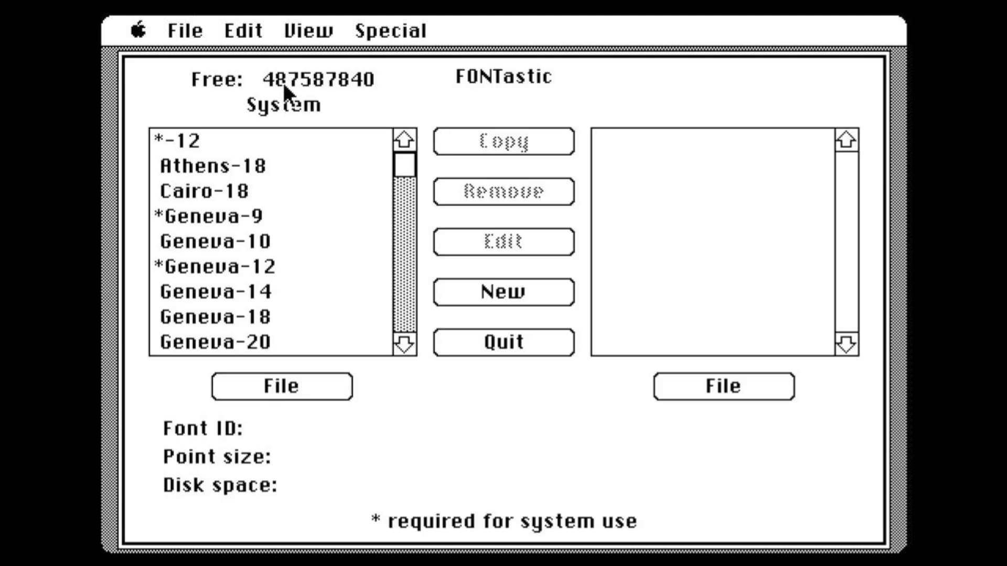
Open Mostra Nuova-12 from the Mostra Nuova file for editing, and show the character grid in the font's own glyphs.
click(697, 375)
double_click(401, 257)
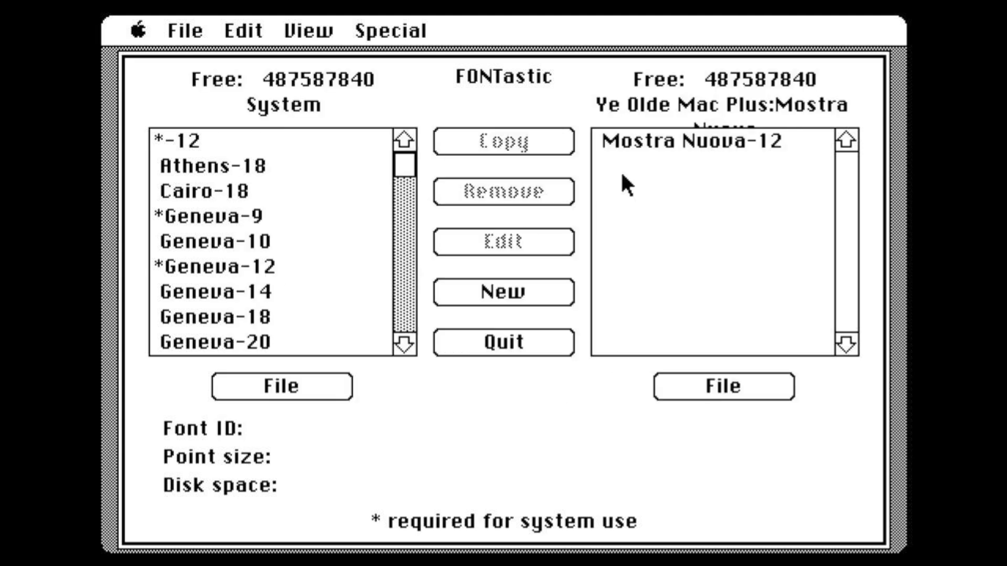
click(637, 142)
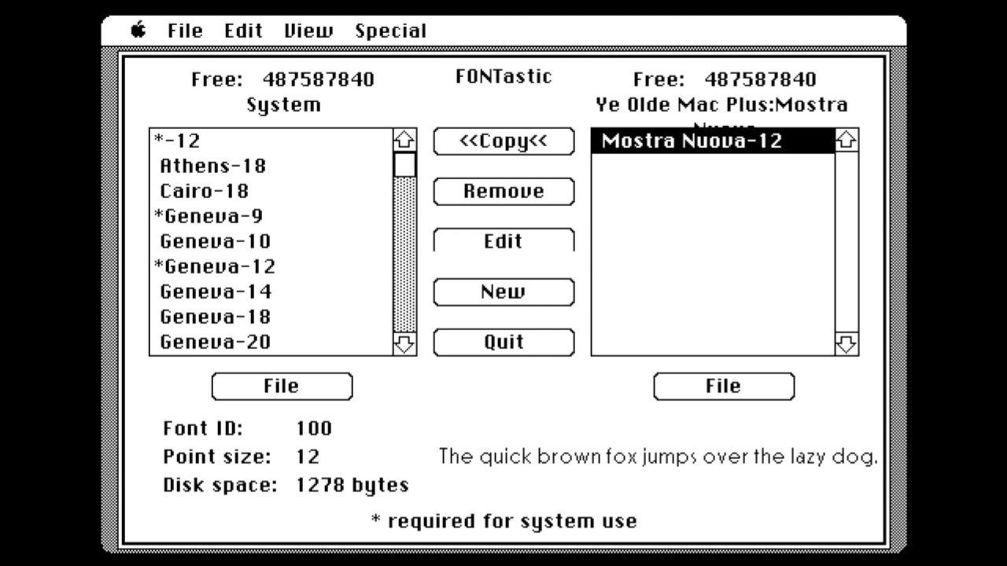
click(505, 237)
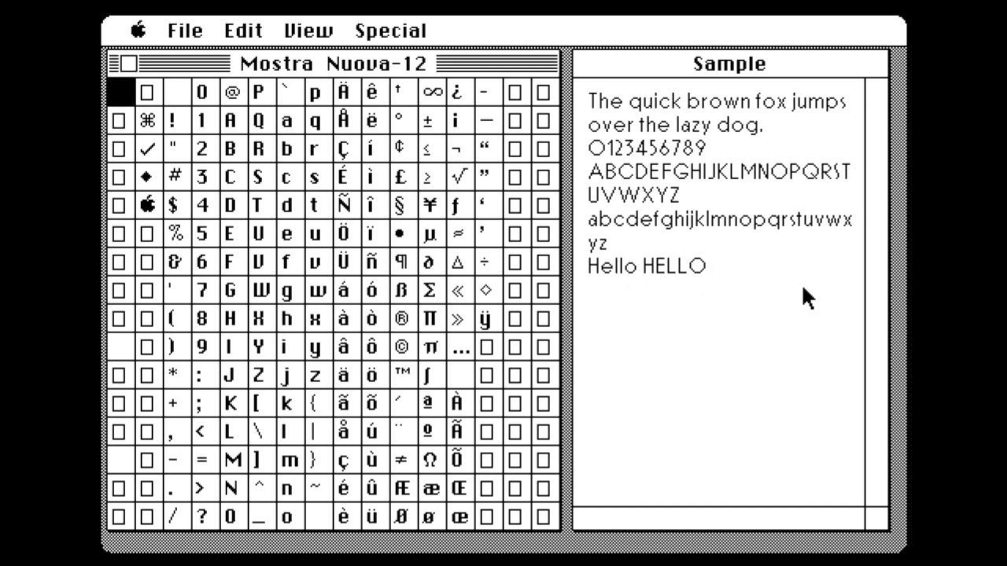
drag(304, 19, 313, 80)
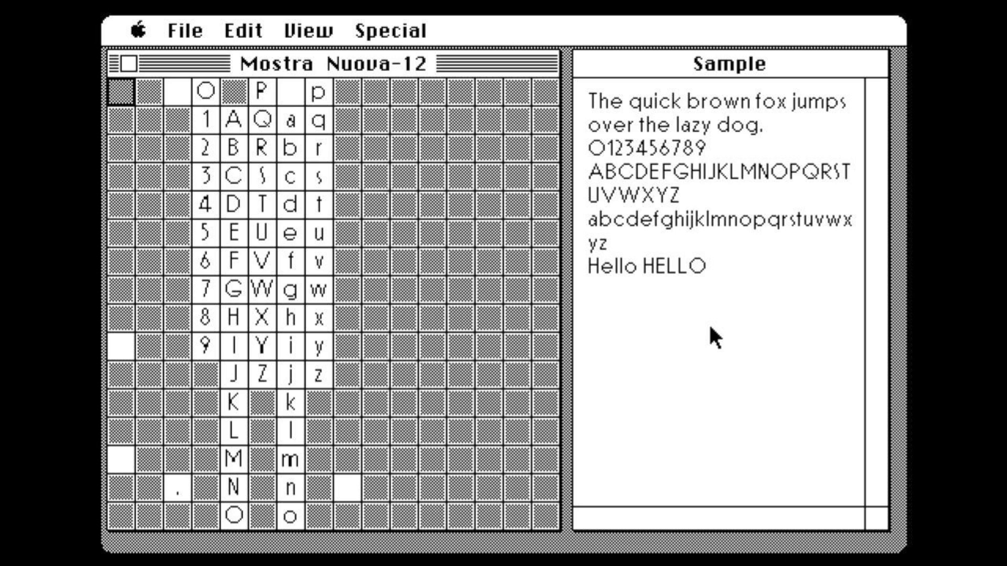
Open the lowercase b of Mostra Nuova-12 for editing and look through the available commands.
click(653, 62)
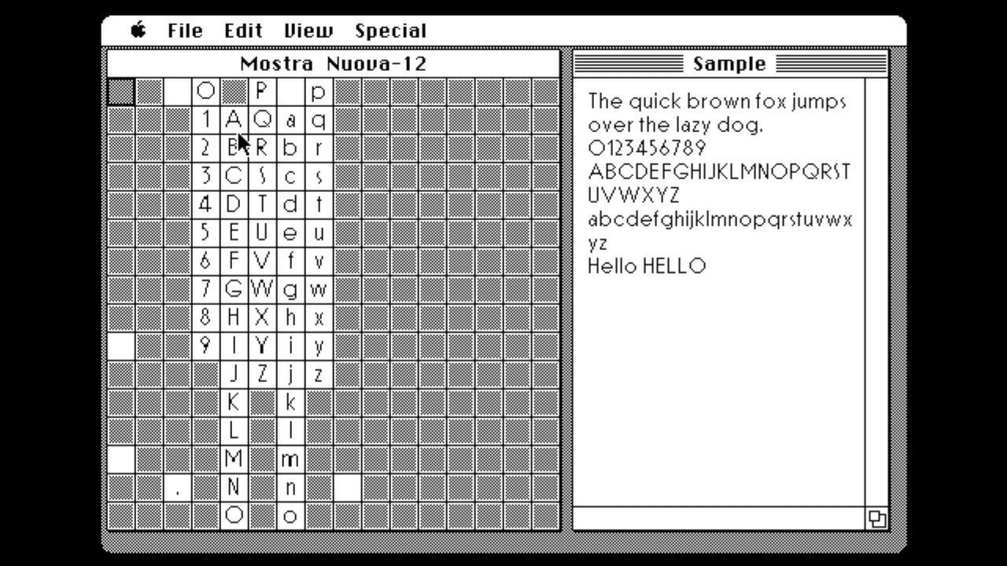
click(287, 142)
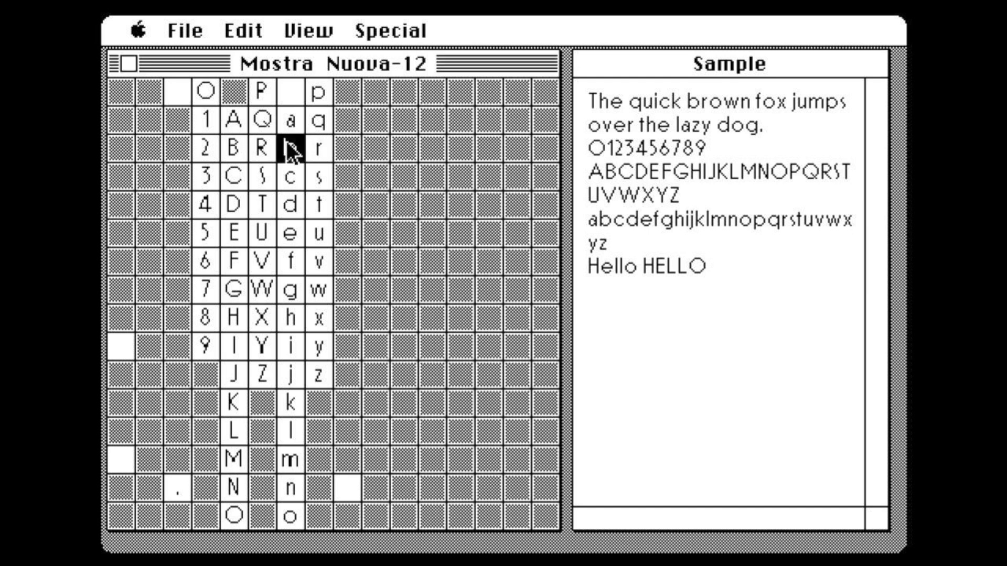
double_click(290, 149)
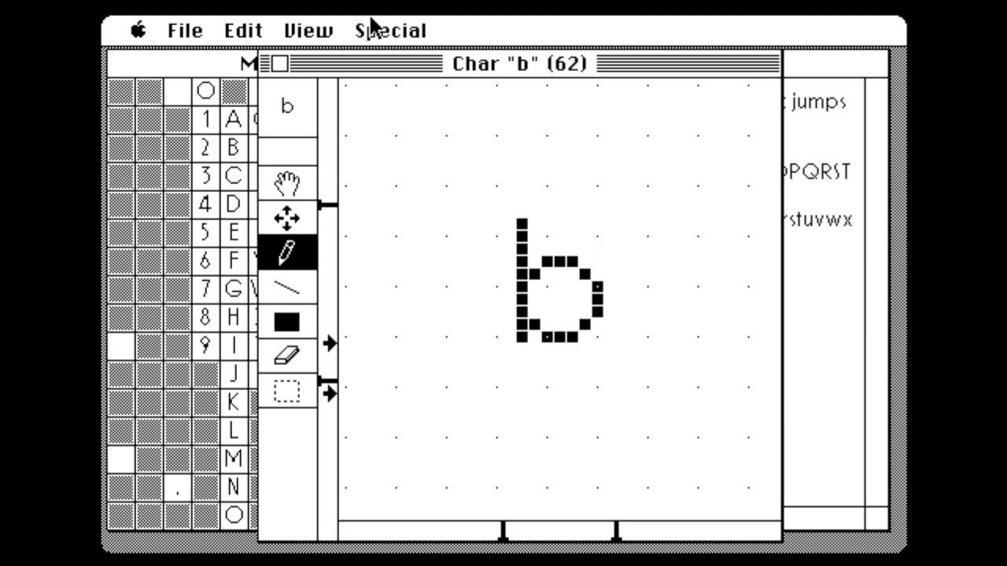
drag(371, 24, 301, 22)
drag(258, 21, 245, 19)
drag(408, 24, 306, 45)
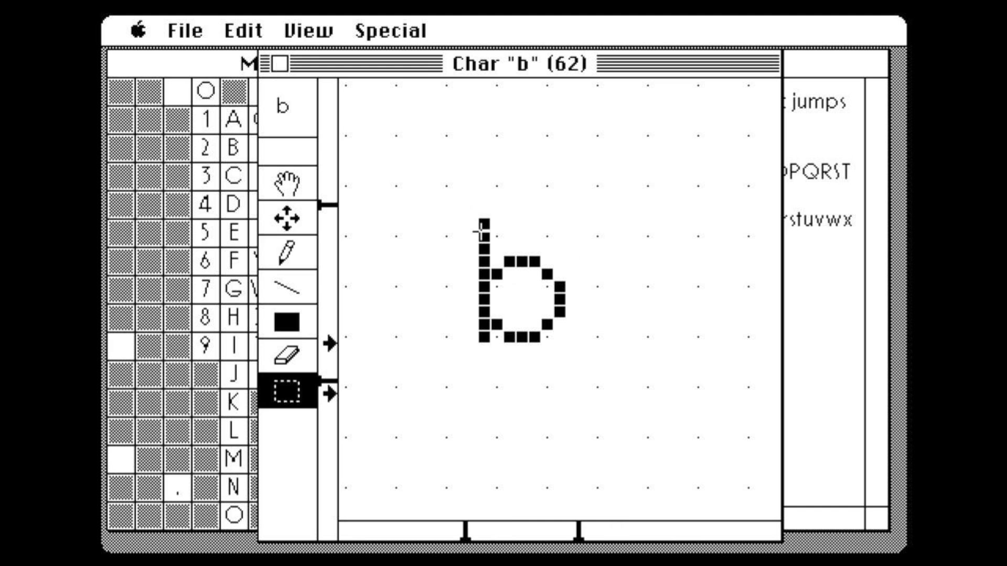
Try rectangular selections around the lowercase b's stem and bowl, and close the character to return to the font's grid.
drag(454, 206, 582, 357)
drag(467, 207, 509, 276)
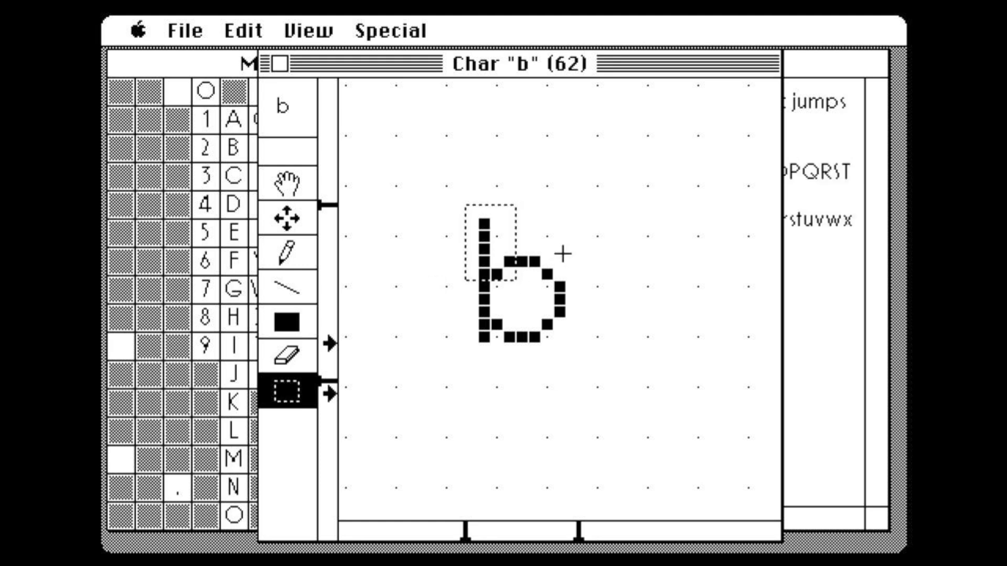
drag(590, 232, 506, 352)
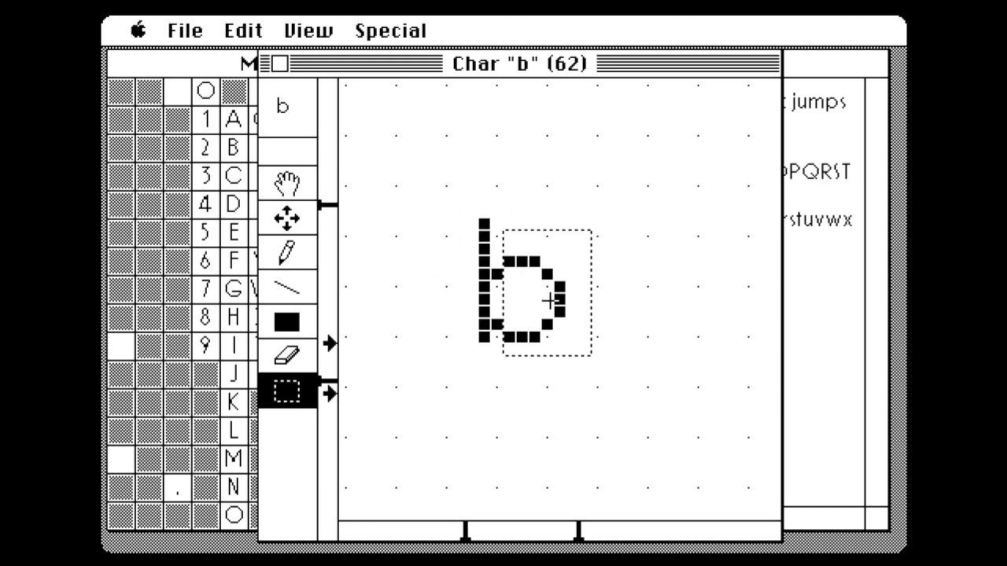
drag(550, 305, 525, 305)
click(545, 261)
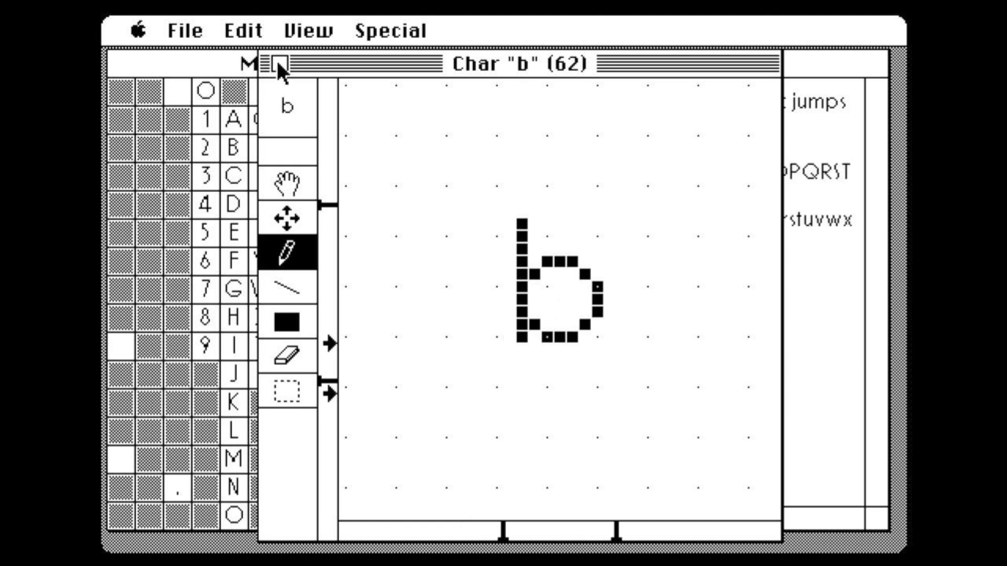
click(278, 63)
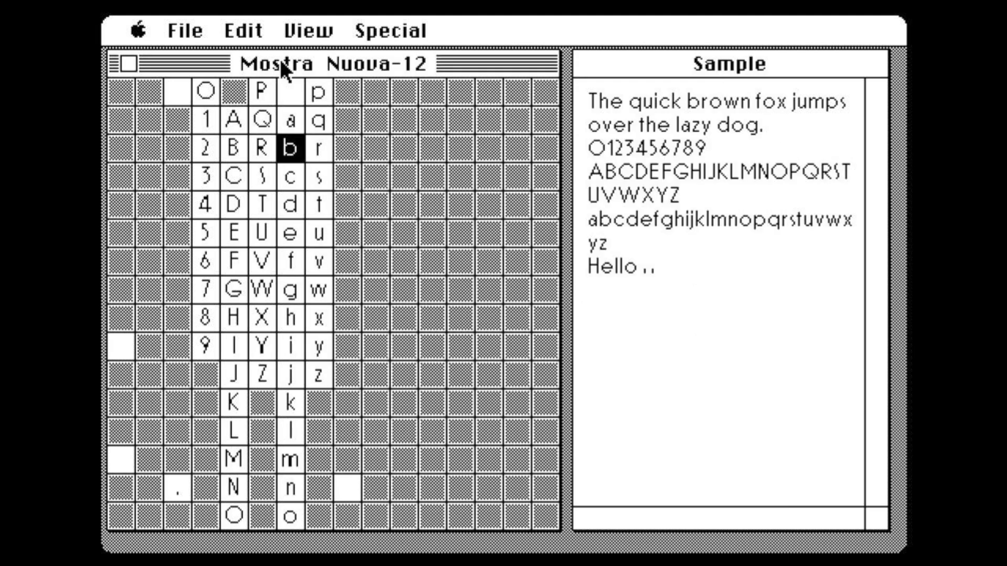
click(176, 24)
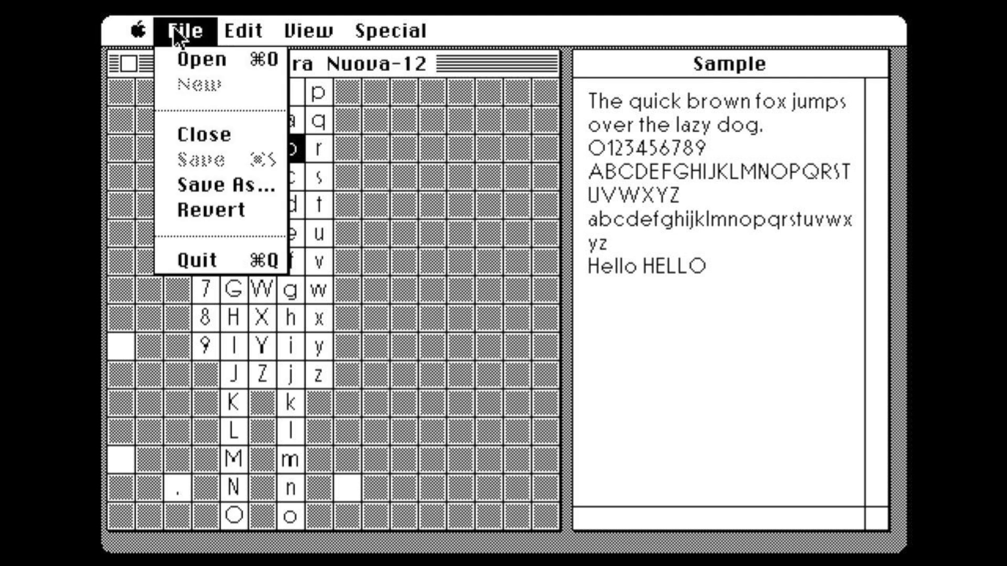
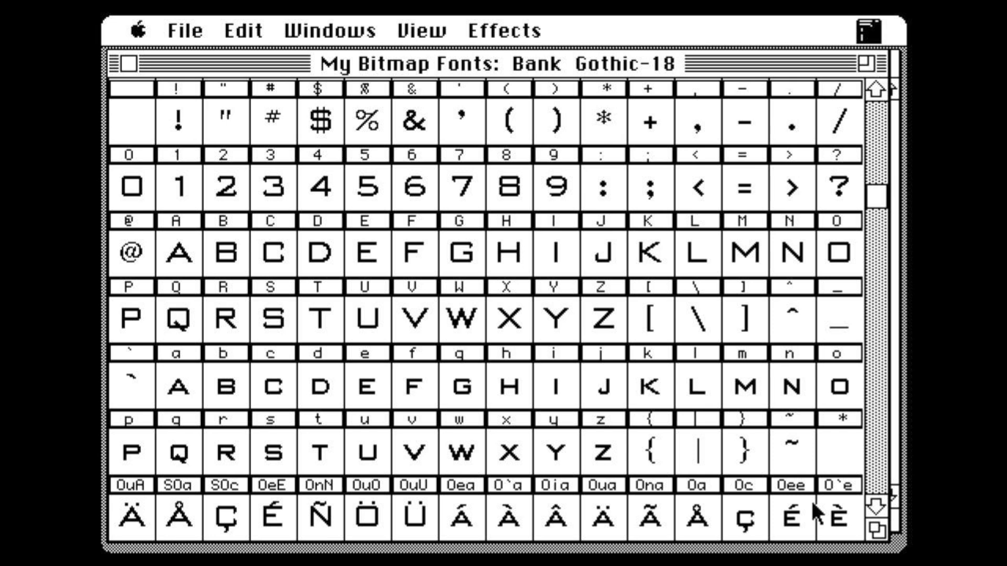
Examine more of the Bank Gothic-18 characters, showing the grid in the system font and returning it to the actual glyphs.
click(875, 505)
click(875, 506)
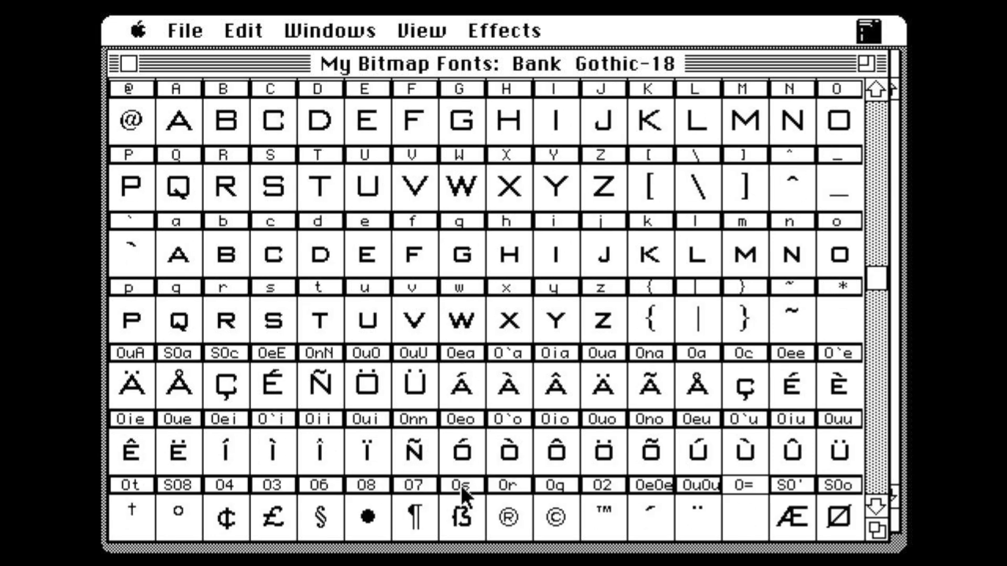
click(411, 21)
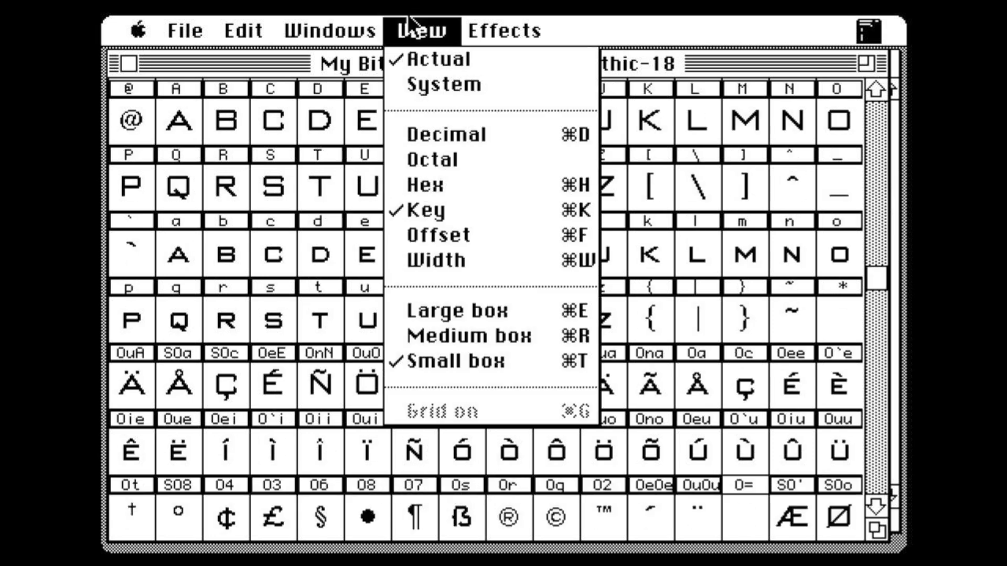
drag(423, 23, 440, 85)
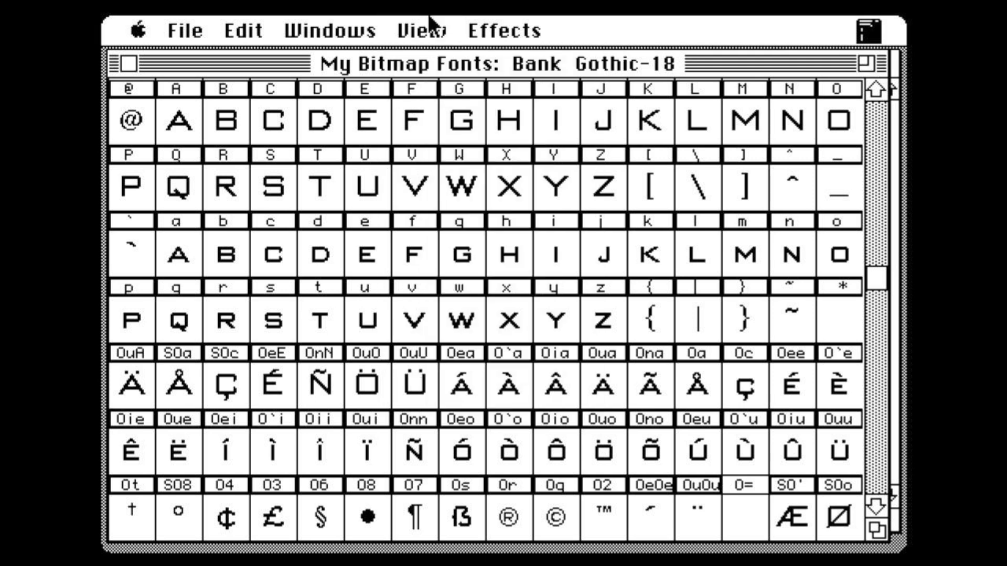
drag(423, 23, 433, 65)
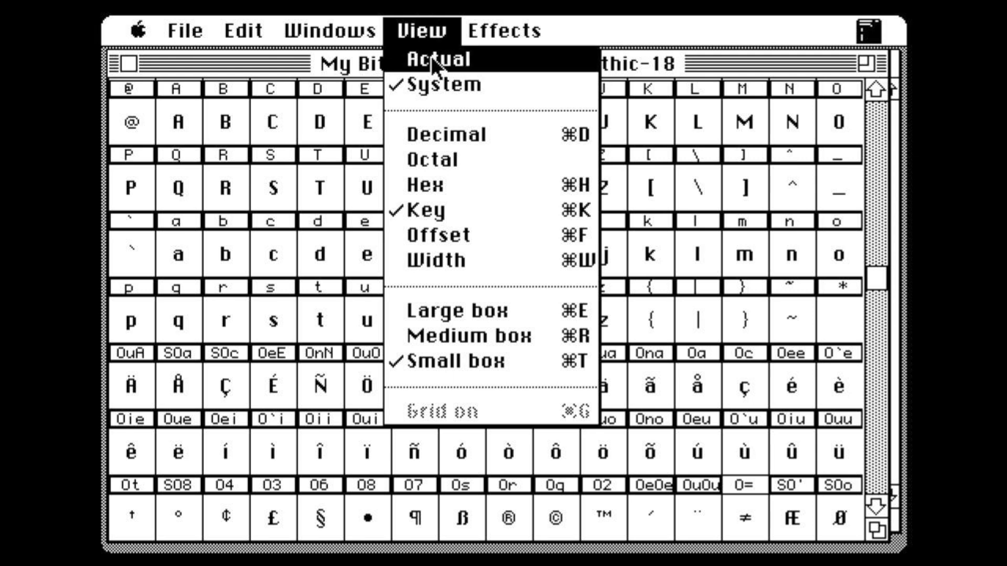
drag(432, 66, 436, 62)
Label the Bank Gothic-18 boxes by decimal, octal and hex code, offset and width in turn, and restore the key labels.
drag(427, 26, 450, 140)
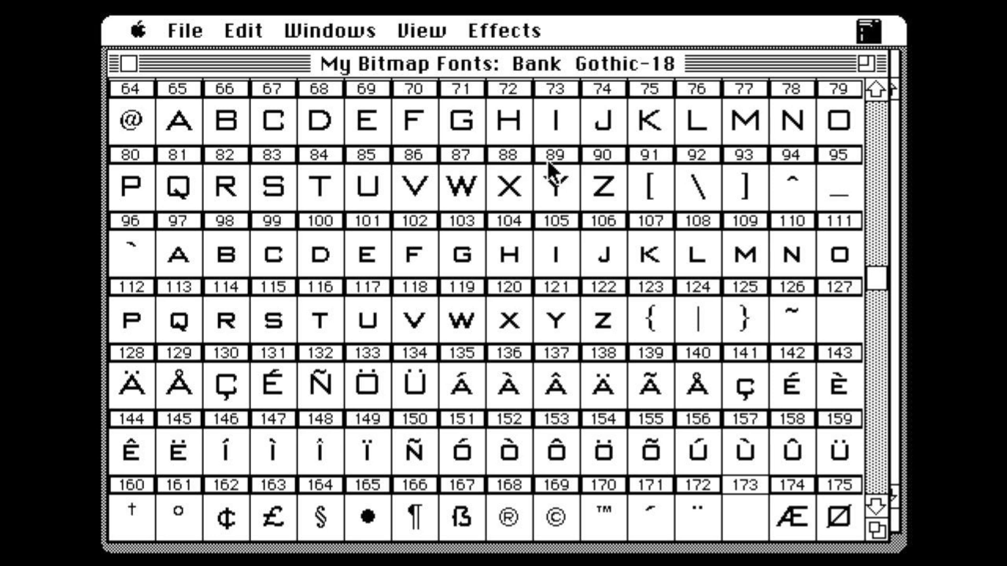
drag(435, 17, 459, 161)
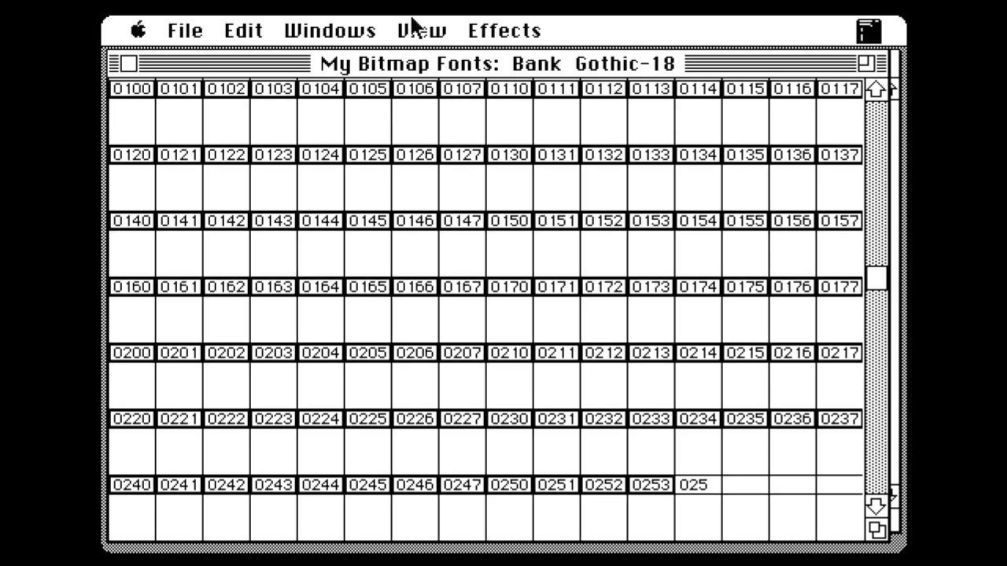
drag(410, 15, 460, 185)
drag(427, 21, 453, 235)
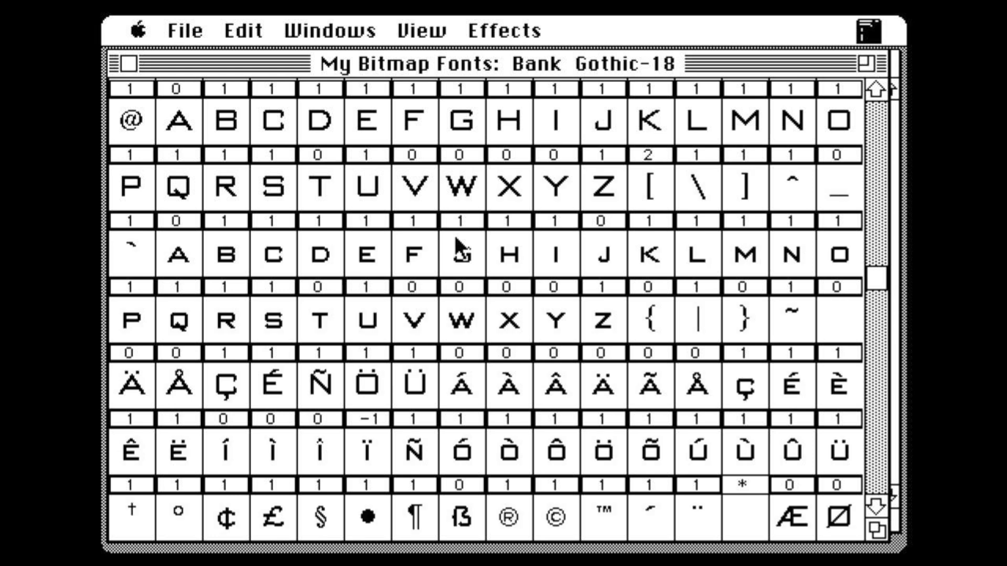
drag(435, 29, 465, 250)
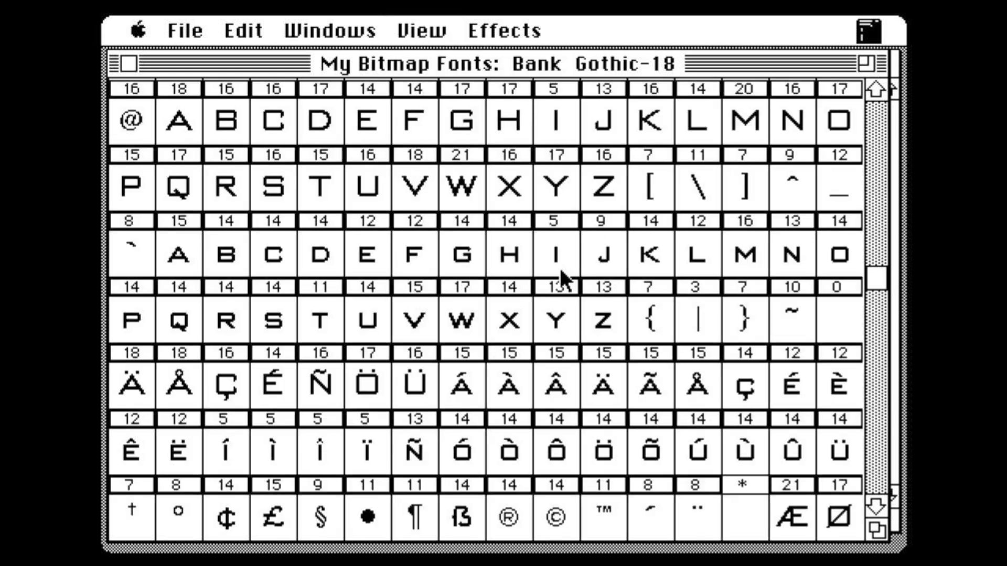
drag(428, 27, 436, 201)
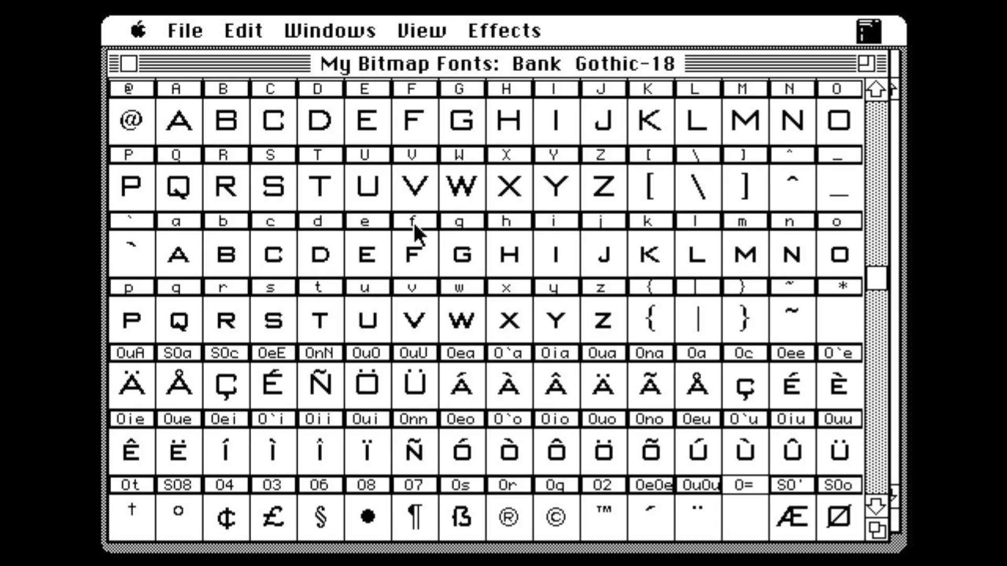
Close Bank Gothic-18 and open Condensed Gothic-12 from the My Bitmap Fonts list.
click(121, 62)
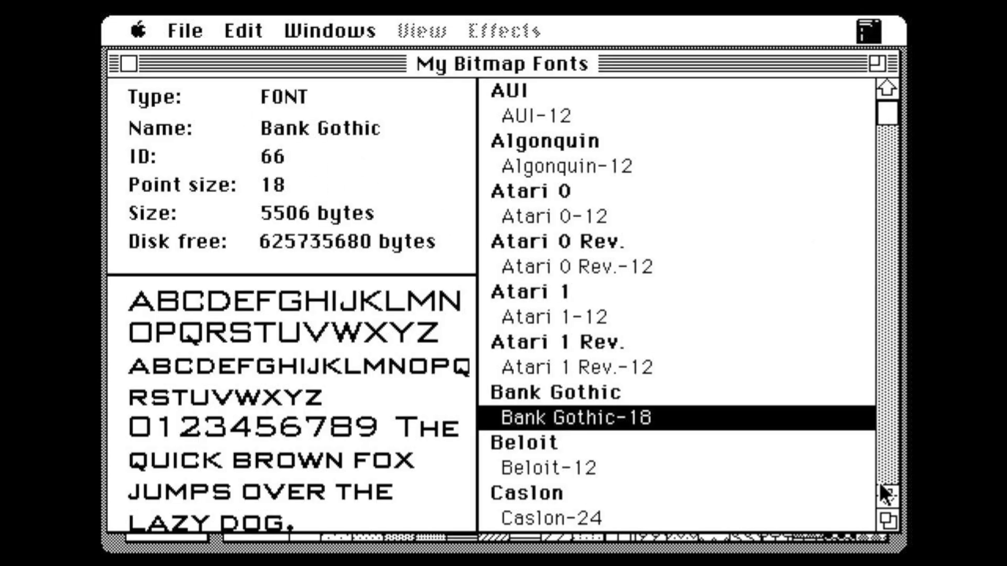
click(884, 443)
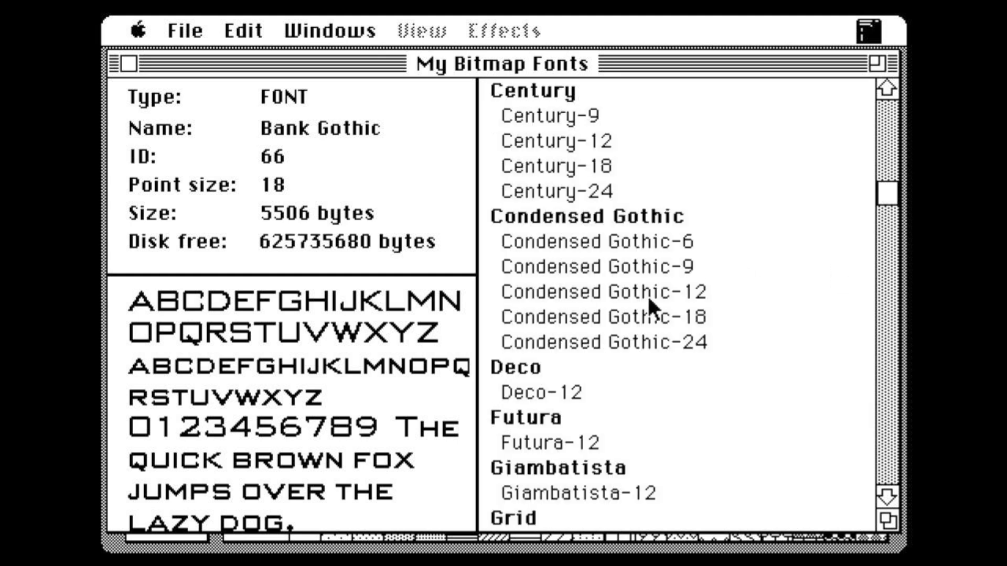
double_click(610, 285)
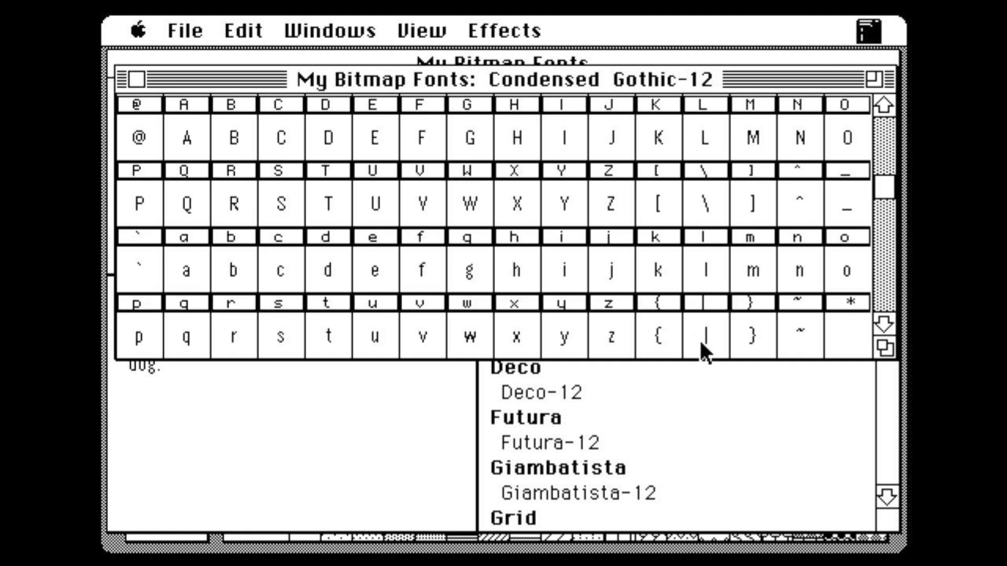
Open Century-24 from the font list and move the Condensed Gothic-12 window down so both fonts can be seen.
click(675, 399)
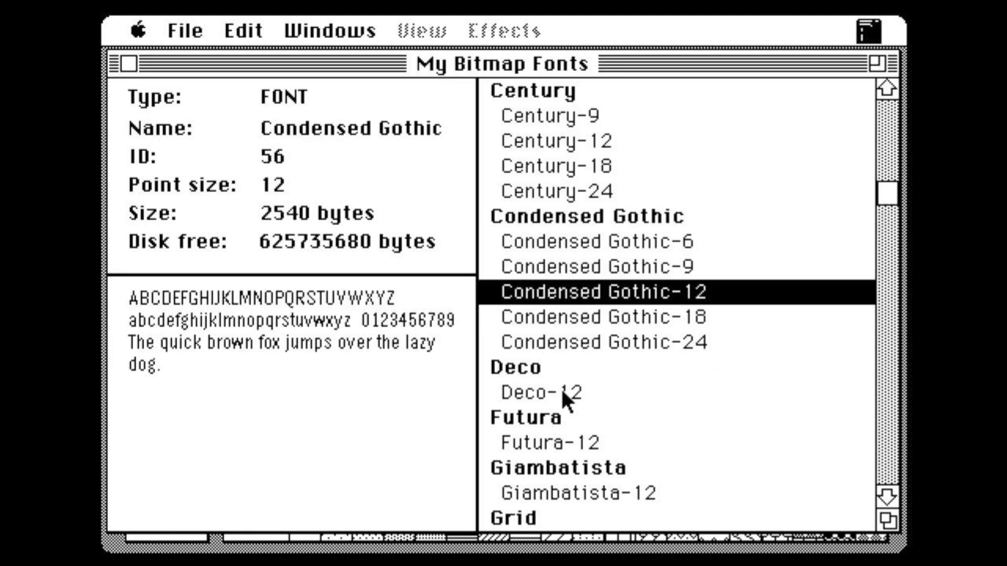
double_click(581, 191)
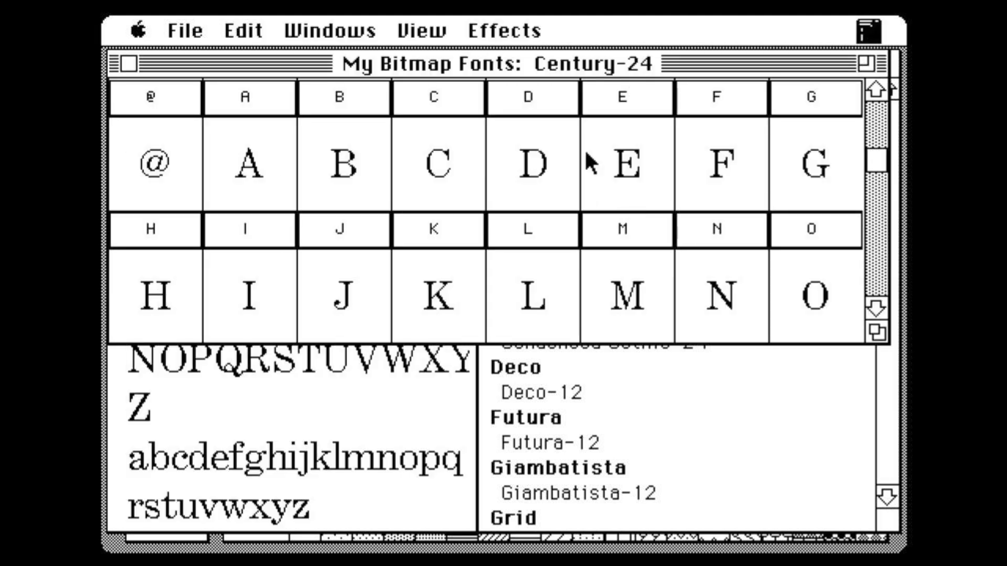
click(438, 26)
drag(436, 18, 363, 124)
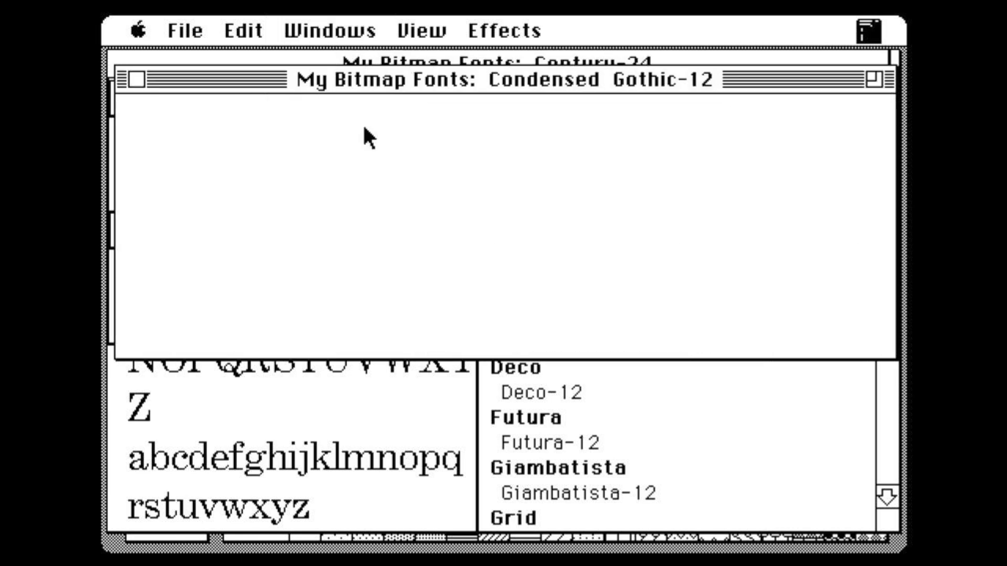
drag(363, 75, 374, 259)
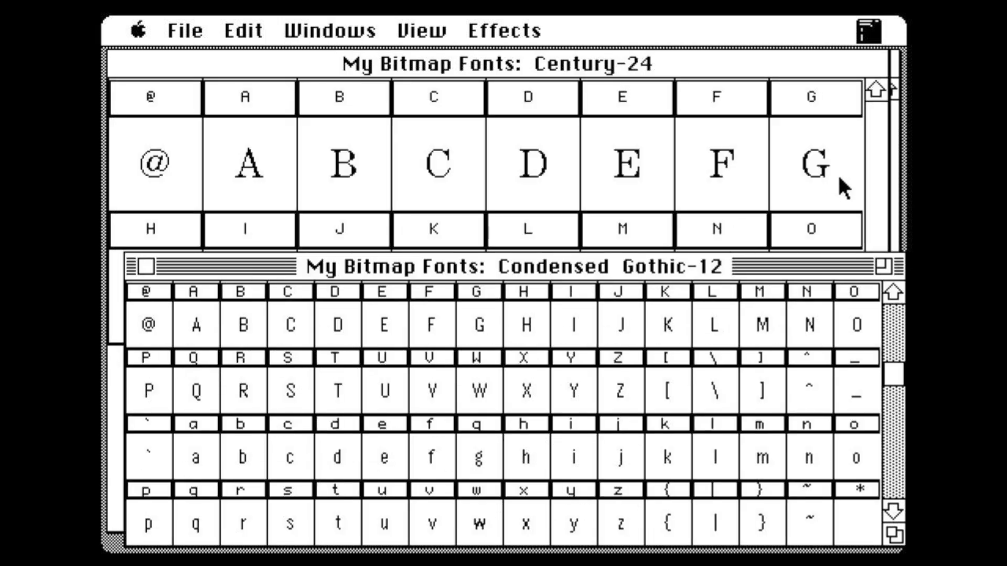
Bring Century-24 to the front with three rows of characters showing, and open its @ for editing.
click(836, 158)
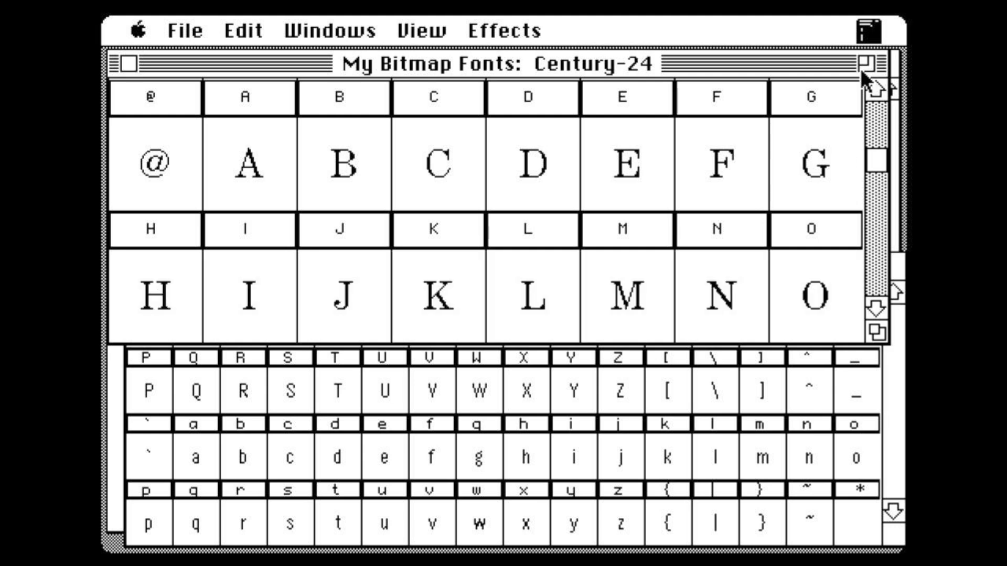
click(864, 63)
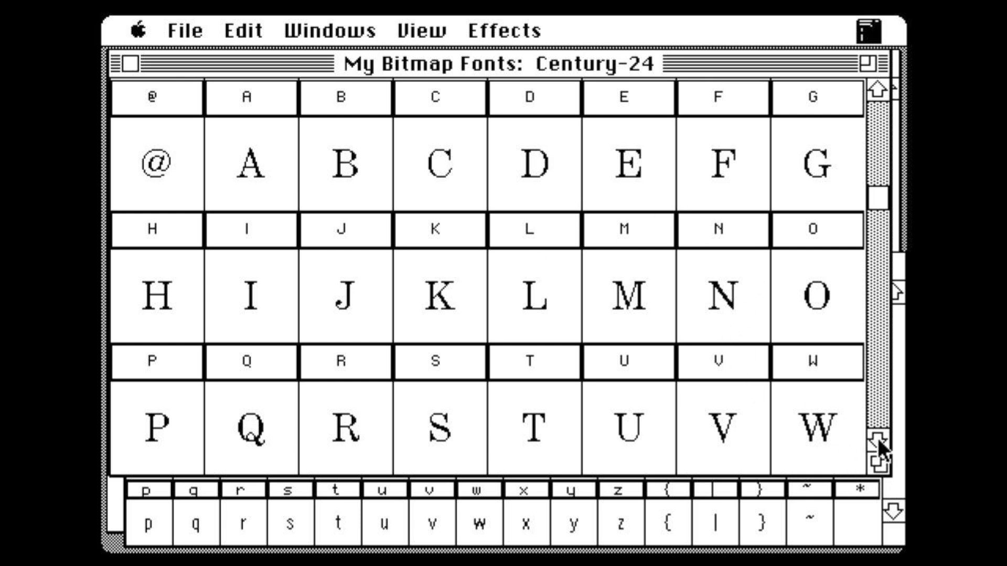
double_click(184, 162)
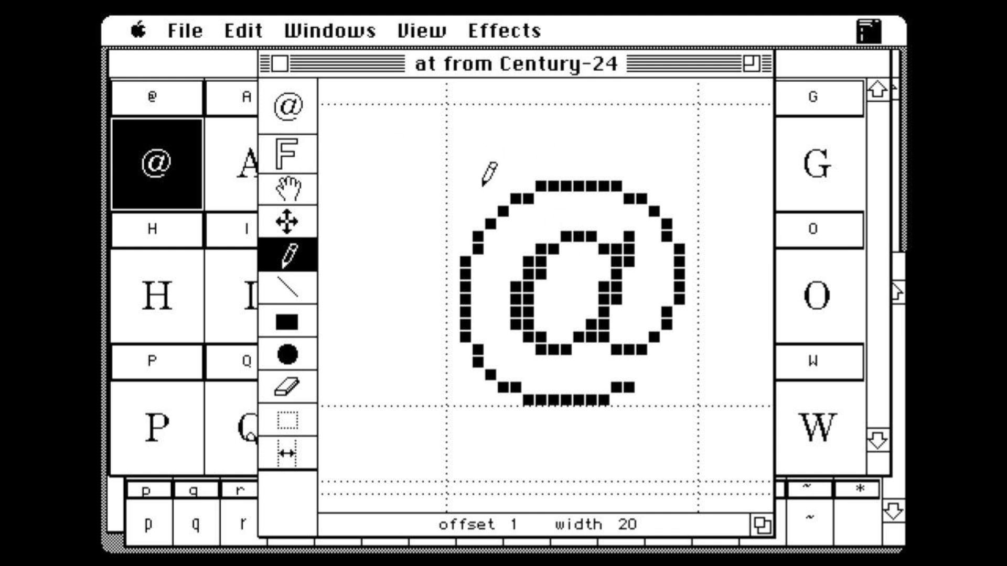
Draw a square outline around the @ on its background layer with straight lines.
click(301, 160)
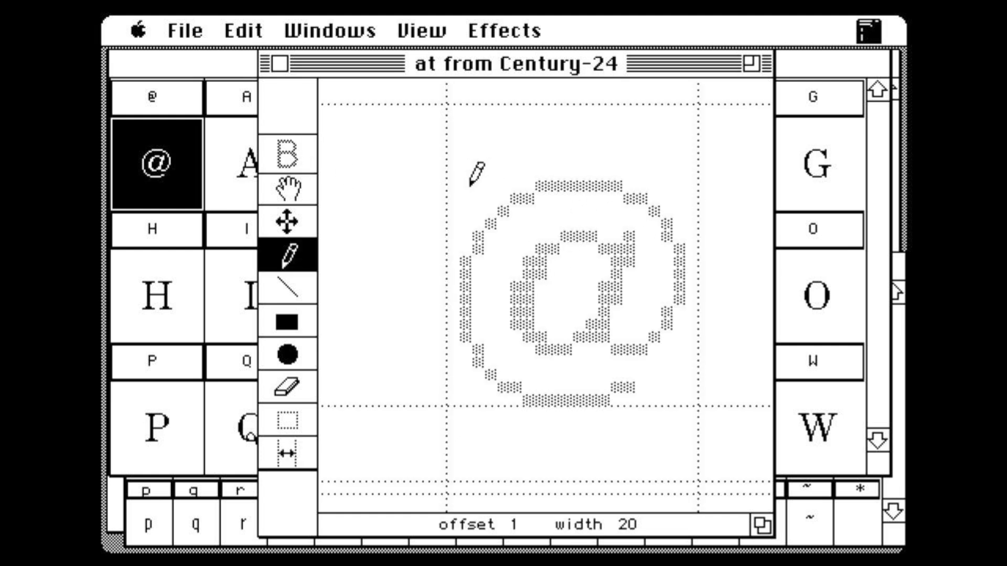
drag(465, 184, 465, 404)
click(299, 291)
mouse_move(476, 186)
mouse_down()
mouse_move(679, 186)
mouse_move(681, 399)
mouse_move(465, 401)
mouse_up()
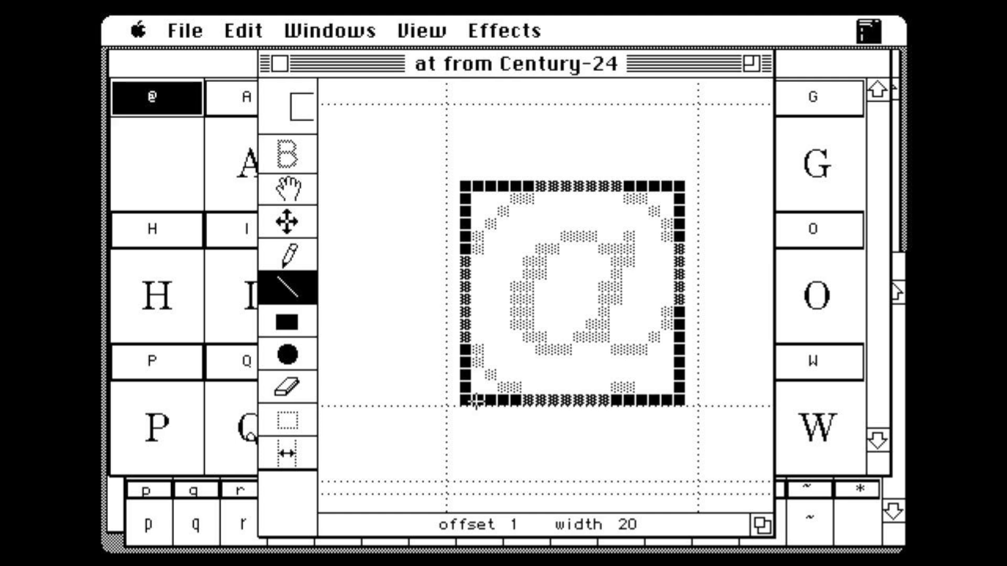
Show the @ in the foreground layer, view the capital A, return to the @, and leave the foreground layer.
click(288, 157)
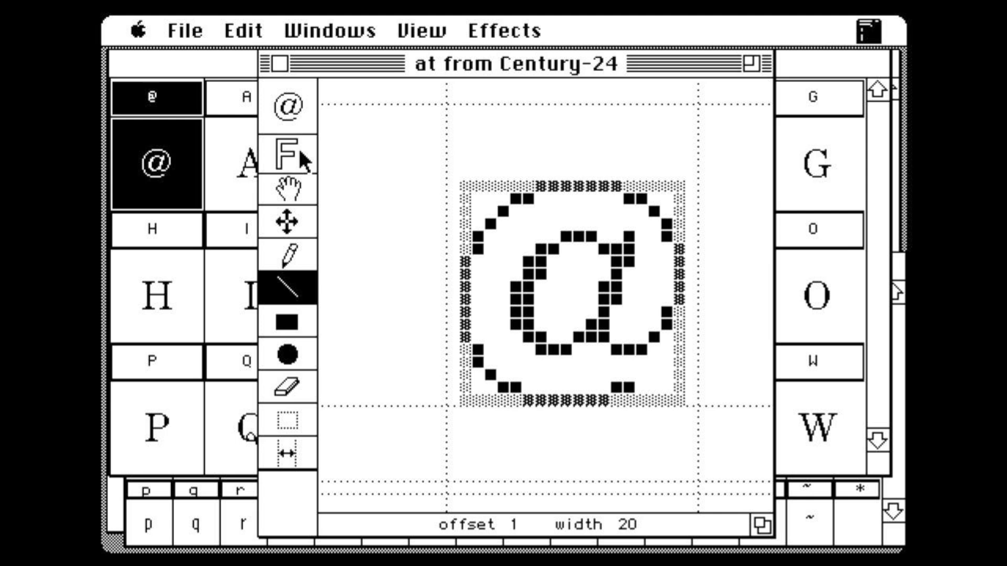
key(shift+a)
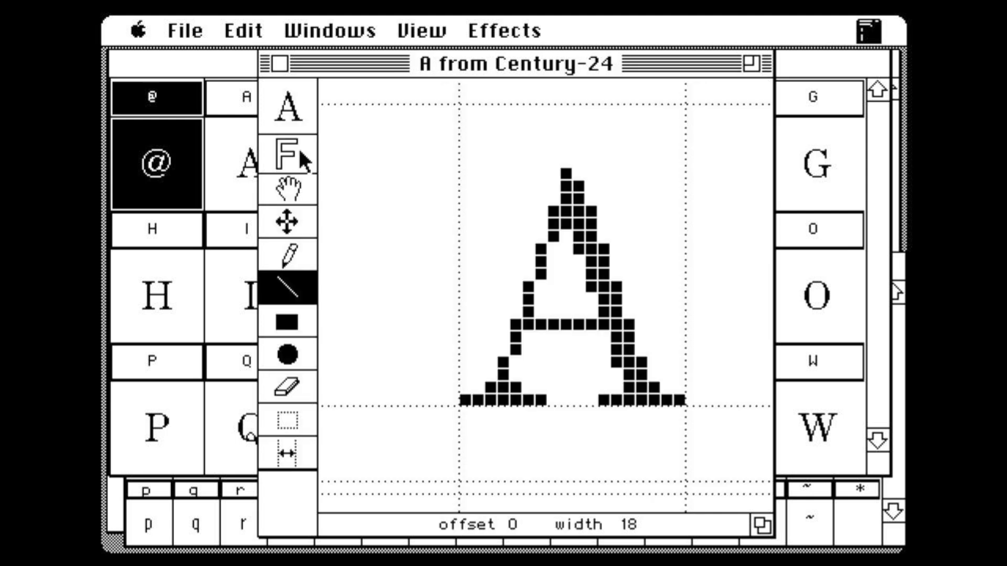
key(shift+2)
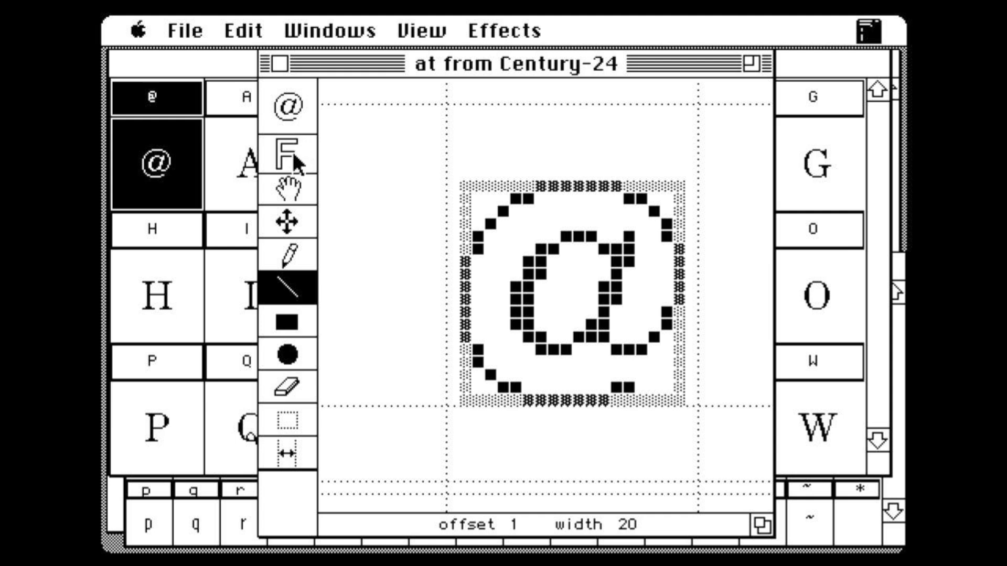
click(294, 146)
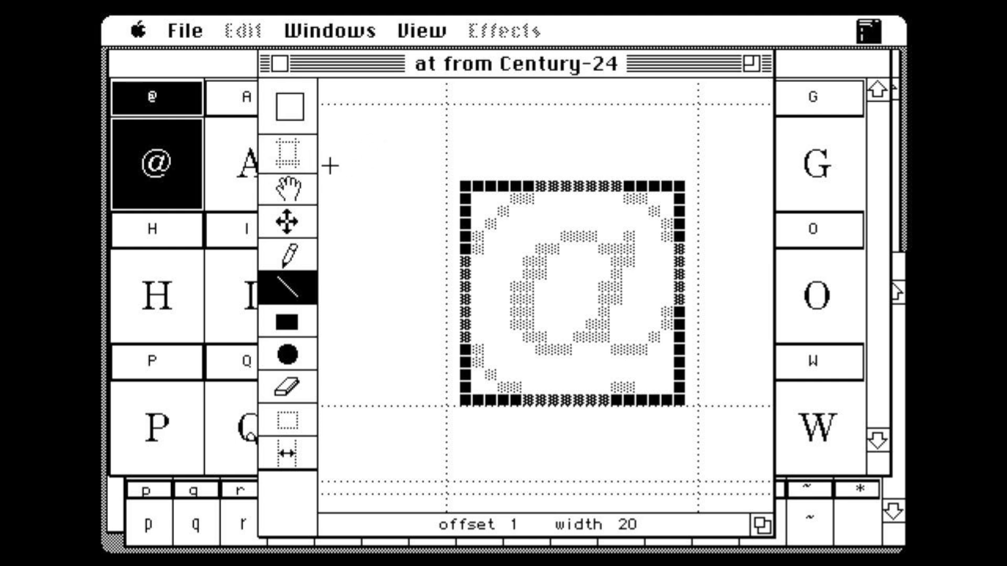
Show the capital A of Century-24, look through the commands available for it, and return to its foreground layer.
key(shift+a)
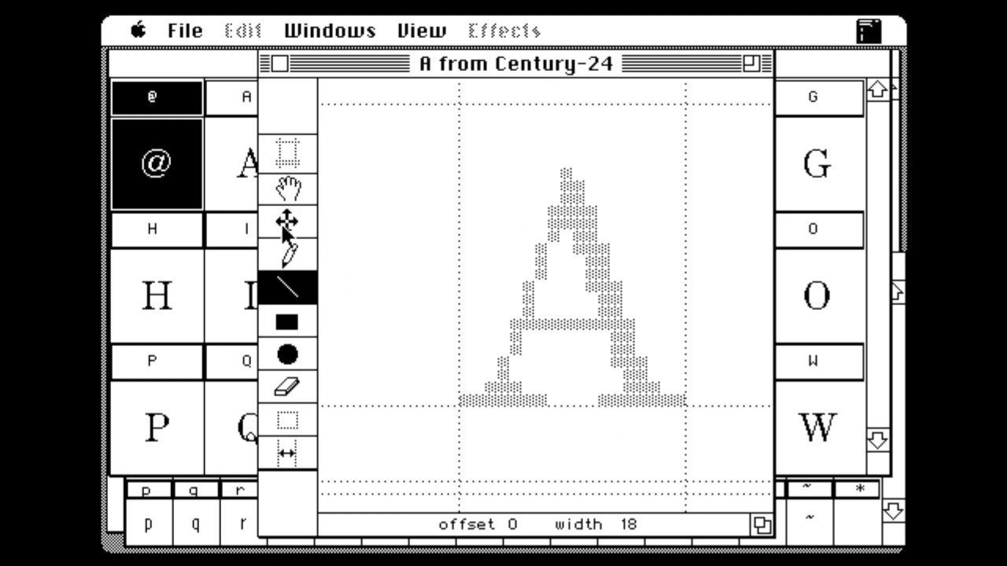
click(435, 27)
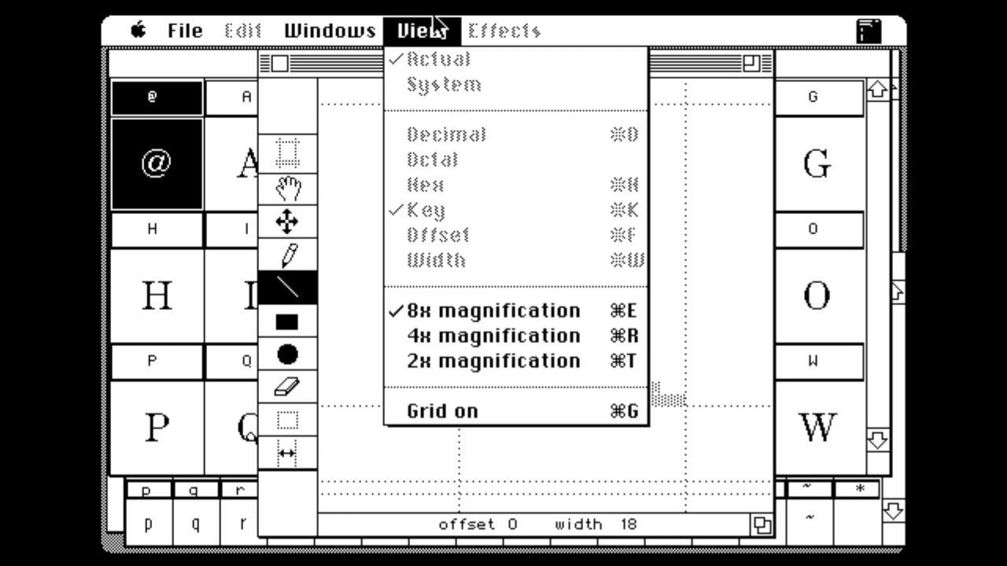
click(329, 30)
click(510, 27)
drag(512, 22, 186, 24)
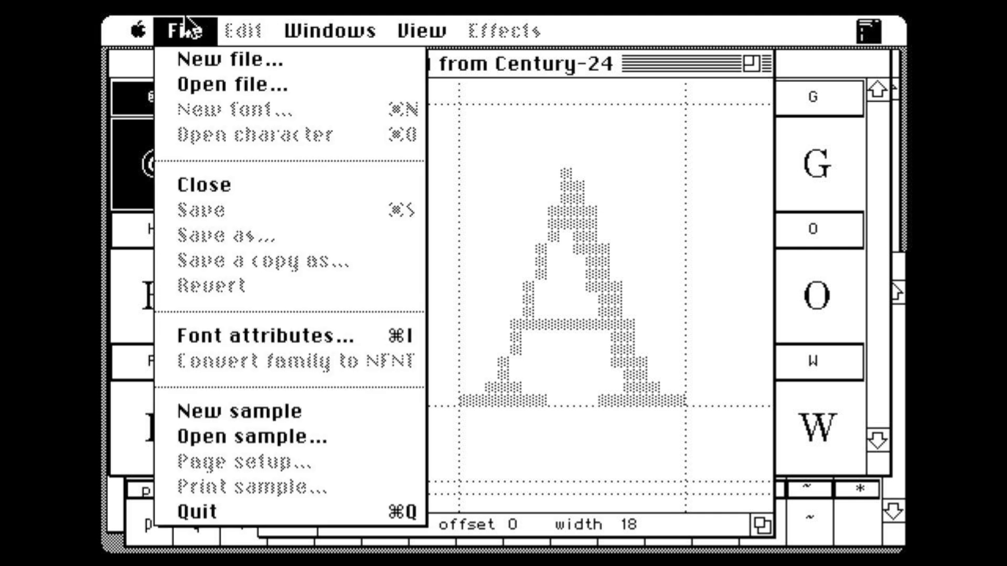
click(186, 23)
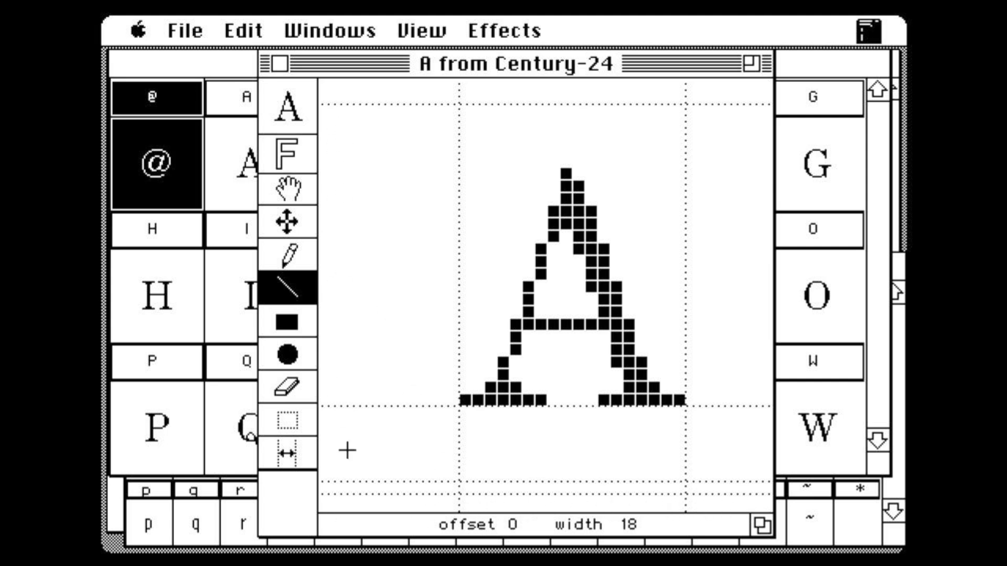
Choose the width-adjusting tool for the A, then view Century-24's font attributes and leave them without applying changes.
click(294, 457)
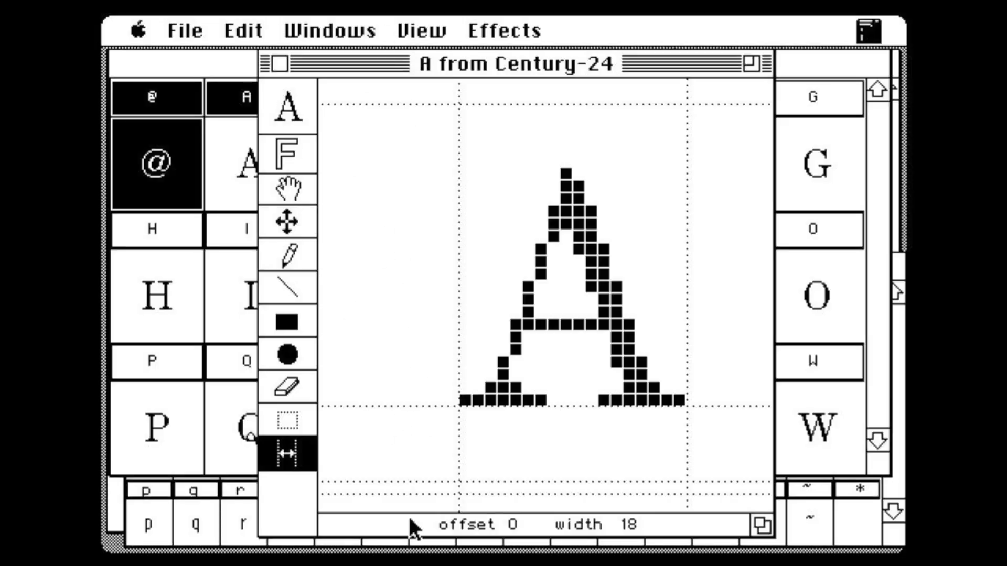
click(192, 27)
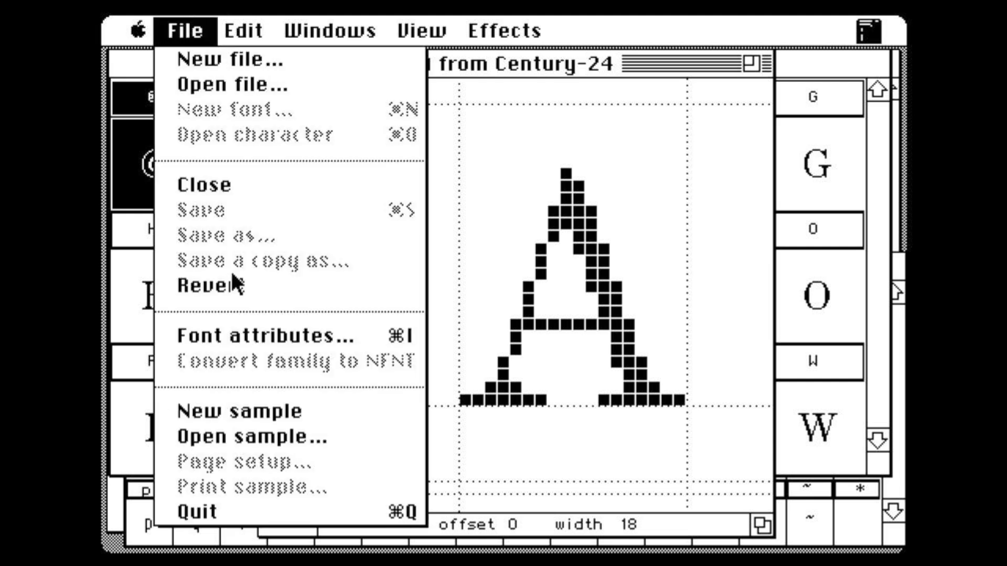
click(253, 332)
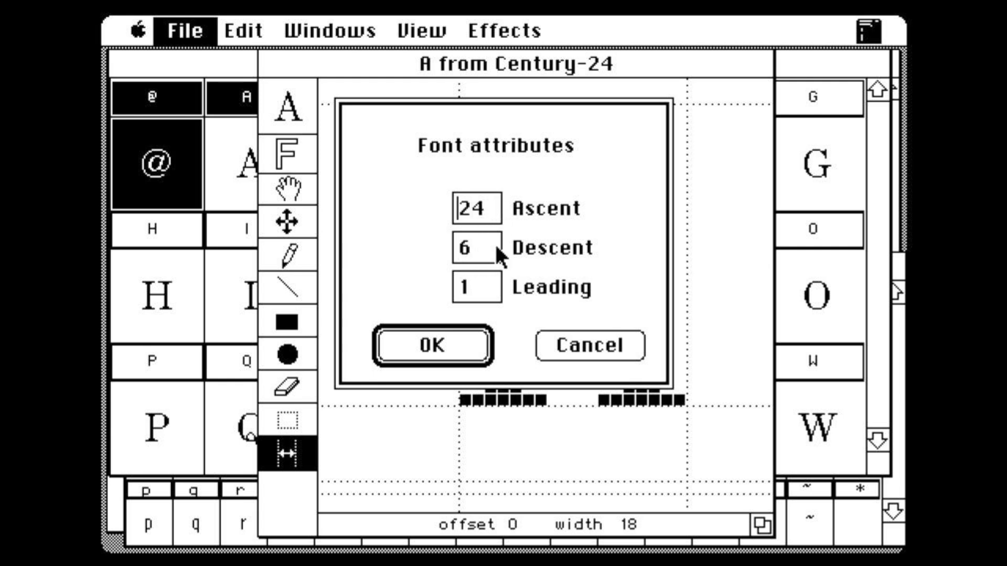
click(590, 339)
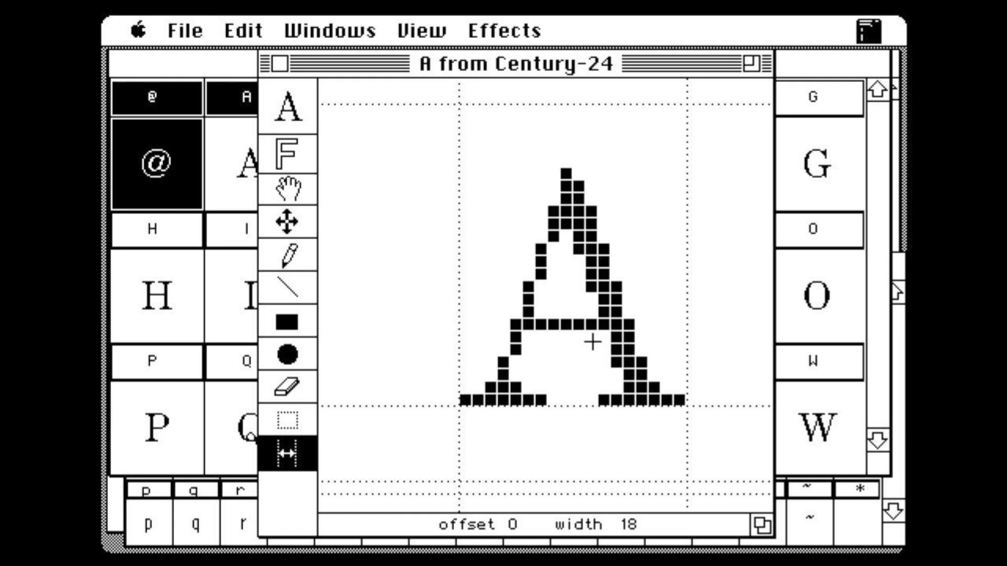
Marquee-select the upper part of the A, move it up and left, delete it, and undo the deletion.
click(288, 417)
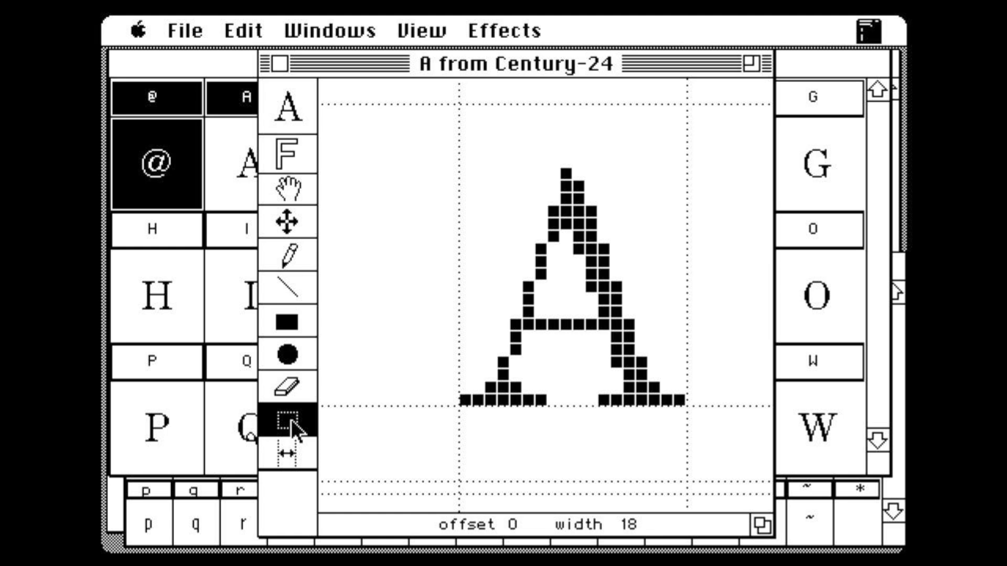
drag(450, 146, 647, 353)
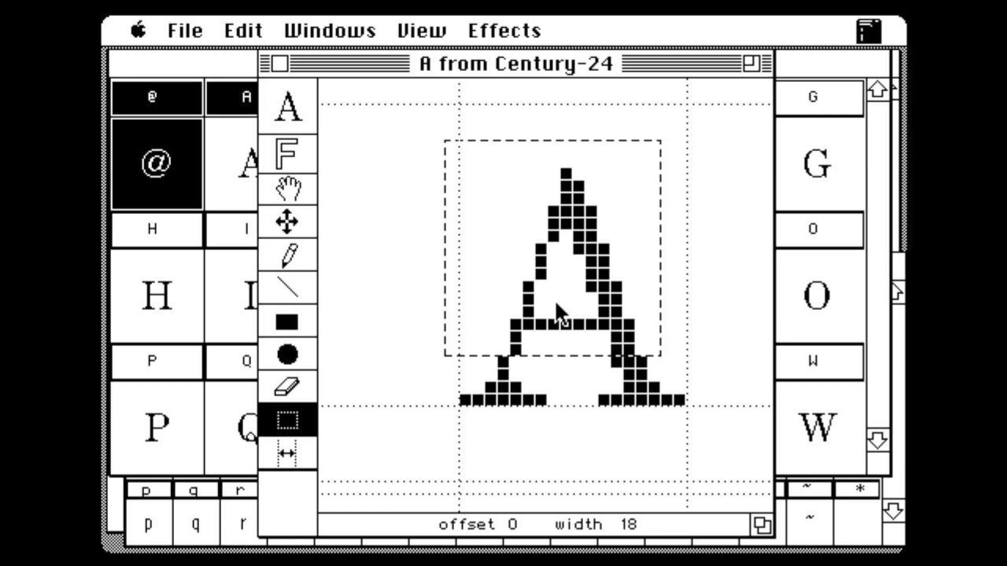
drag(576, 278, 499, 265)
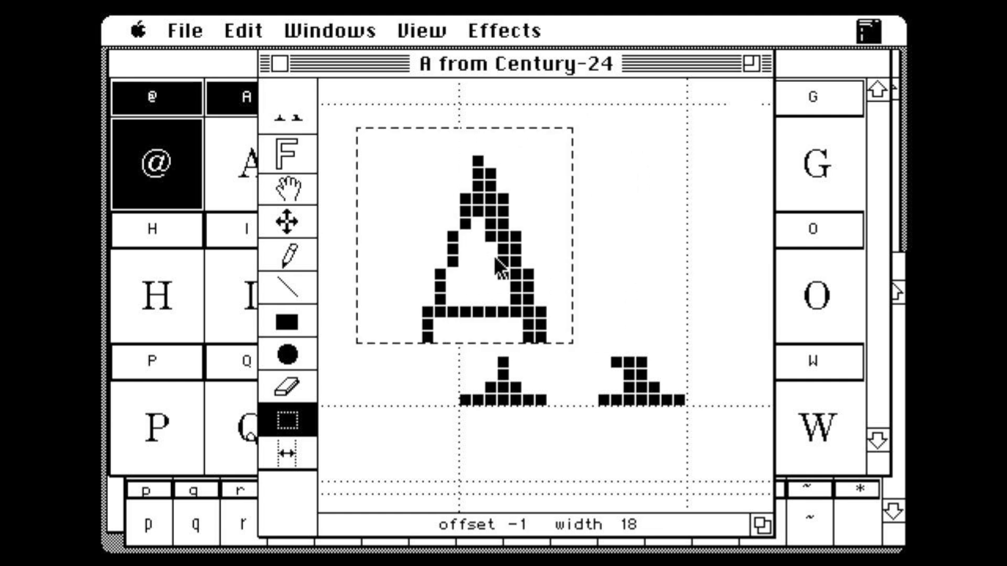
key(BackSpace)
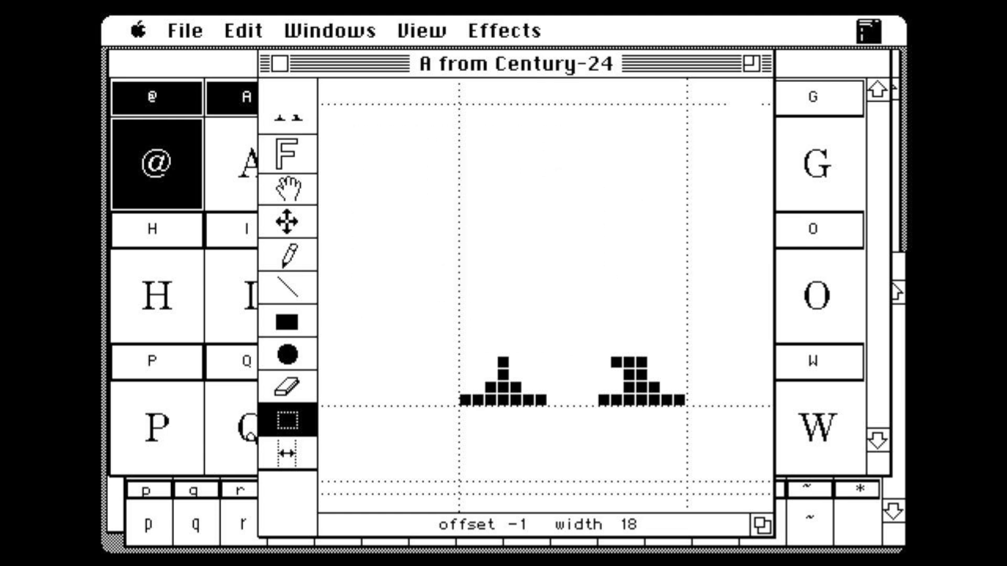
key(ctrl+z)
Try selecting the A's left middle section with the marquee and moving it up and left.
drag(580, 274, 580, 286)
drag(419, 228, 572, 382)
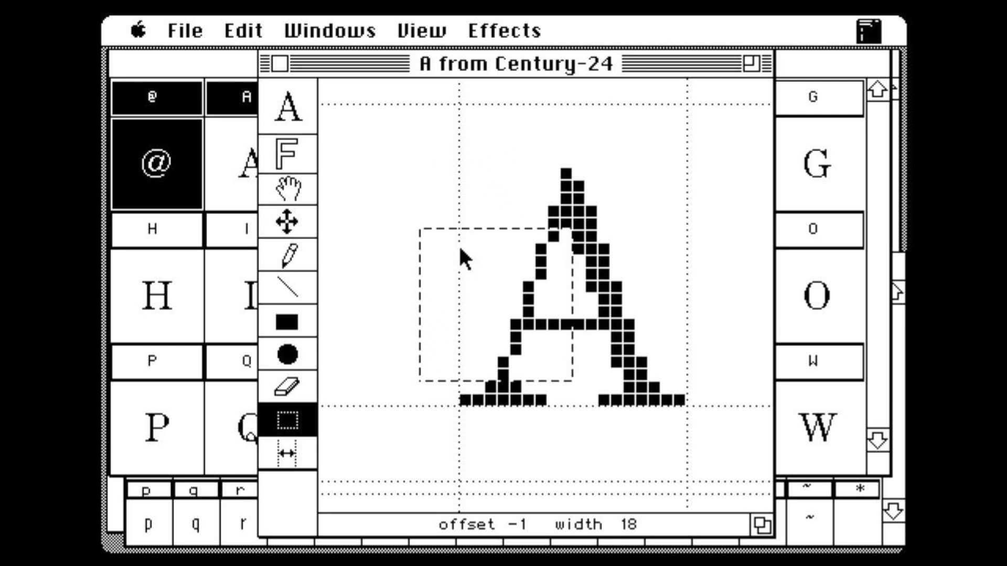
mouse_move(524, 322)
mouse_down()
mouse_move(438, 312)
mouse_move(504, 301)
mouse_up()
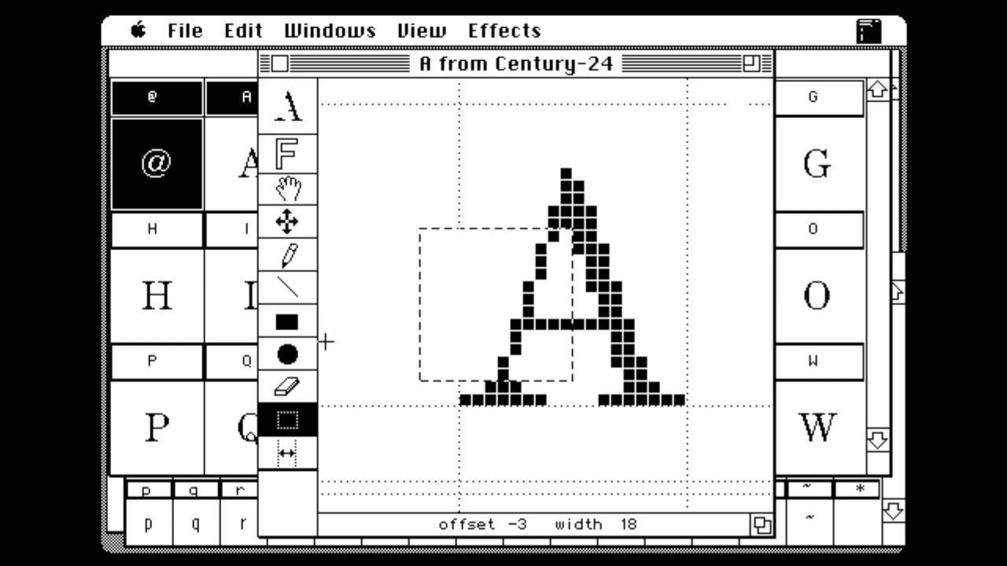
Draw a filled circle overlapping the left side of the A, then undo it.
click(287, 354)
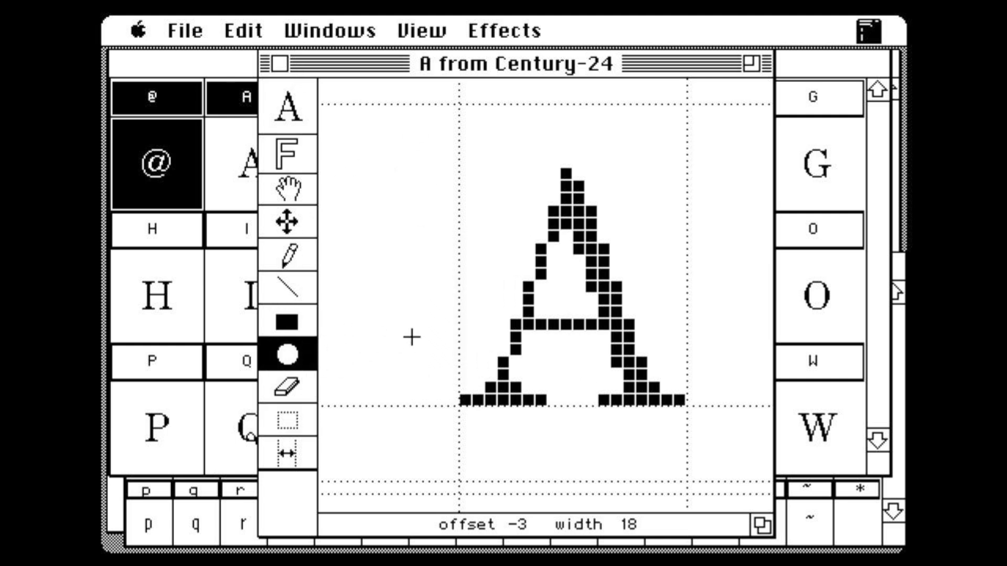
drag(395, 215, 510, 329)
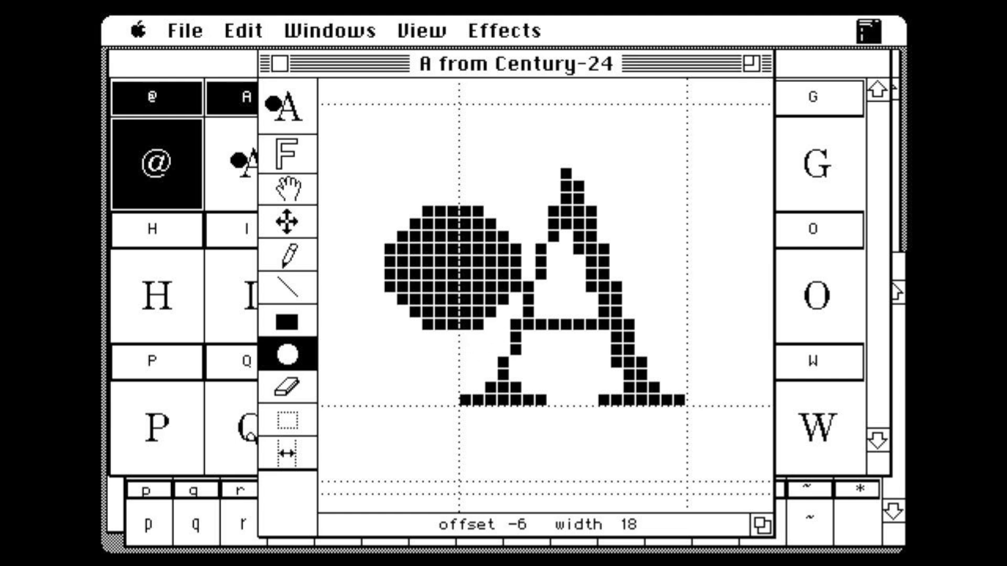
key(ctrl+z)
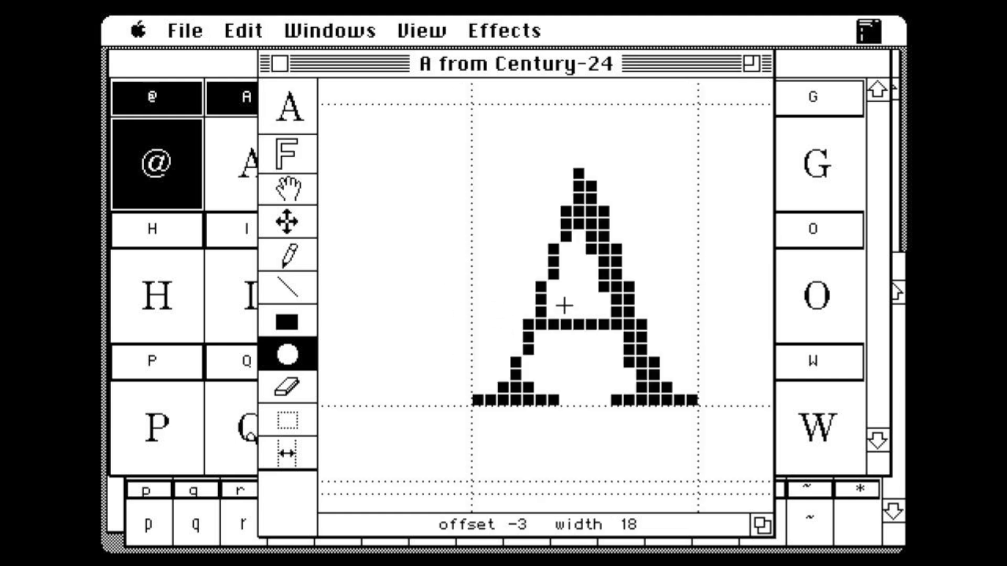
Close the A's editing window and create a new font file named Condensed on the Ye Olde Mac Plus disk.
click(279, 63)
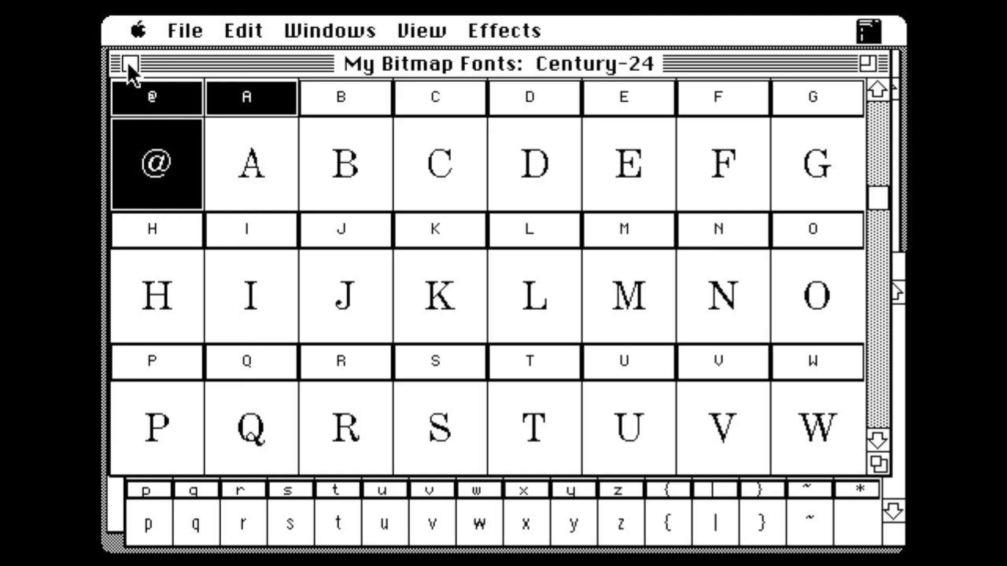
click(186, 22)
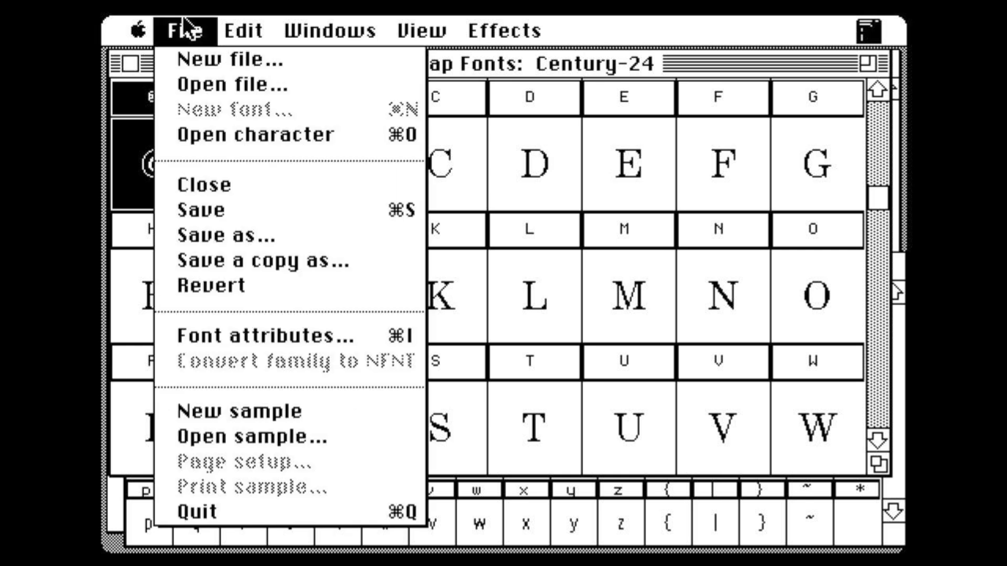
click(193, 60)
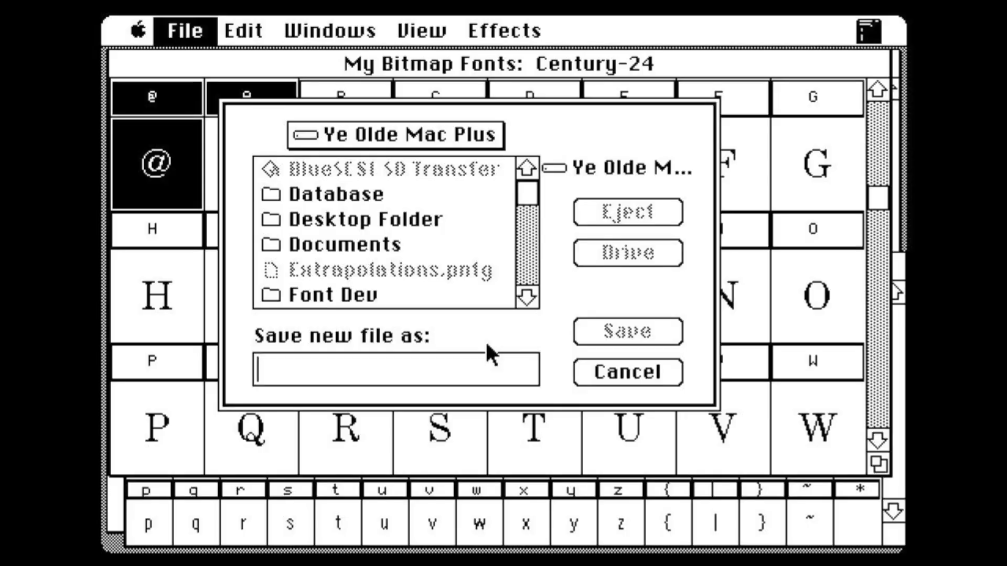
text(Condensed)
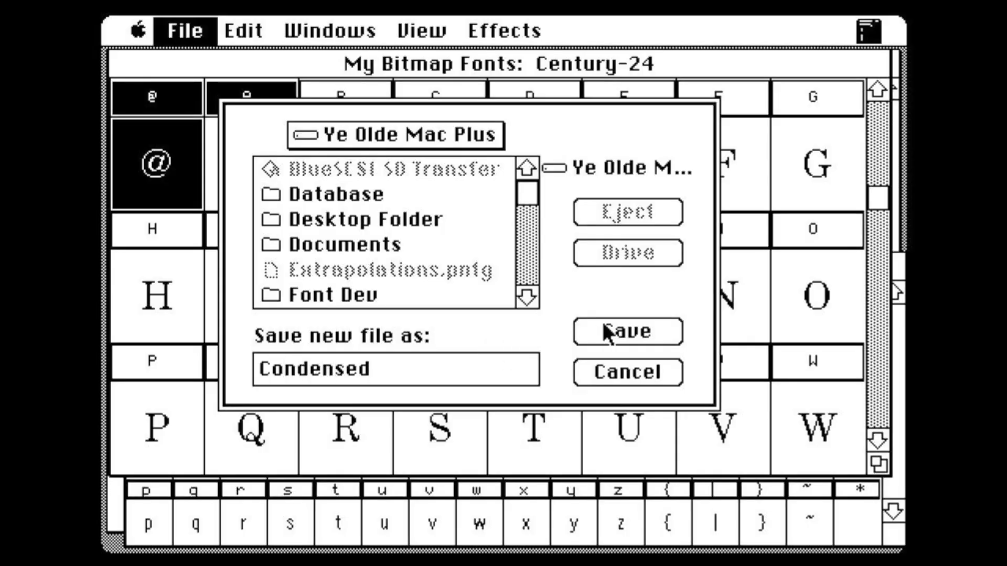
click(602, 331)
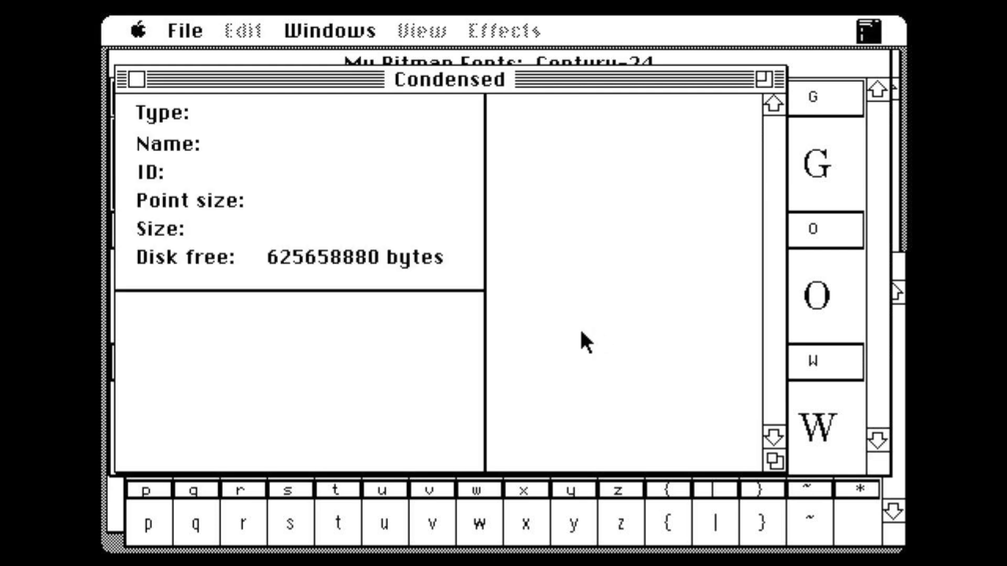
Create a new font of size 12 in the Condensed file.
click(206, 21)
drag(206, 21, 217, 112)
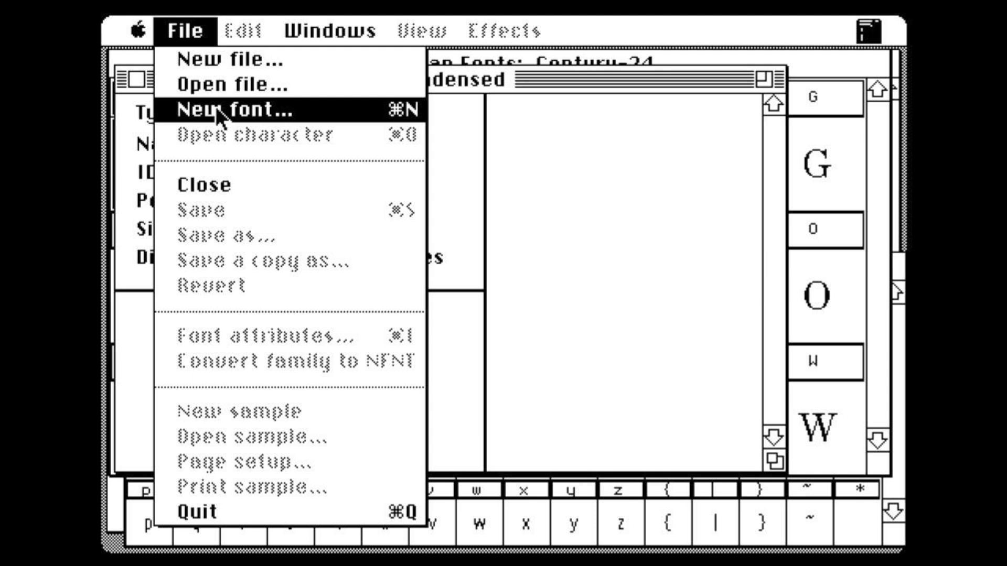
click(216, 108)
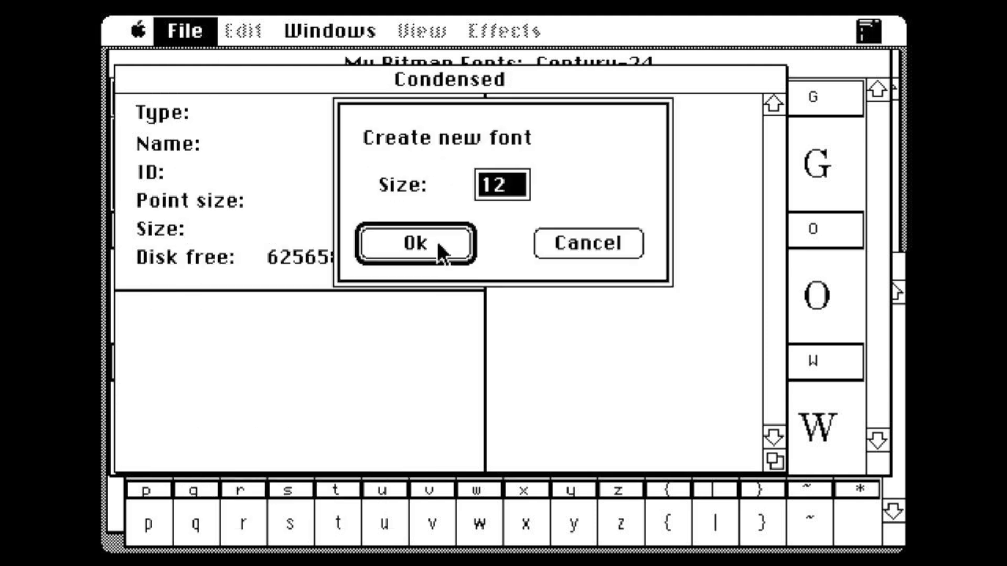
click(447, 243)
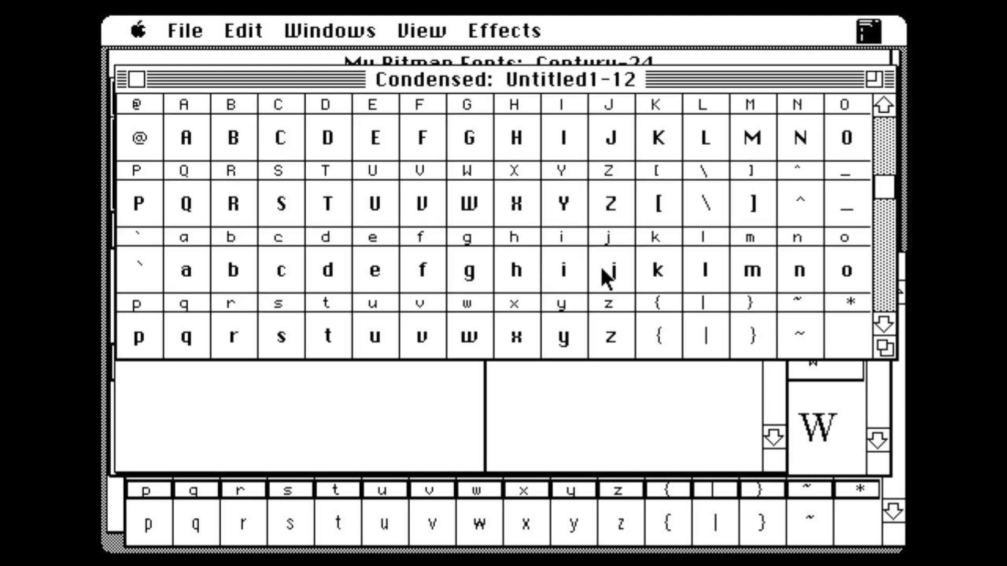
click(252, 21)
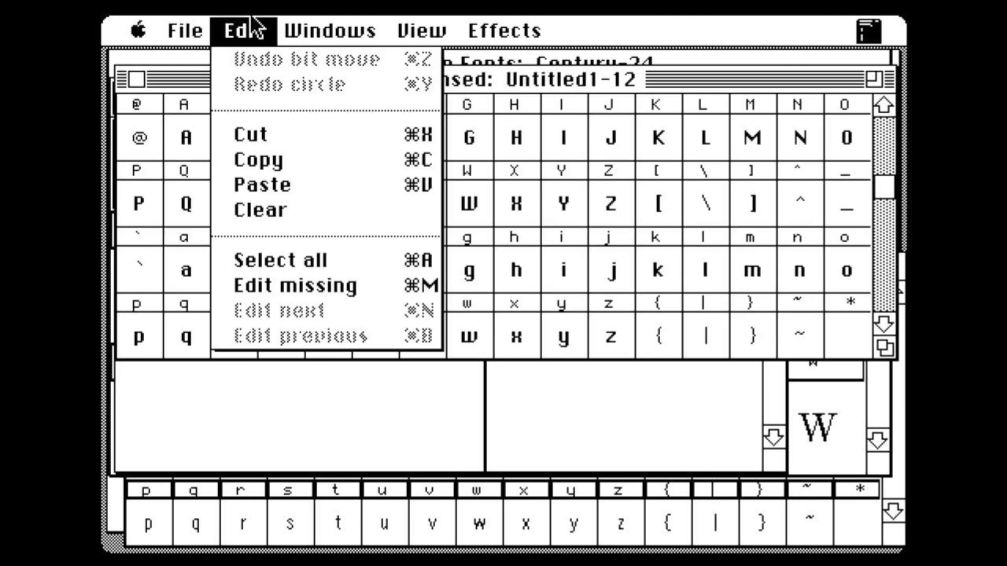
click(251, 18)
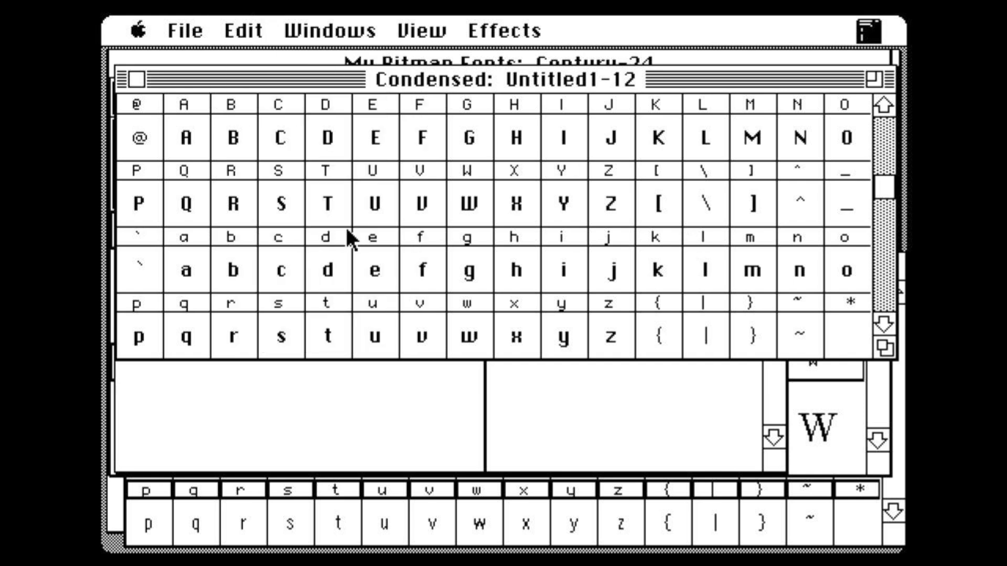
Switch to the paint program and copy the condensed ABCDEFGHIJ lettering from Extrapolations.pntg with a rectangular selection.
click(875, 24)
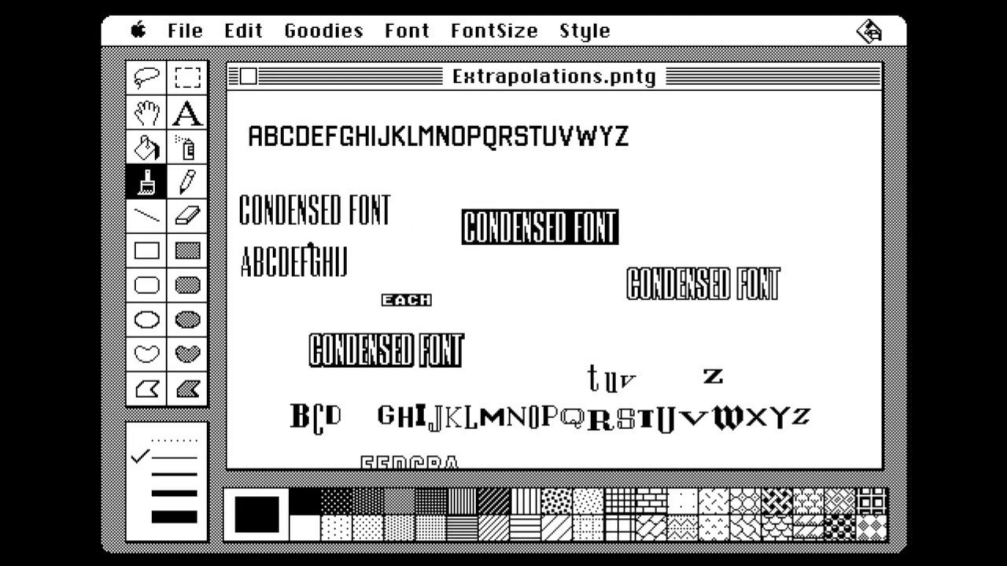
click(182, 80)
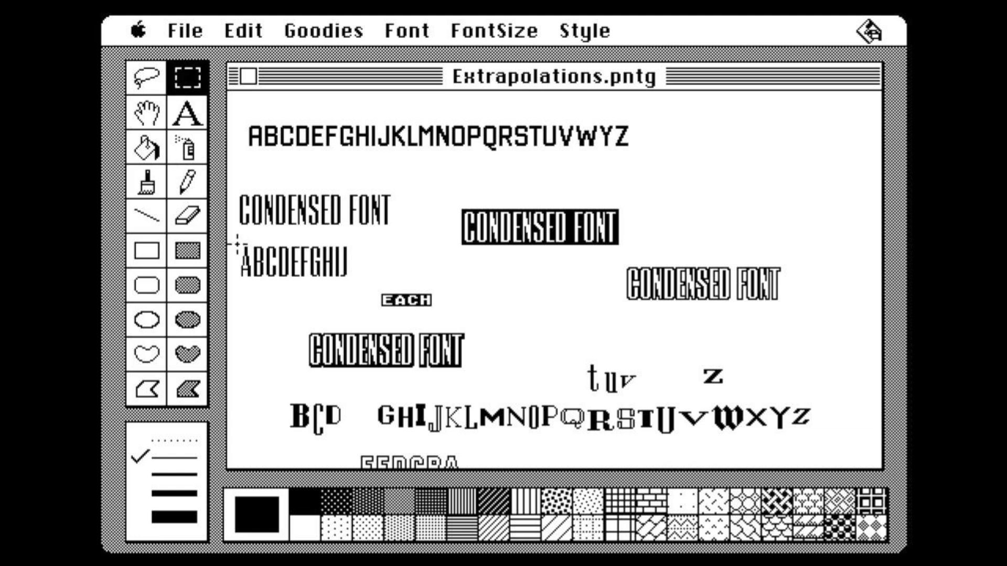
drag(237, 244, 349, 281)
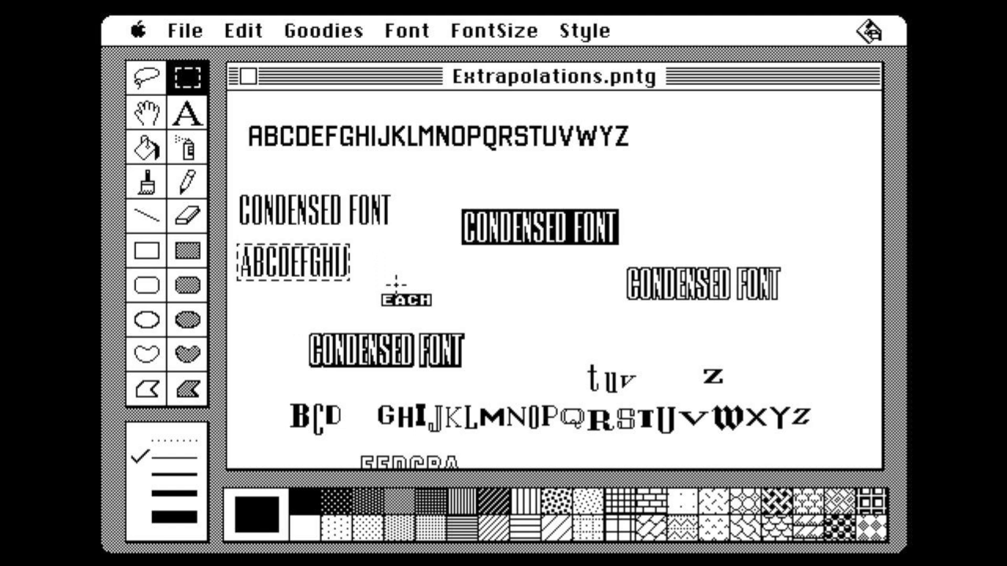
key(super+c)
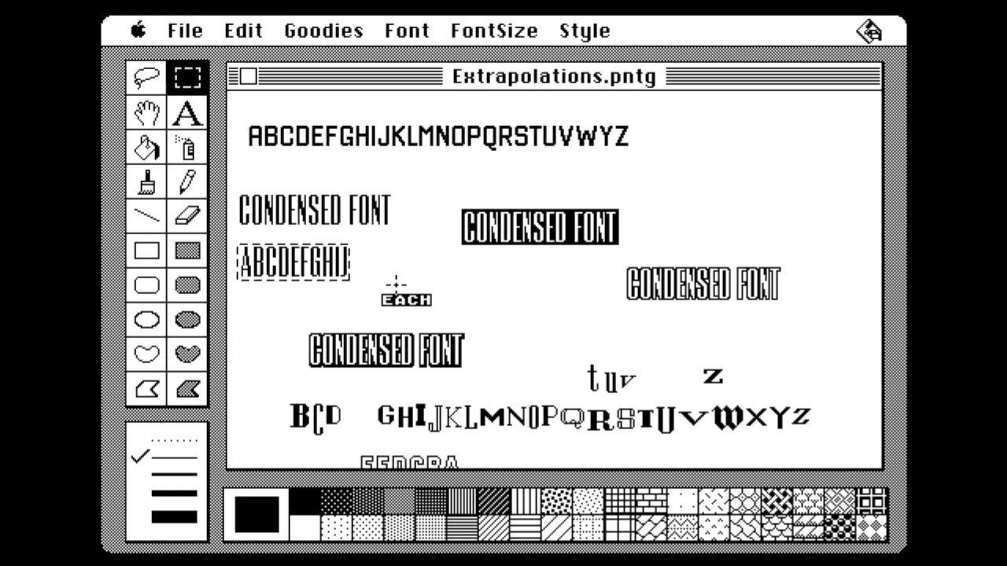
Switch back to the font editor and open the capital A of the new 12-point font for editing.
click(868, 29)
click(868, 26)
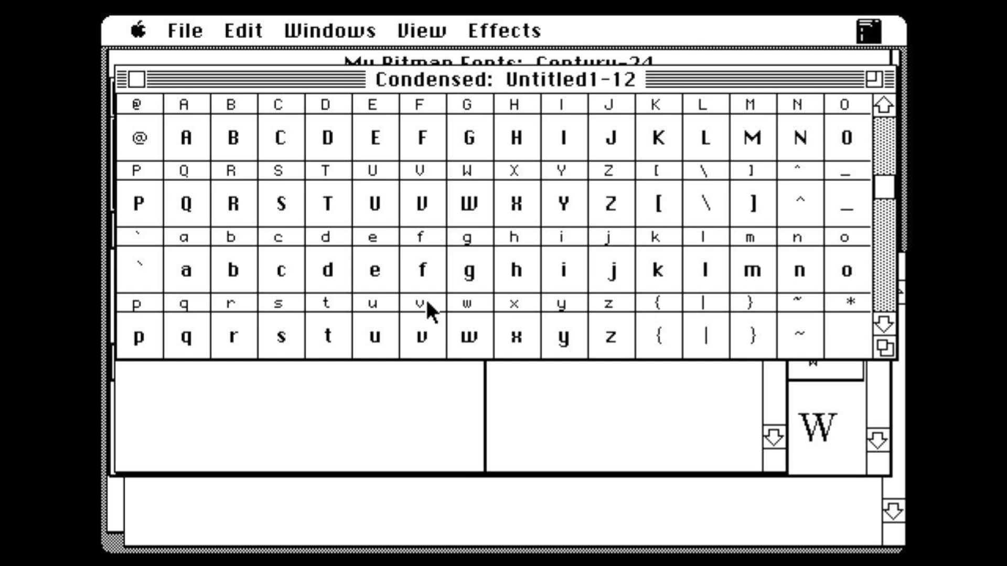
double_click(189, 137)
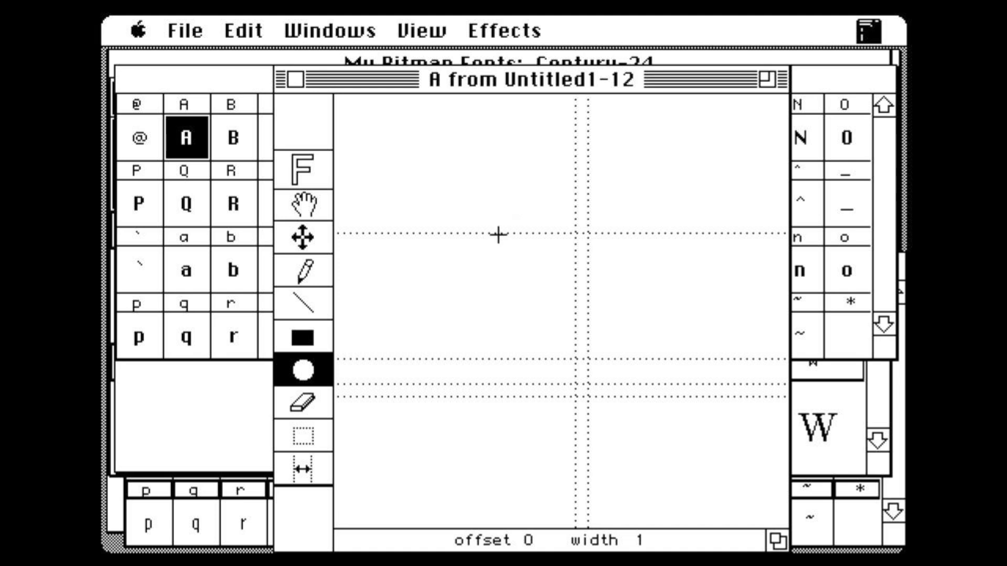
Switch to the paint program, examine the condensed ABCDEFG lettering pixel by pixel in a magnified view, and return to the font editor.
click(873, 21)
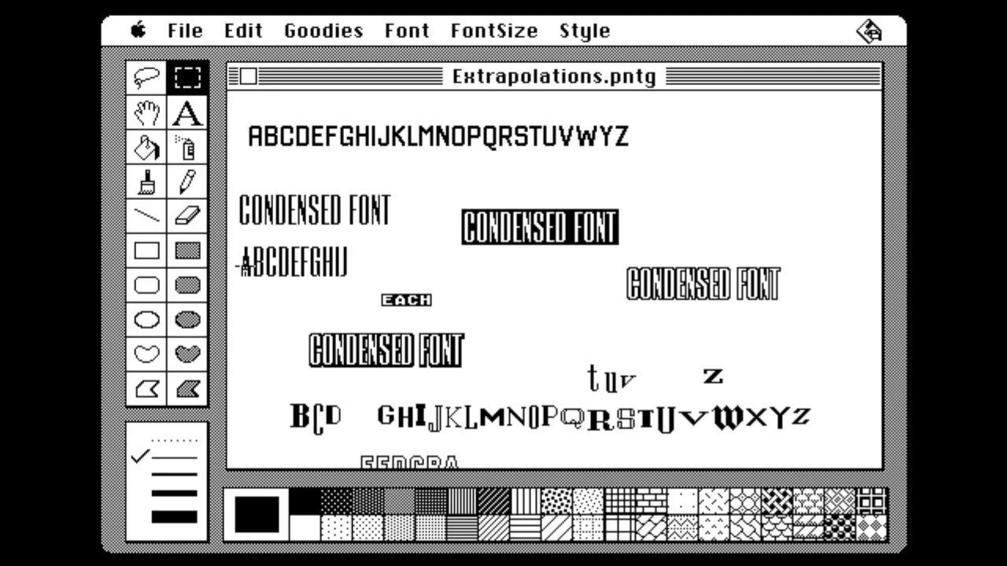
drag(329, 31, 299, 81)
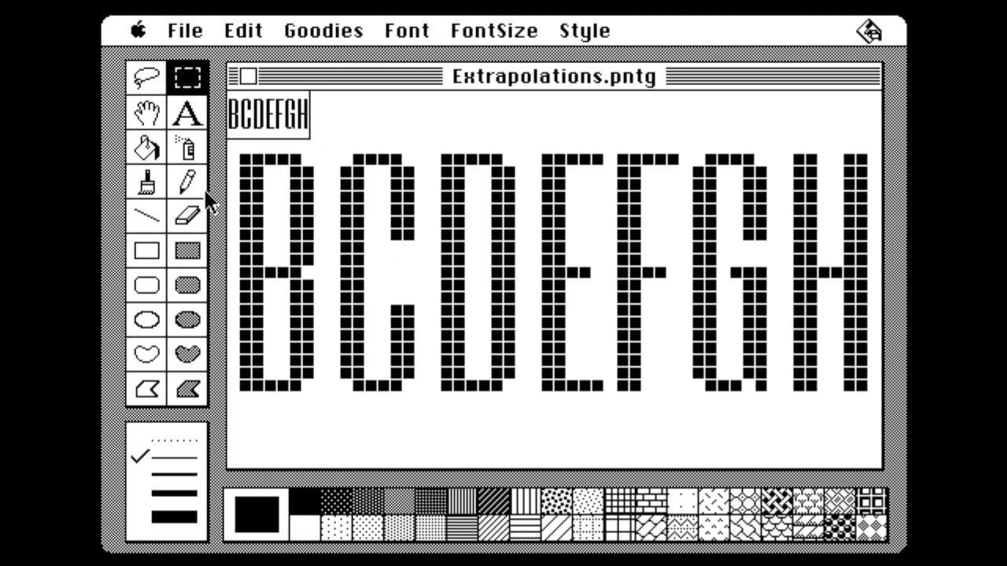
click(136, 120)
mouse_move(320, 218)
mouse_down()
mouse_move(463, 243)
mouse_move(407, 247)
mouse_up()
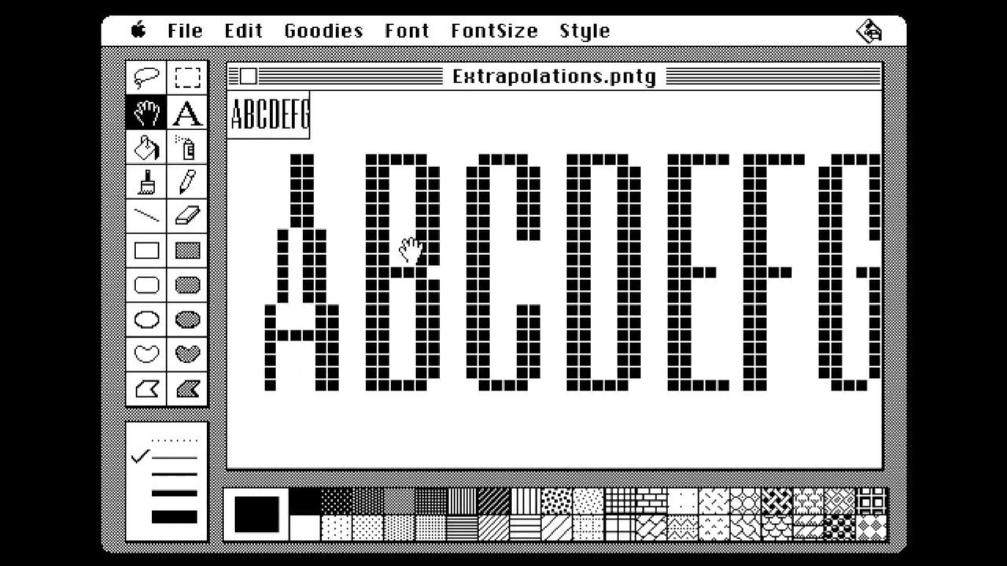
click(187, 185)
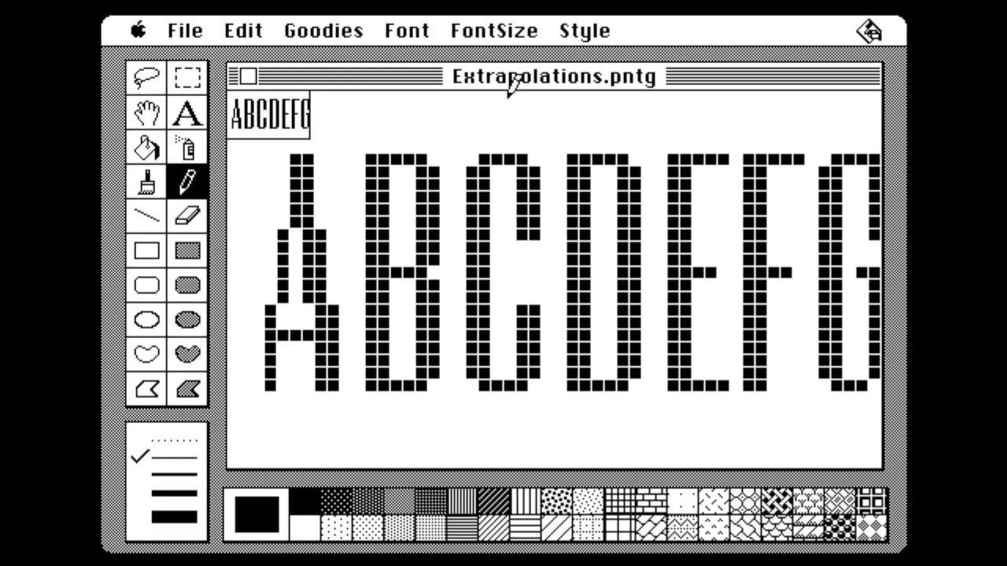
click(871, 31)
click(872, 30)
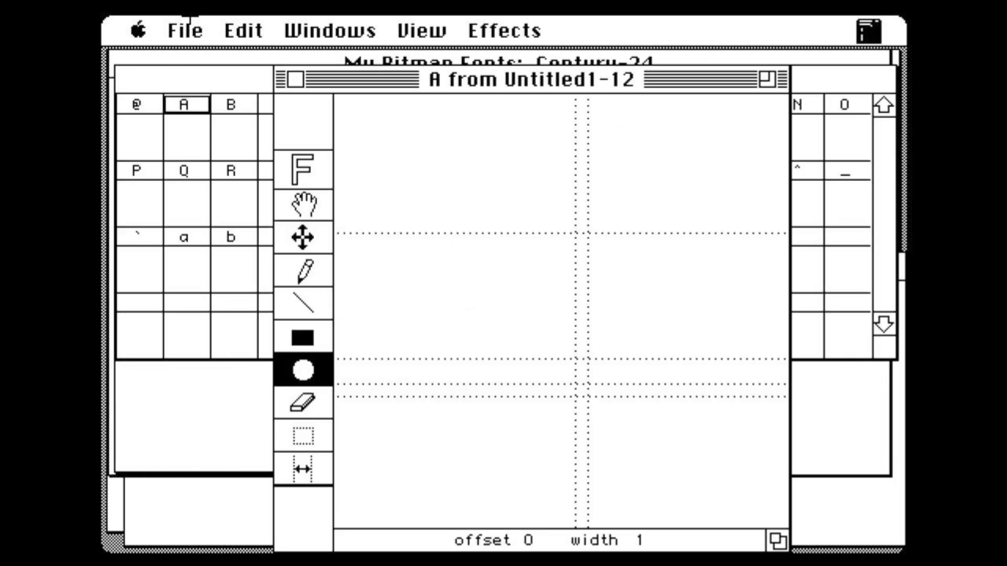
Set the 12-point font's attributes to an ascent of 22 and a descent of 4.
drag(210, 27, 237, 346)
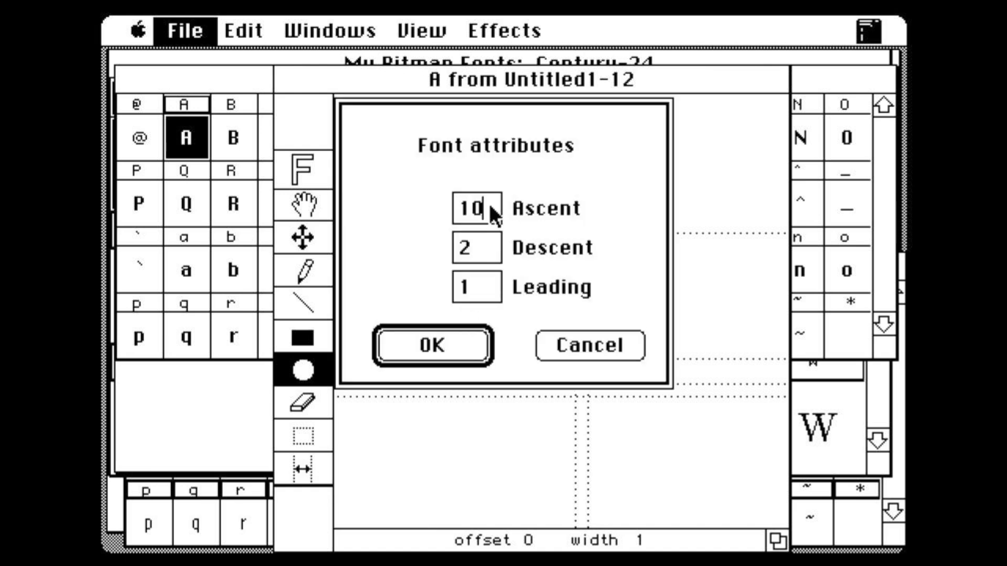
text(22)
click(480, 242)
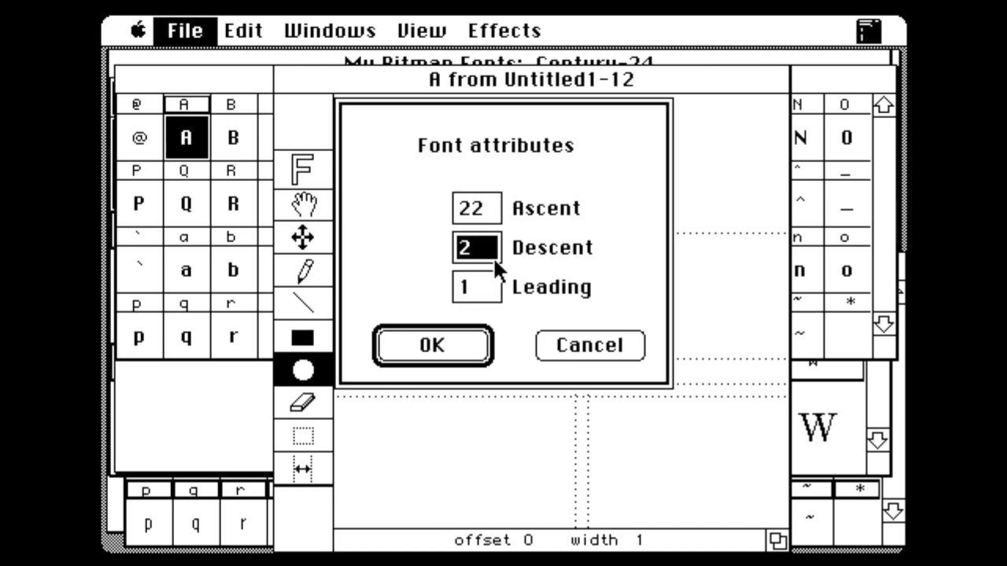
text(4)
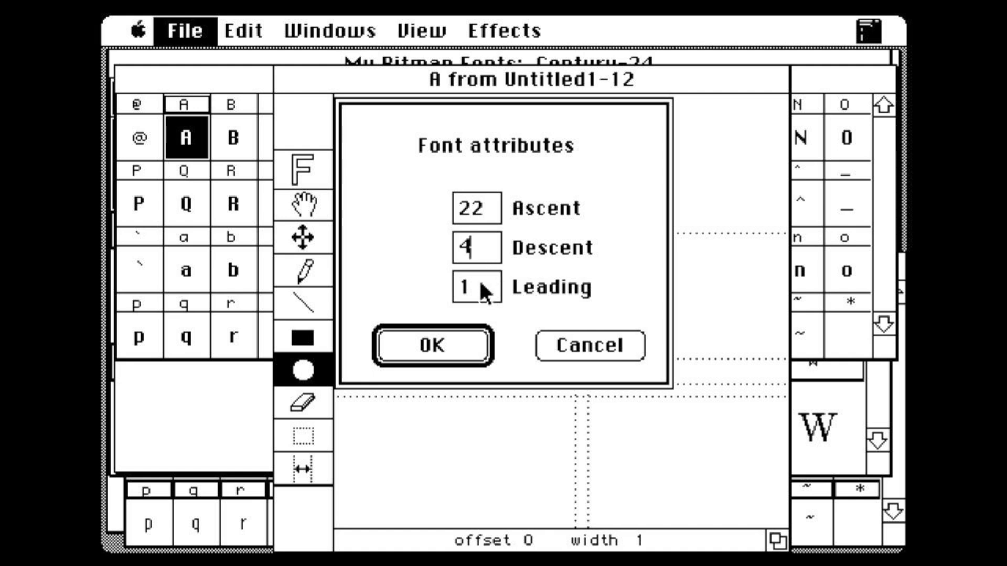
click(453, 345)
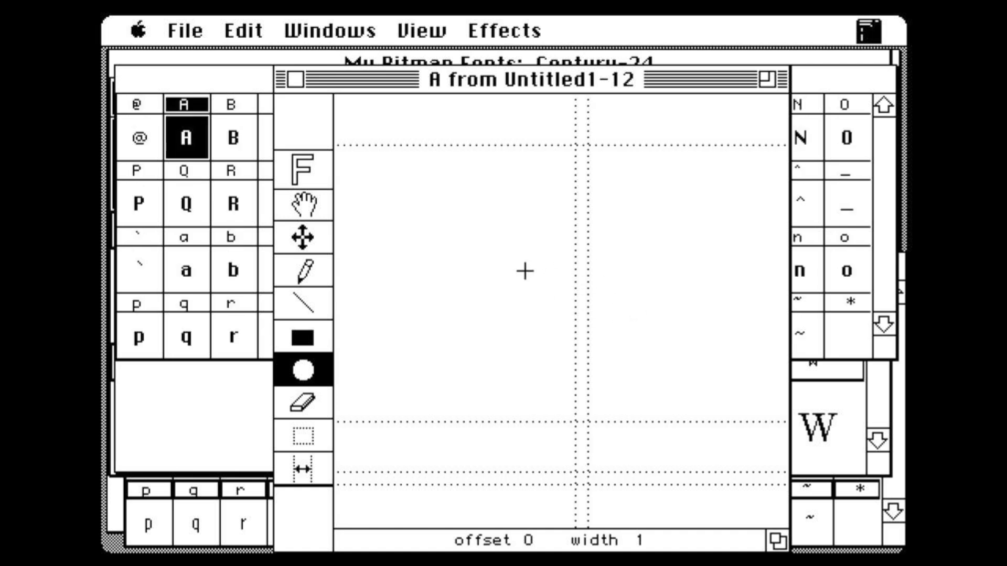
Paste the copied lettering into the capital A and shift it so the A stands on the baseline, one pixel right of the origin.
key(super+v)
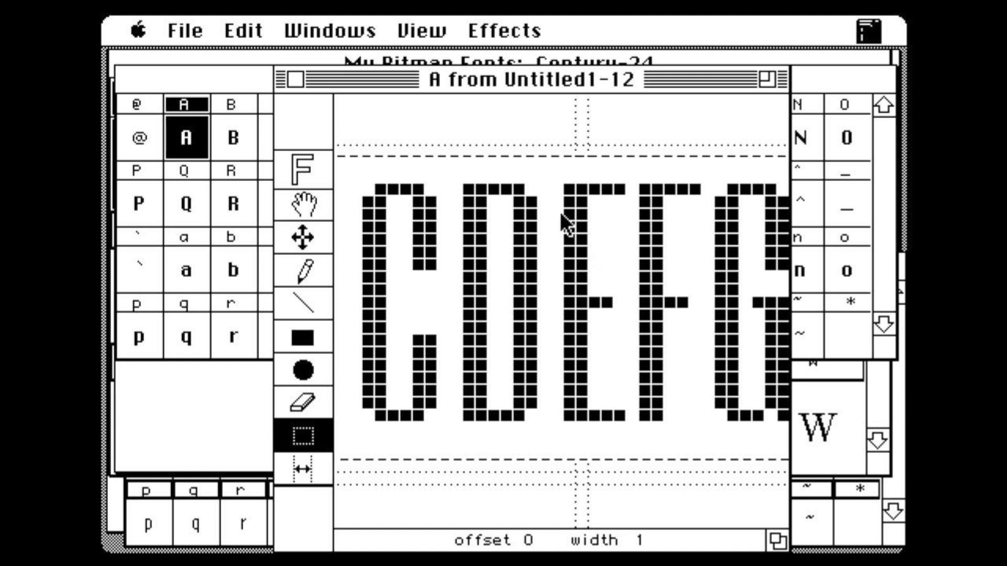
click(547, 143)
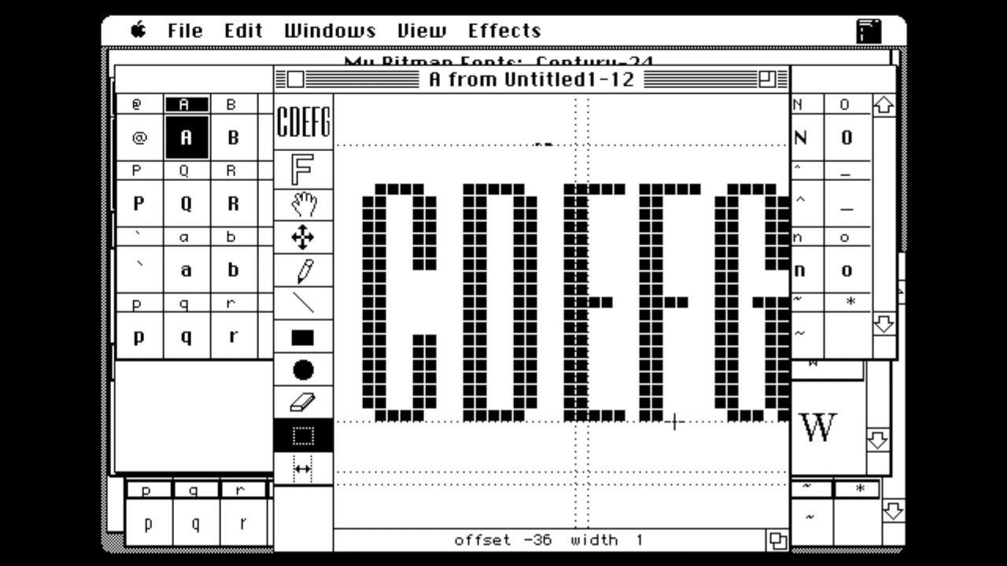
click(303, 237)
drag(416, 272, 681, 275)
drag(450, 270, 606, 281)
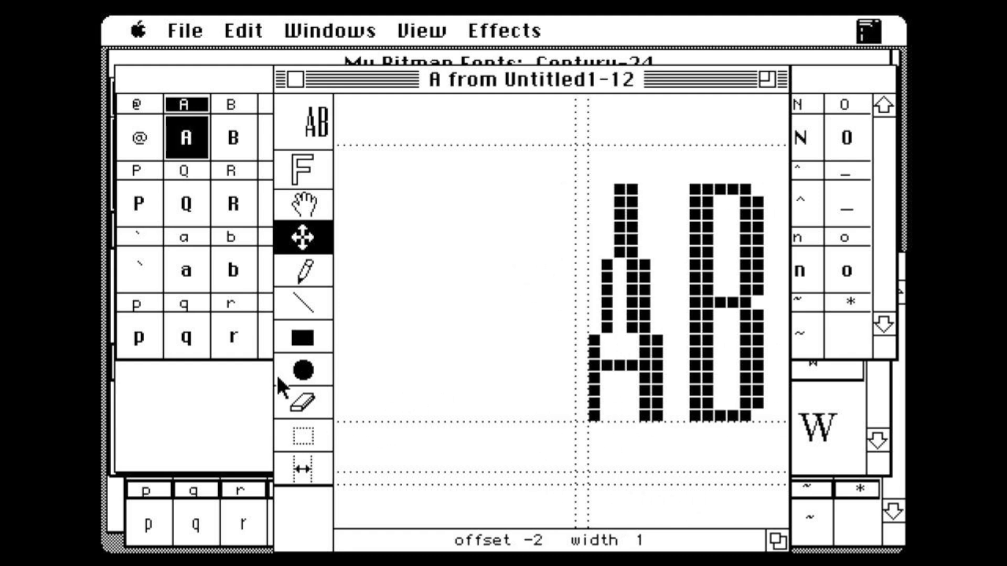
Set the A's character width to 8 and open the font's sample text window below the repositioned editing window.
click(303, 468)
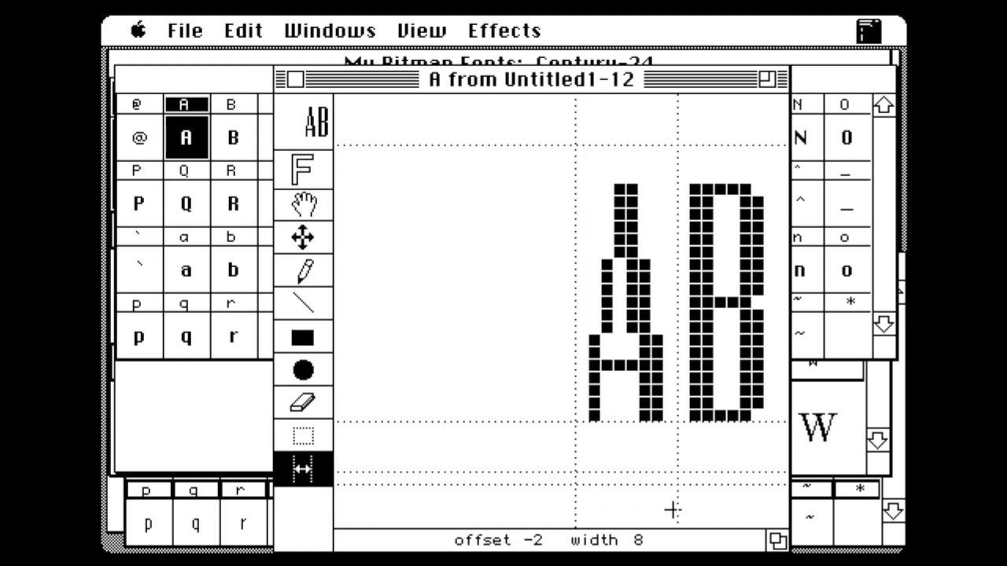
drag(658, 84, 509, 73)
drag(201, 25, 231, 405)
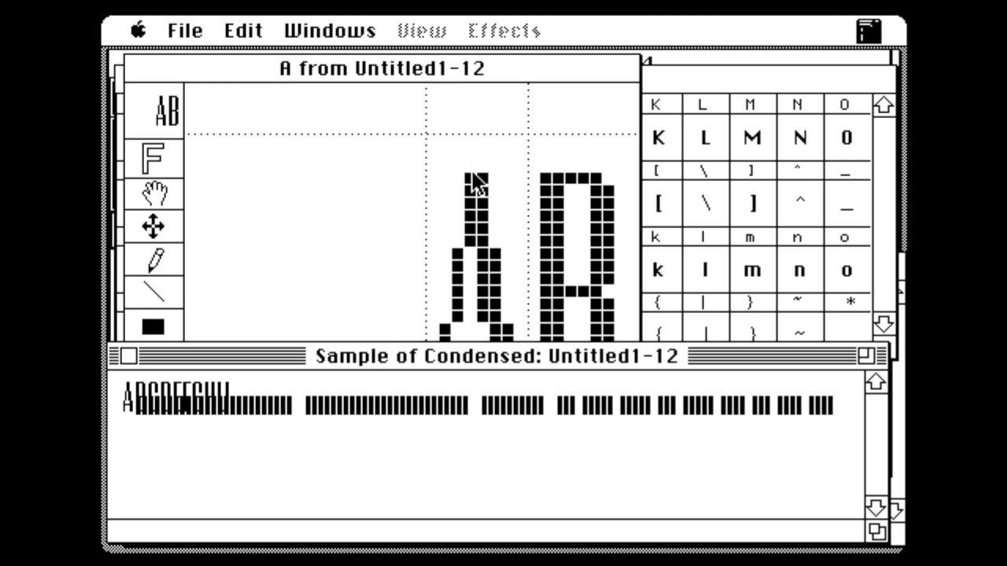
click(397, 188)
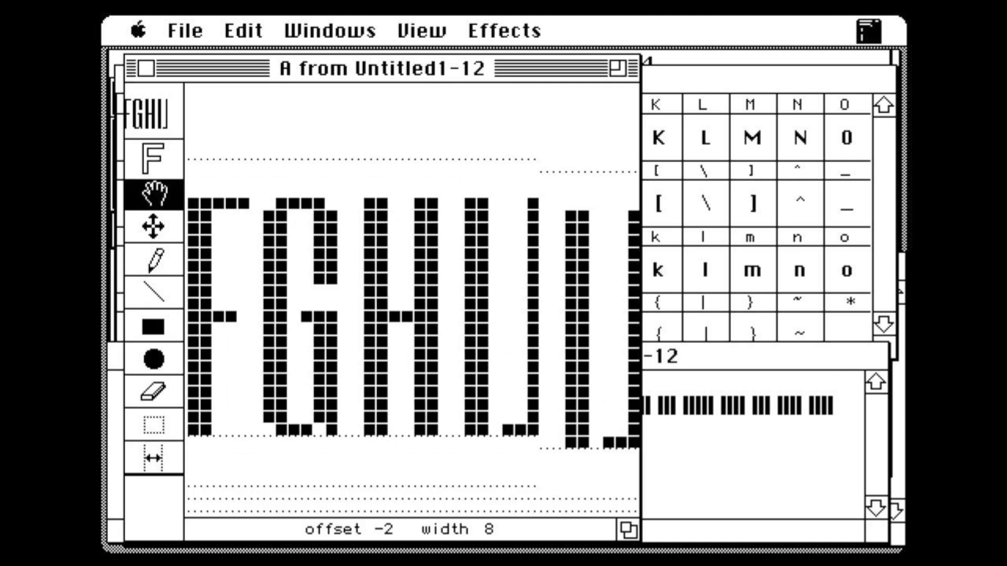
Cut the letter B out of the lettering in character A and paste it into character B.
drag(582, 336, 567, 301)
drag(334, 271, 585, 271)
drag(294, 271, 447, 283)
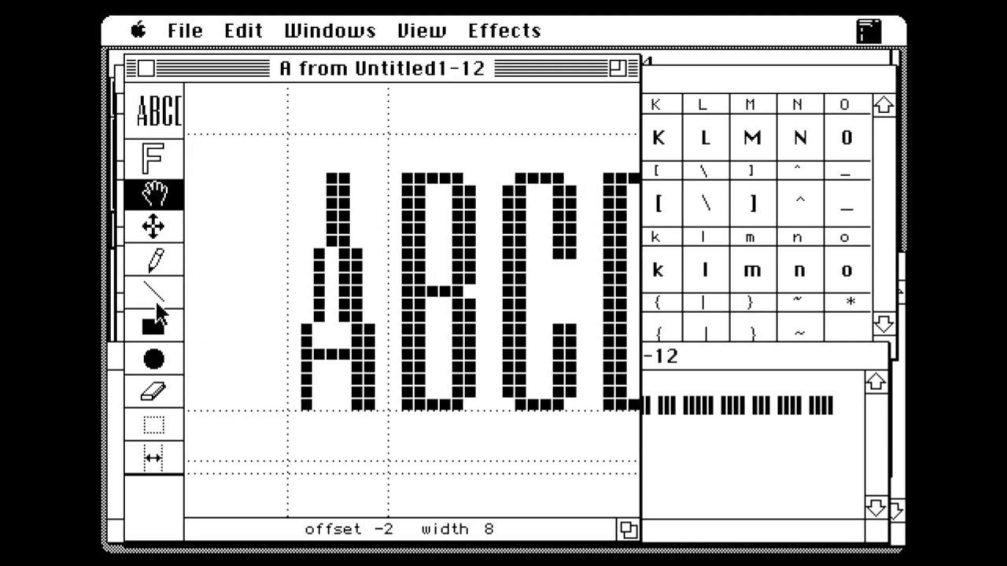
click(156, 426)
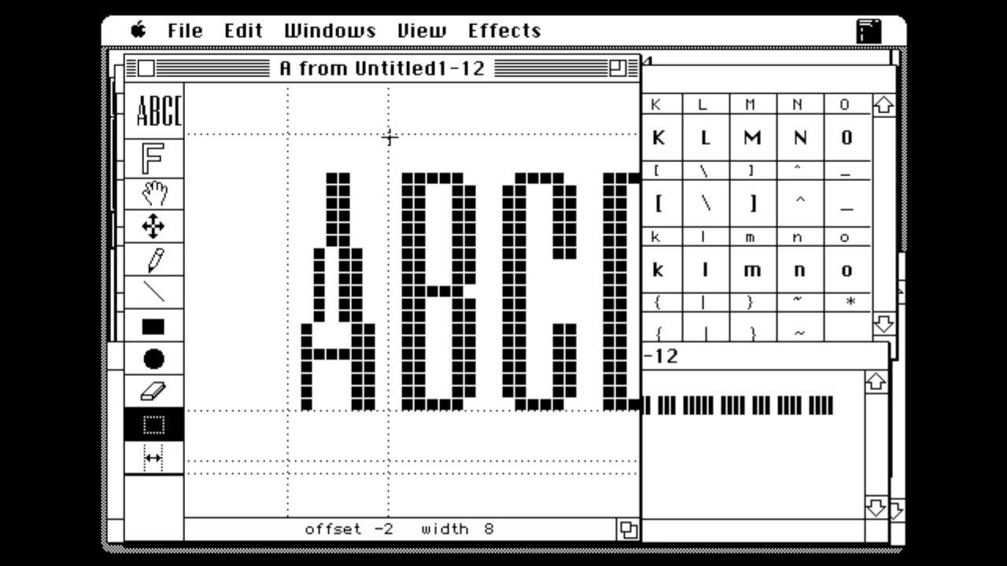
drag(393, 157, 488, 435)
key(super+x)
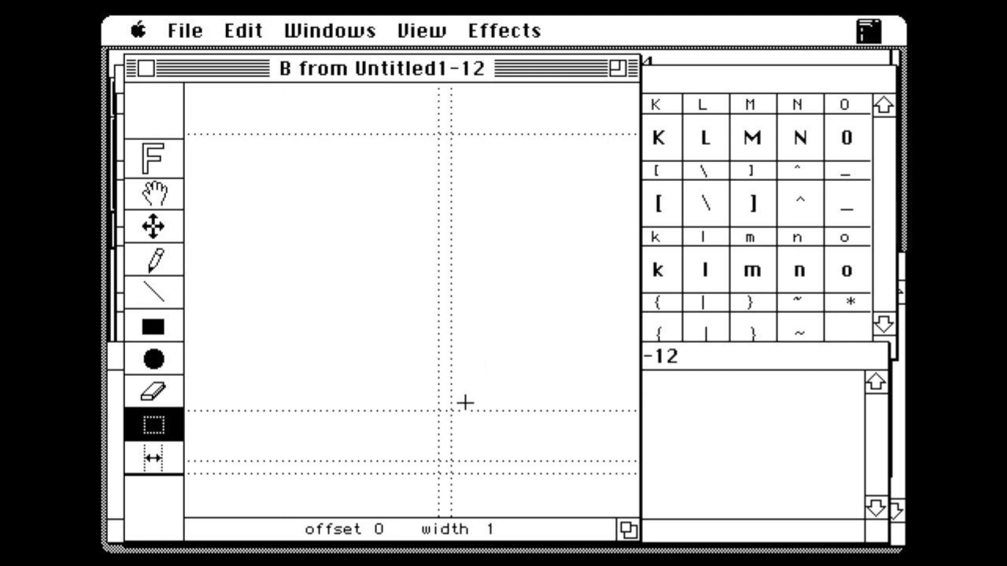
key(super+v)
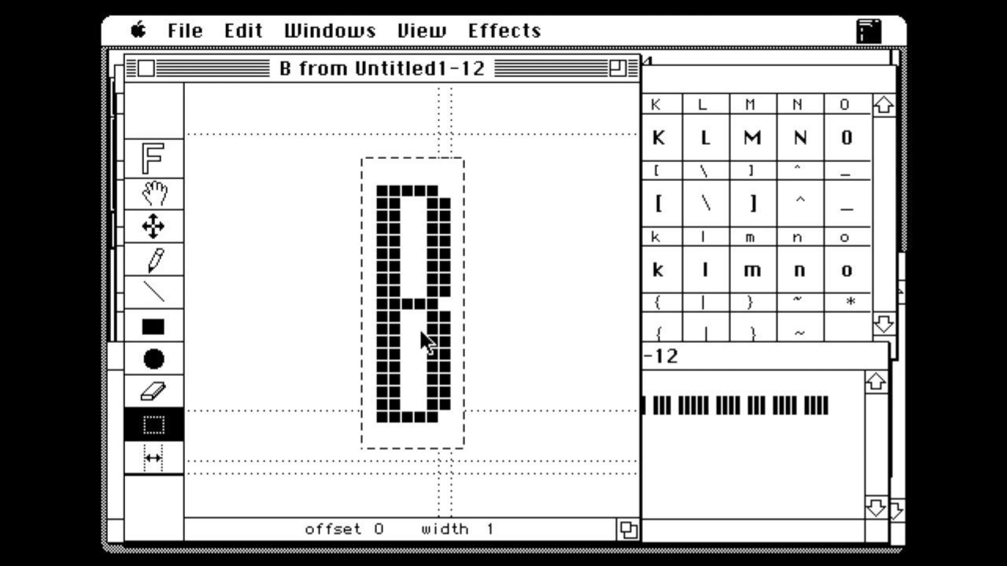
Move the pasted B onto the baseline, one pixel right of the origin, and set its character width to 8.
click(154, 227)
drag(411, 293, 485, 276)
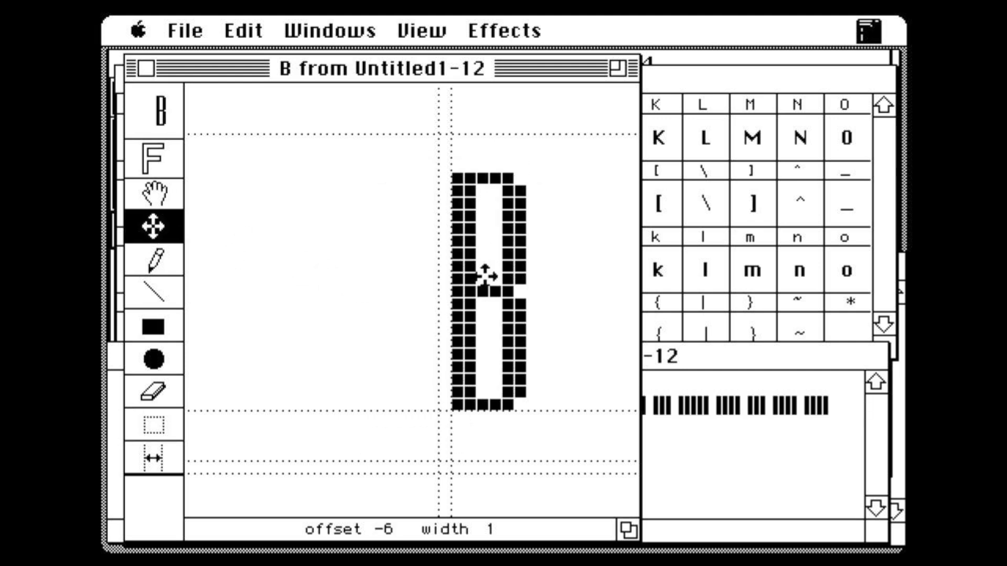
click(158, 459)
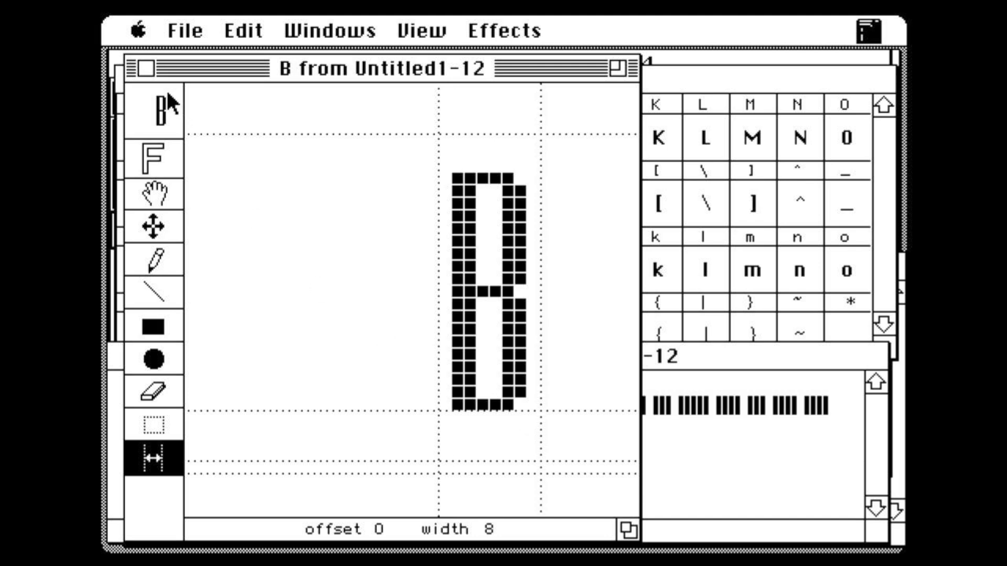
Cut the letter C out of the lettering in character A and paste it into character C.
key(shift+a)
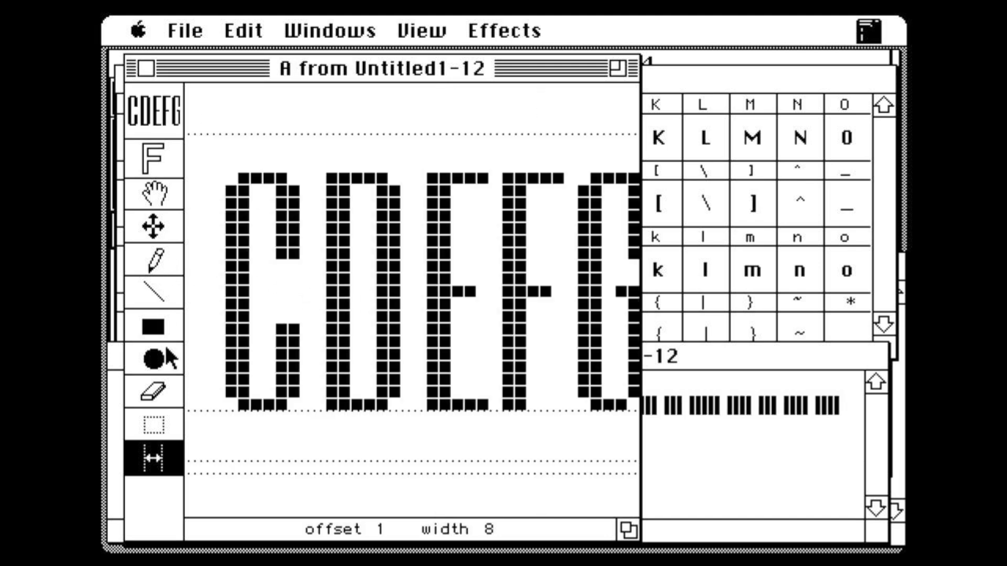
click(155, 423)
drag(211, 158, 313, 435)
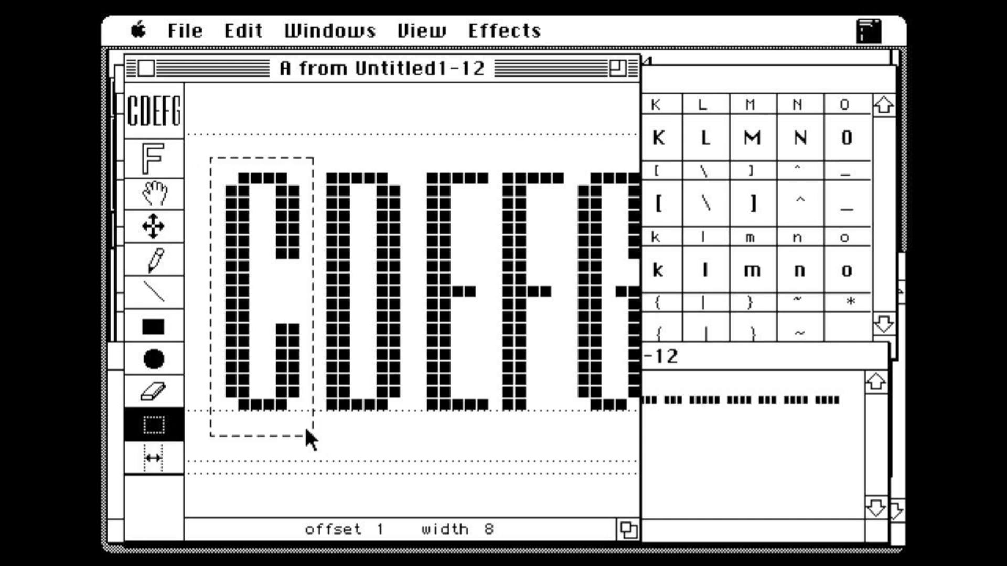
key(super+x)
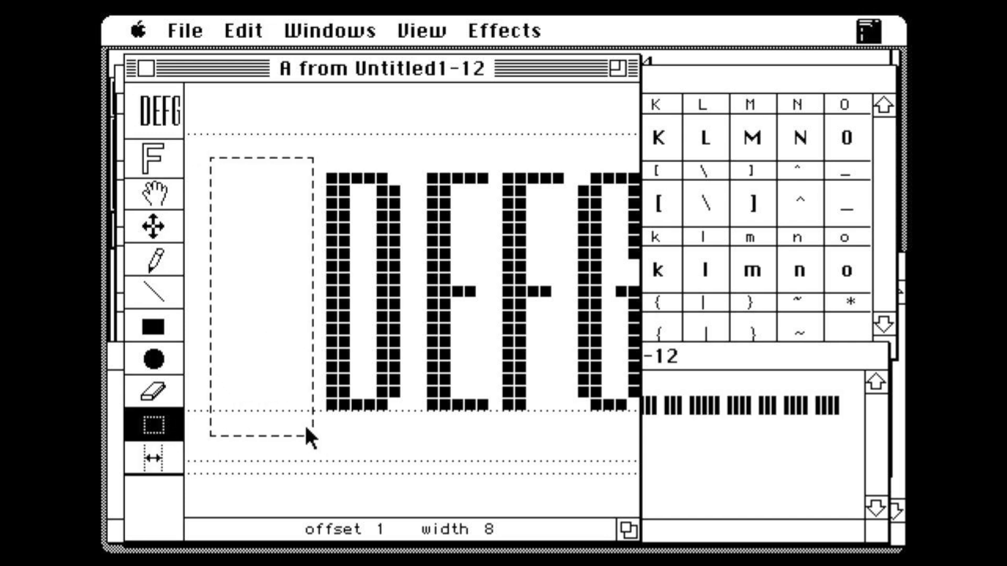
key(shift+c)
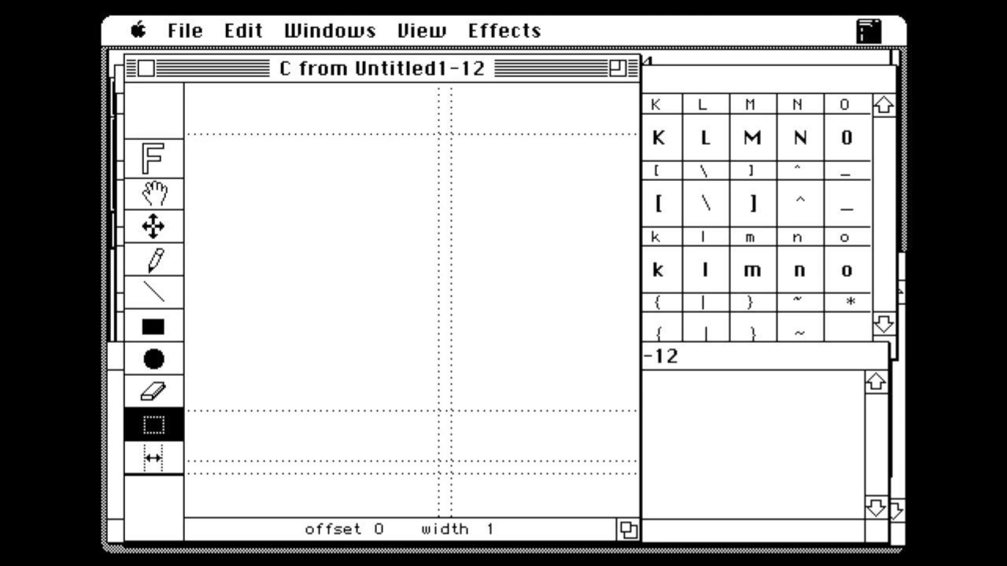
key(super+v)
Align the pasted C on the baseline, one pixel right of the origin, and set its character width to 8.
click(155, 229)
drag(401, 304, 477, 304)
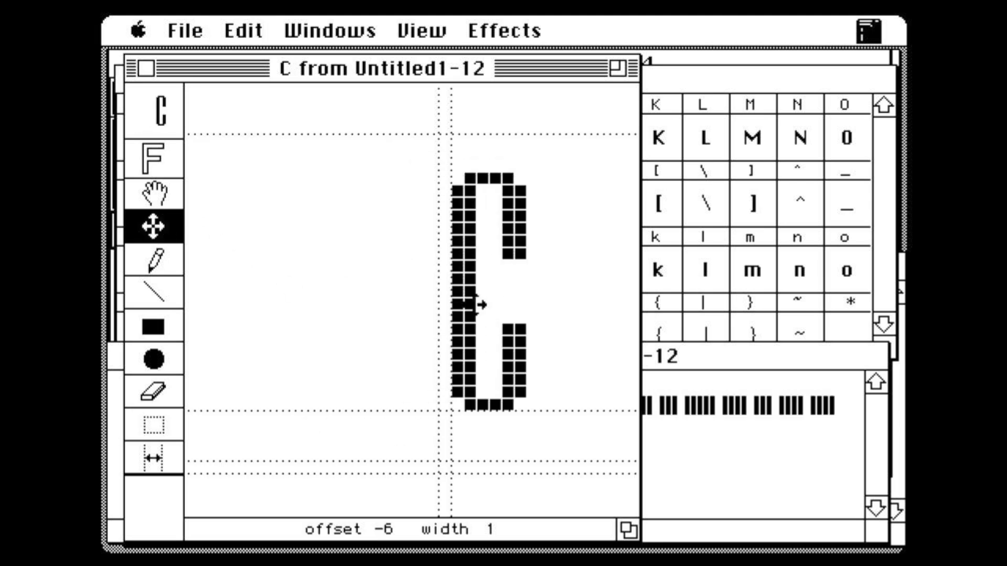
click(159, 462)
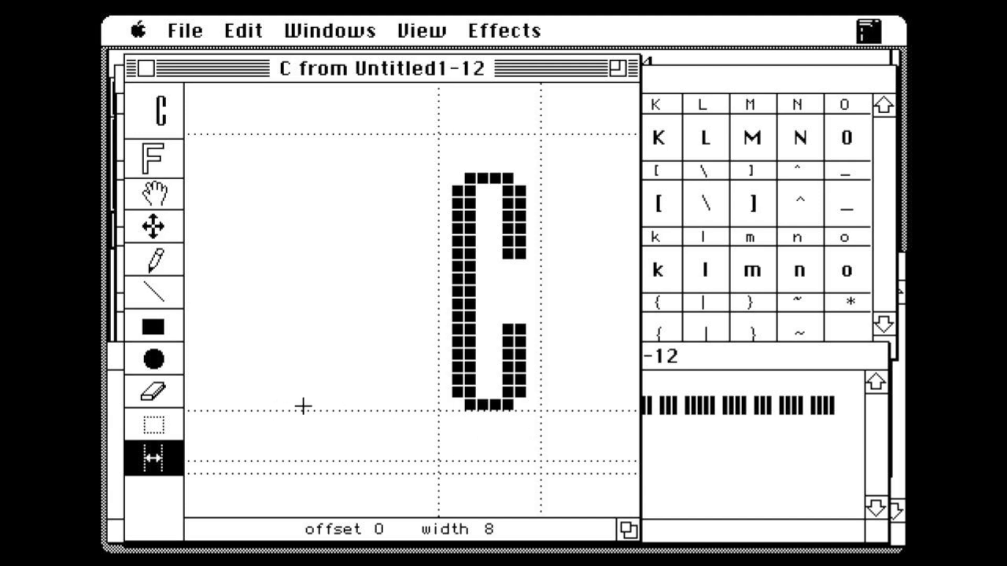
Cut the letter D out of the lettering in character A and paste it into character D.
key(shift+a)
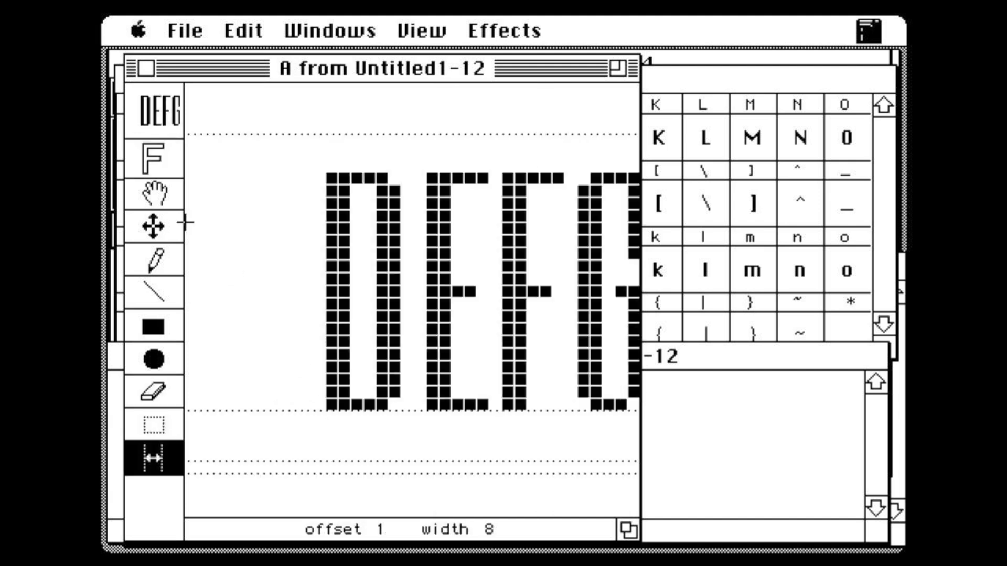
click(161, 424)
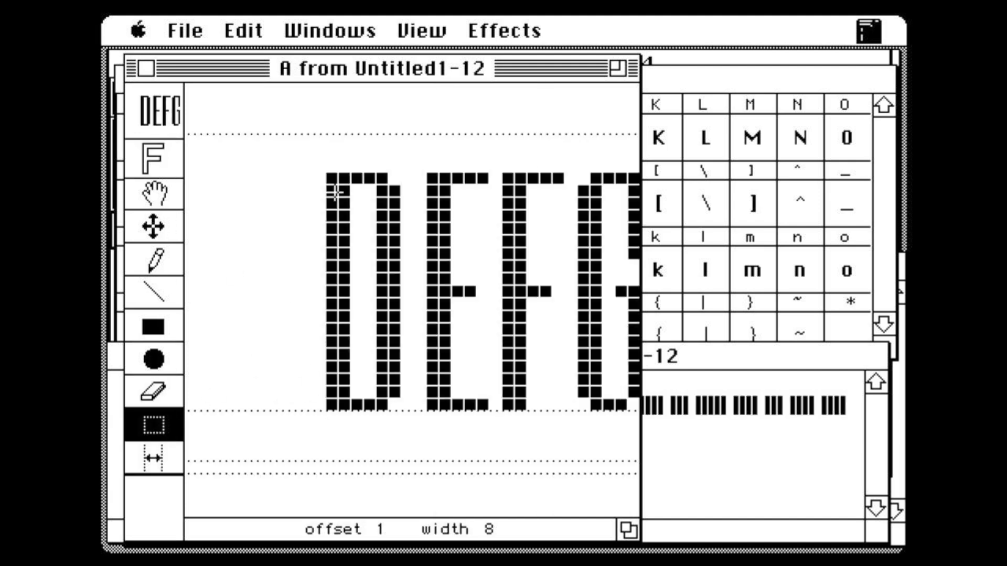
drag(299, 158, 414, 424)
key(super+c)
key(super+x)
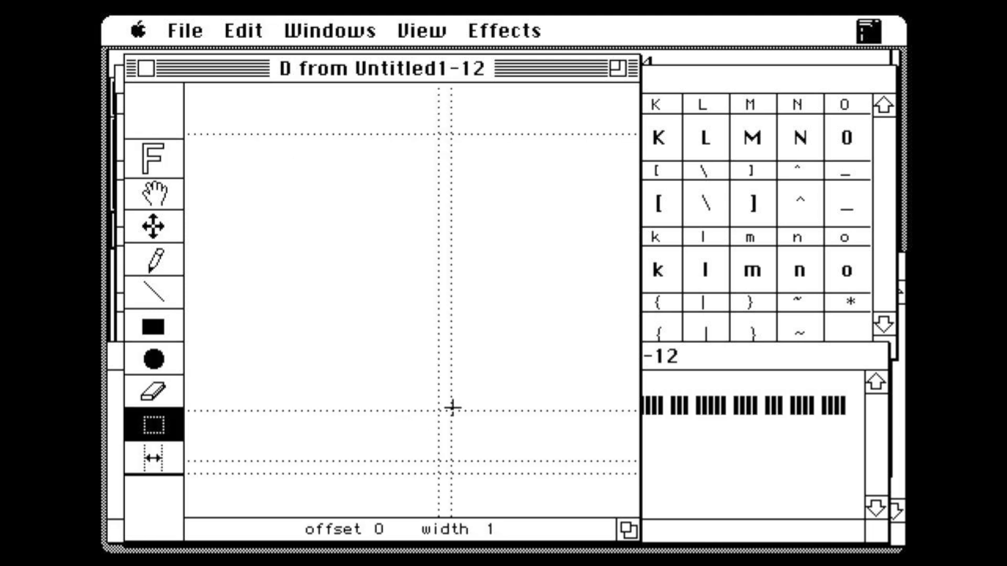
key(super+v)
Place the pasted D on the baseline, one pixel right of the origin, and set its character width to 8.
click(157, 232)
drag(437, 341, 504, 328)
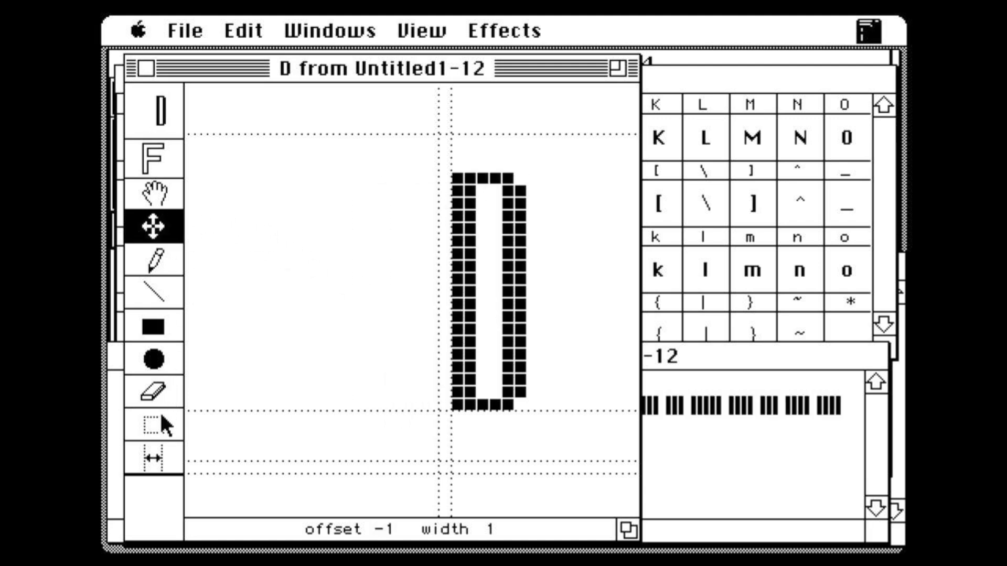
click(156, 456)
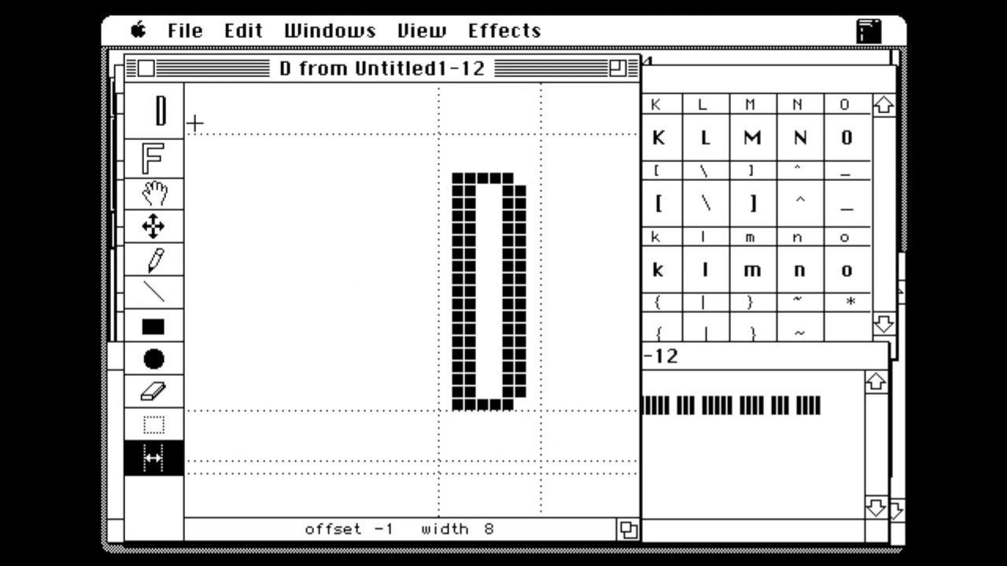
Cut the letter E out of the lettering in character A and paste it into character E.
key(super+v)
click(176, 419)
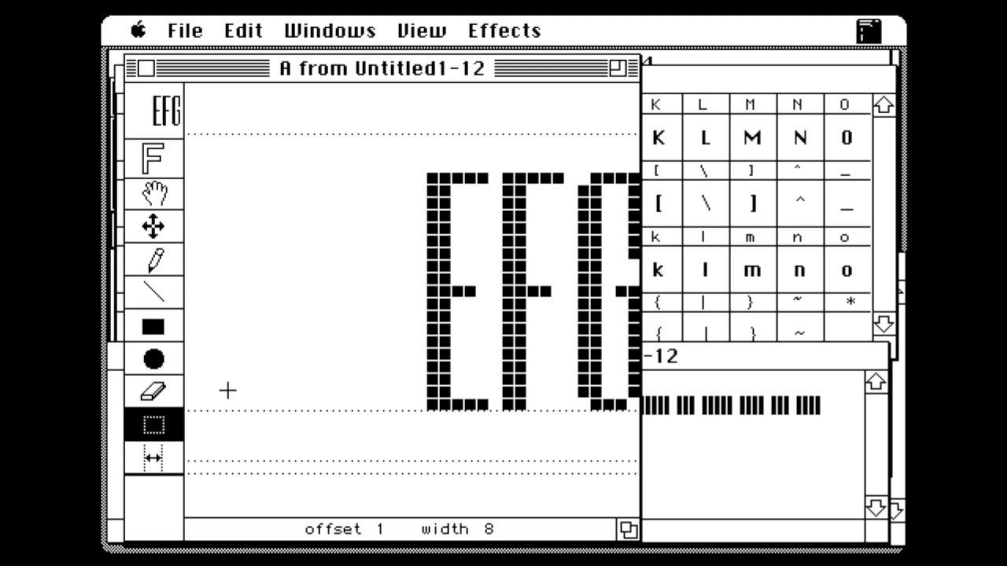
drag(417, 164, 497, 434)
key(super+x)
click(383, 277)
key(shift+e)
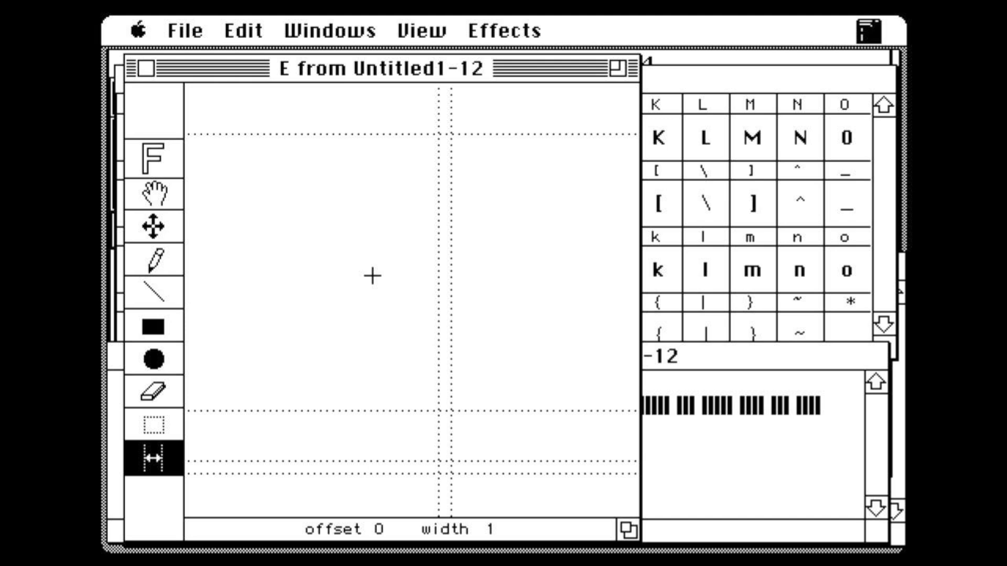
key(super+v)
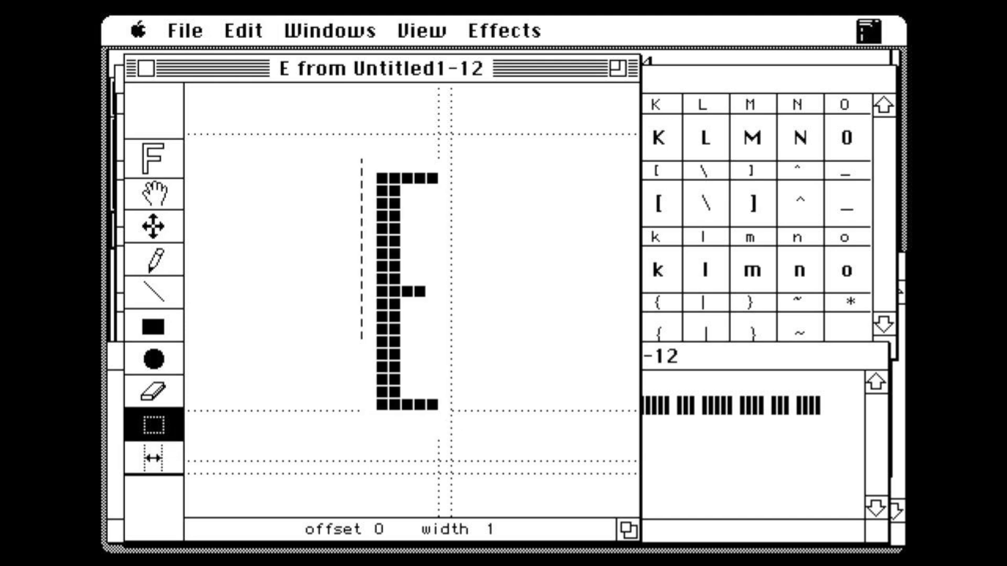
Place the pasted E on the baseline, one pixel right of the origin, set its character width to 7, and check the font sample.
click(153, 227)
drag(382, 281, 451, 281)
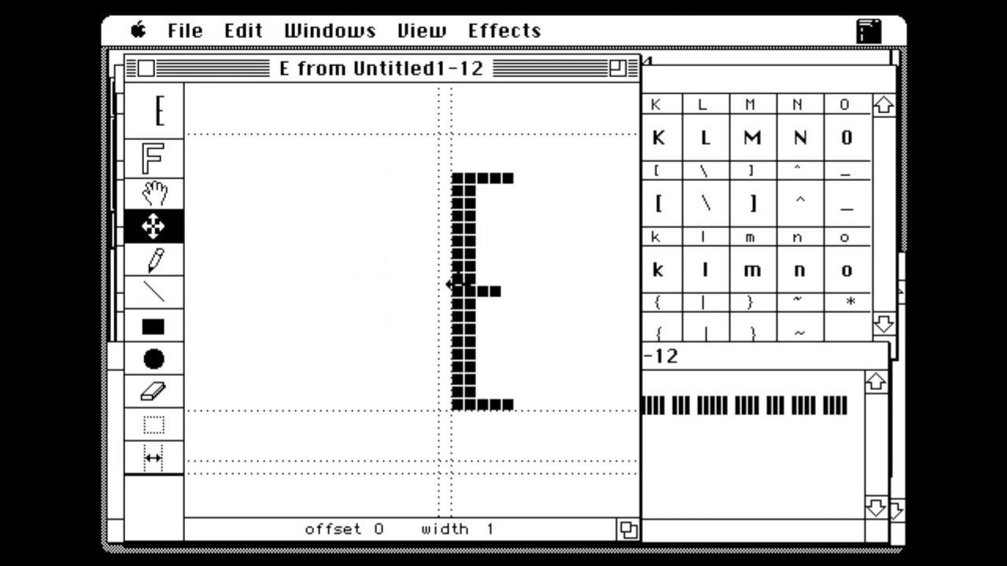
click(153, 458)
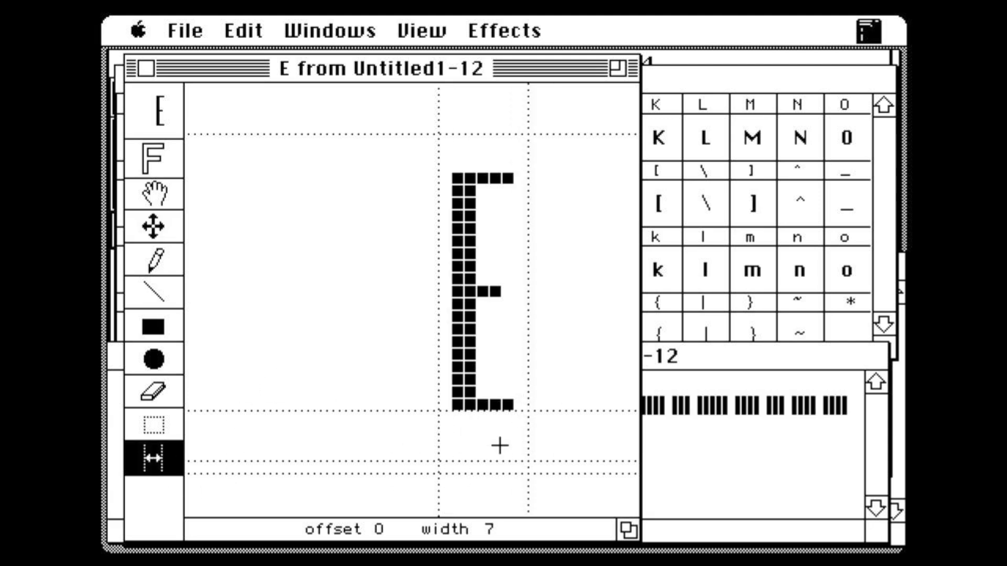
click(734, 467)
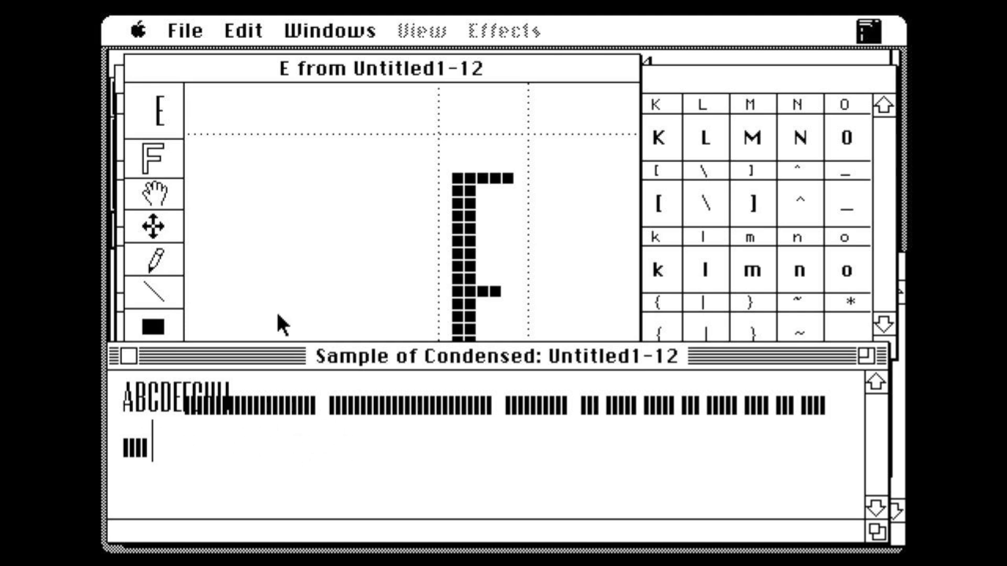
click(246, 73)
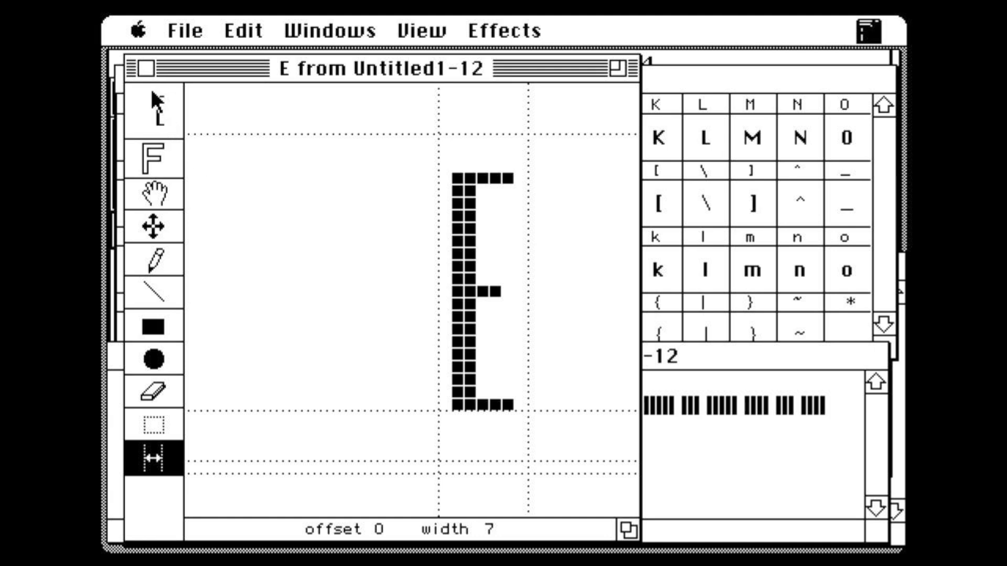
Copy the letter F from the lettering in character A and paste it into character F.
key(shift+a)
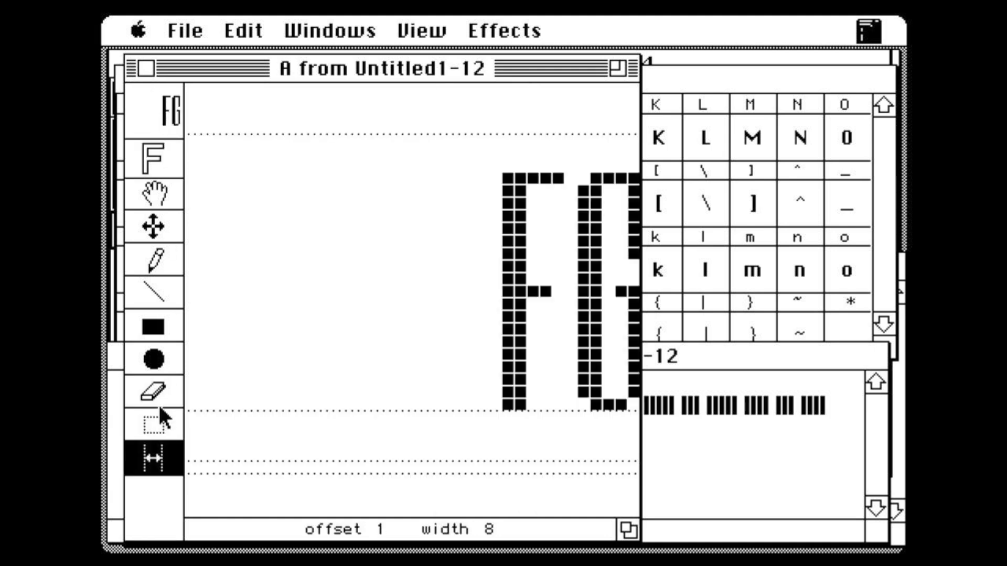
click(167, 415)
drag(478, 149, 565, 423)
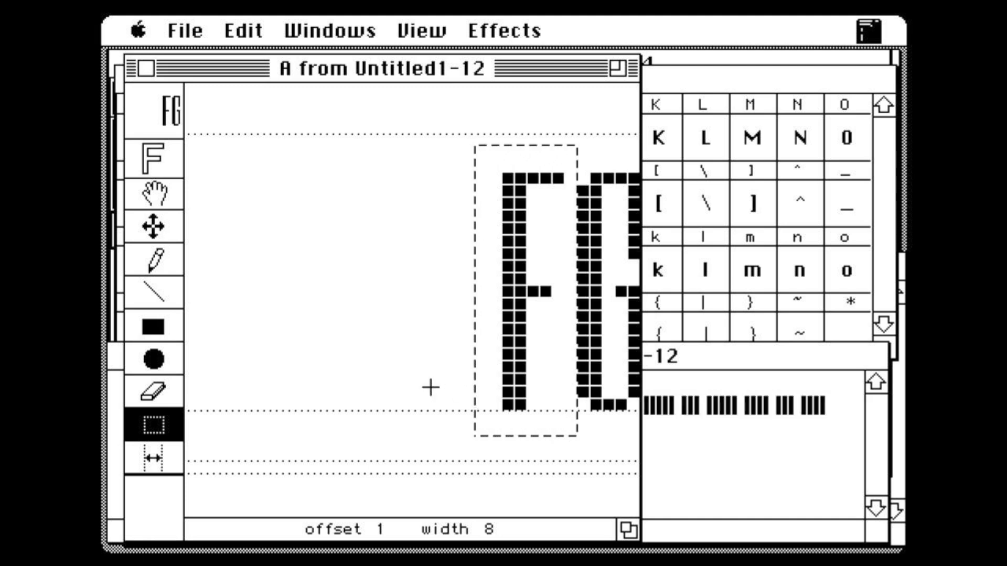
key(shift+f)
key(super+v)
Place the pasted F on the baseline, one pixel right of the origin, and set its character width to 7.
click(142, 230)
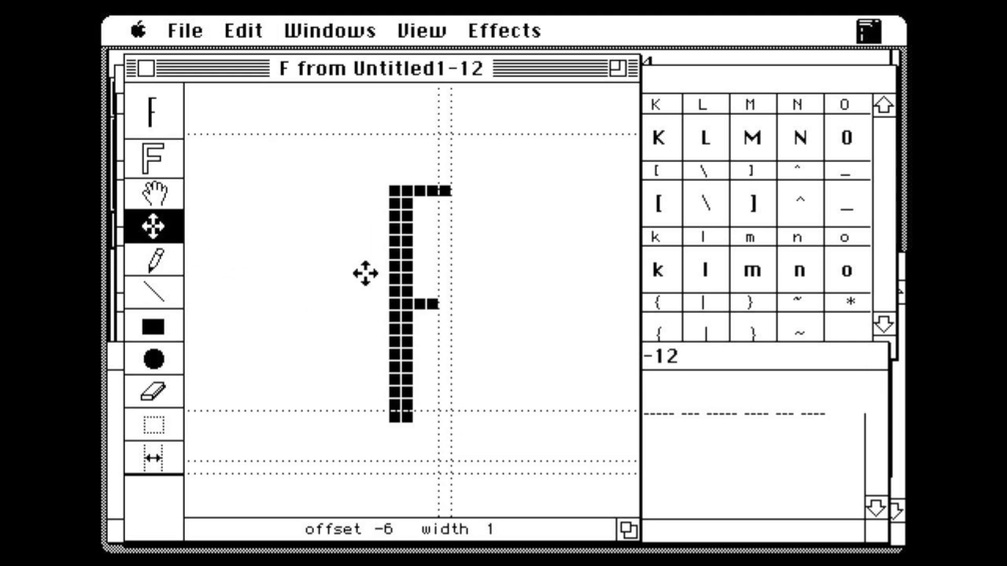
drag(367, 285, 474, 276)
click(170, 460)
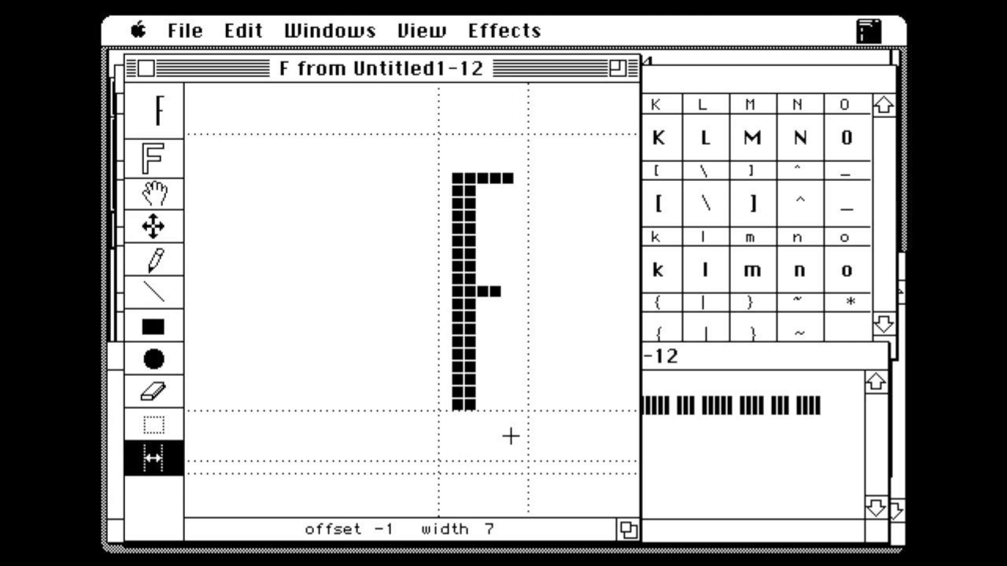
Delete the leftover letter F from the lettering in character A.
key(shift+a)
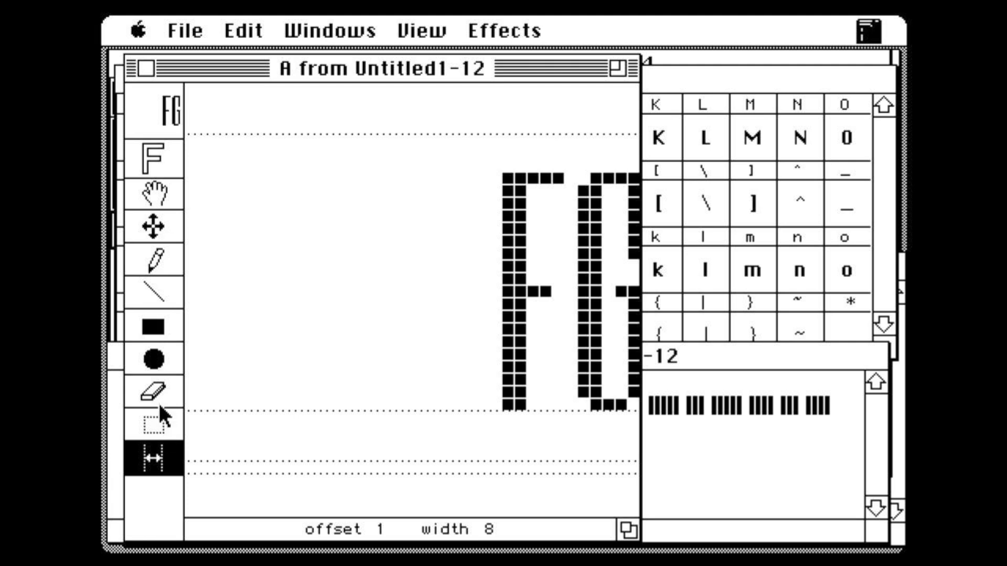
click(153, 424)
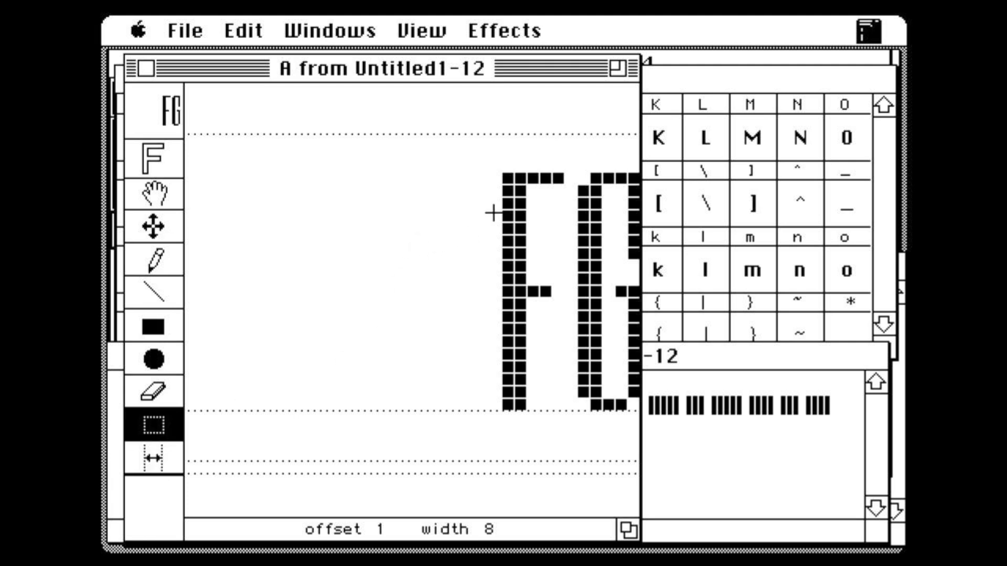
drag(489, 158, 565, 422)
key(BackSpace)
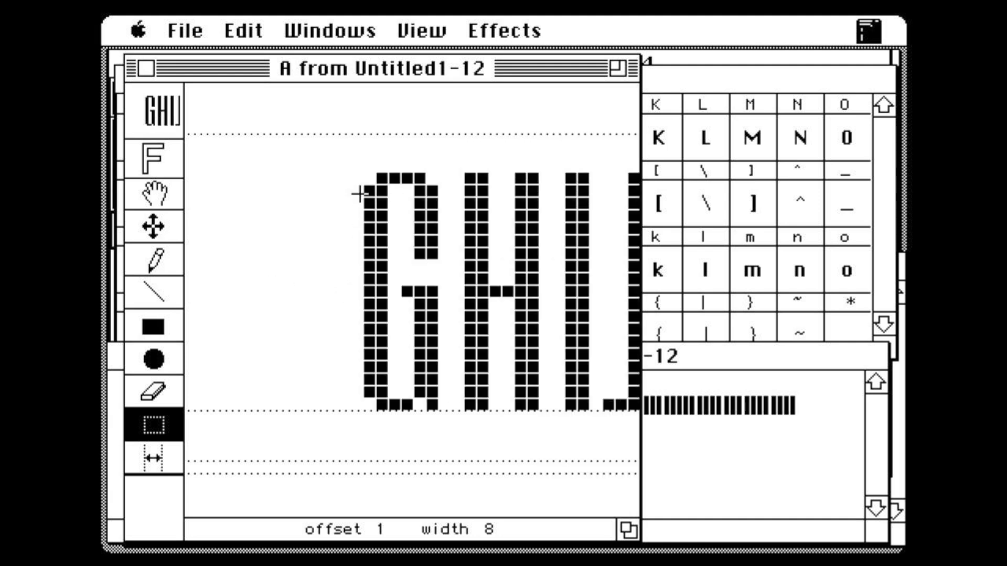
Cut the letter G out of the lettering in character A and paste it into character G.
drag(324, 282, 286, 267)
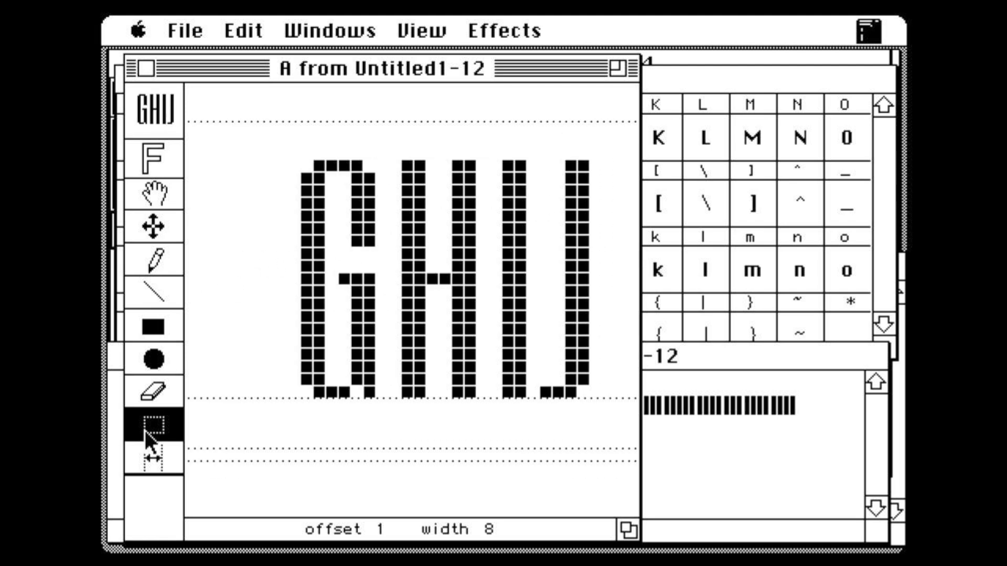
drag(291, 150, 388, 423)
key(super+x)
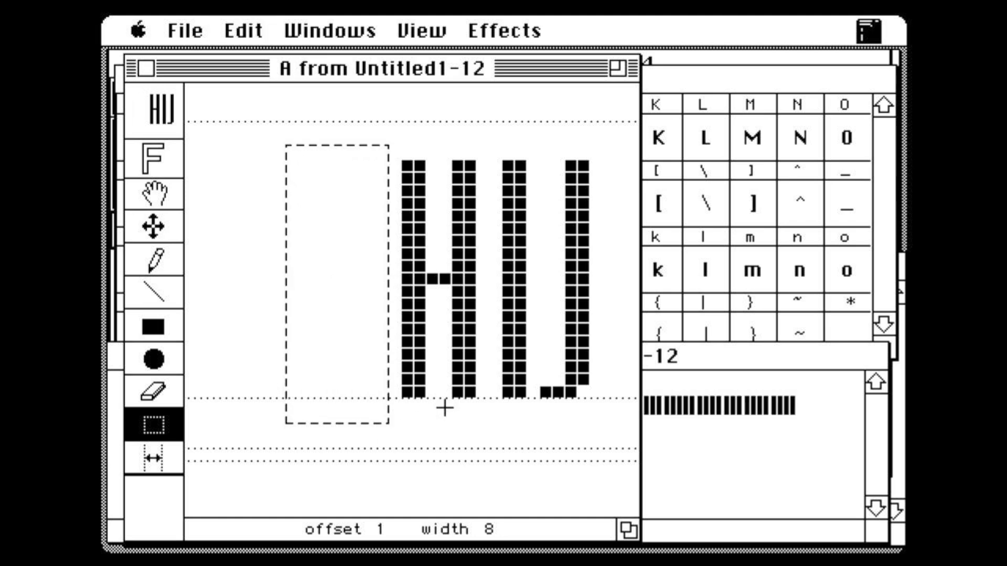
key(shift+g)
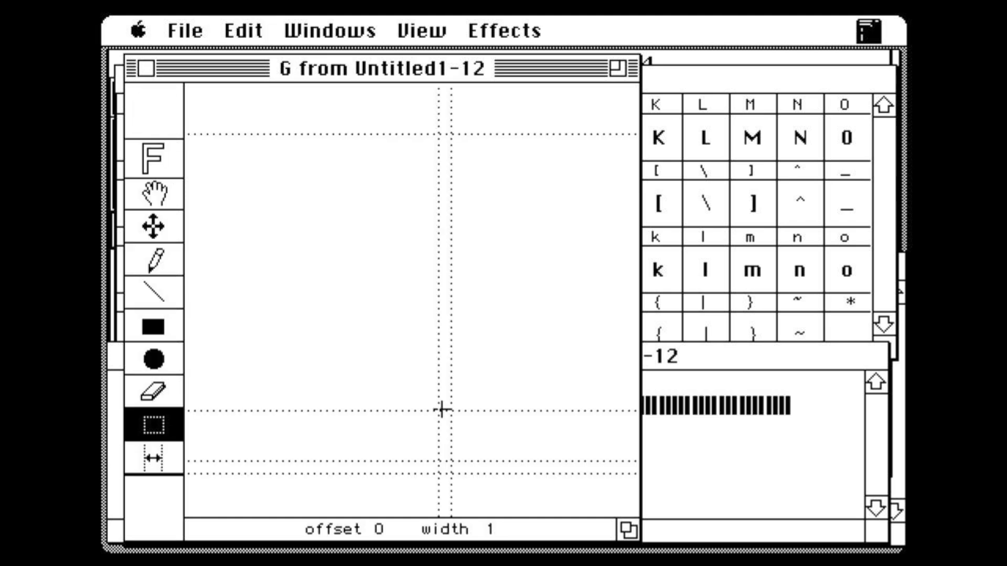
key(super+v)
Place the pasted G on the baseline, one pixel right of the origin, and set its character width to 8.
click(168, 226)
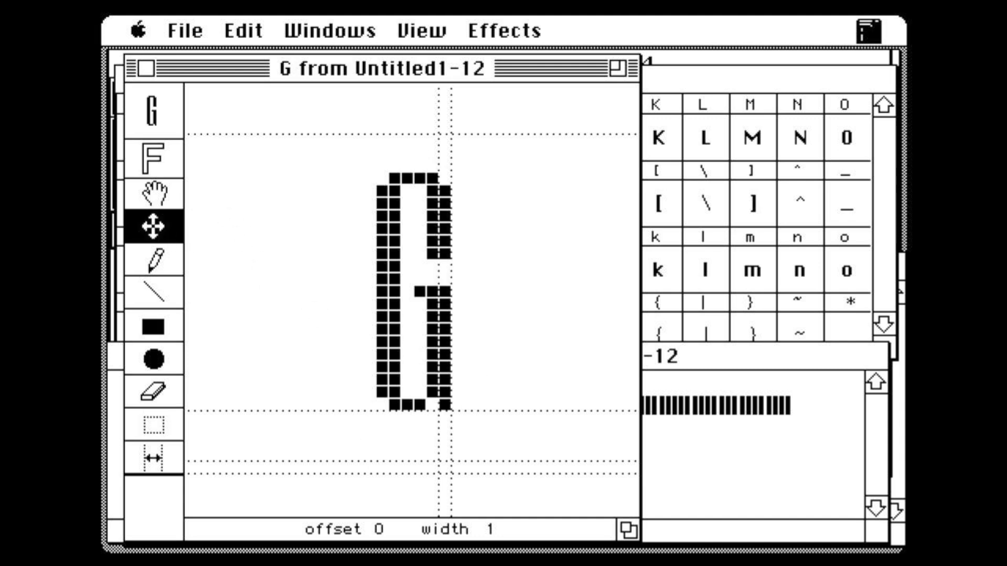
drag(411, 296, 481, 287)
click(169, 461)
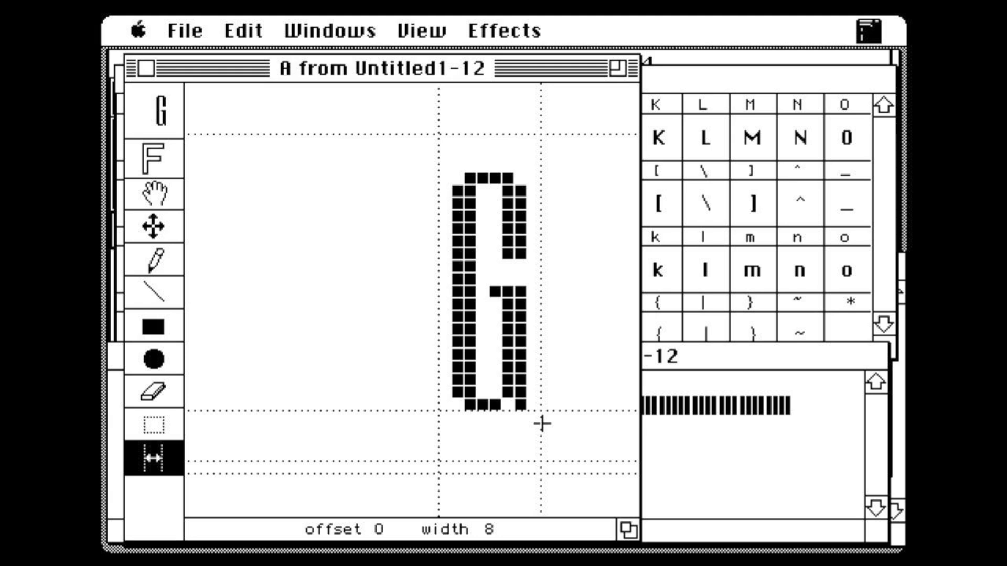
click(542, 424)
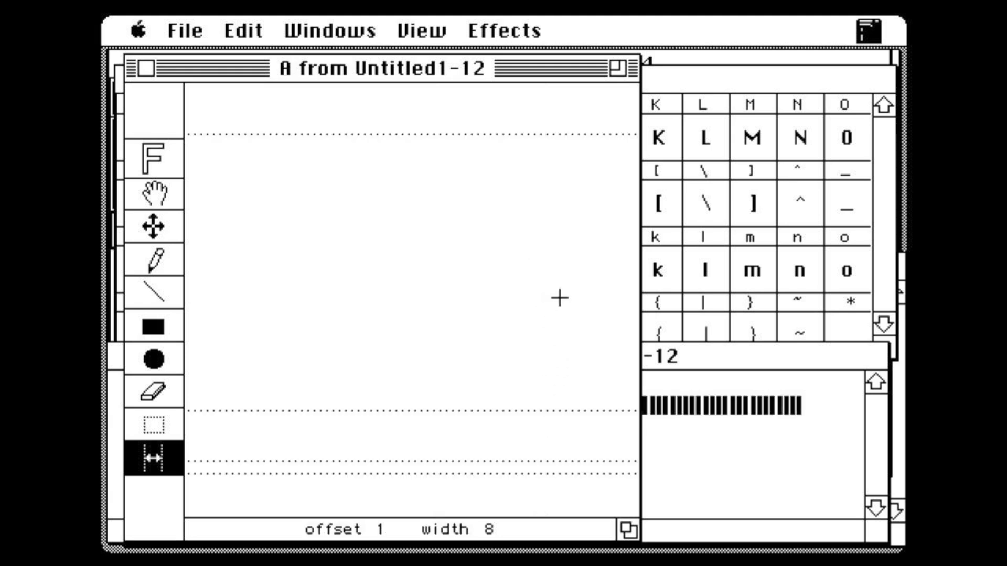
Cut the letter H out of the lettering in character A and paste it into character H.
drag(558, 296, 323, 298)
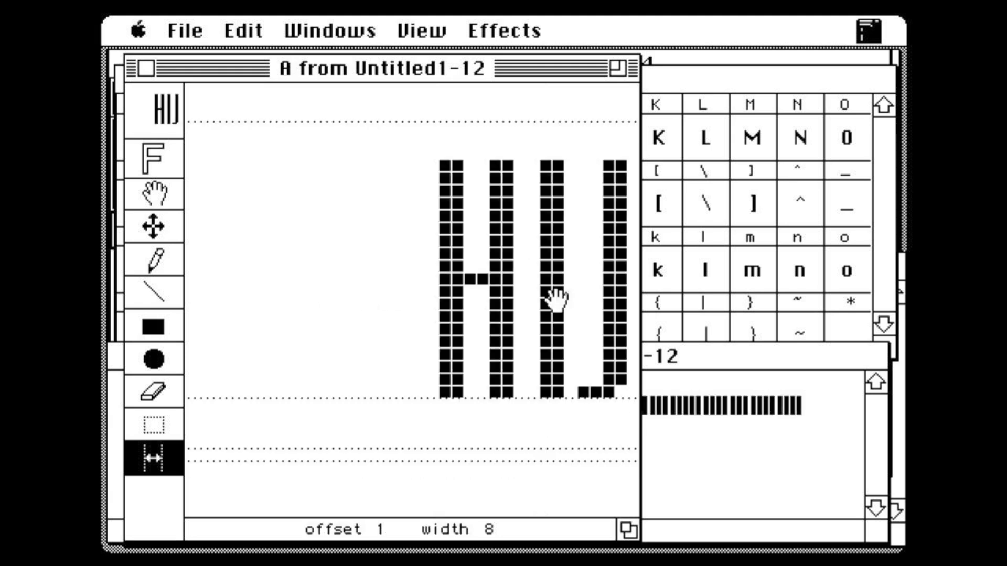
drag(555, 300, 443, 299)
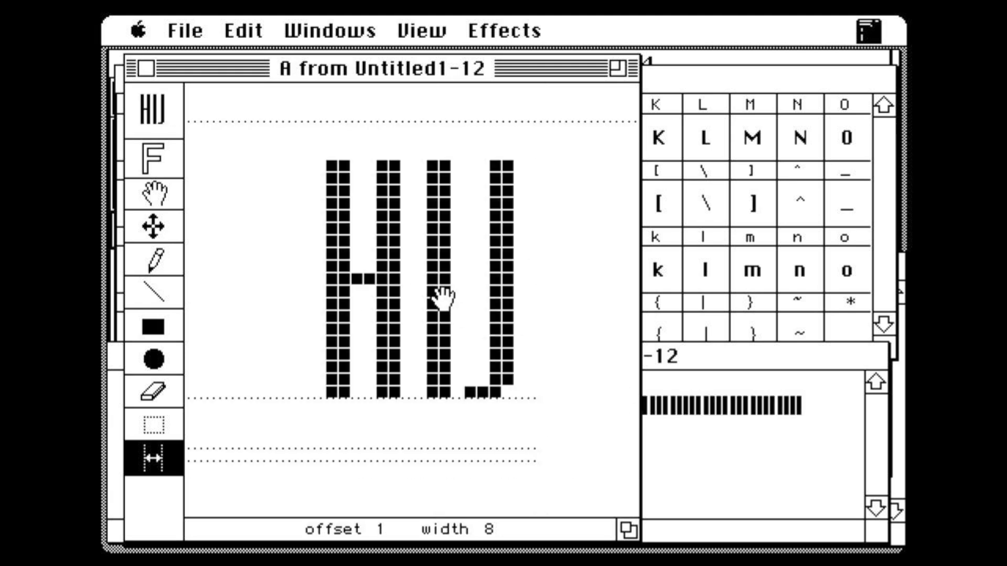
click(155, 426)
drag(302, 136, 405, 420)
key(super+x)
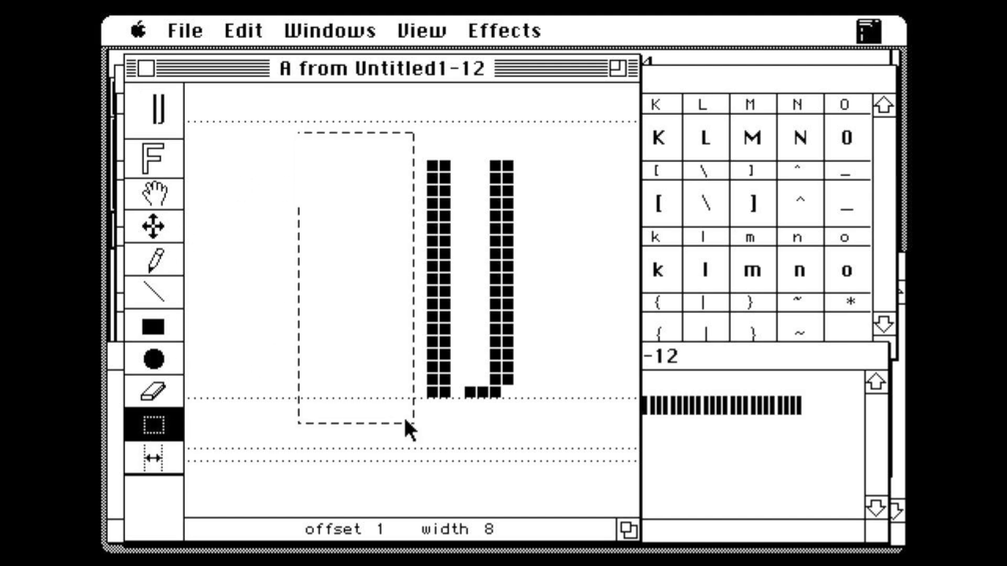
key(shift+h)
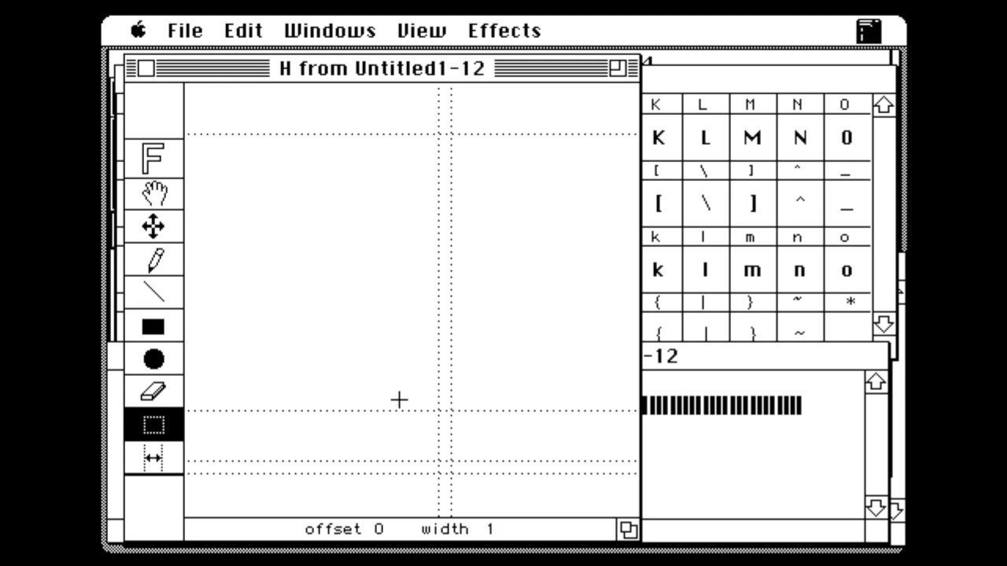
key(super+v)
Place the pasted H on the baseline, one pixel right of the origin, and set its character width to 8.
click(158, 226)
drag(419, 315, 493, 304)
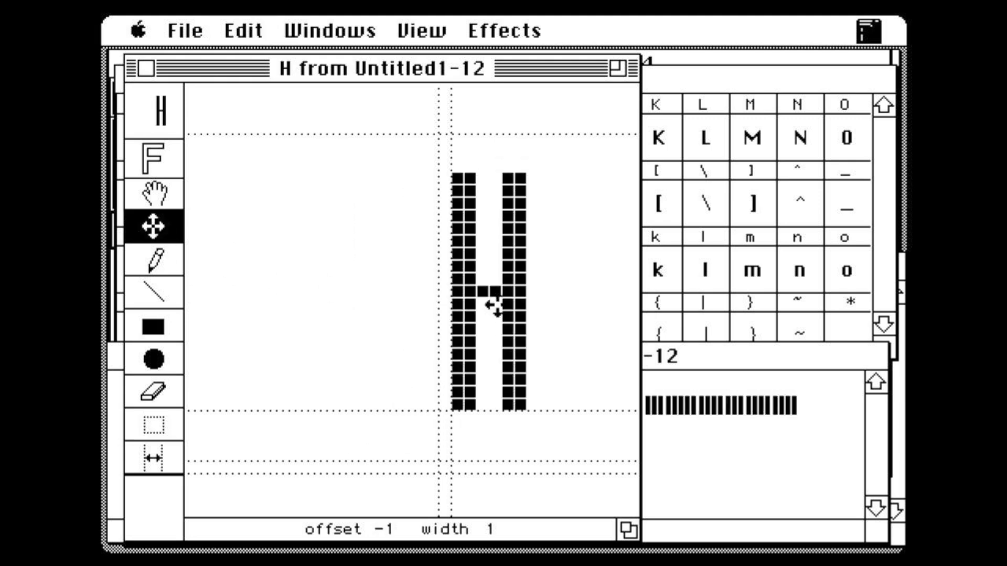
click(157, 457)
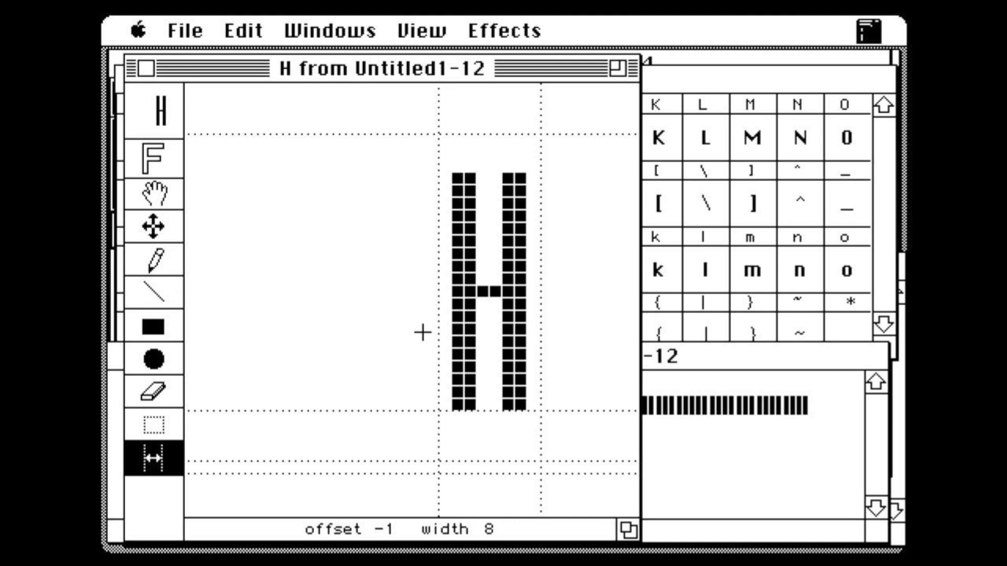
Cut the remaining letters I and J together out of character A.
key(shift+a)
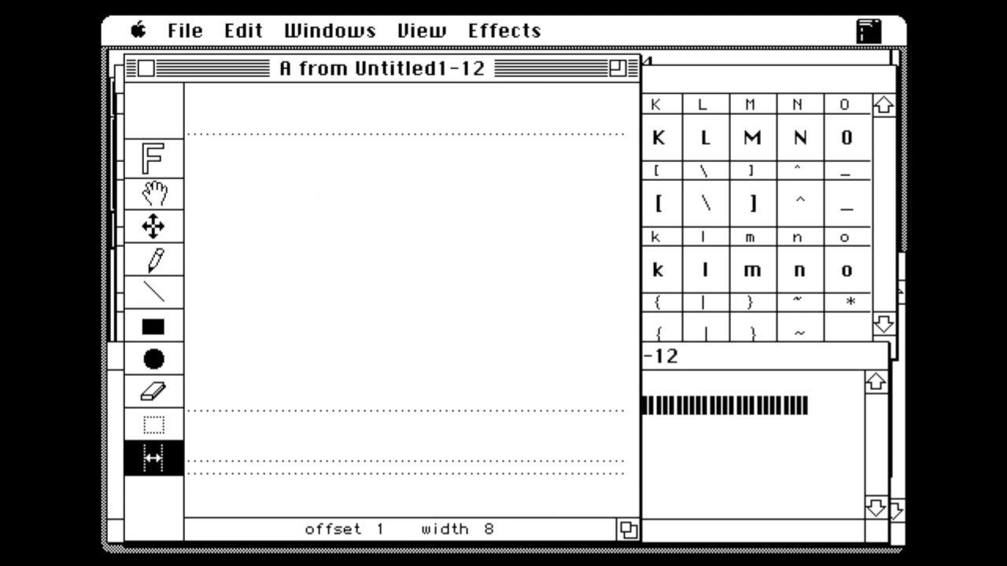
drag(481, 356, 279, 351)
drag(468, 350, 342, 344)
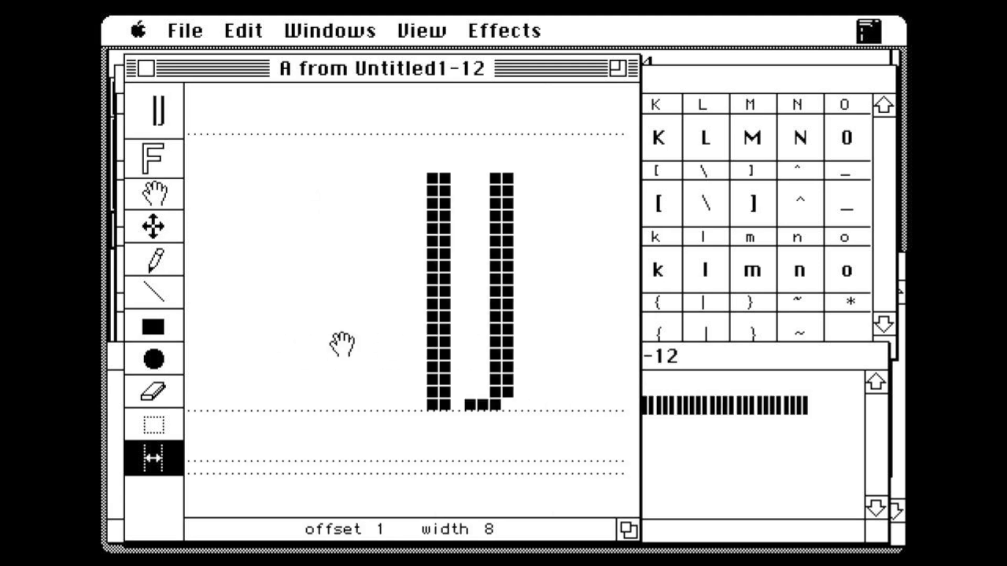
click(180, 426)
drag(412, 164, 520, 412)
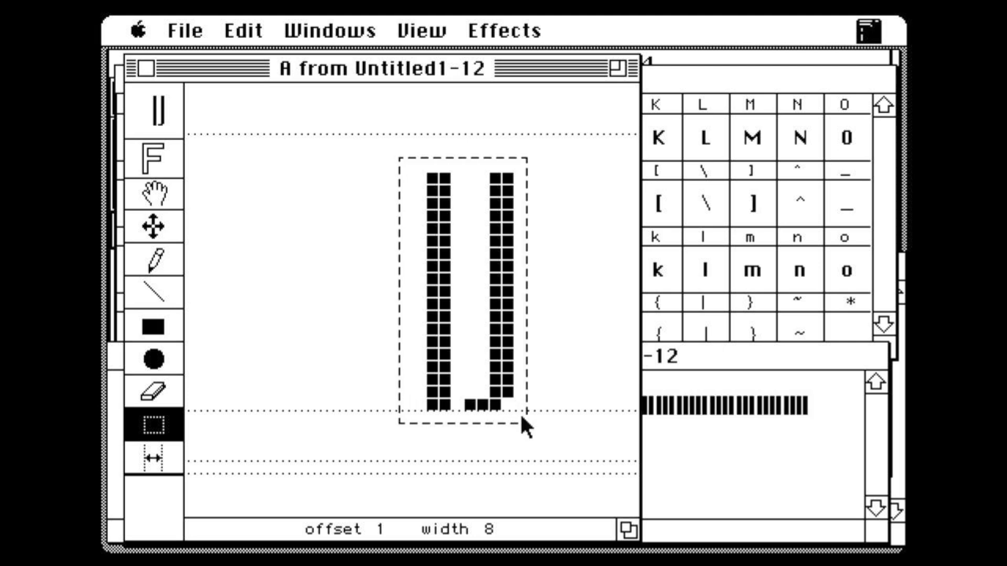
key(super+x)
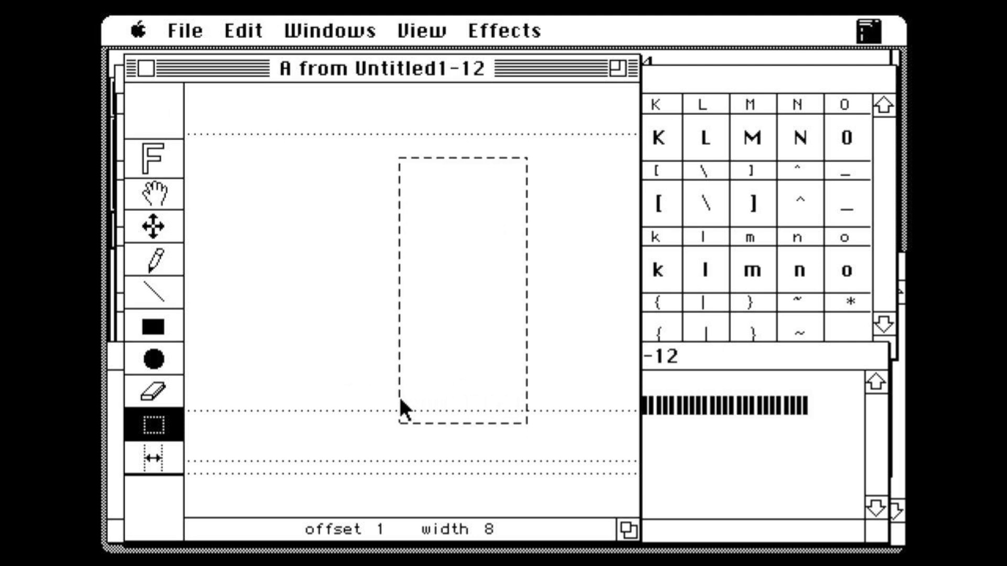
Paste the I and J into character I, with the I on the baseline one pixel right of the origin, and set the character width to 4.
key(shift+i)
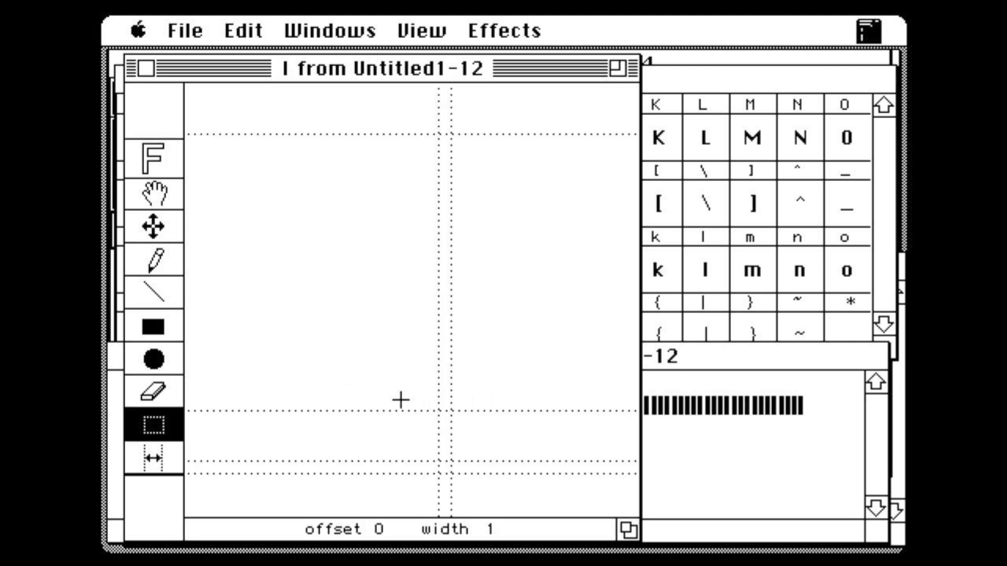
key(super+v)
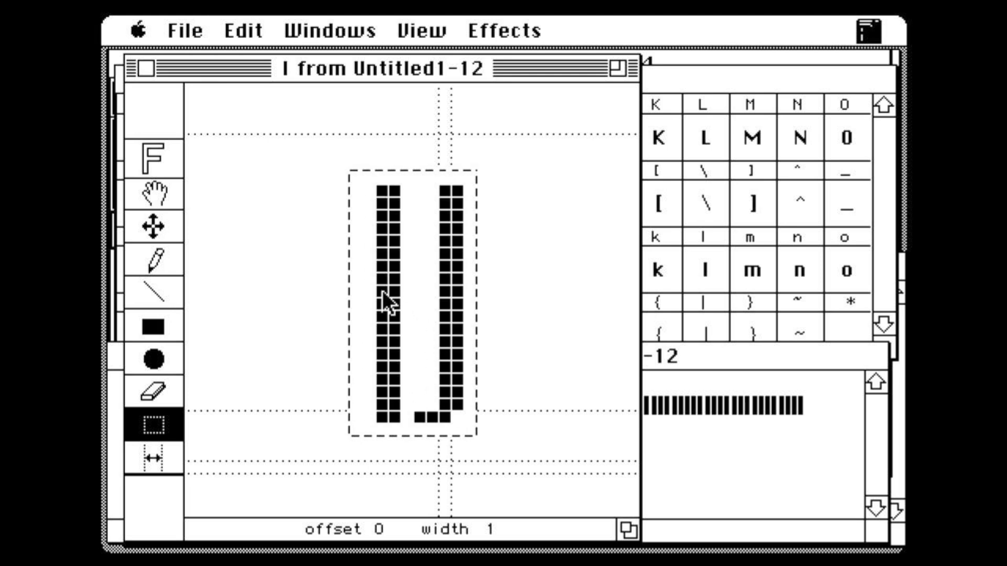
drag(383, 291, 451, 273)
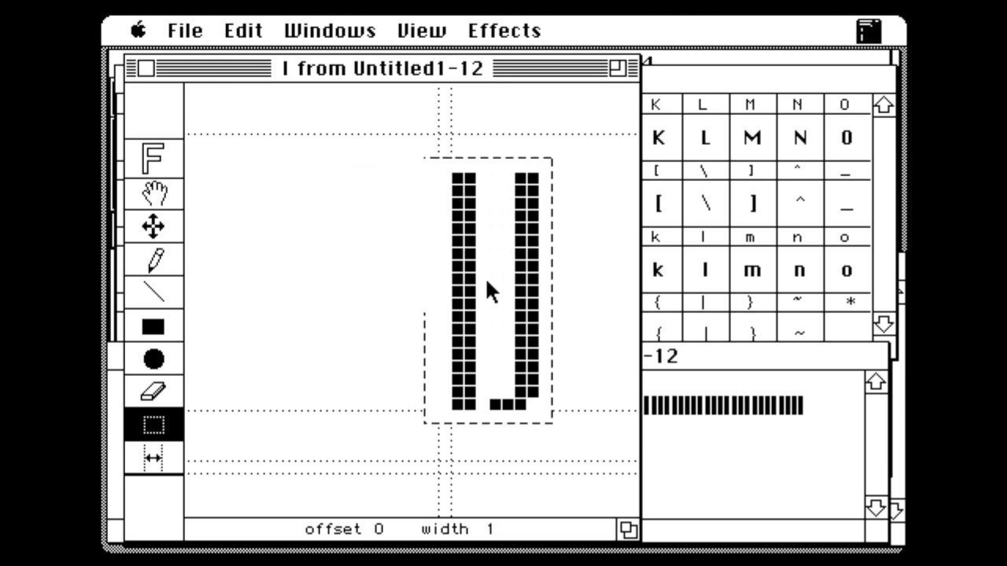
click(153, 461)
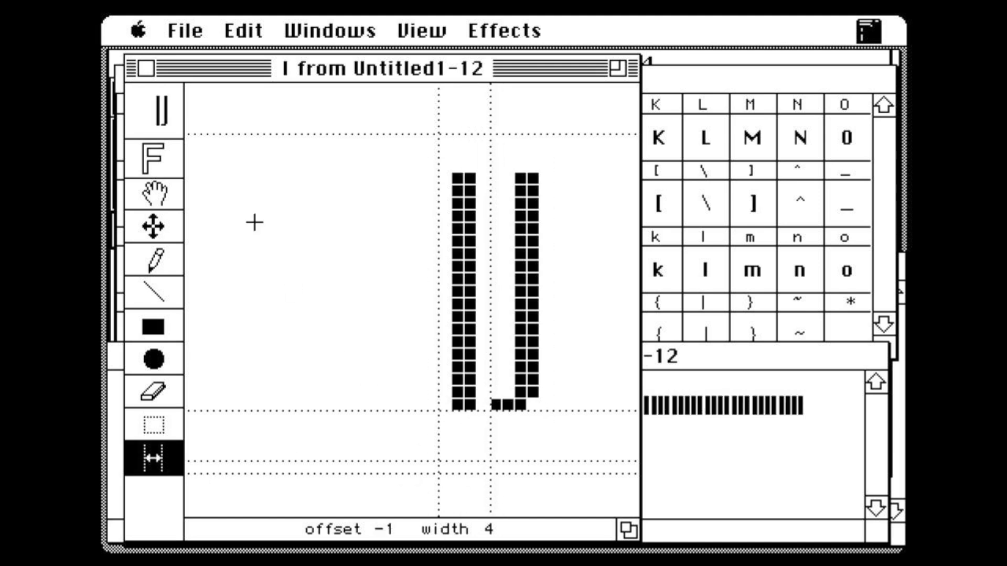
Cut the letter J out of character I and paste it into character J.
click(153, 424)
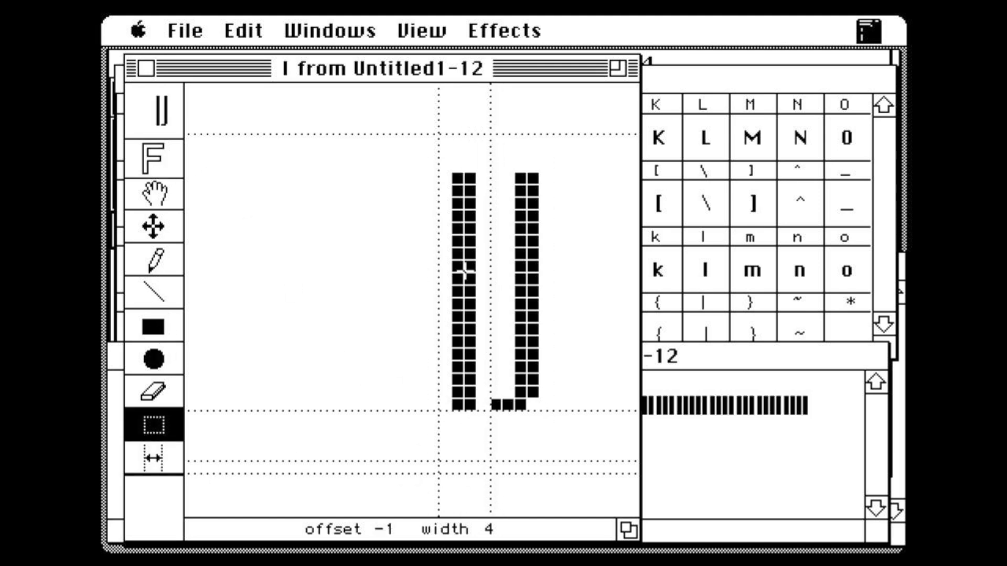
drag(541, 168, 485, 431)
key(super+x)
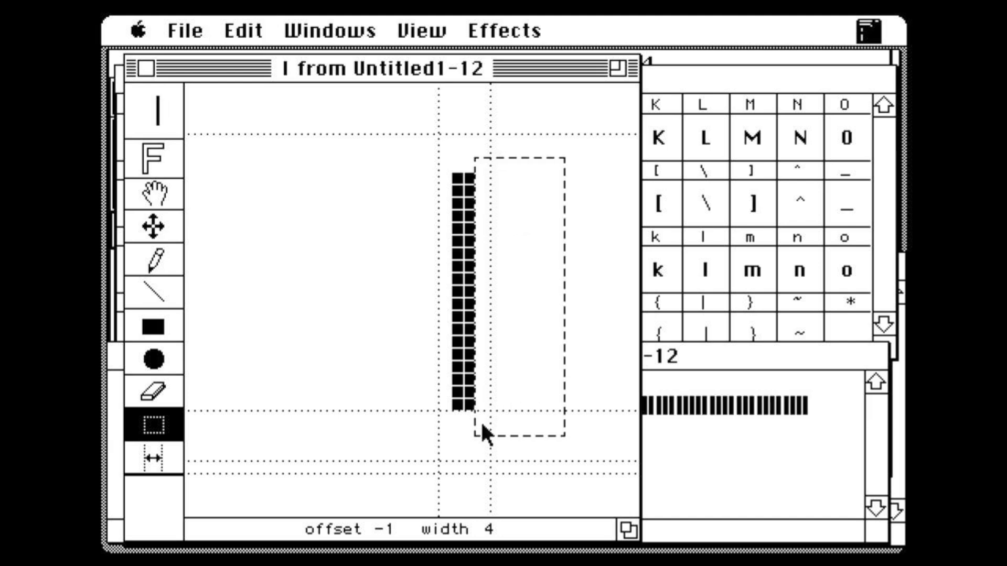
key(shift+j)
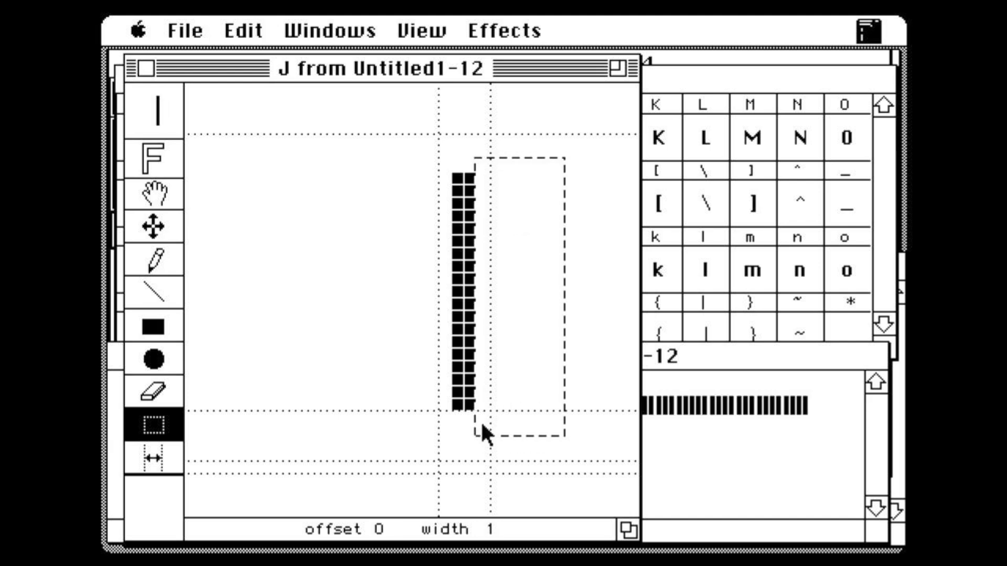
key(super+v)
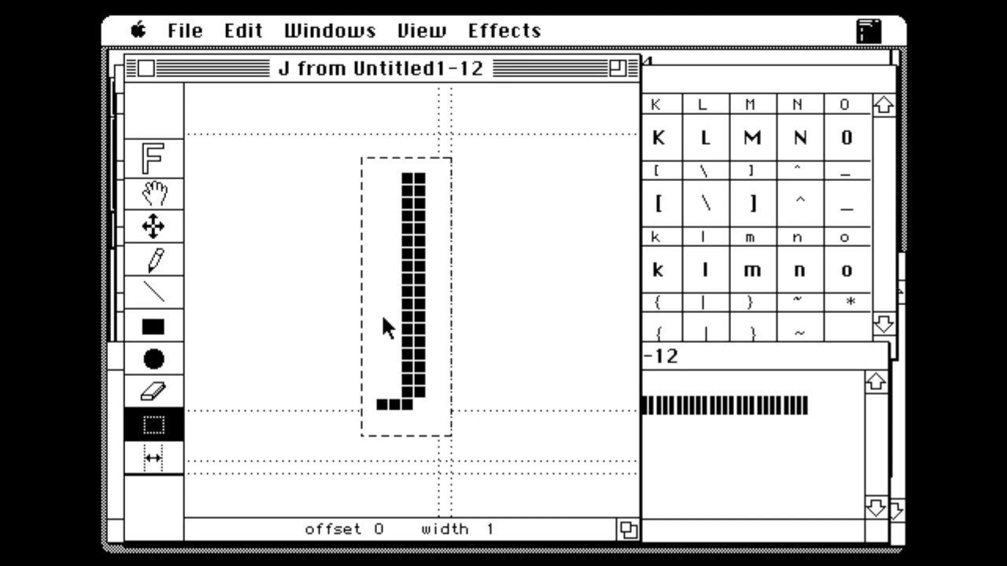
Place the pasted J on the baseline one pixel right of the origin, set its character width to 6, and check it in the sample text.
drag(402, 310, 479, 312)
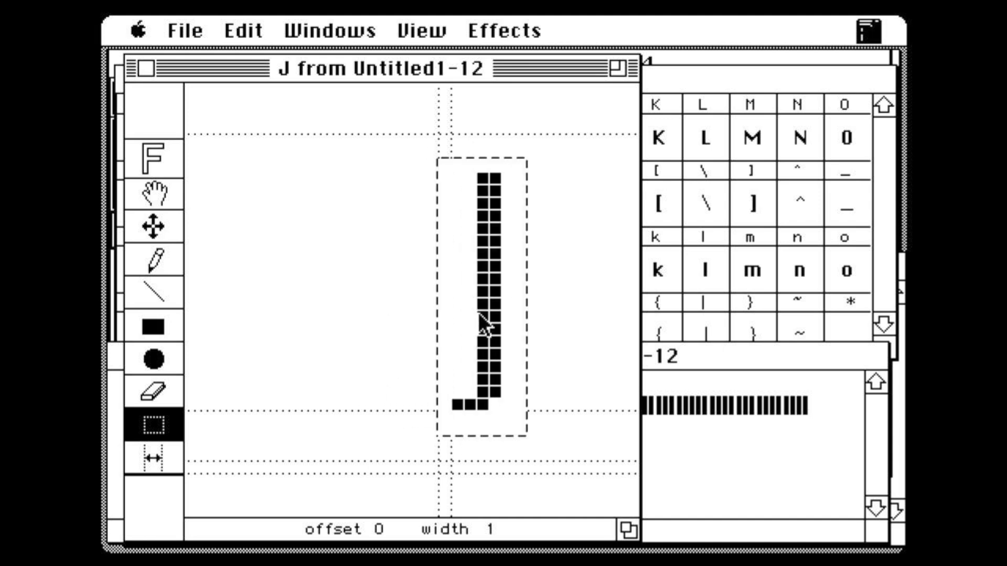
click(158, 451)
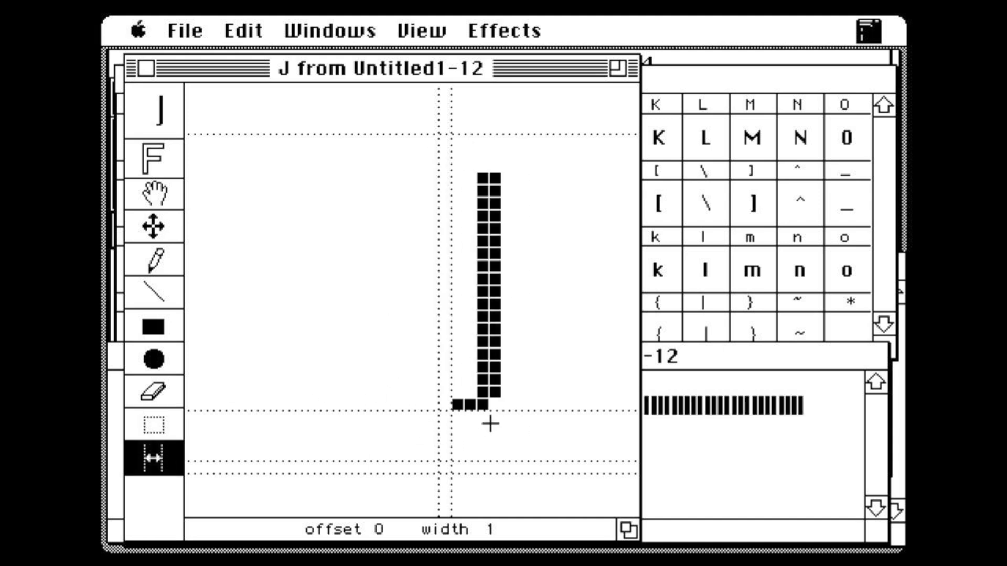
click(681, 482)
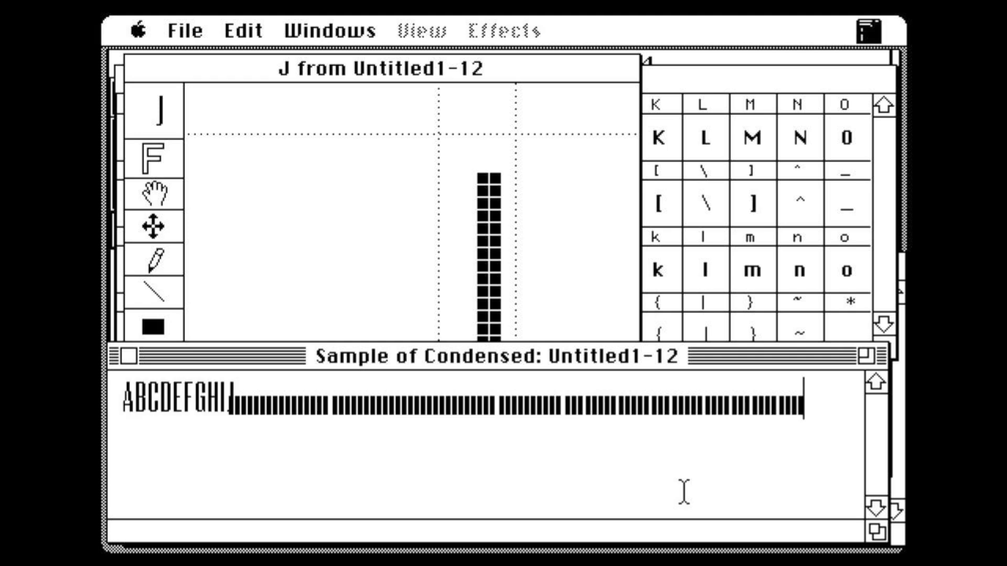
click(537, 277)
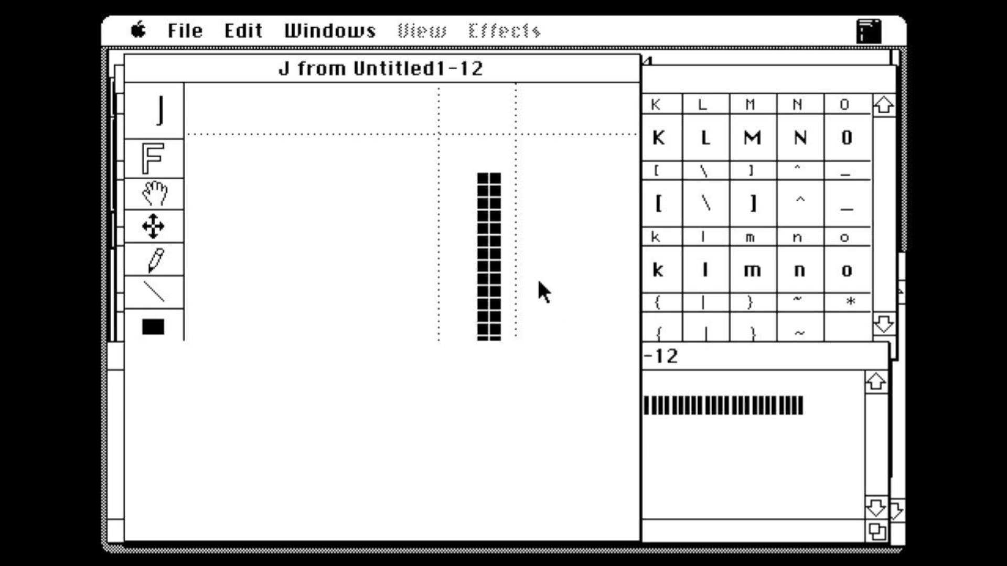
click(706, 481)
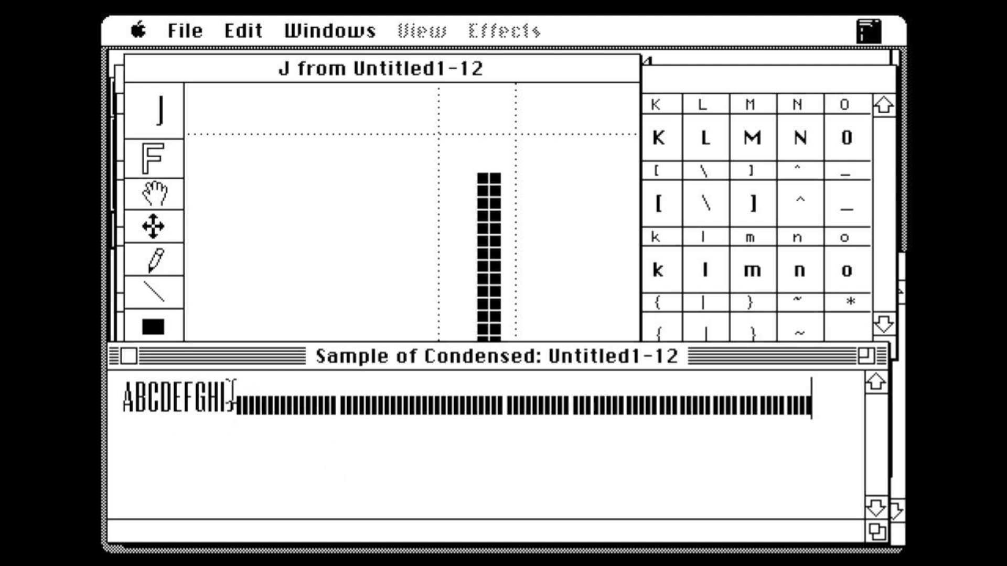
click(355, 232)
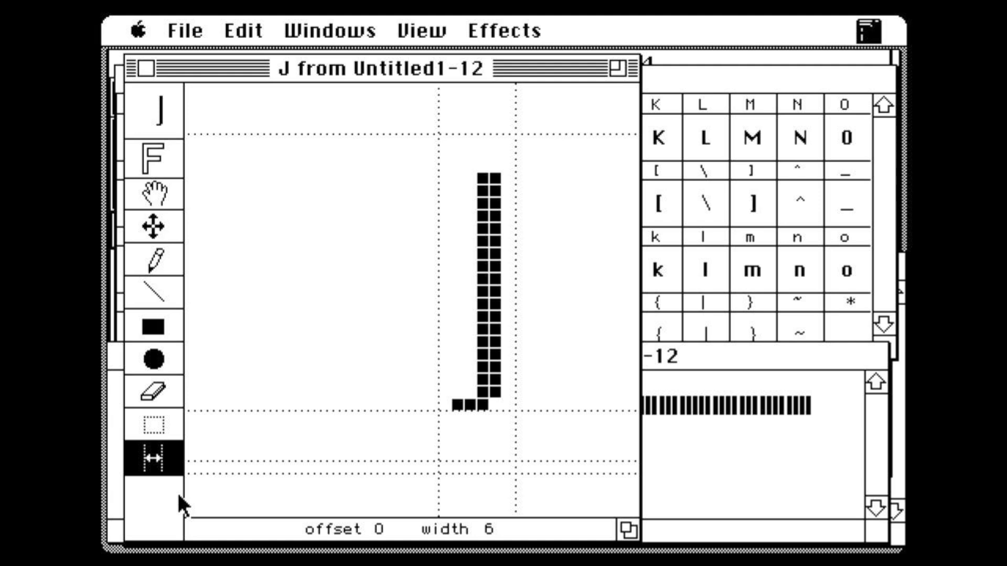
Copy the letter D from character D into character b, placing it on the baseline one pixel right of the origin.
key(shift+d)
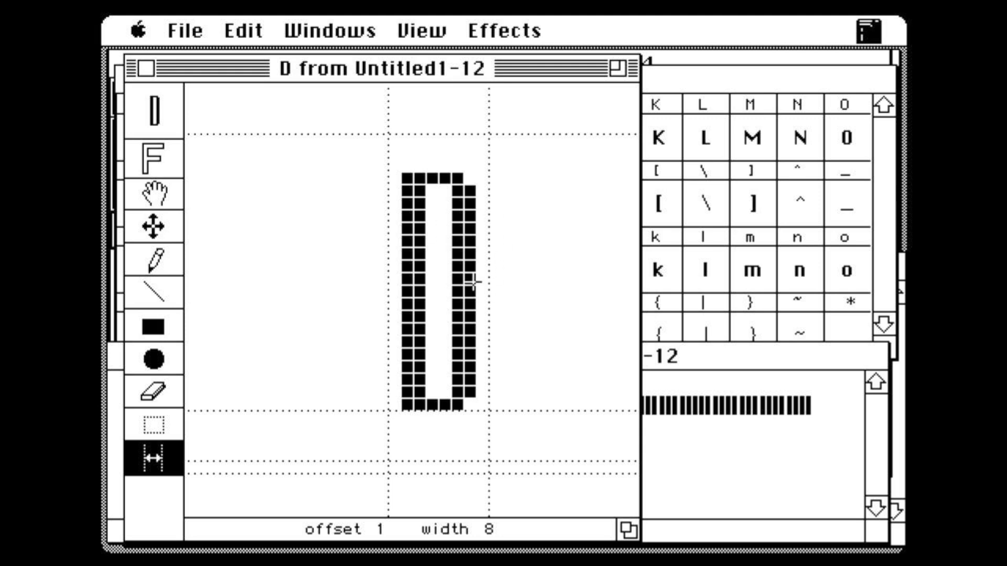
click(157, 427)
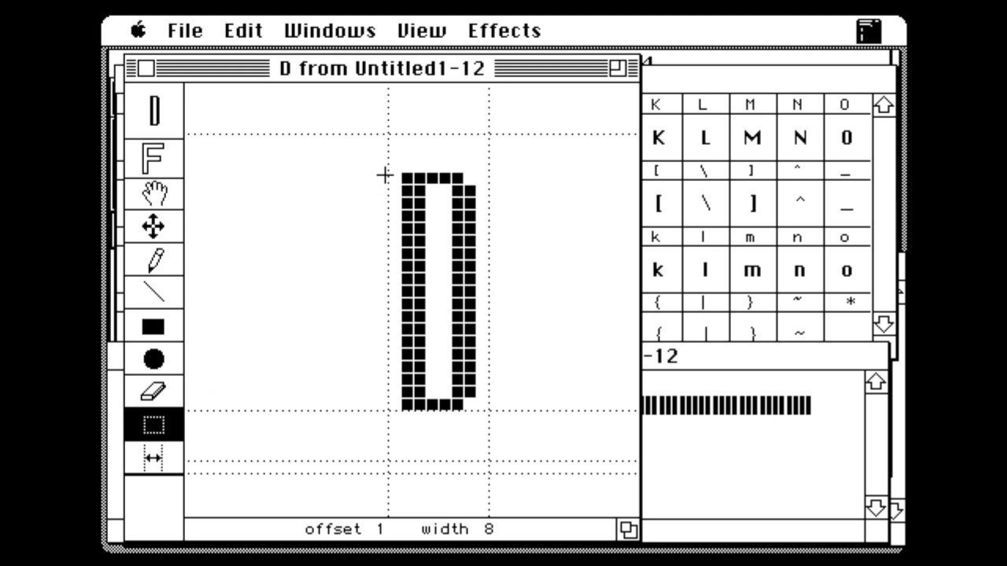
drag(381, 163, 493, 427)
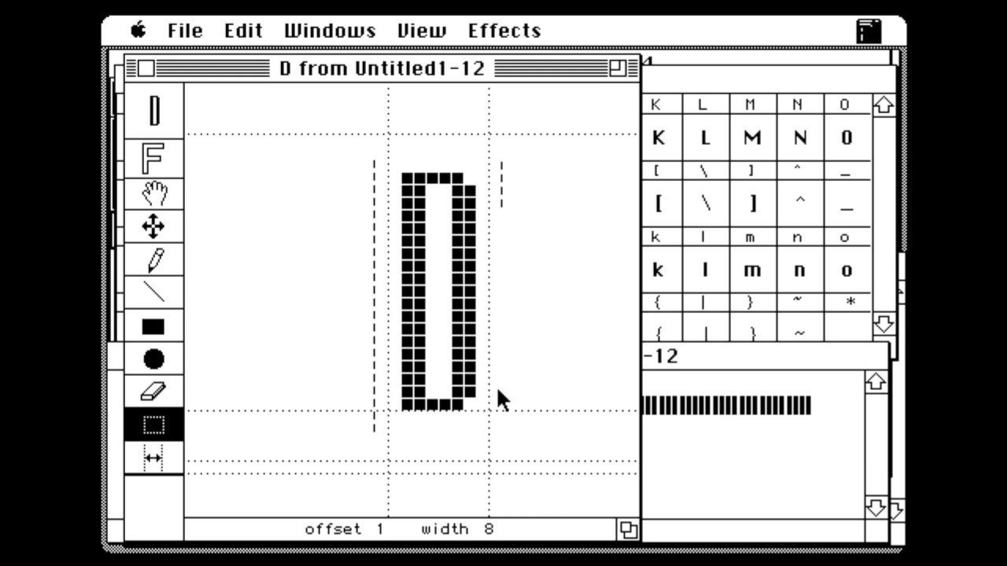
key(b)
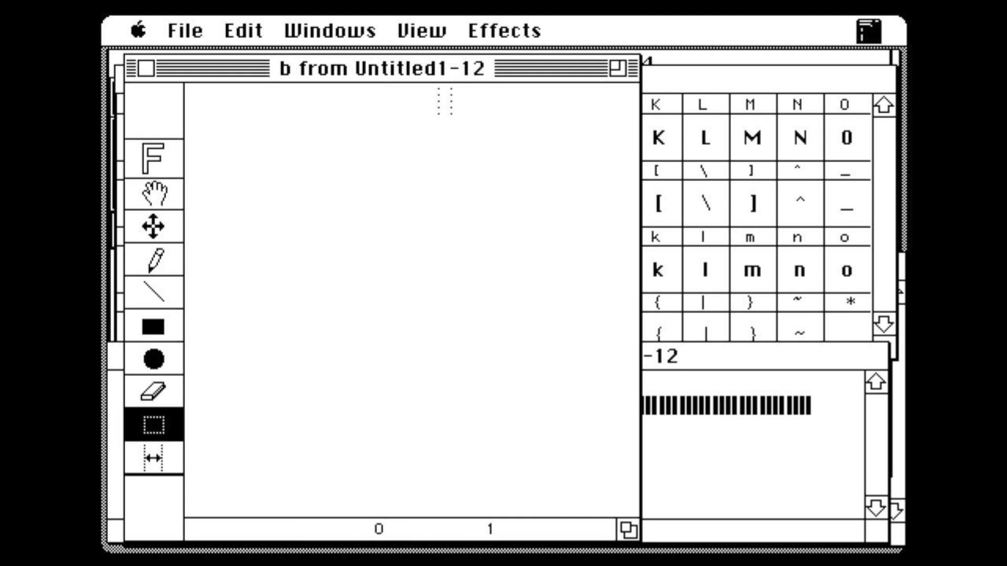
key(super+v)
drag(405, 296, 477, 294)
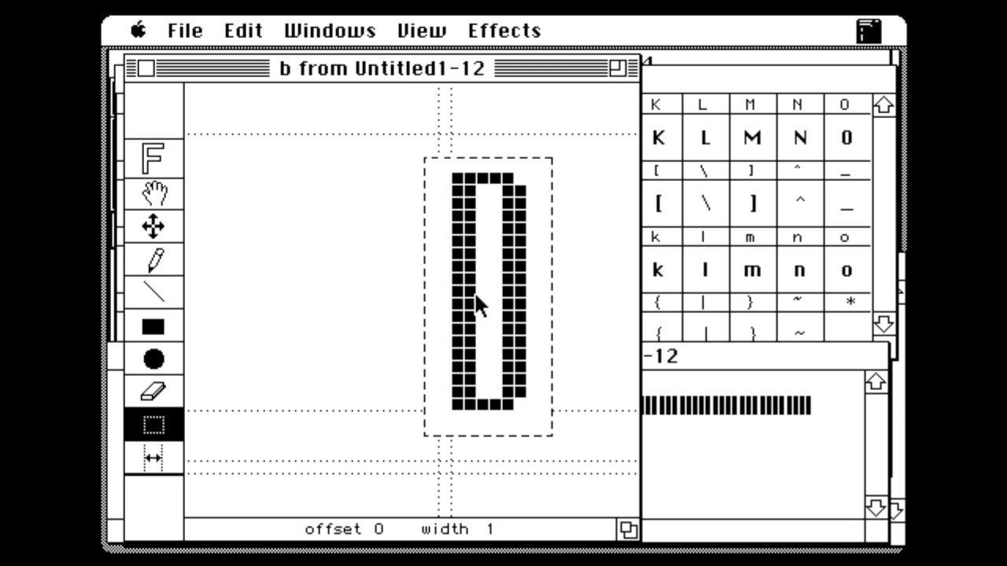
Set the width of character b to 8 and check its spacing in the sample text.
click(152, 459)
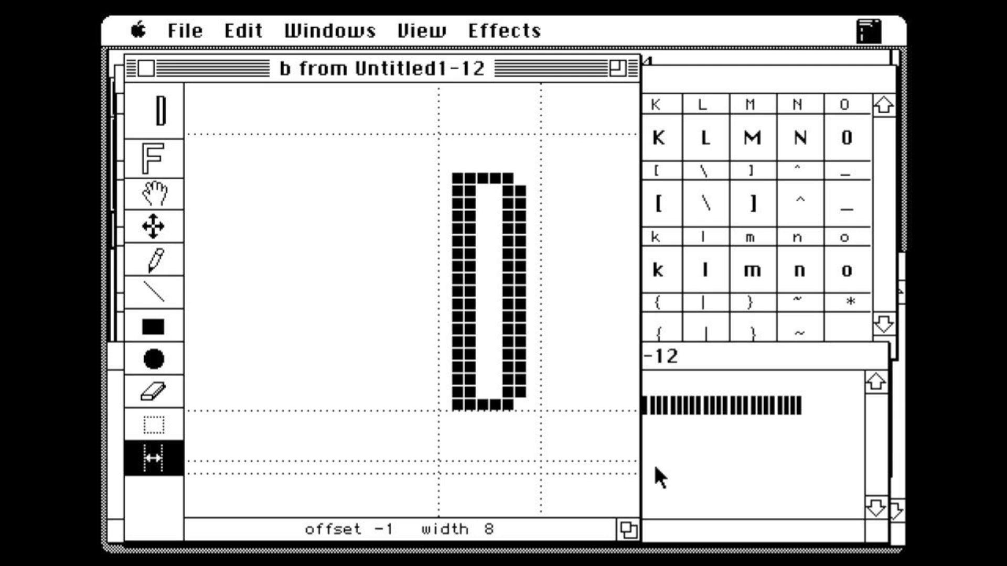
click(677, 467)
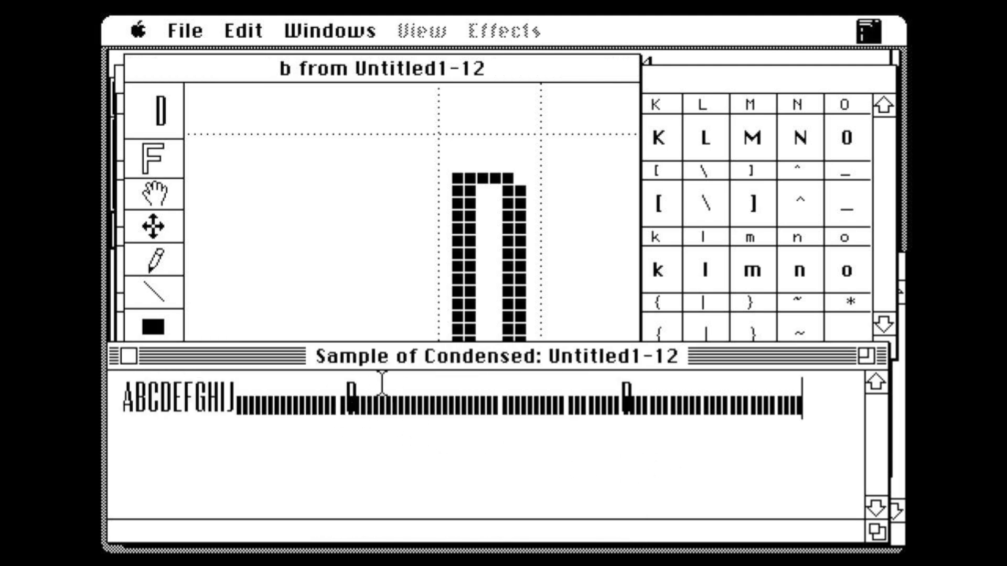
click(351, 245)
click(697, 434)
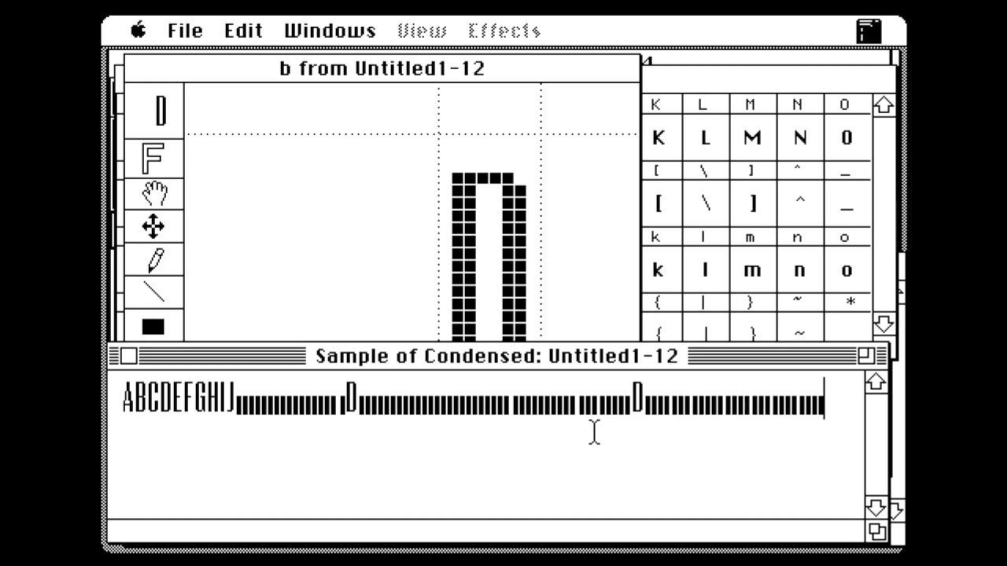
click(407, 236)
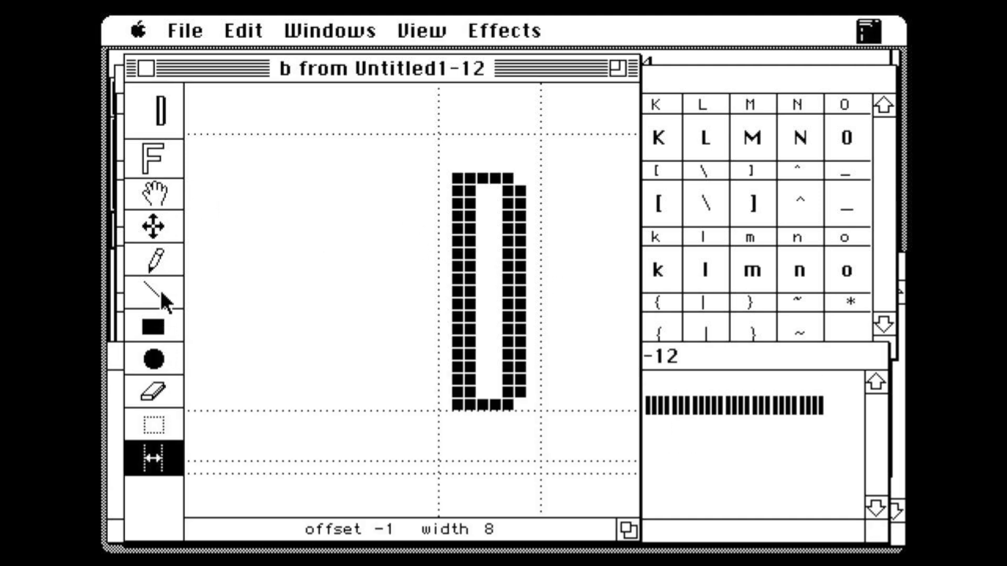
Reshape the D in character b into a lowercase b by erasing the bowl's upper part and drawing a three-pixel top four rows lower.
click(162, 399)
mouse_move(494, 180)
mouse_down()
mouse_move(509, 181)
mouse_move(513, 233)
mouse_move(530, 219)
mouse_move(516, 225)
mouse_up()
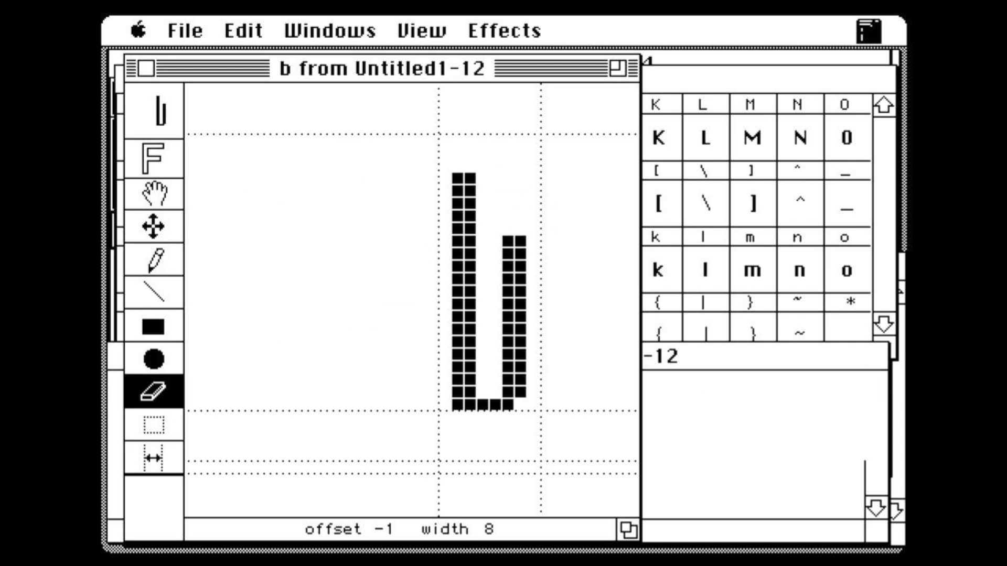
click(163, 267)
drag(504, 230, 476, 230)
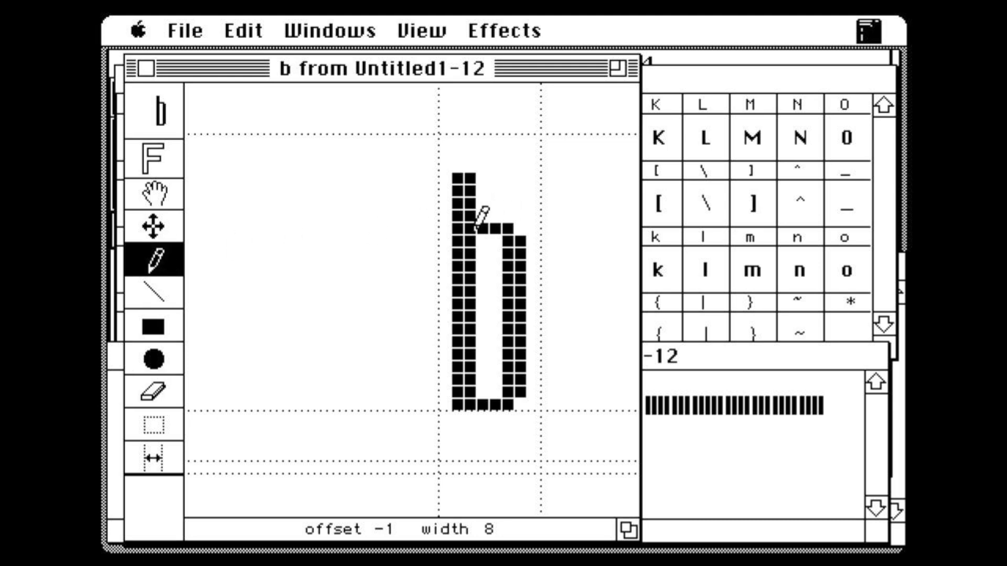
click(721, 416)
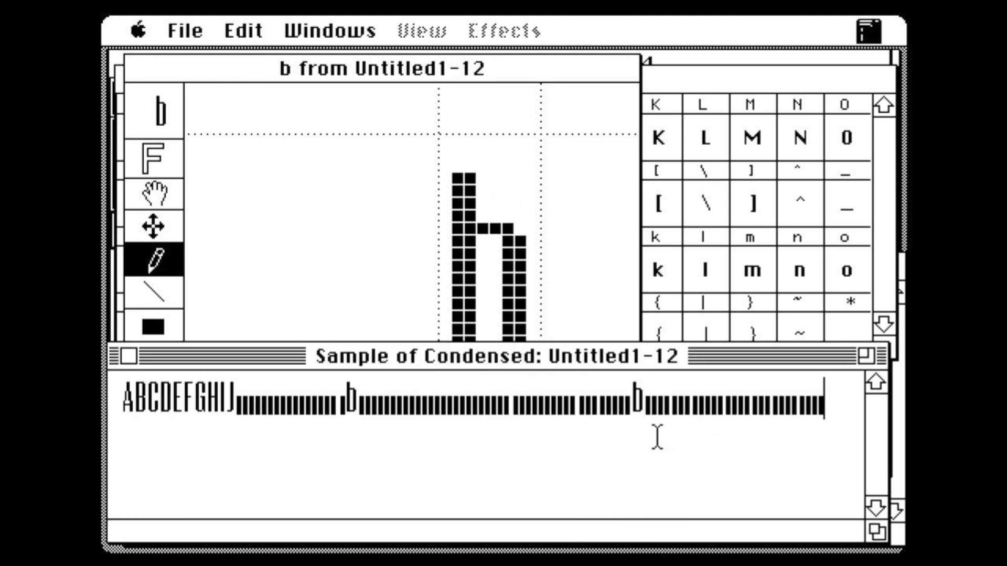
click(410, 259)
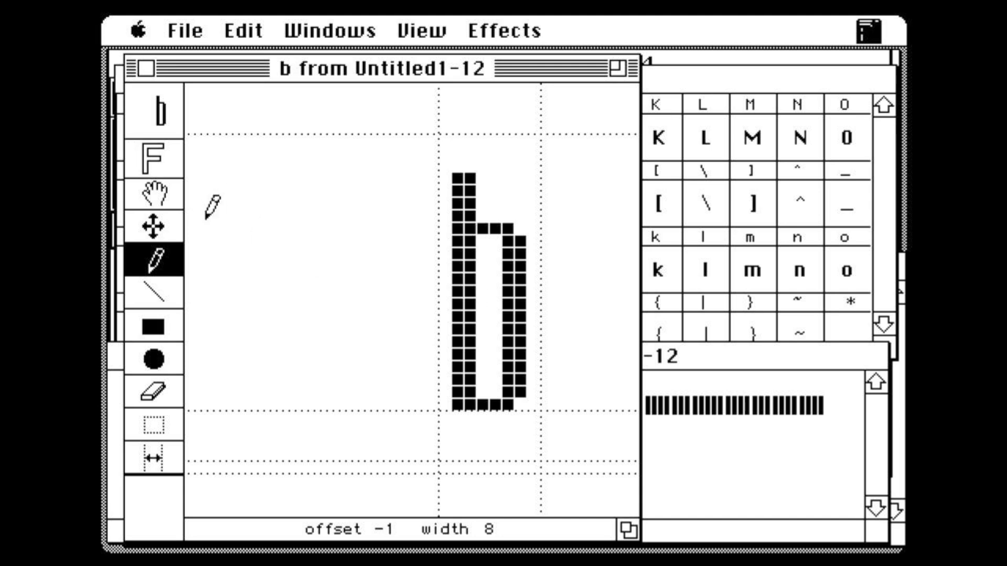
Copy the b into character d, place it on the baseline one pixel right of the origin, and set the character width to 8.
click(159, 415)
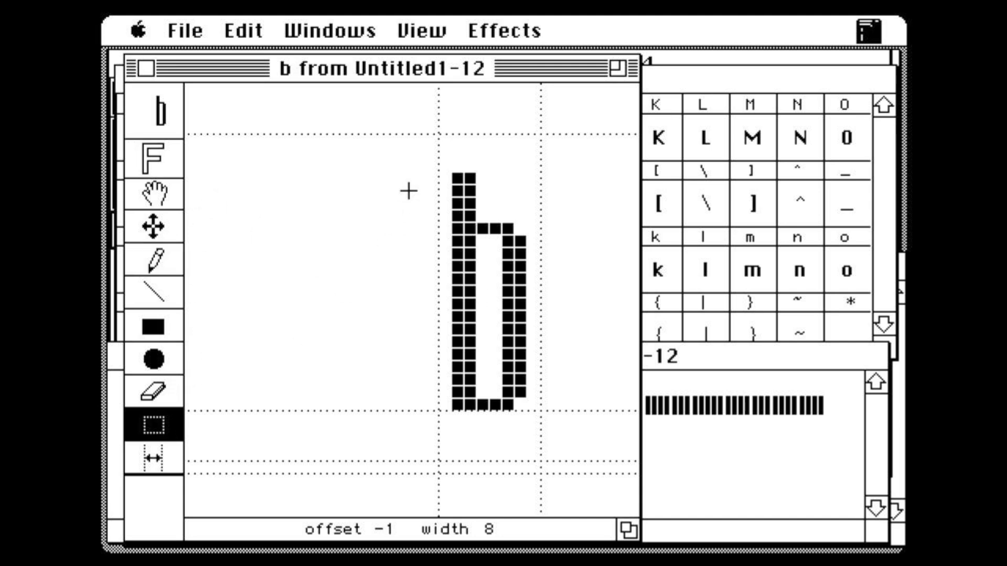
drag(430, 160, 551, 422)
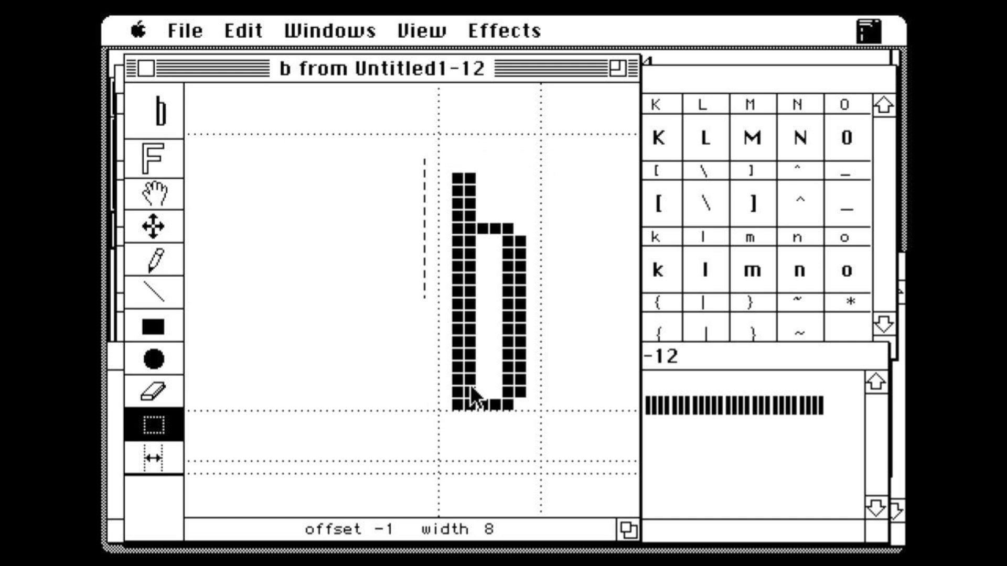
key(d)
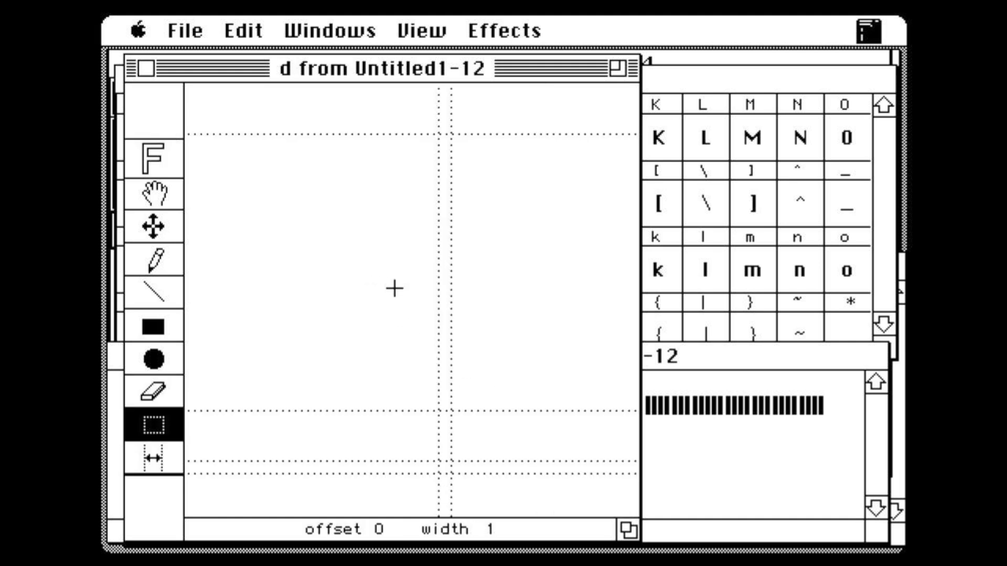
key(super+v)
drag(407, 293, 476, 269)
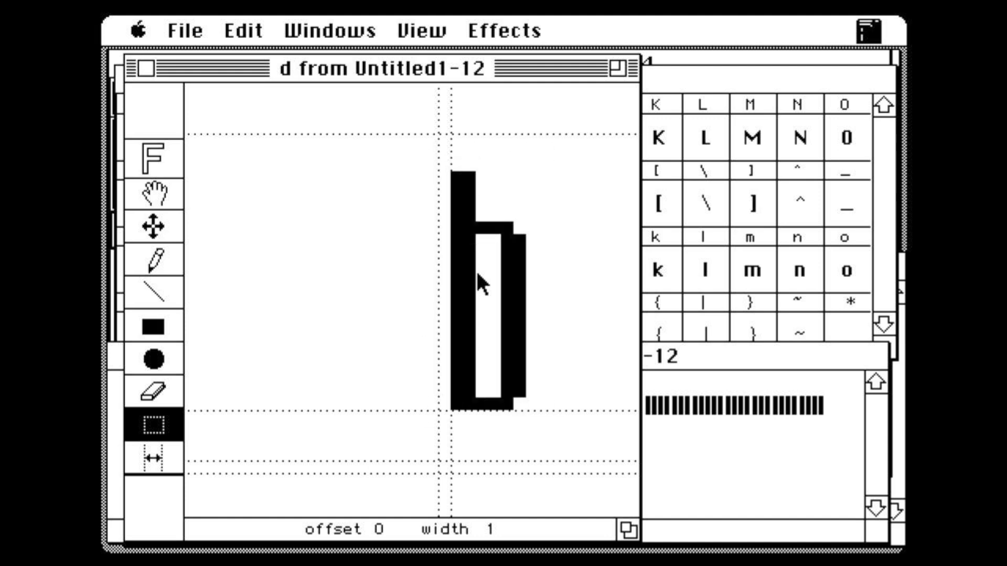
click(154, 461)
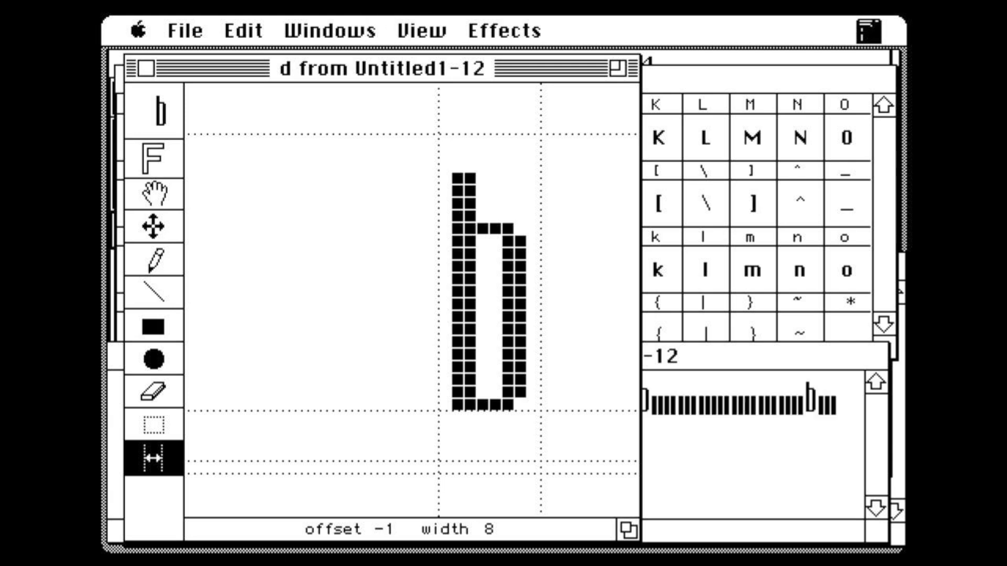
Flip the letter in character d horizontally, shift it one pixel left, and check it in the sample text.
click(500, 29)
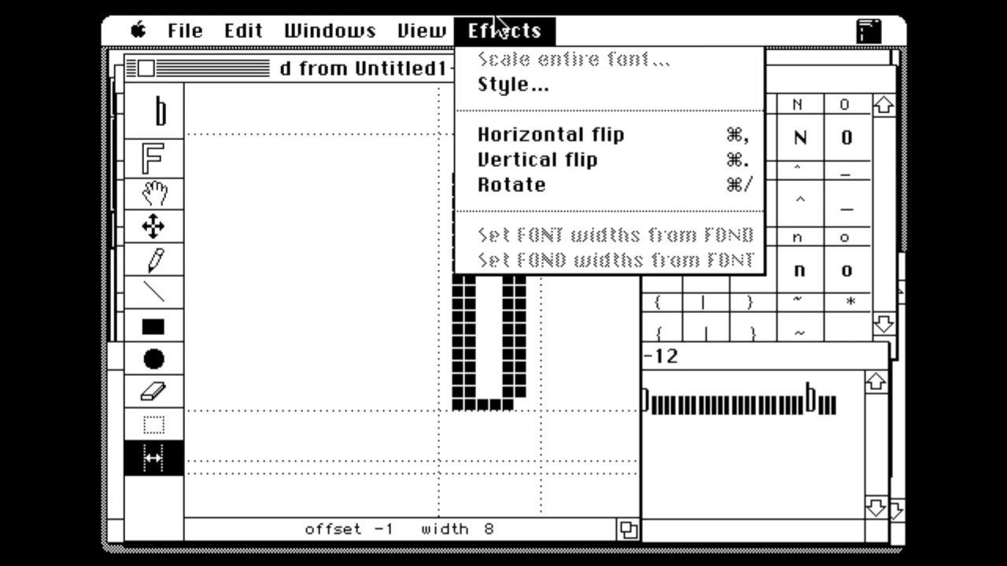
click(524, 134)
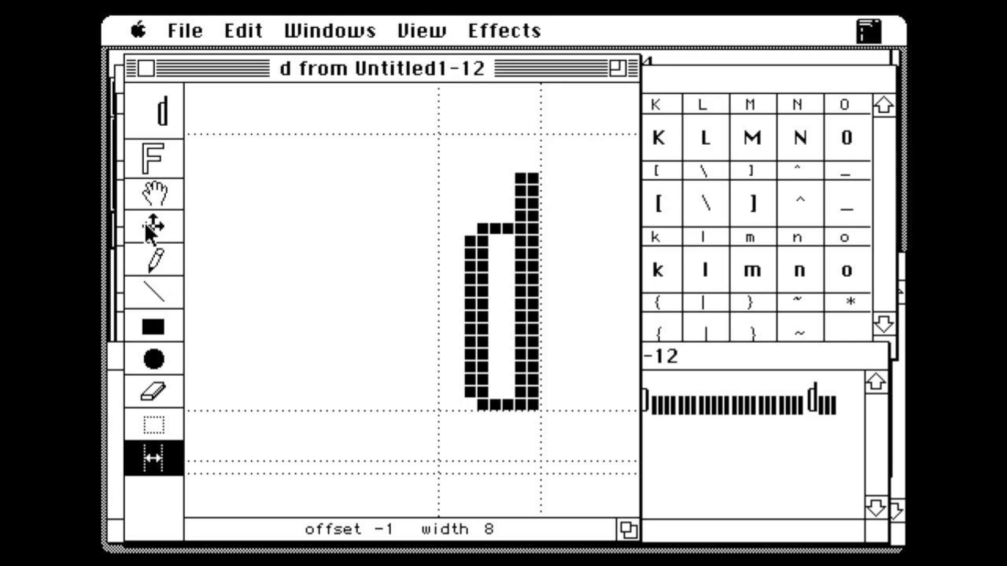
click(163, 231)
drag(457, 299, 444, 299)
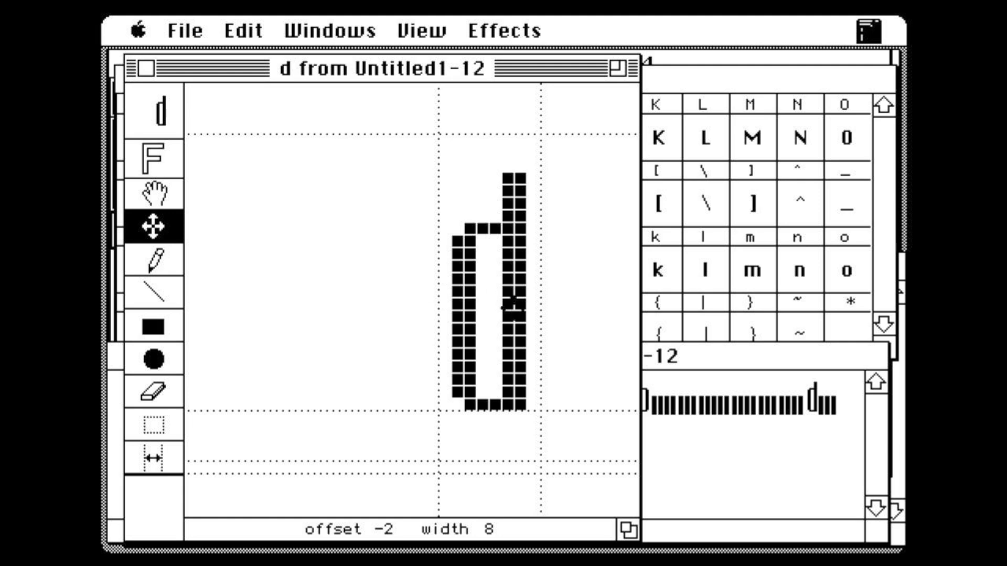
click(712, 443)
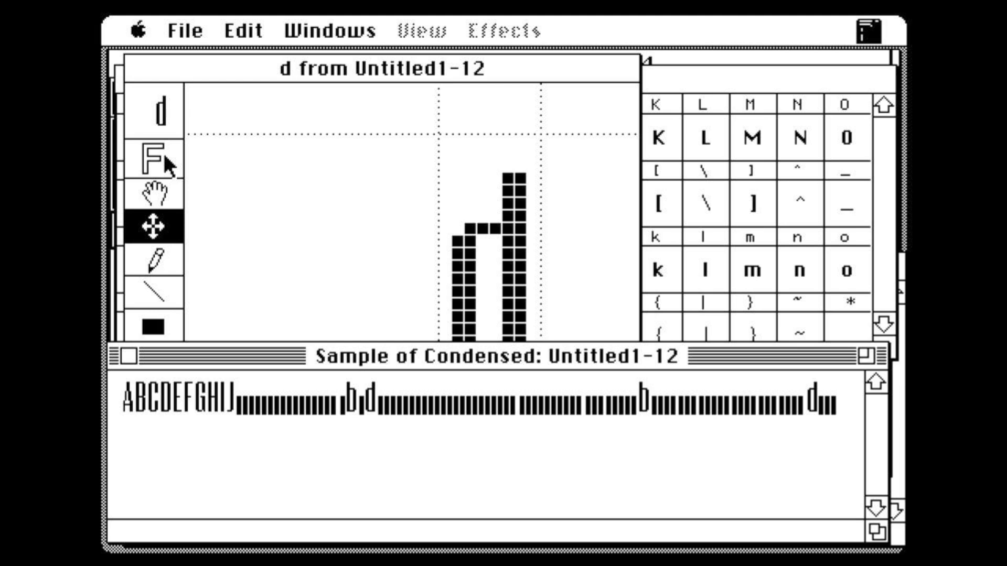
click(252, 274)
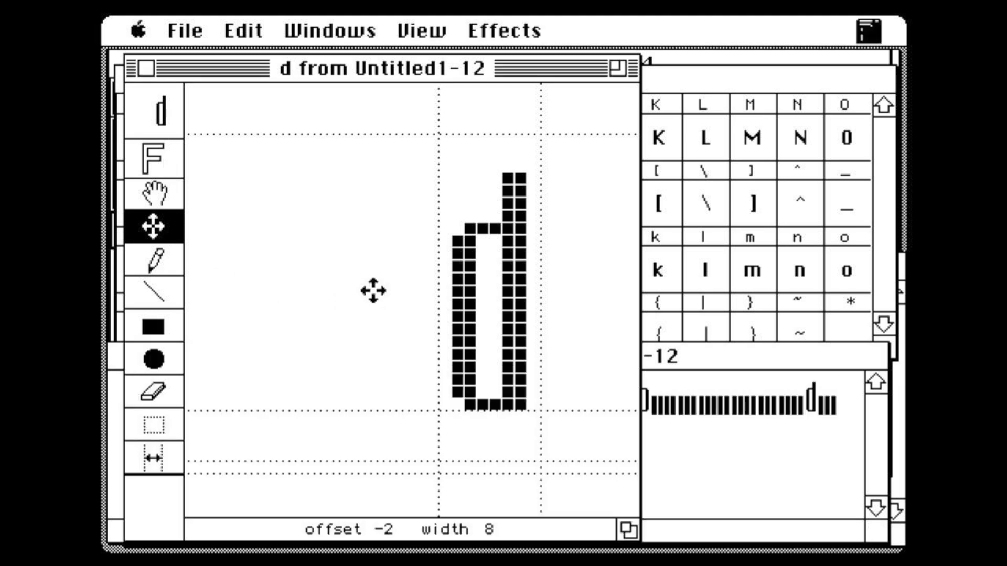
Paste the b into character p, flip it vertically, and place its bowl on the baseline one pixel right of the origin.
key(p)
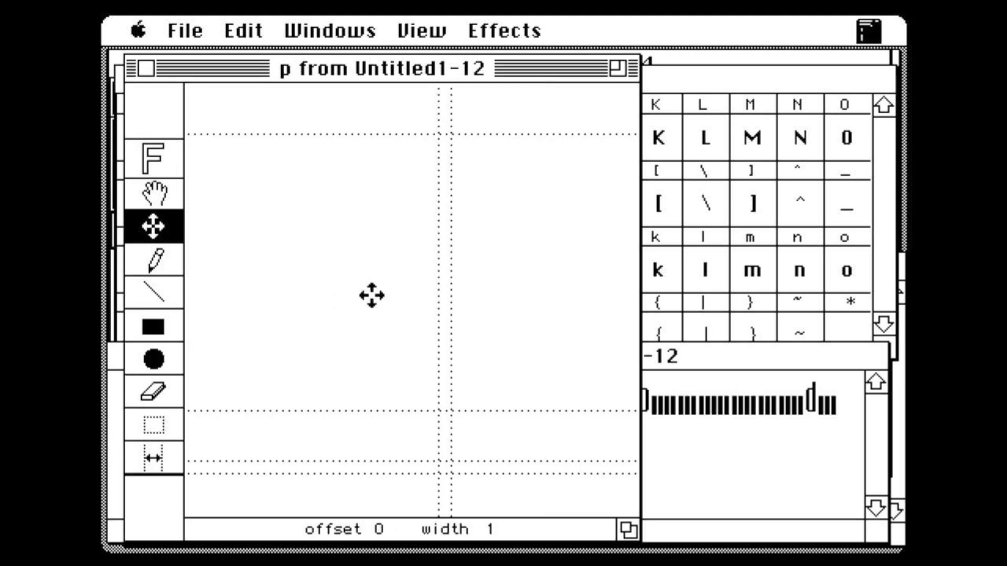
key(super+v)
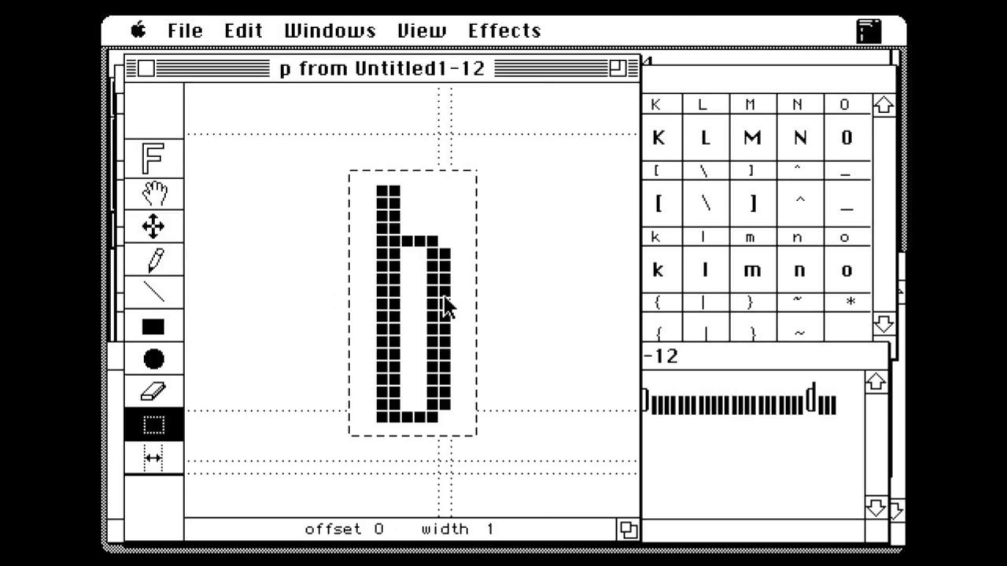
drag(398, 318, 479, 315)
drag(419, 30, 521, 161)
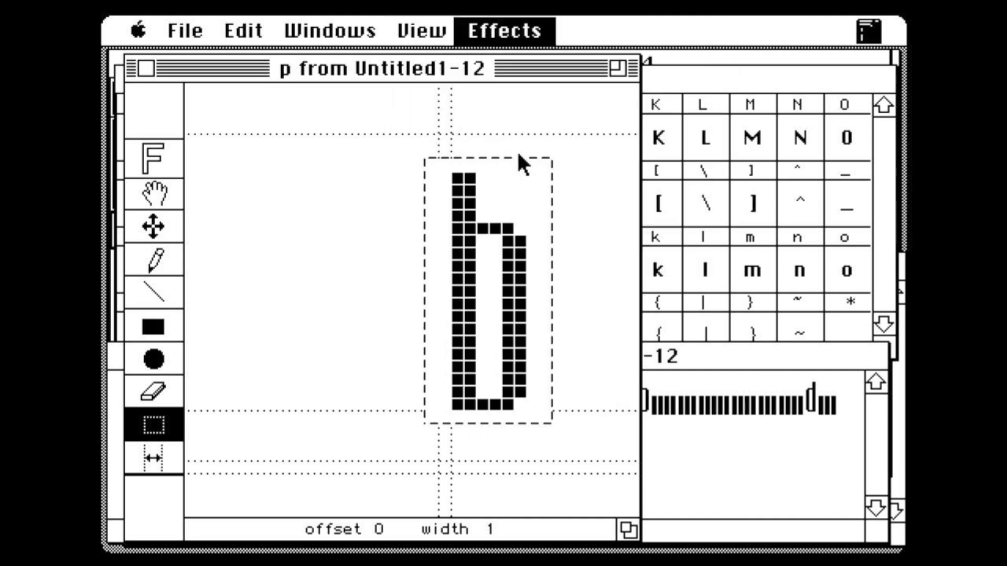
drag(514, 234, 518, 282)
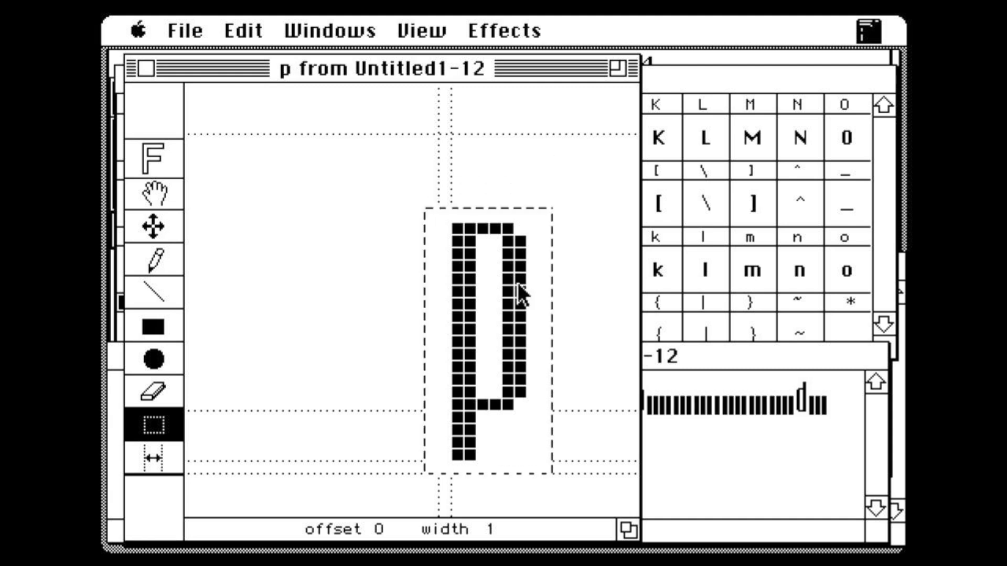
Set the width of character p to 8 and check it in the sample text.
click(163, 460)
drag(492, 461, 546, 456)
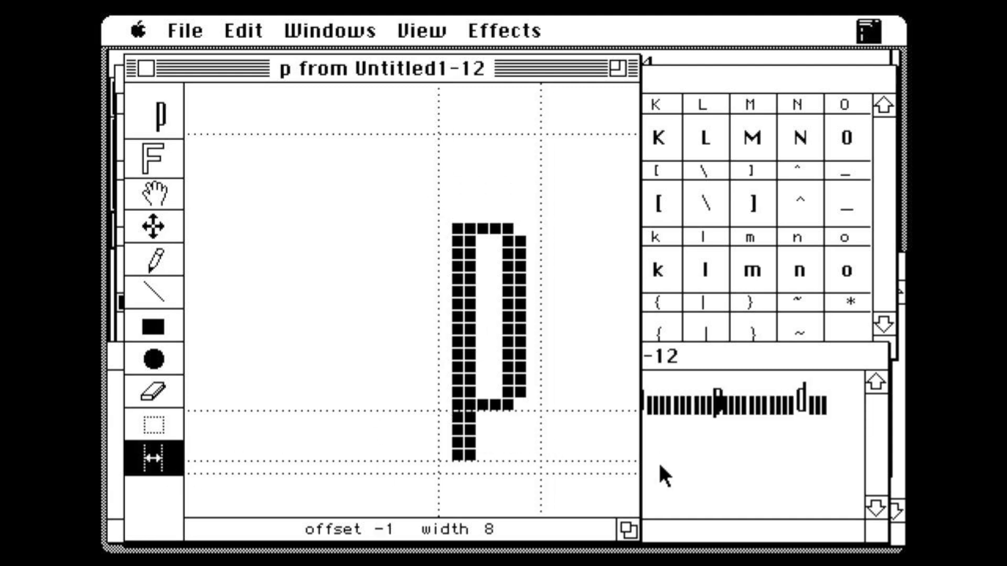
click(707, 464)
click(481, 257)
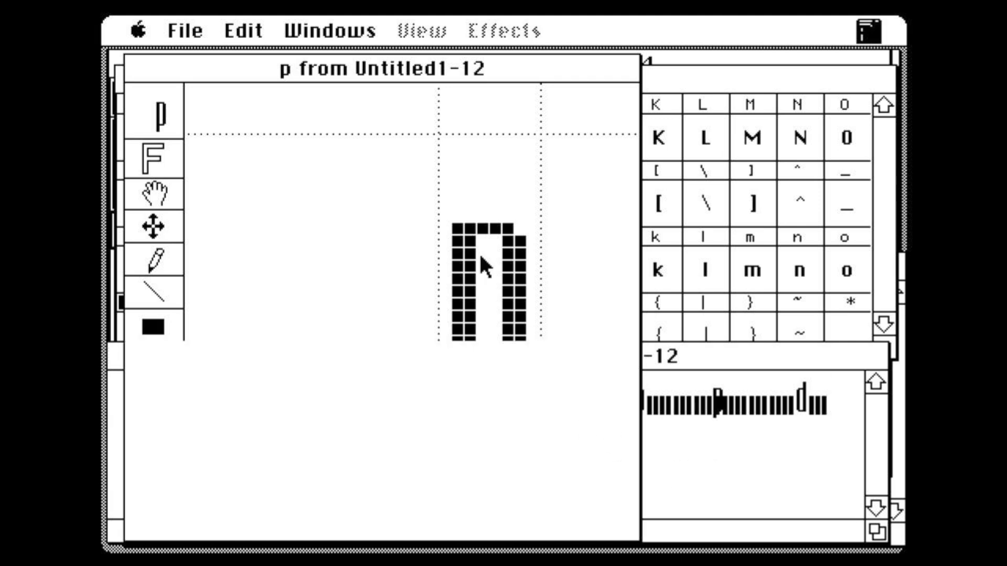
Check the p in the sample text and paste the b into character Q.
click(704, 440)
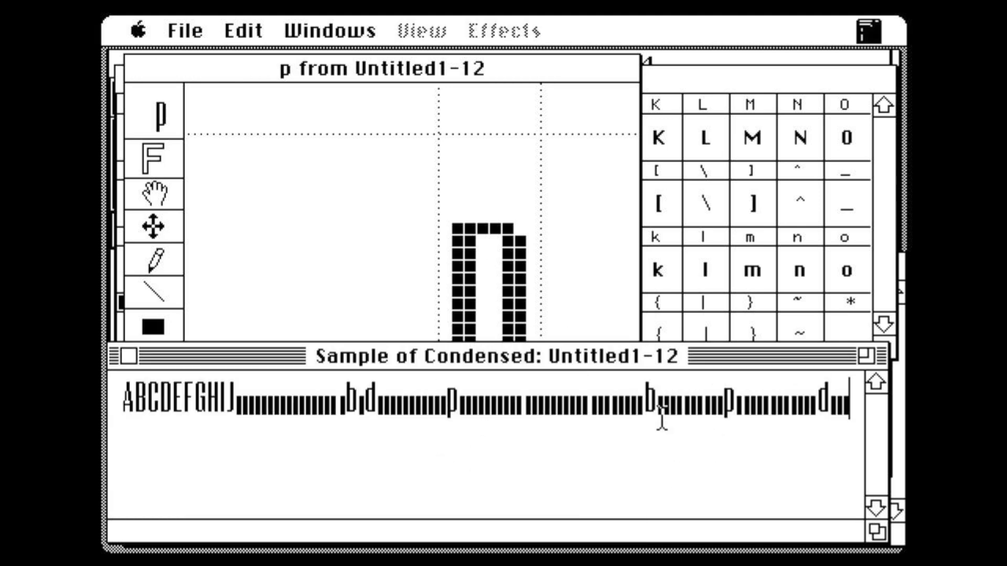
click(379, 255)
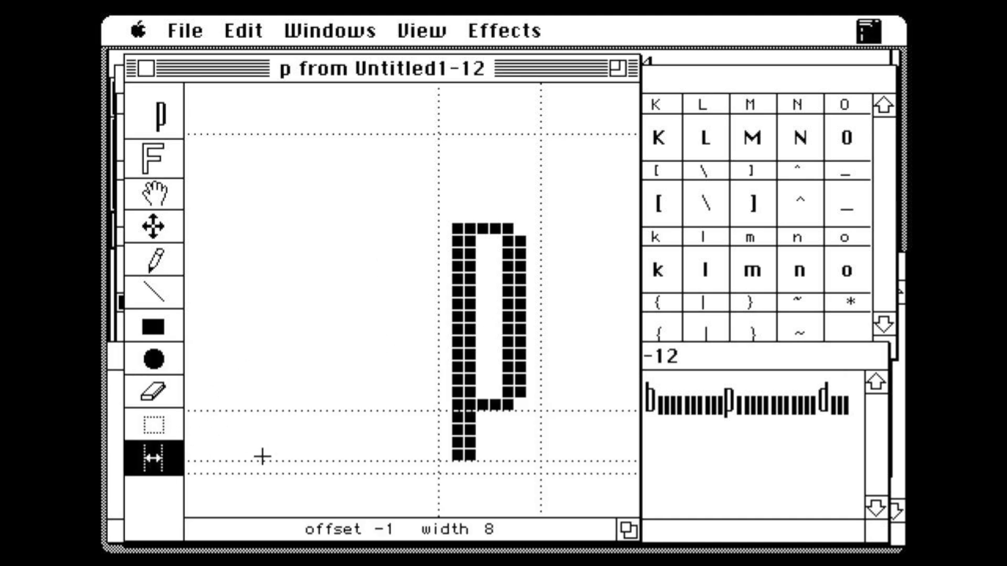
key(shift+q)
key(super+v)
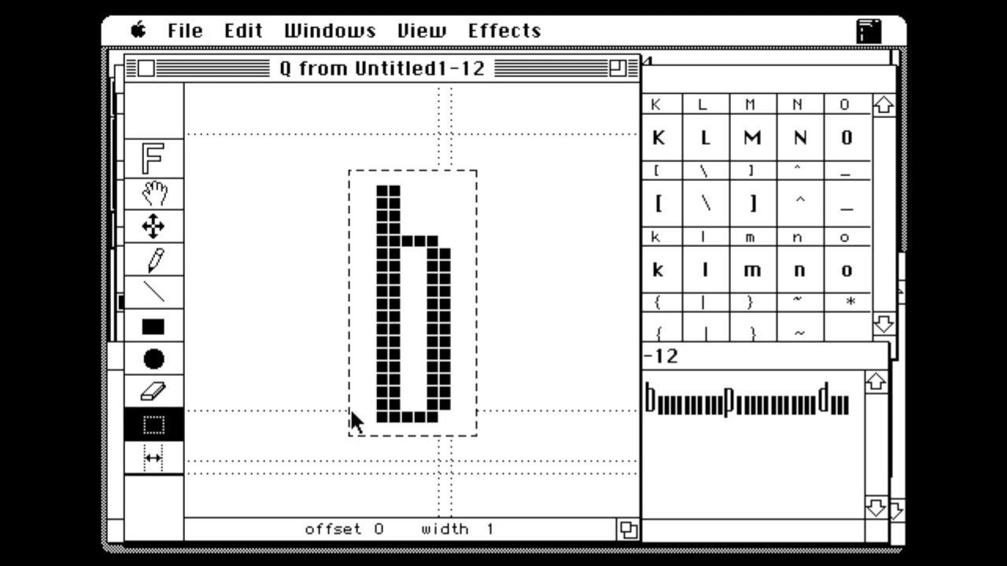
drag(407, 19, 541, 139)
drag(513, 22, 538, 160)
drag(522, 19, 536, 183)
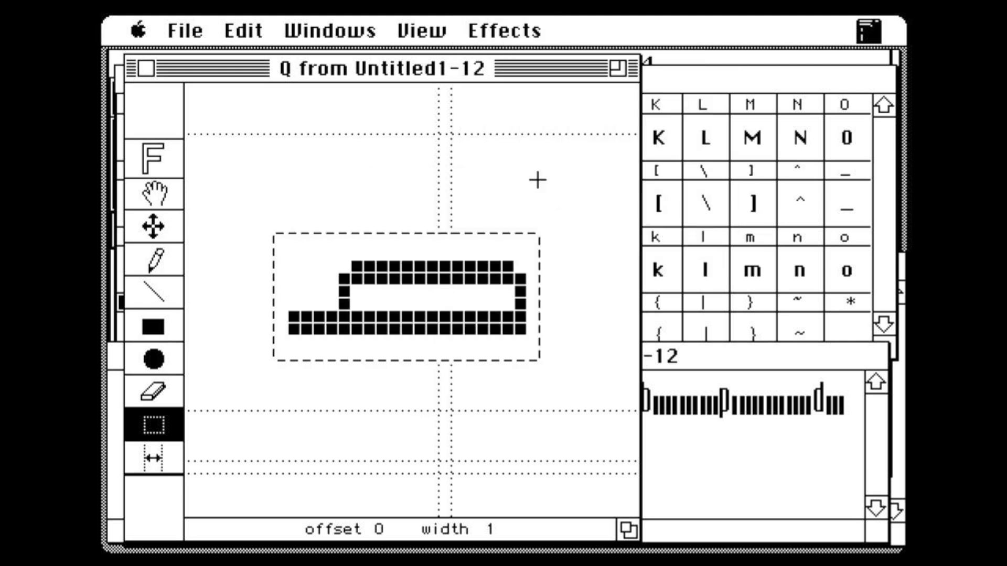
key(ctrl+x)
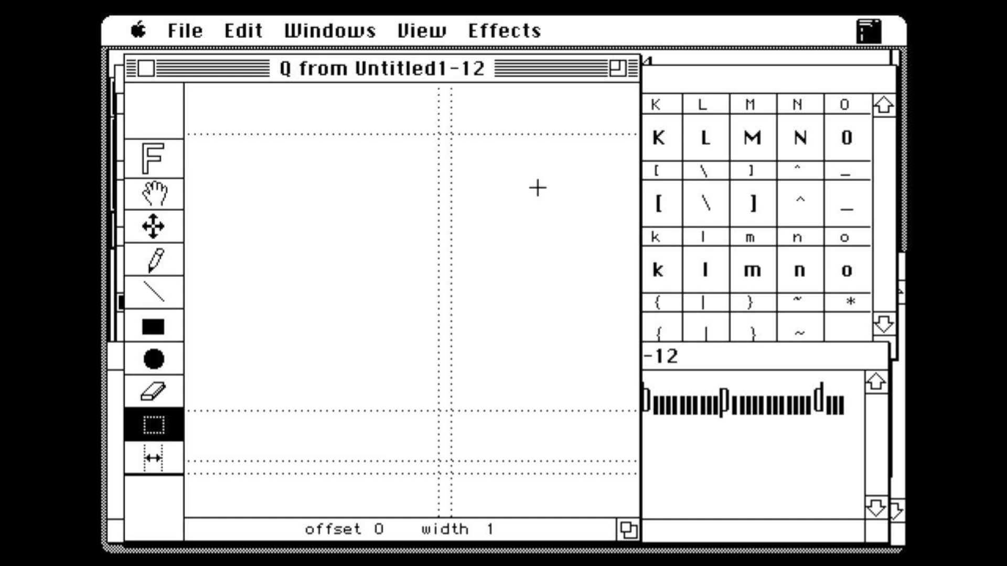
key(ctrl+v)
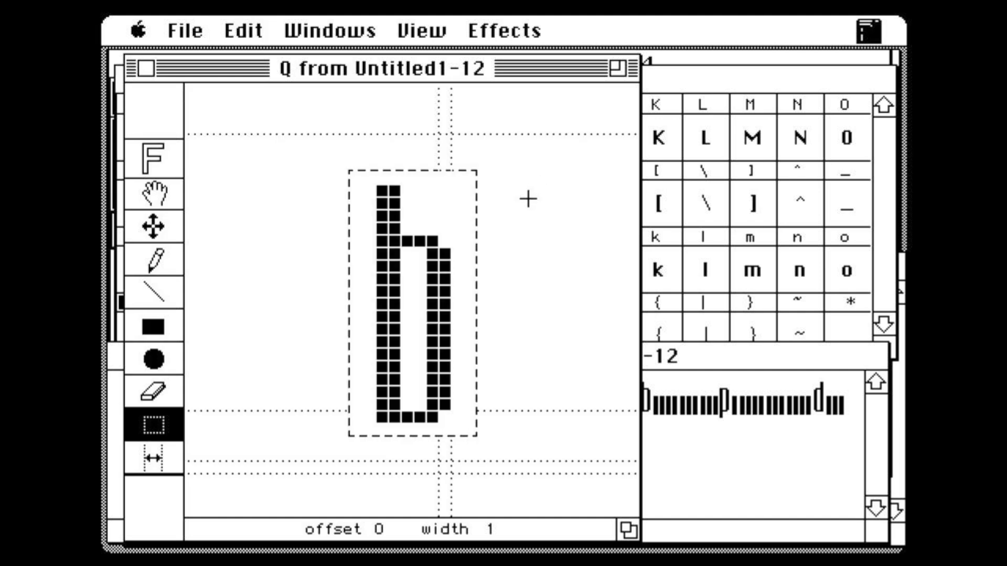
Rotate the pasted b by 180 degrees and place its bowl on the baseline one pixel right of the origin.
drag(509, 25, 527, 185)
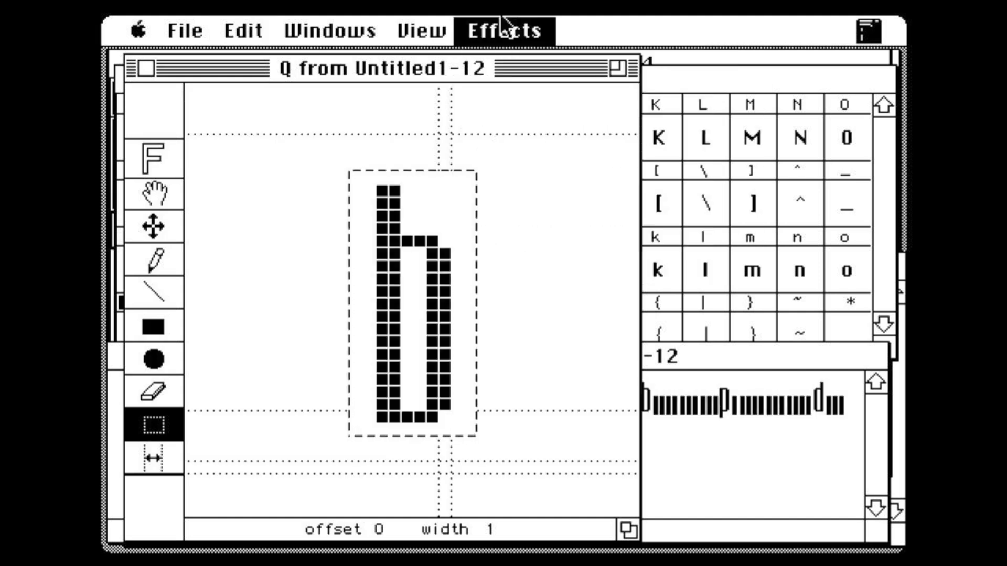
drag(498, 26, 528, 185)
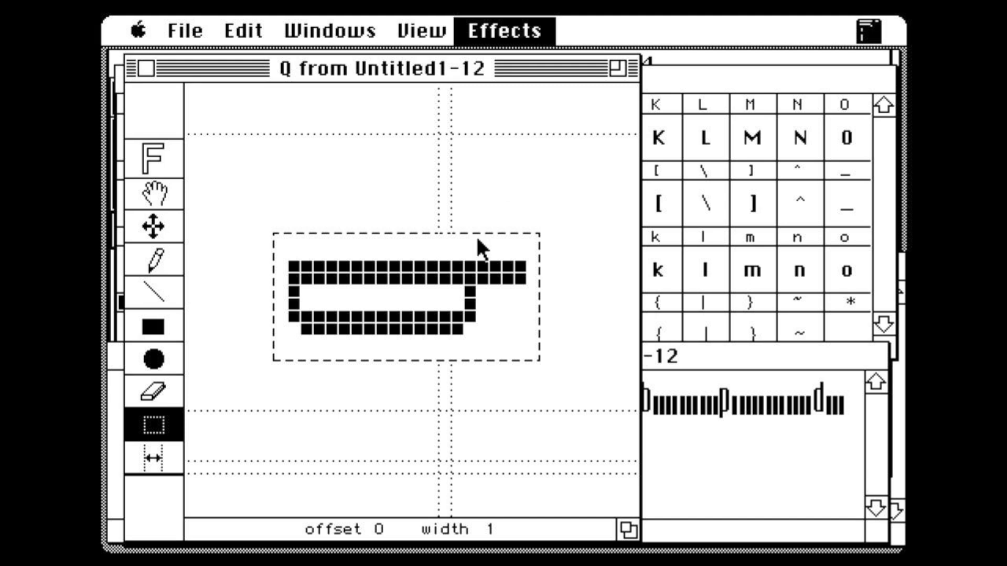
drag(403, 269, 493, 308)
Set the width of character Q to 8 and check it in the sample text.
click(166, 457)
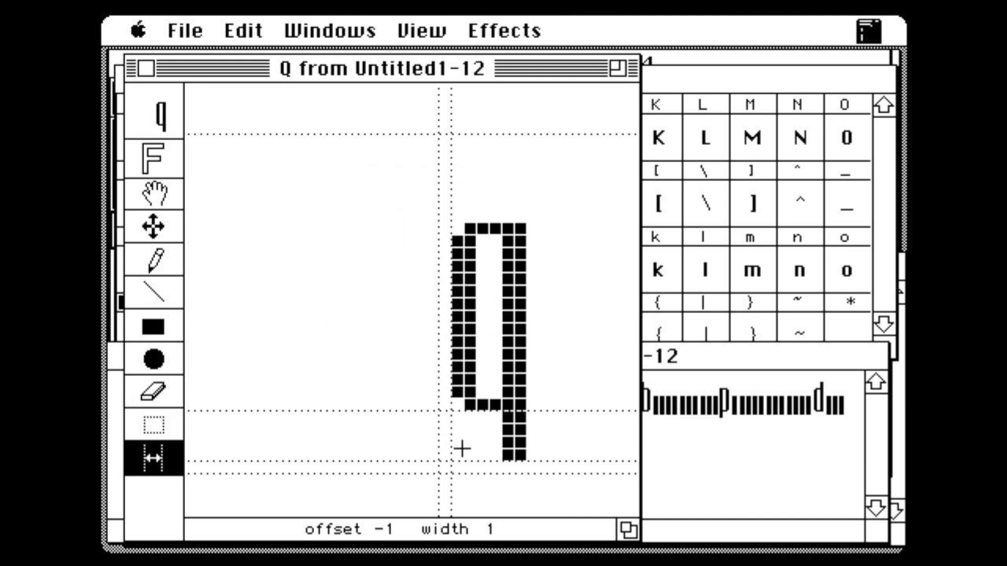
click(725, 458)
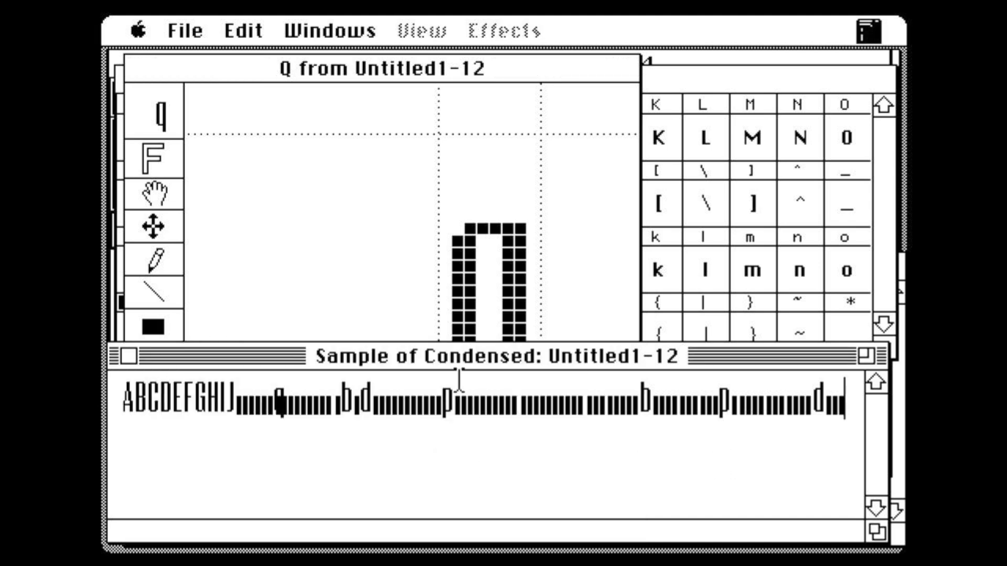
click(457, 253)
click(678, 432)
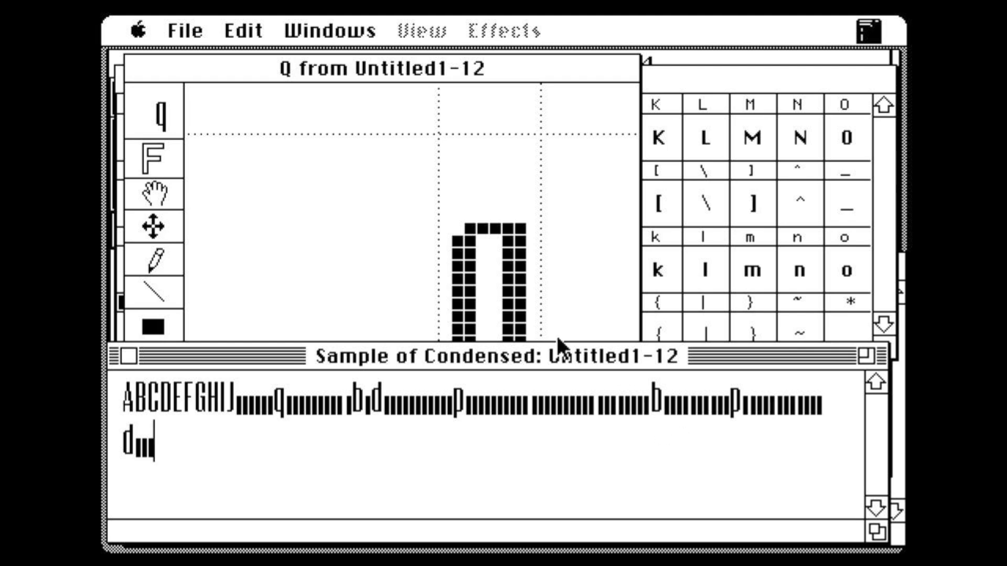
click(479, 264)
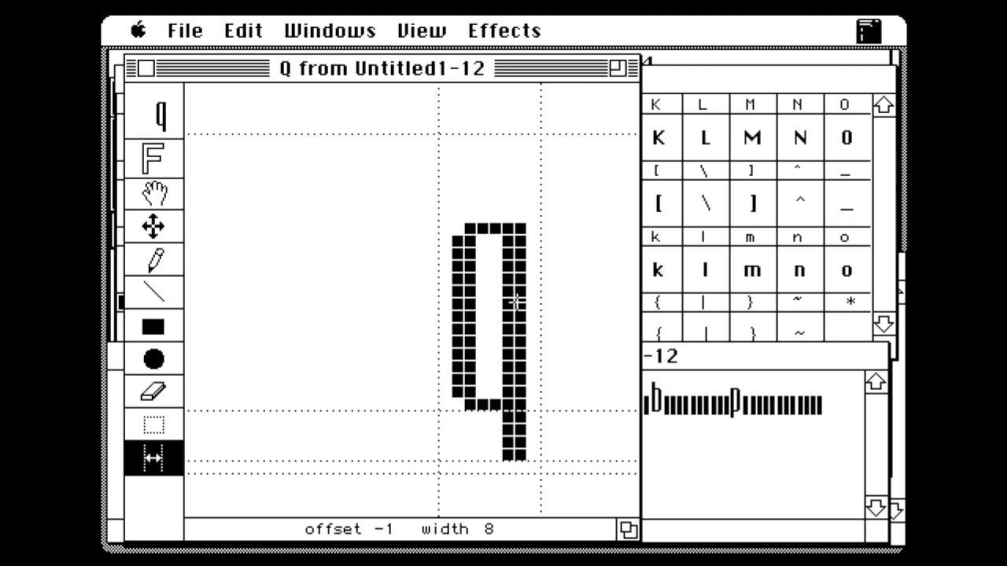
Move the letter from character Q into lowercase q, placing its bowl on the baseline one pixel right of the origin.
click(165, 420)
drag(414, 197, 550, 480)
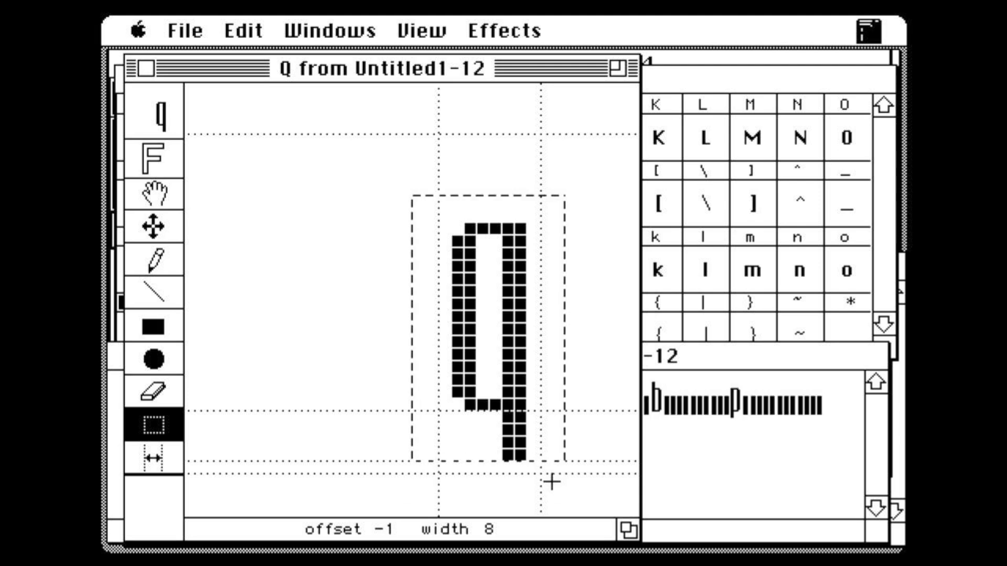
key(super+x)
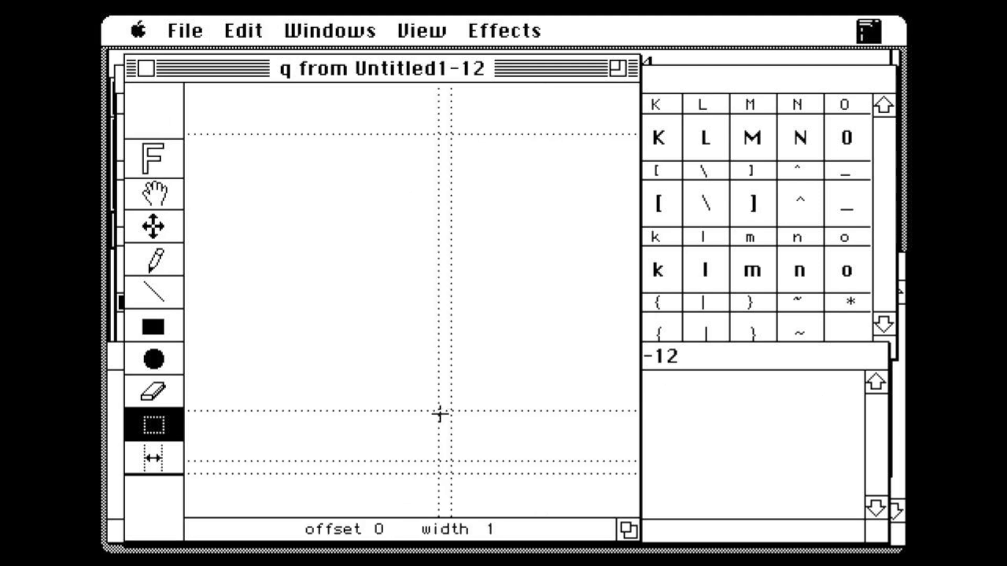
key(super+v)
drag(381, 289, 457, 314)
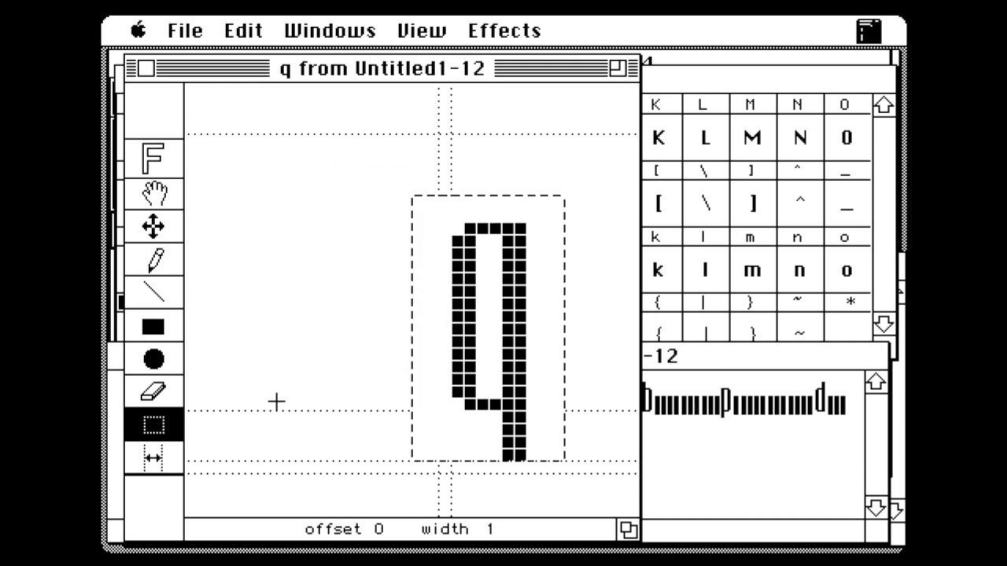
Set the width of lowercase q to 8 and check it in the sample text.
click(160, 462)
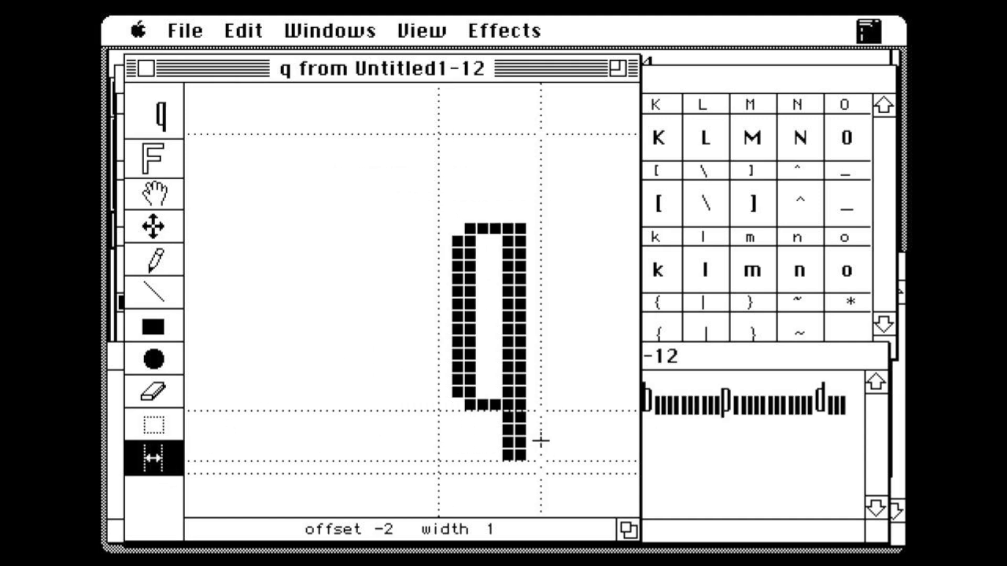
click(694, 464)
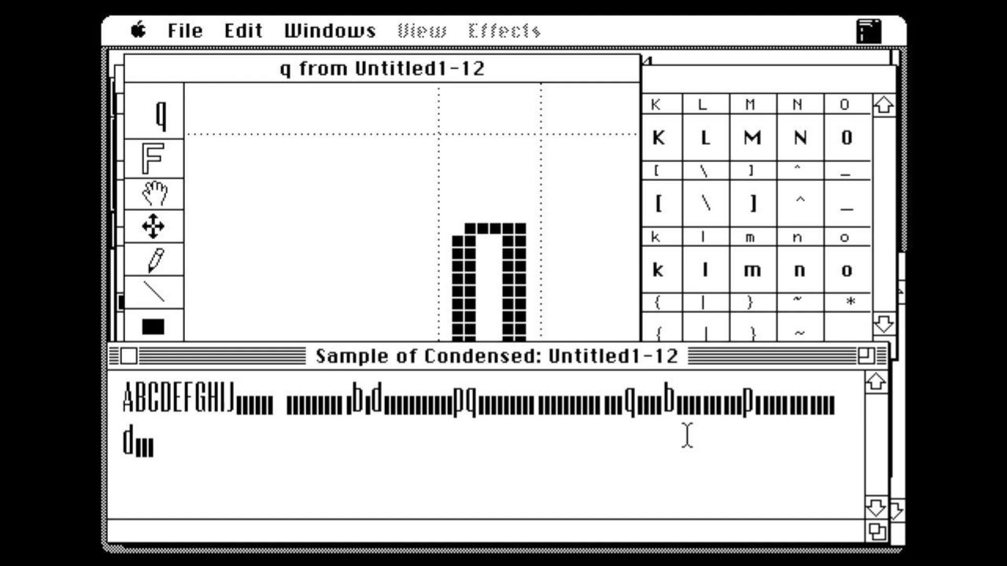
click(347, 264)
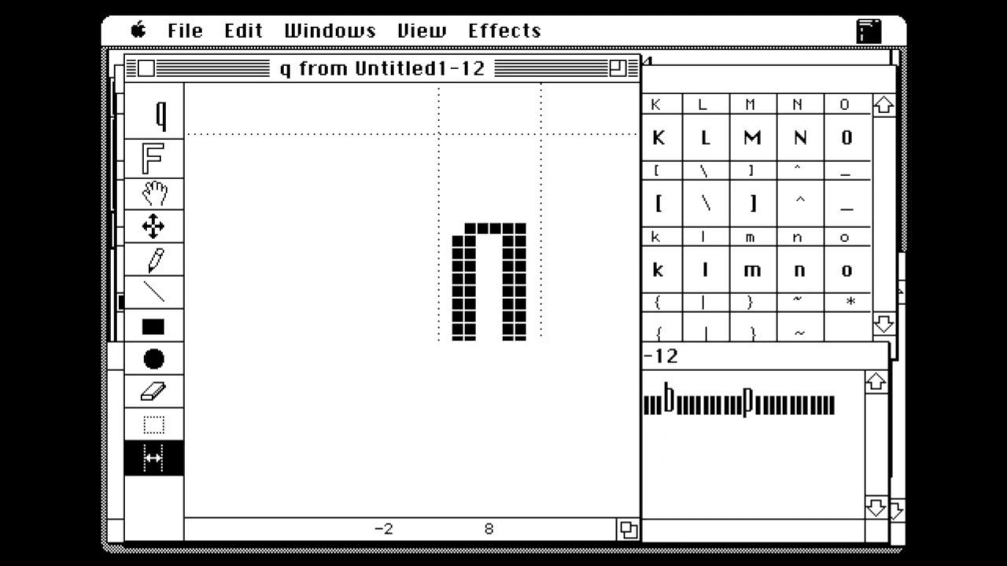
Close the character q window and the sample text window.
click(179, 24)
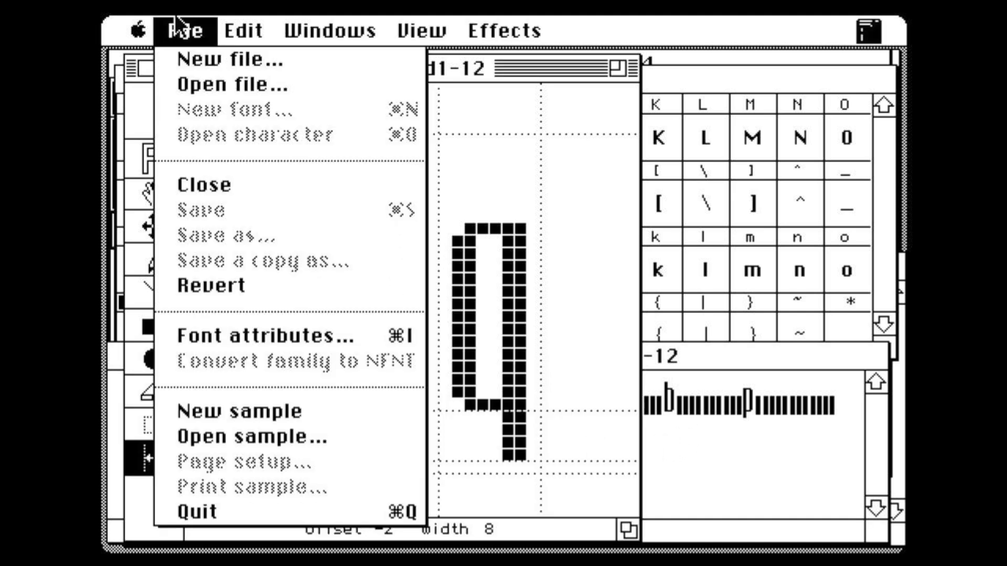
click(146, 65)
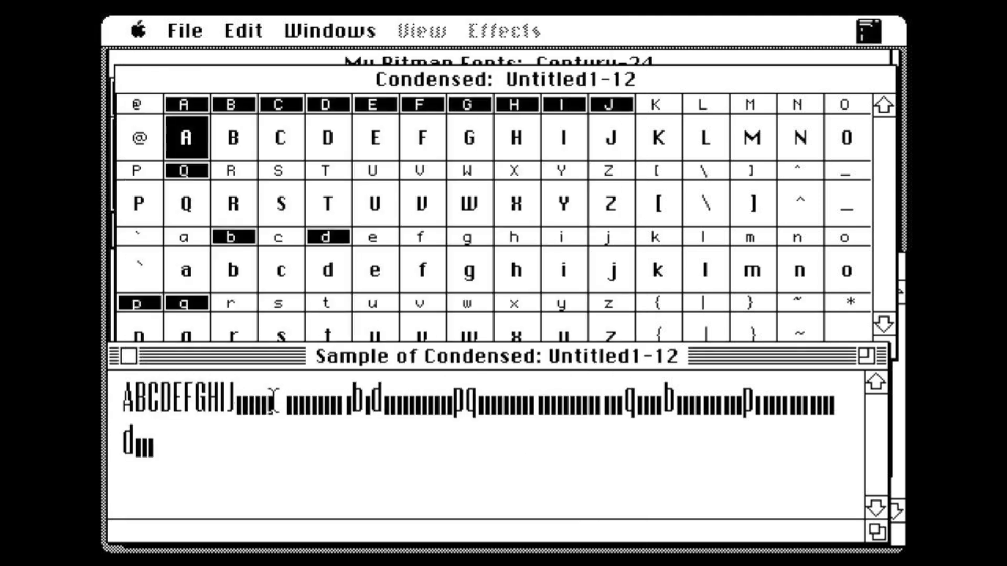
click(132, 356)
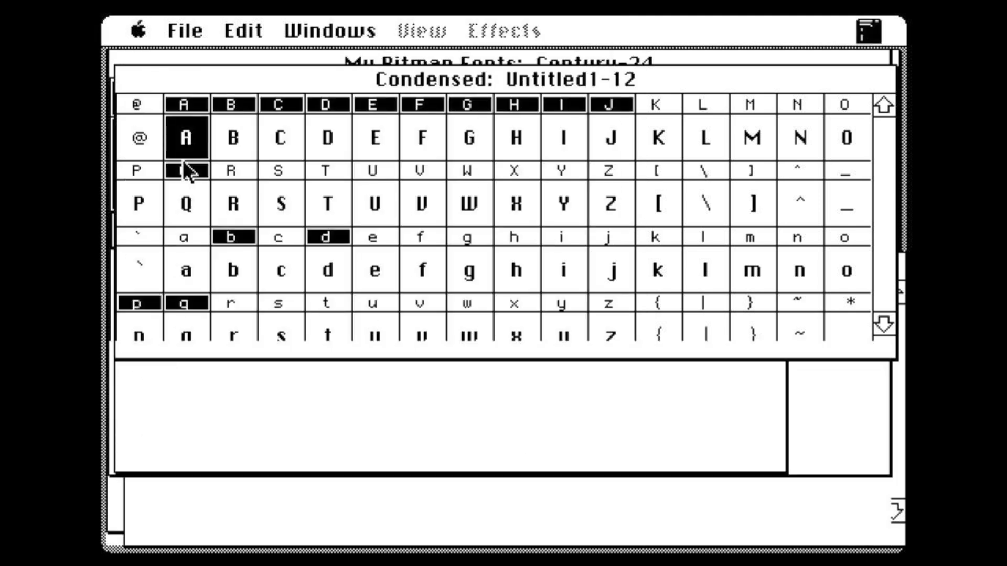
Save the font onto the Condensed file under the name Condensed with size 24.
click(181, 27)
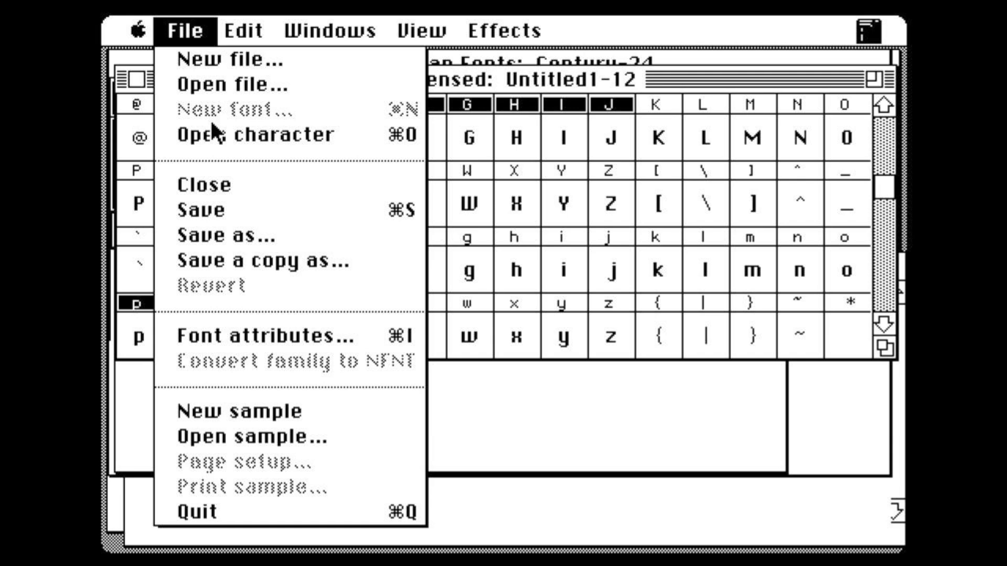
click(246, 239)
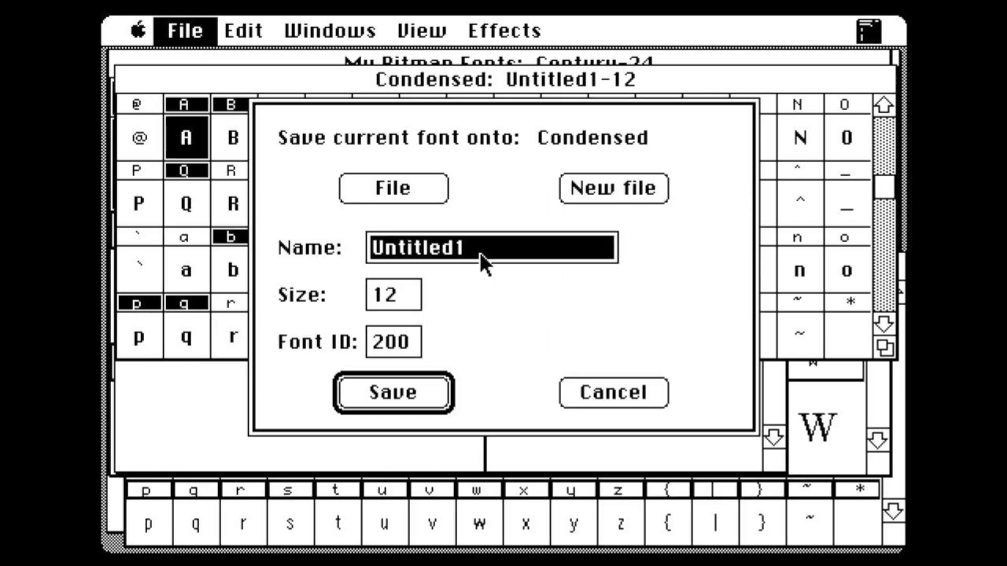
text(Cond)
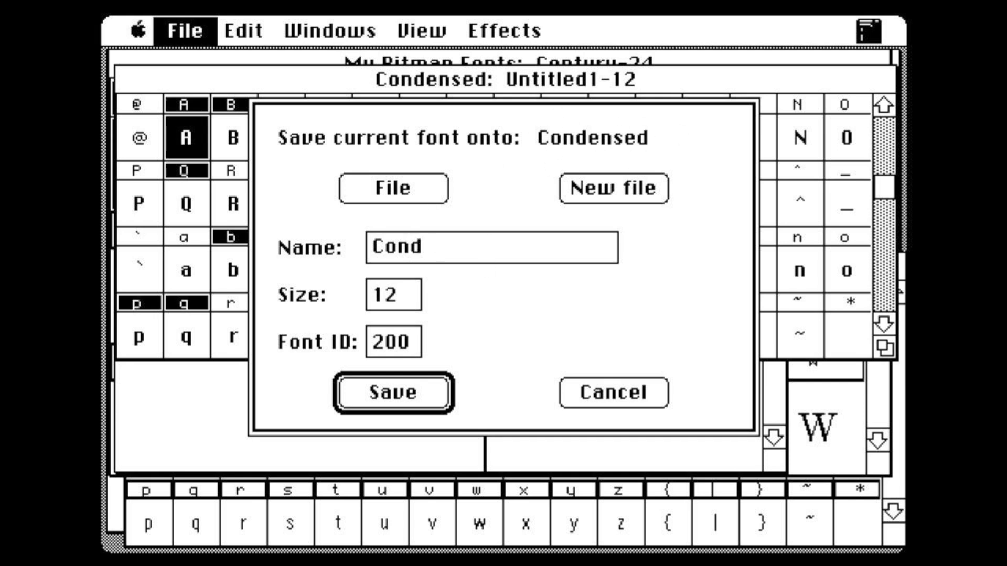
text(sed)
double_click(383, 295)
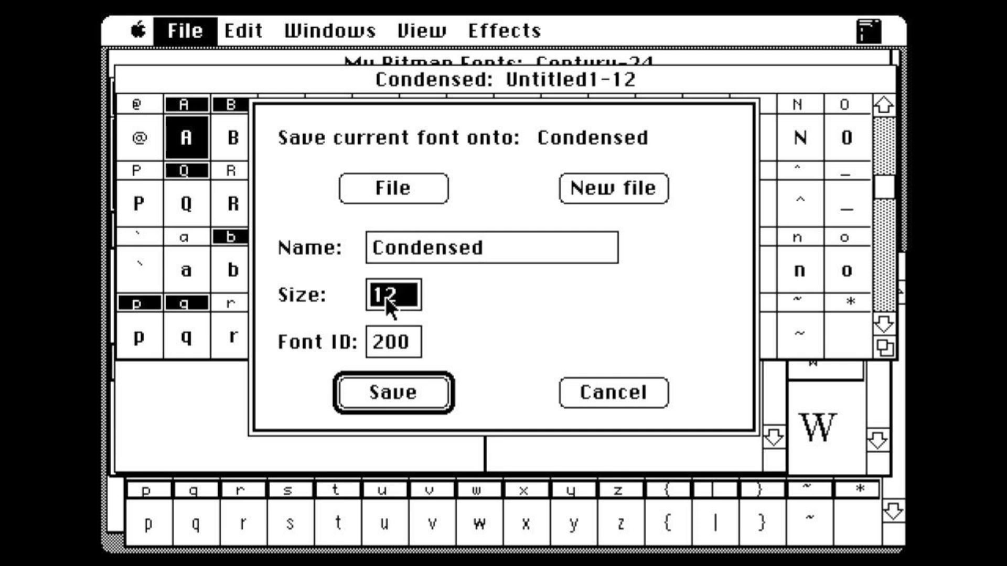
text(24)
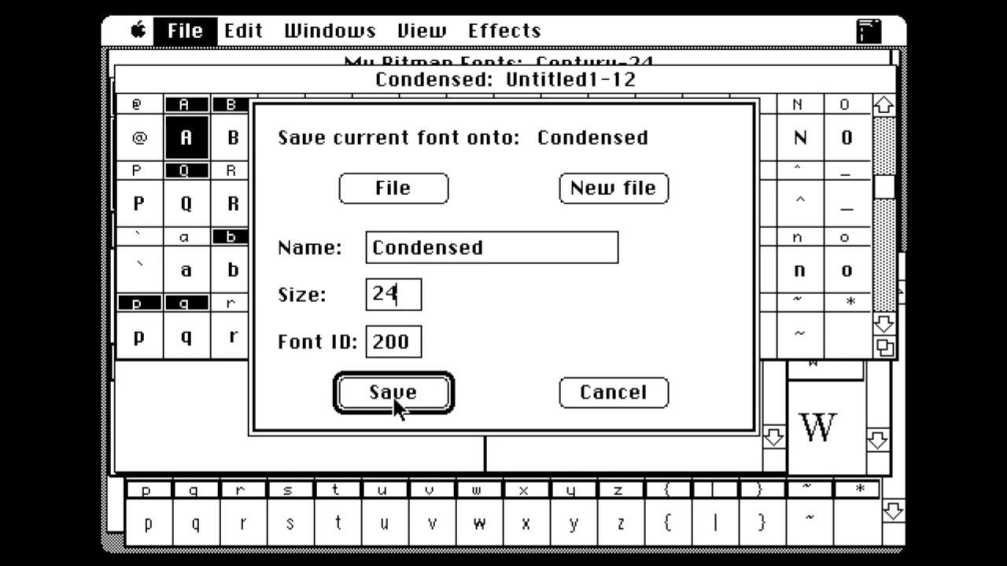
click(406, 388)
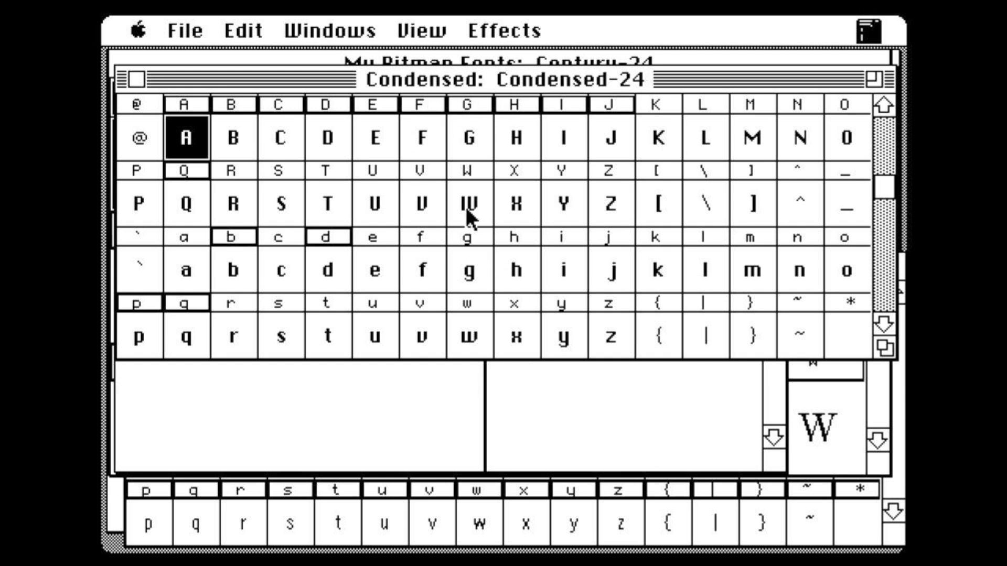
Close the font's character table and examine the Condensed-24 entry in the Condensed file.
click(177, 24)
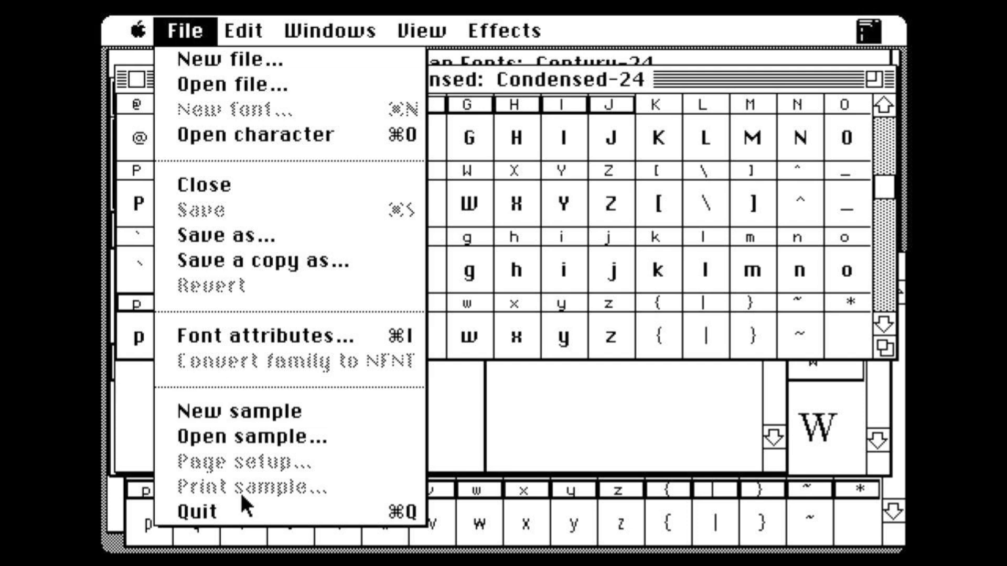
drag(184, 30, 169, 74)
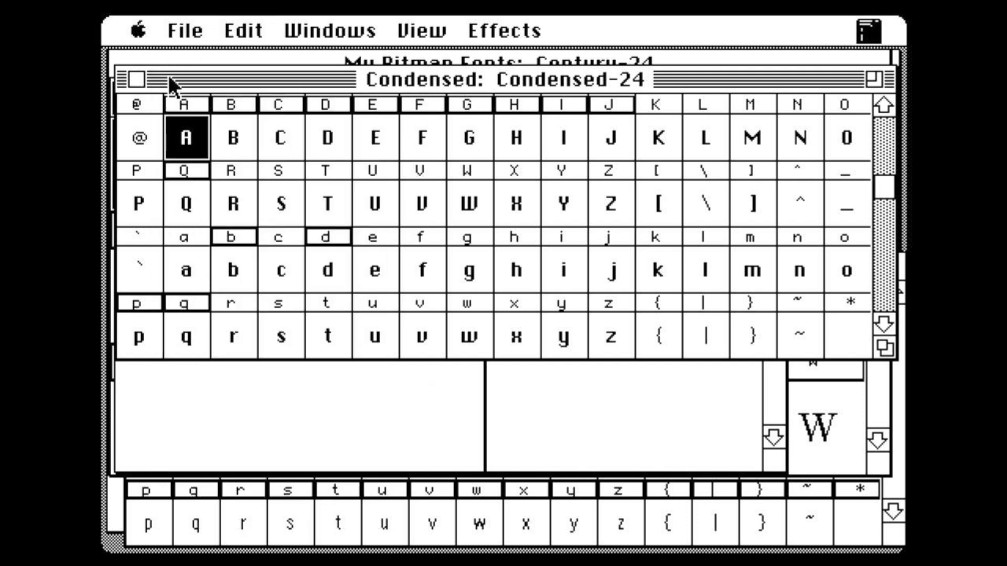
click(136, 78)
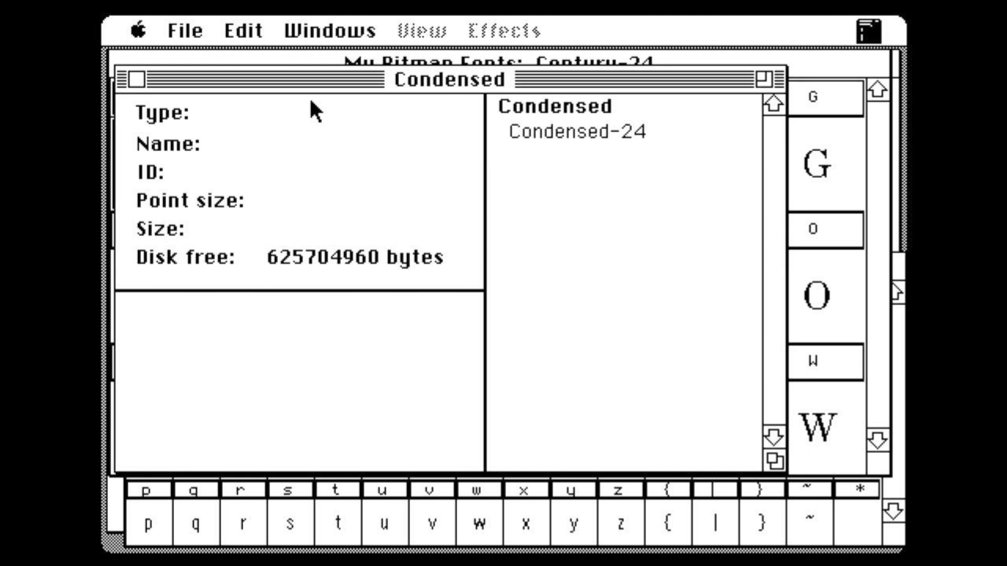
click(599, 135)
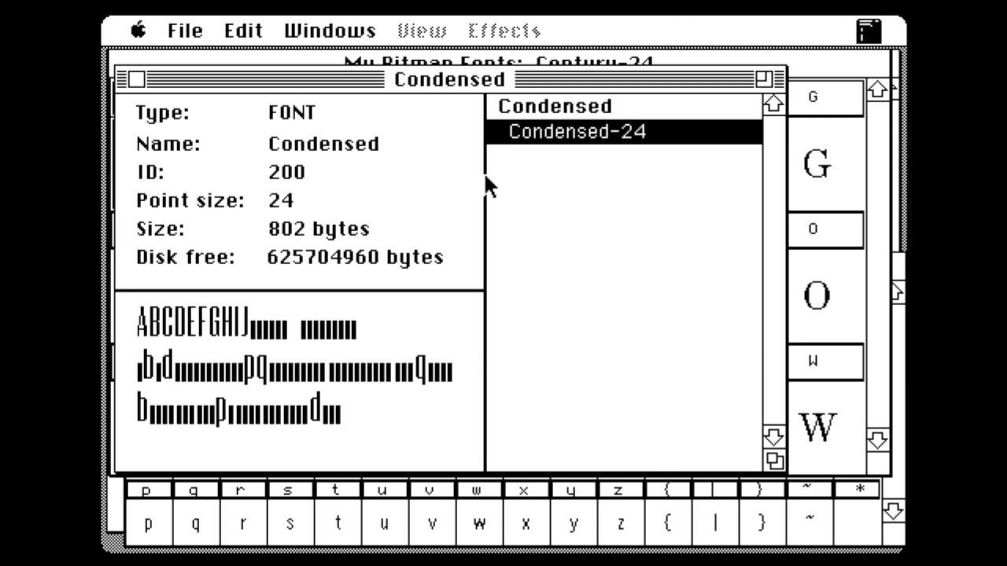
Select the Condensed family entry in the file's font list.
click(192, 20)
click(194, 24)
click(532, 108)
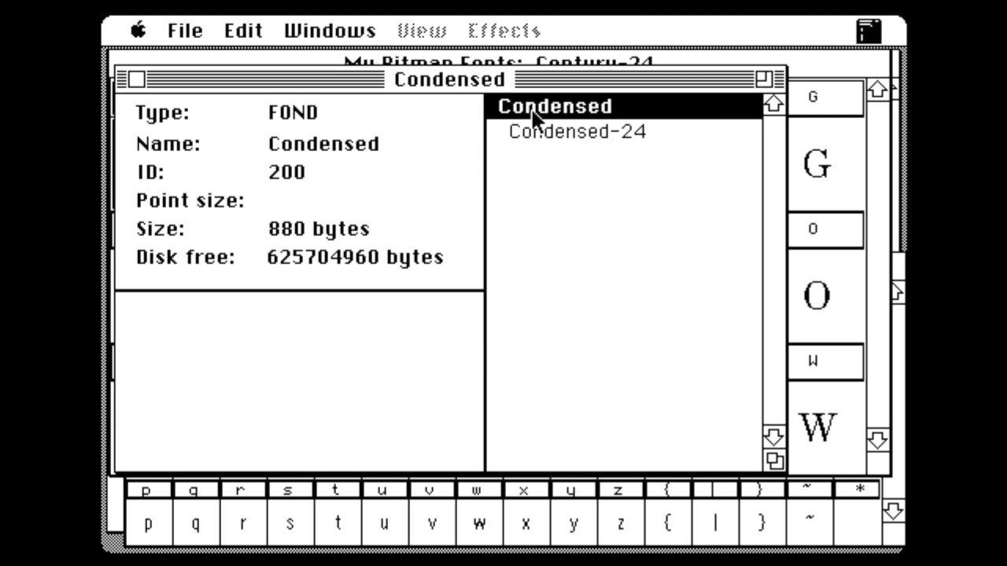